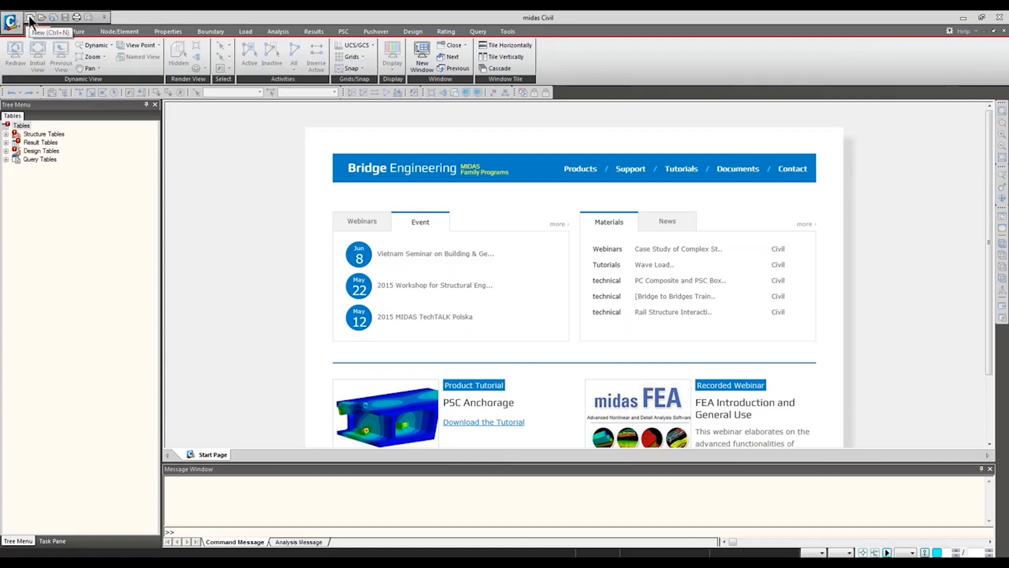
Create a new project and open the Pre/Post-Tensioned Composite Girder Bridge Wizard
left_click(13, 23)
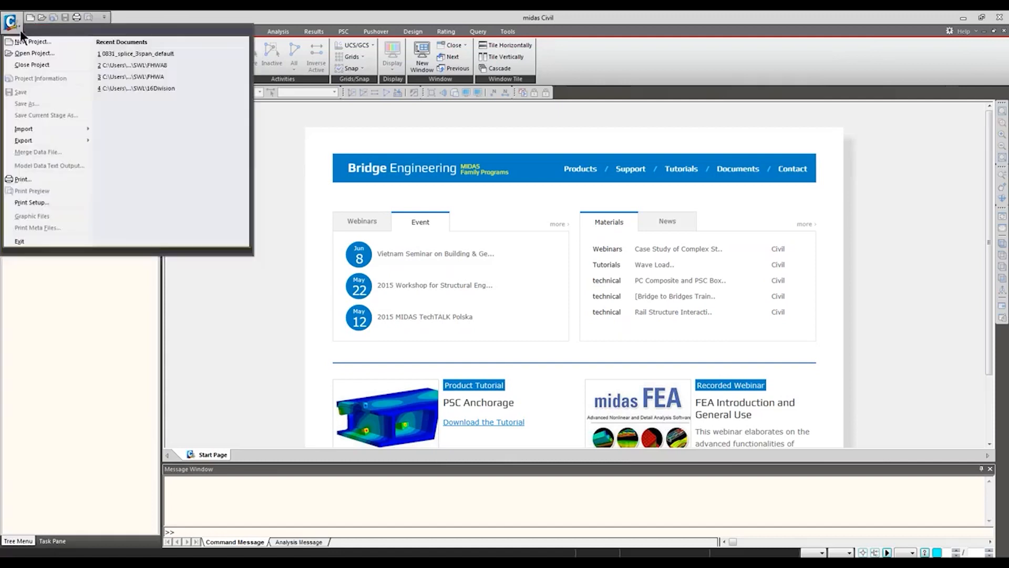
left_click(60, 43)
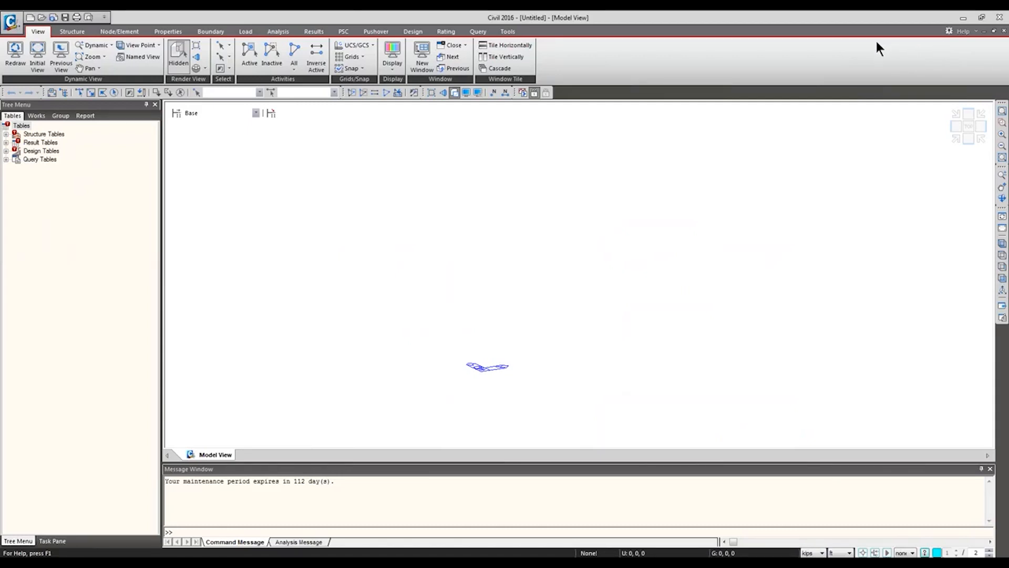
left_click(83, 34)
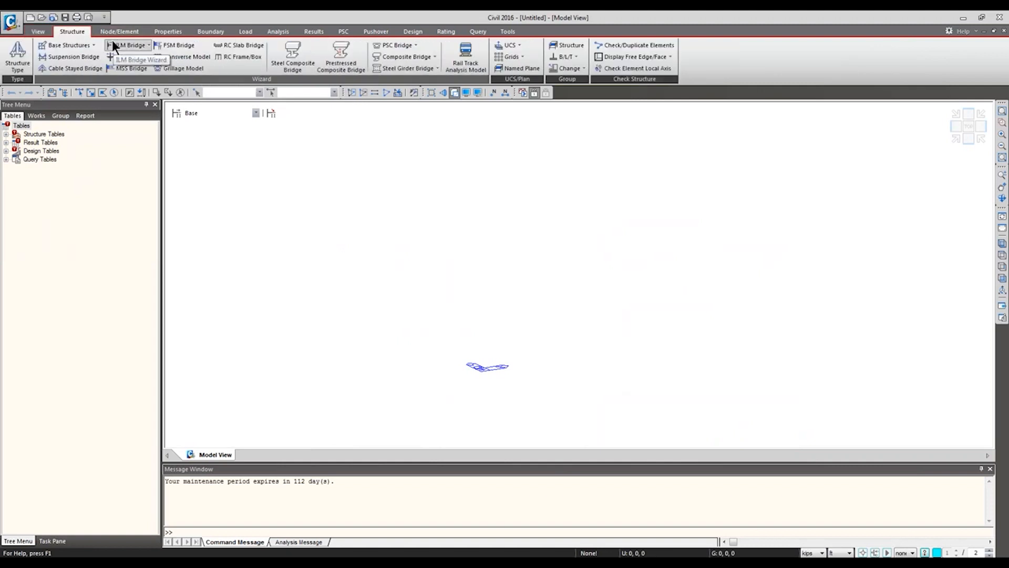
left_click(37, 116)
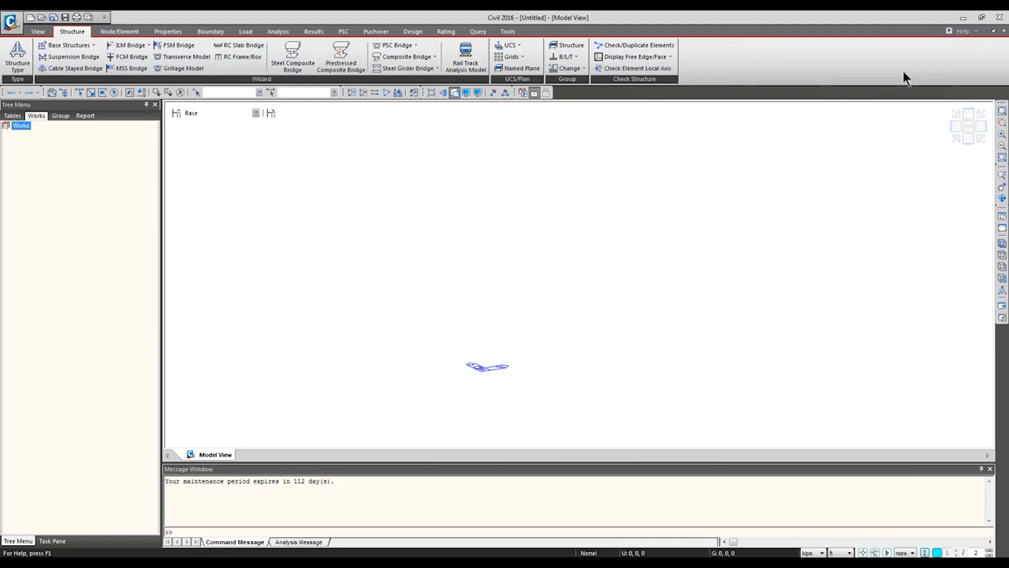
left_click(342, 64)
left_click_drag(343, 52, 615, 126)
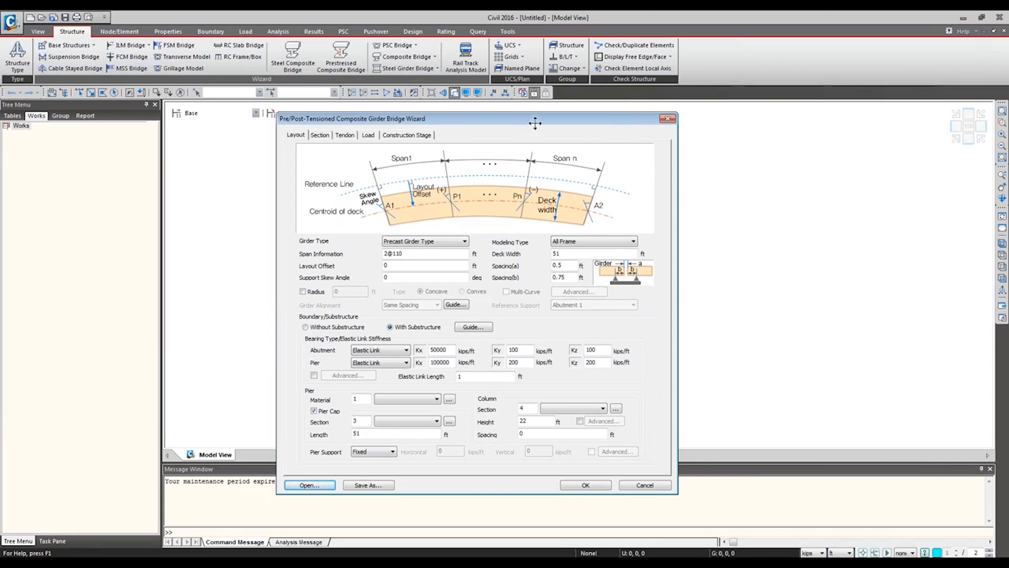
left_click_drag(534, 121, 540, 113)
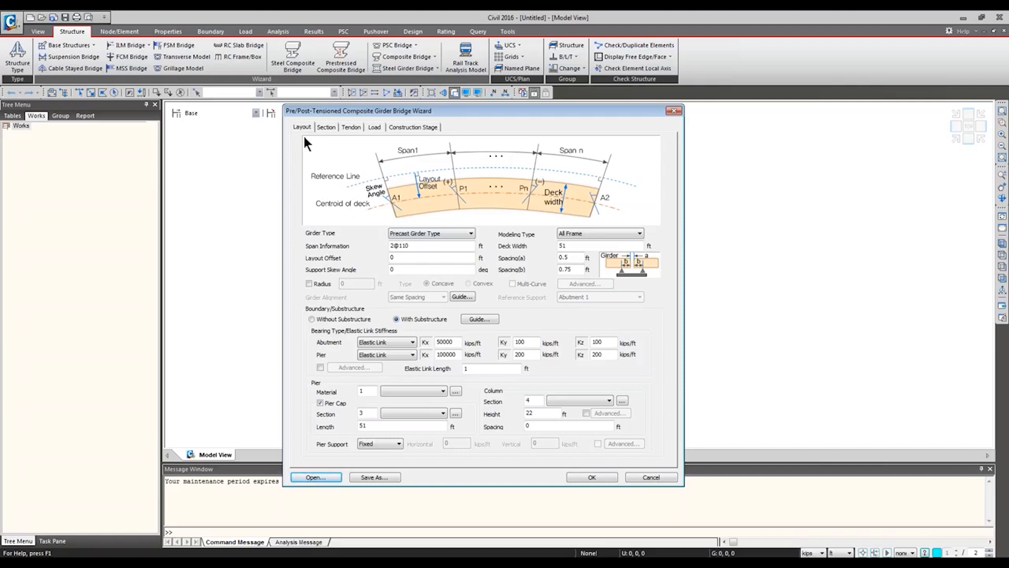
left_click(1003, 35)
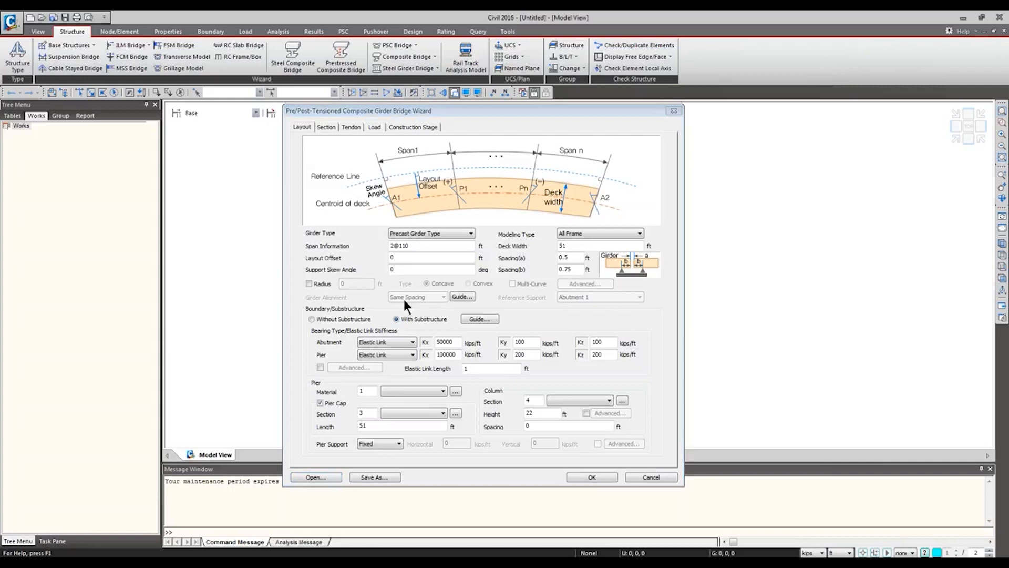
left_click(392, 282)
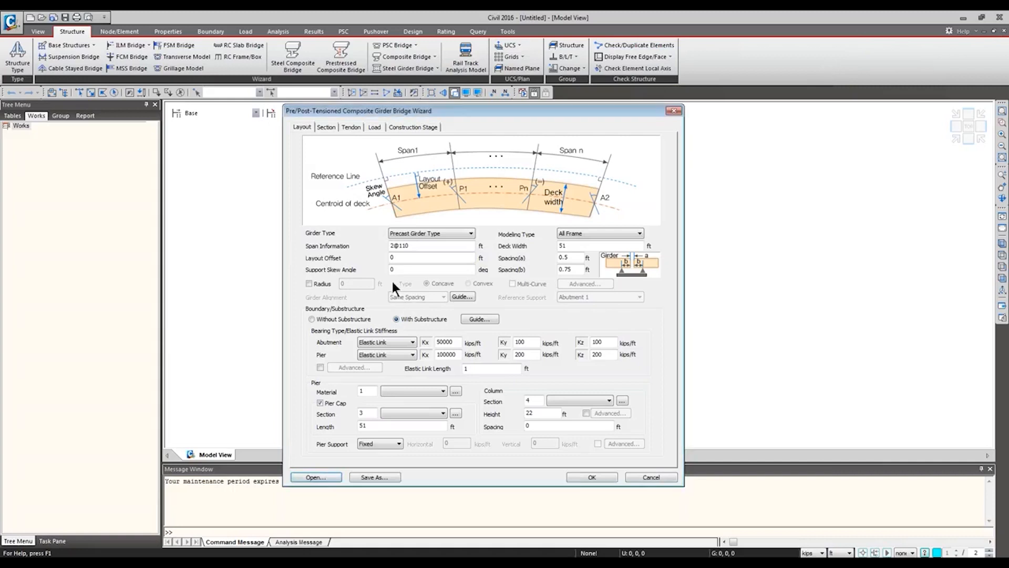
Define the bridge layout as Precast Girder Type with spans of 2@110 ft and a layout offset of 0 ft
left_click(409, 233)
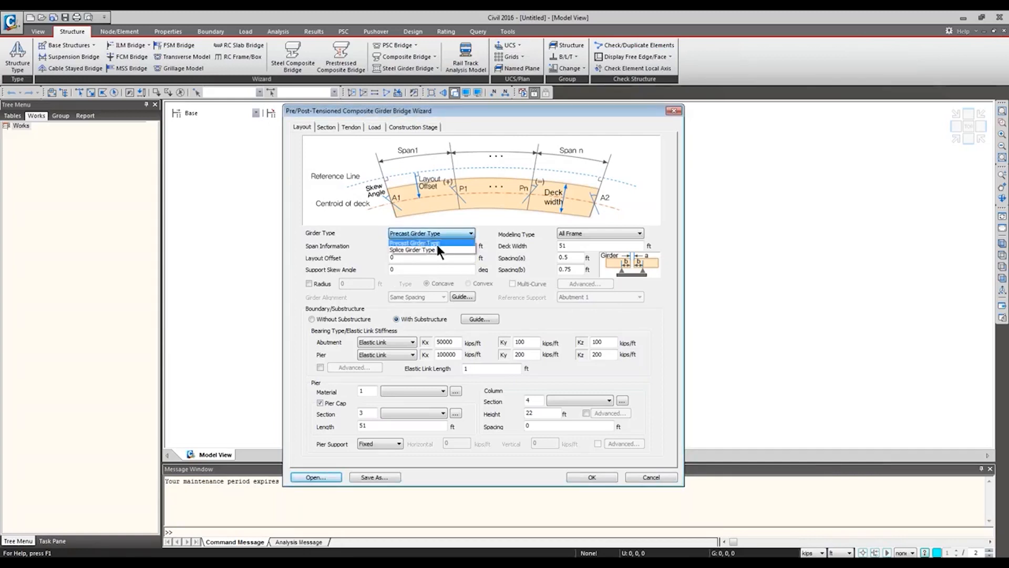
left_click(415, 243)
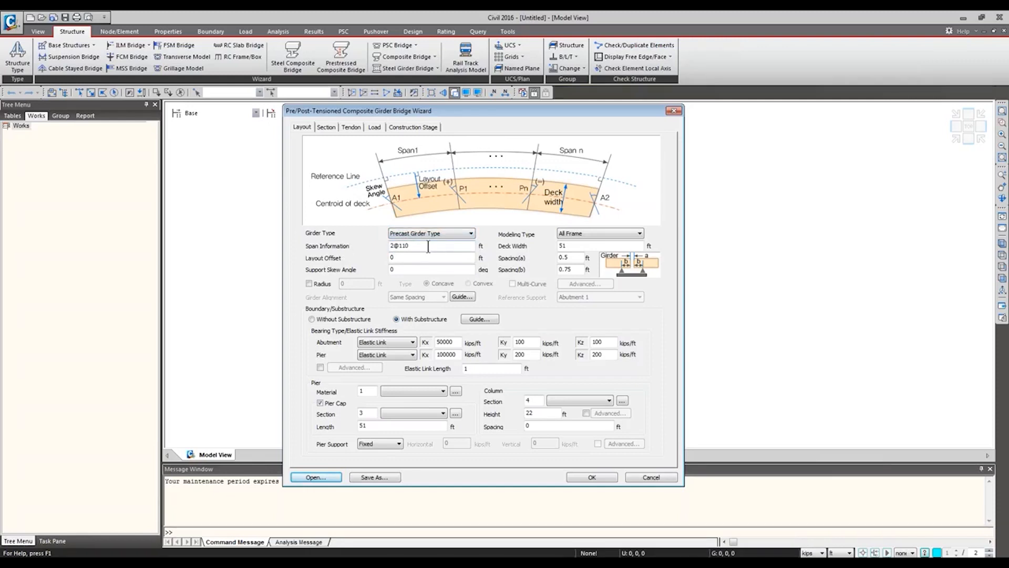
key("Tab")
type("100,")
key("BackSpace")
key("BackSpace")
key("BackSpace")
key("BackSpace")
type("2@110")
key("Tab")
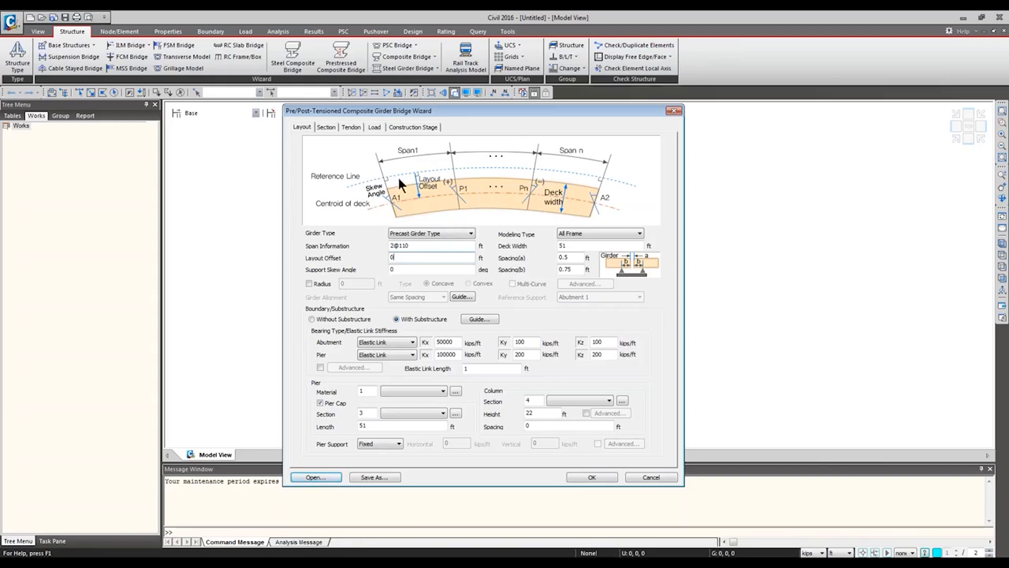
double_click(410, 260)
type("0")
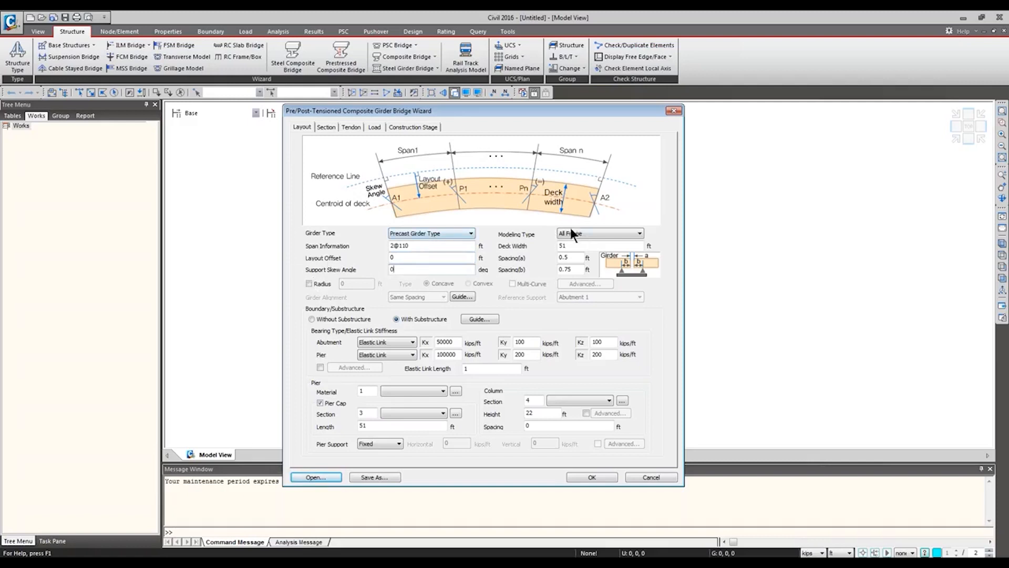
Try the Deck as Plate, Girder as Frame modeling type and return the choice to All Frame
left_click(614, 235)
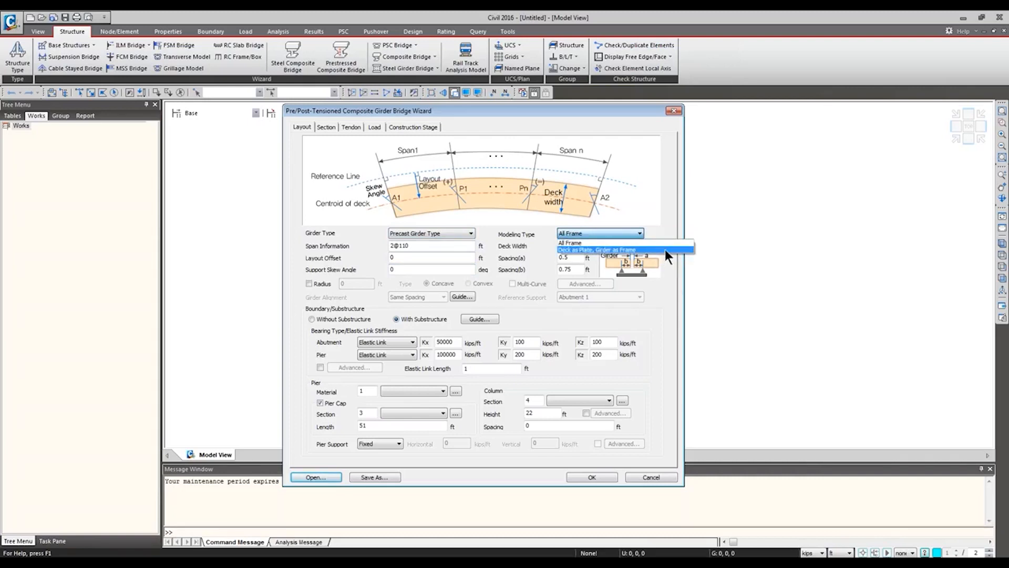
left_click(664, 249)
left_click(629, 233)
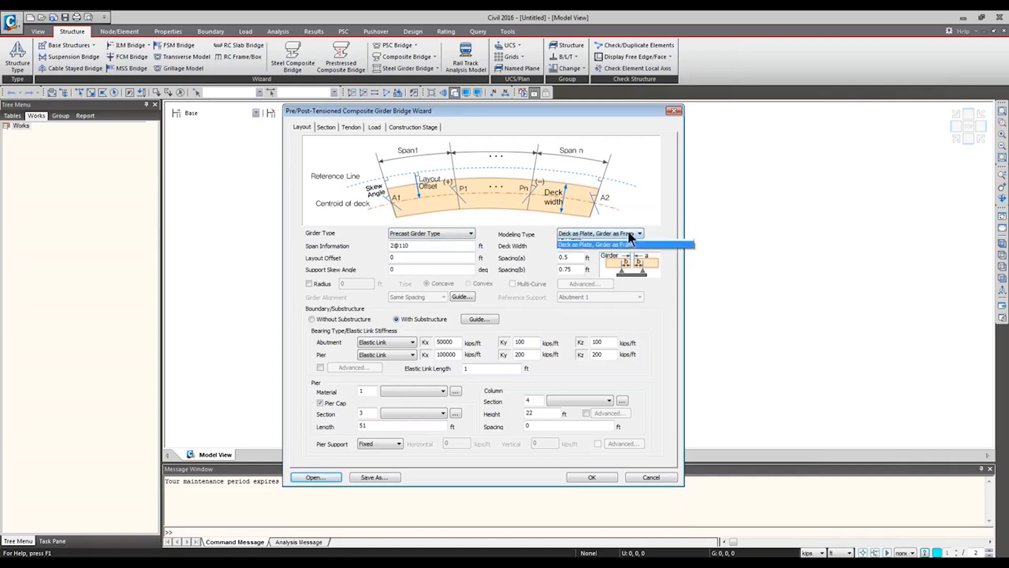
left_click(617, 242)
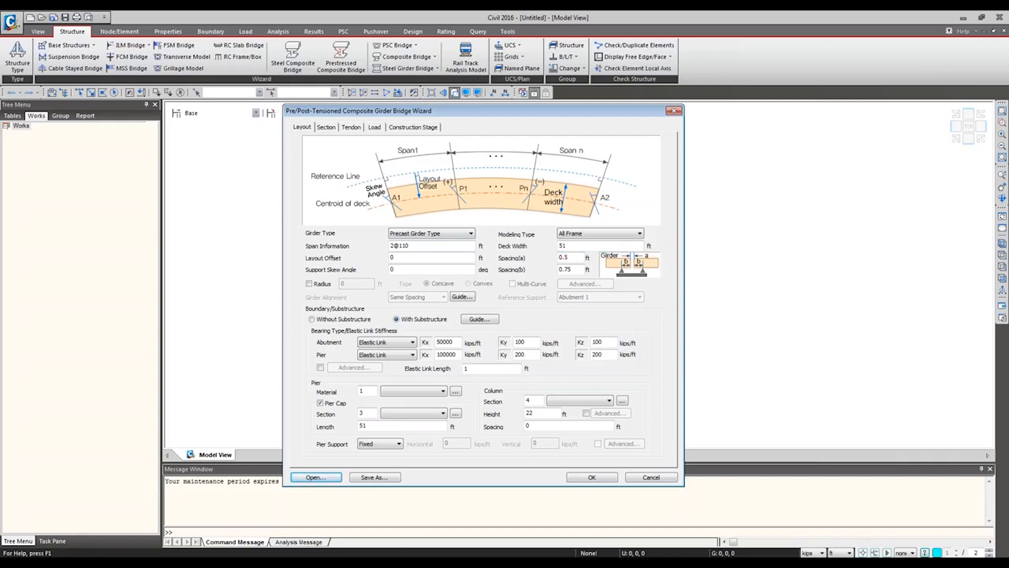
left_click(586, 247)
left_click(598, 234)
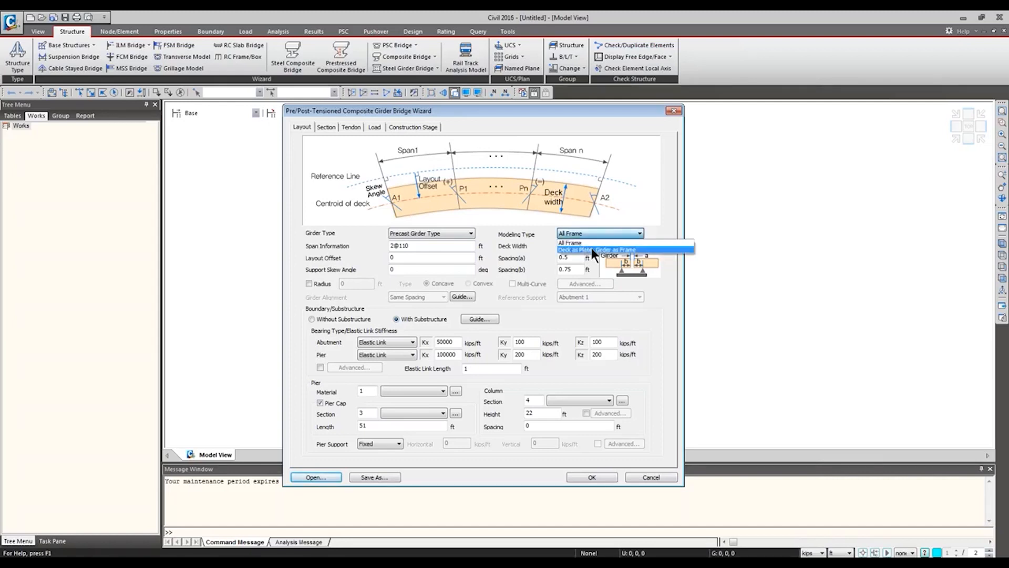
left_click(601, 243)
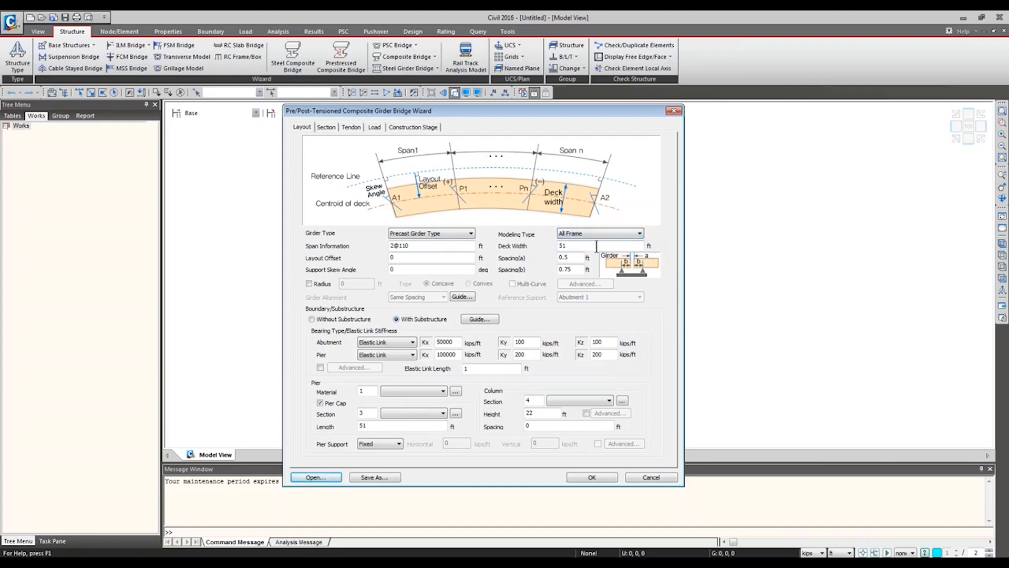
Set the deck width of the bridge layout to 55.375 ft
double_click(563, 245)
type("55.375")
double_click(398, 257)
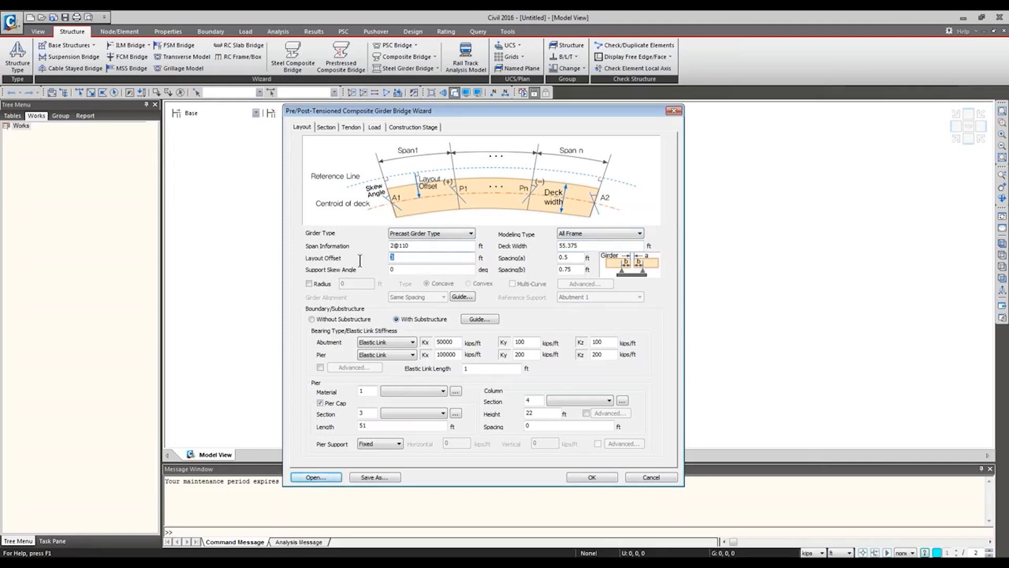
Examine the curved-bridge radius options, the girder alignment guide and the reference support choices, leaving the radius option disabled
left_click(310, 283)
left_click_drag(333, 279, 329, 282)
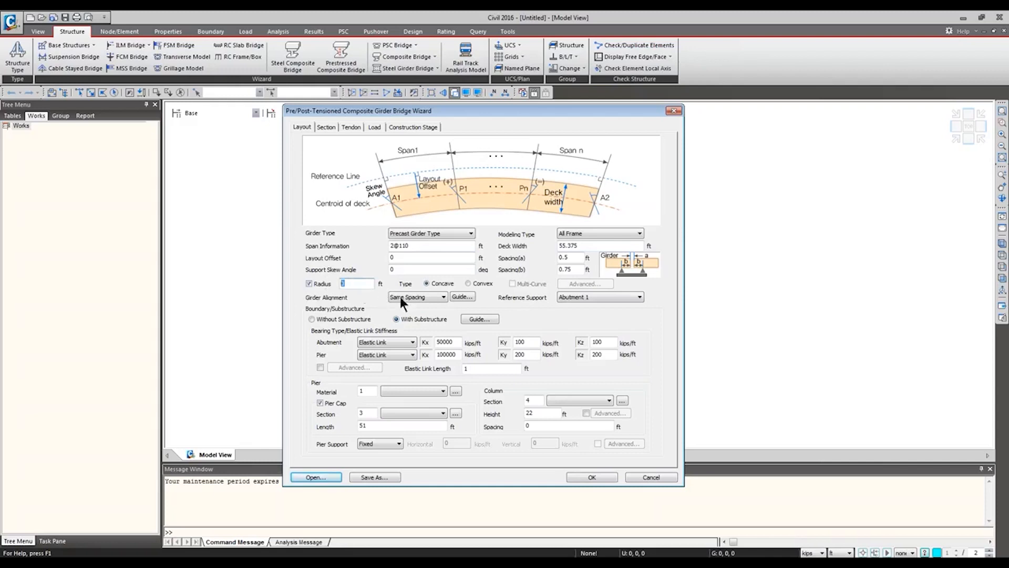
left_click(463, 297)
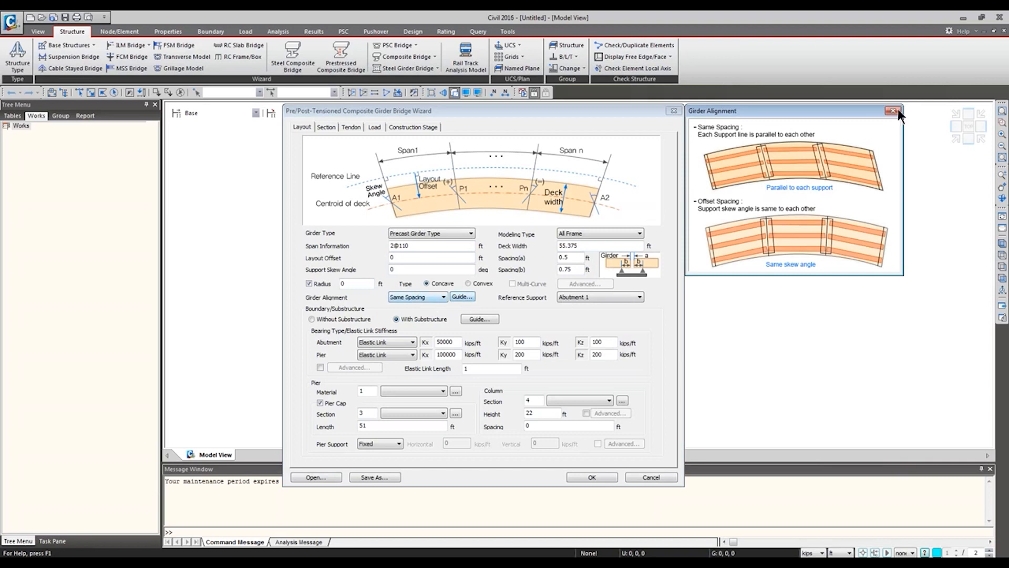
left_click(309, 284)
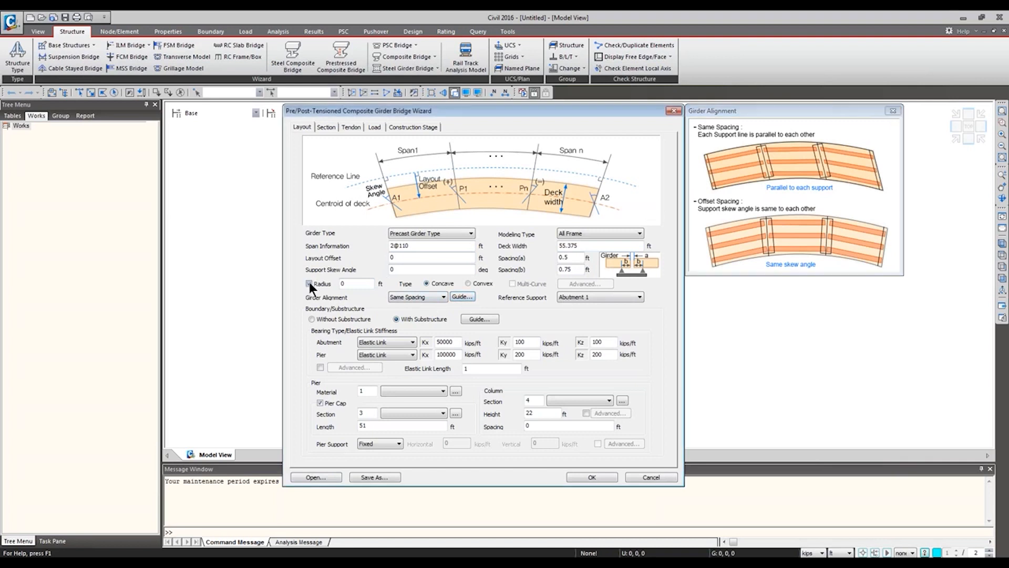
left_click(892, 111)
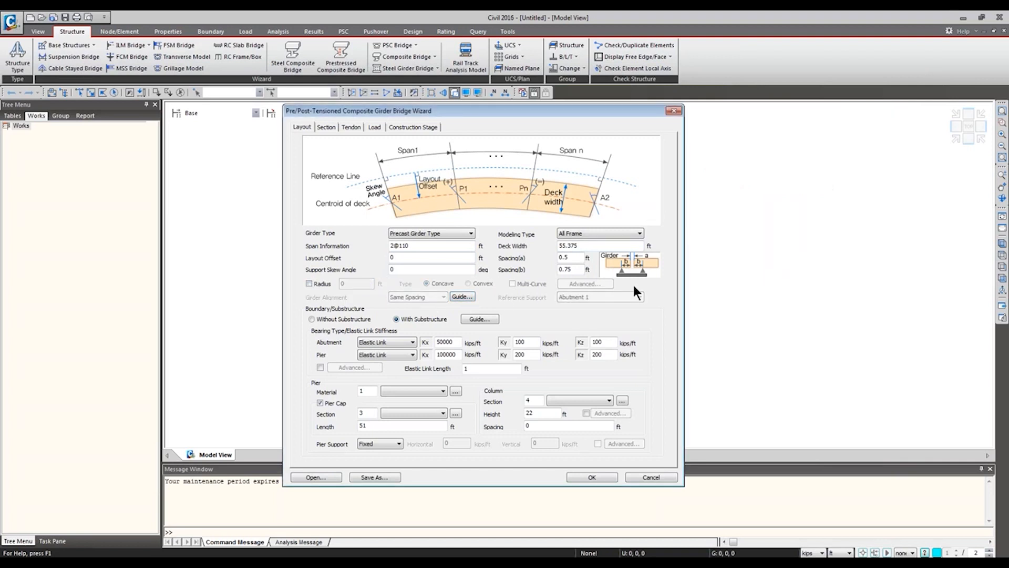
left_click(309, 283)
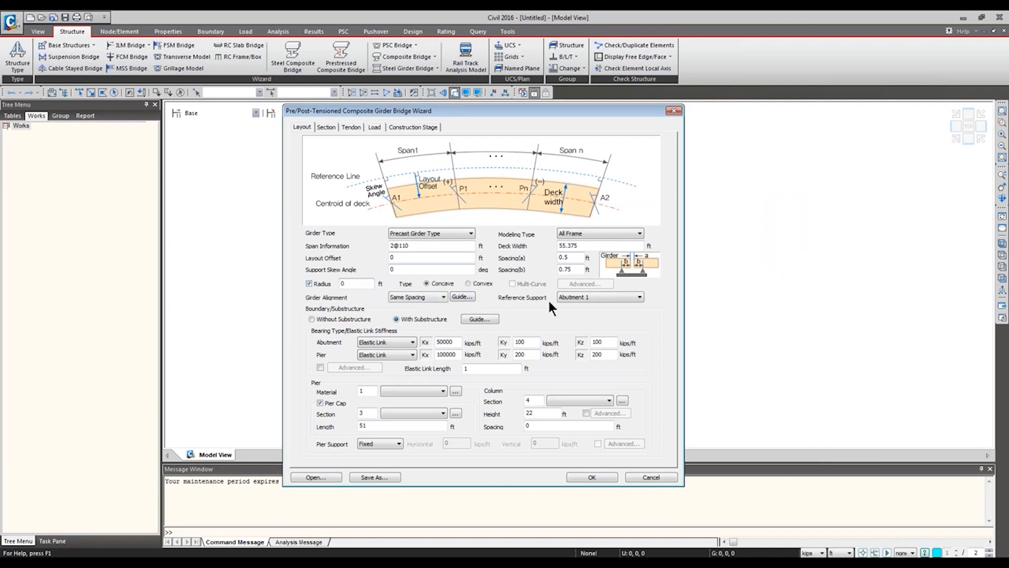
left_click(461, 297)
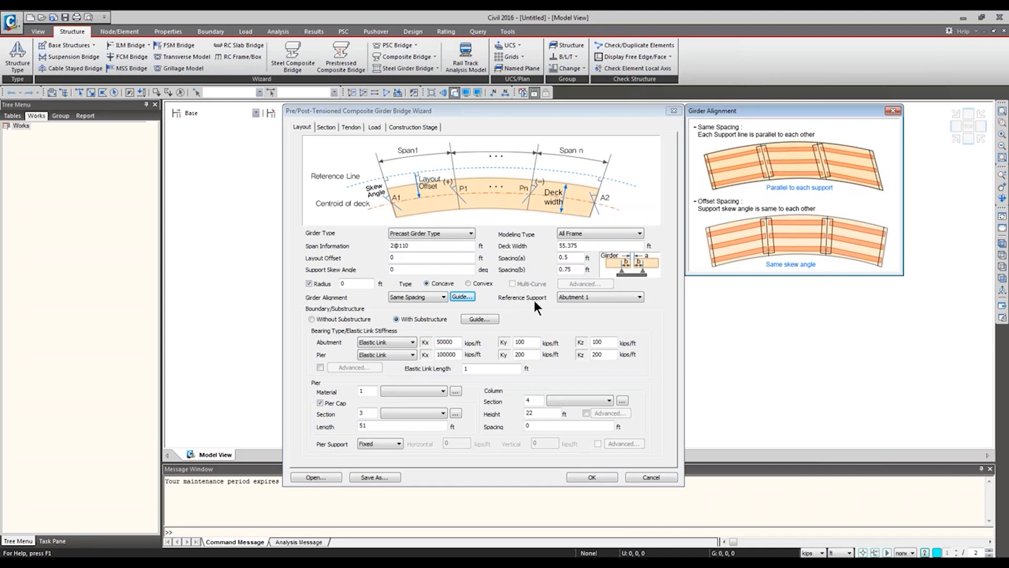
left_click(613, 297)
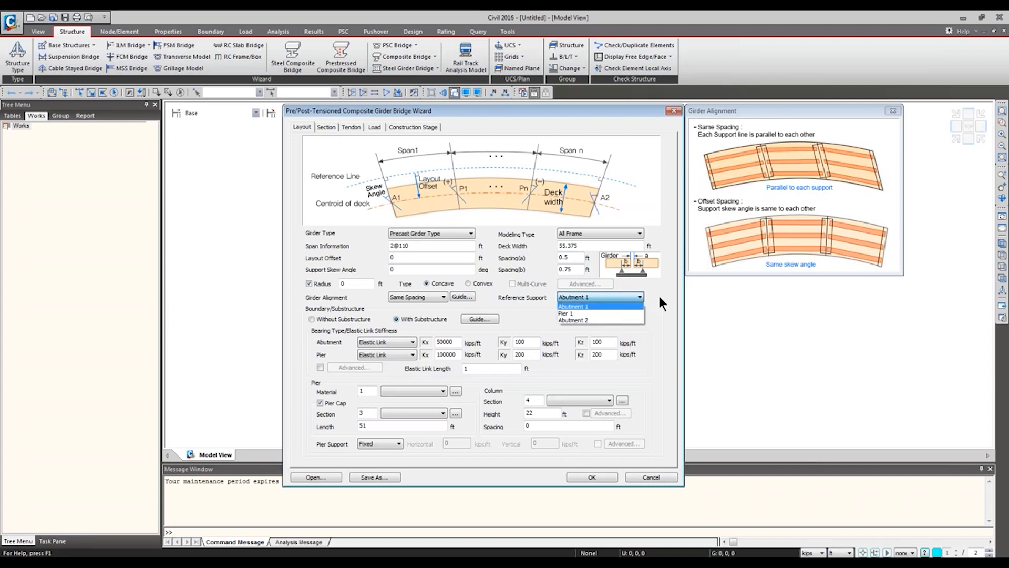
left_click(736, 212)
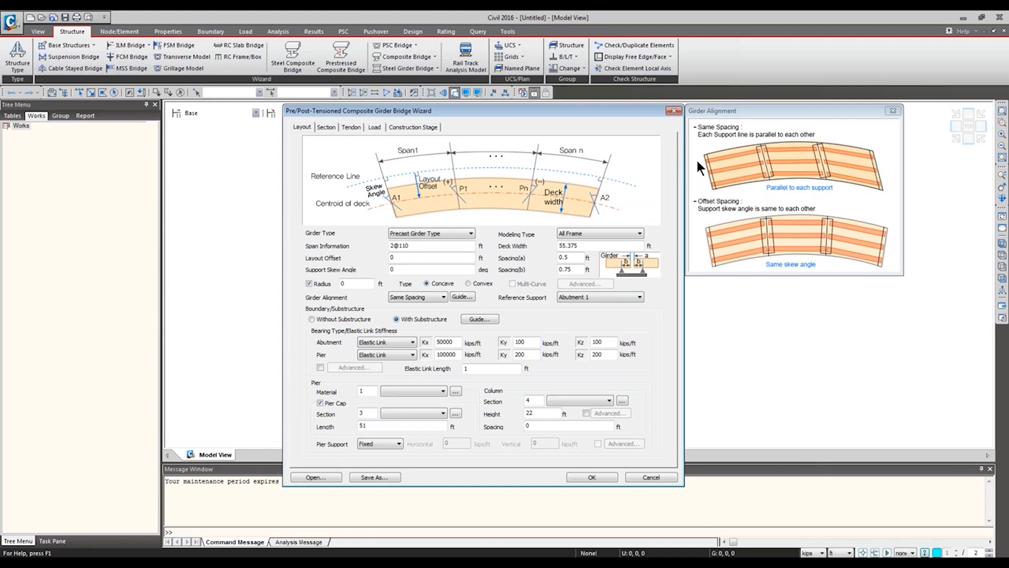
left_click(893, 111)
left_click(316, 283)
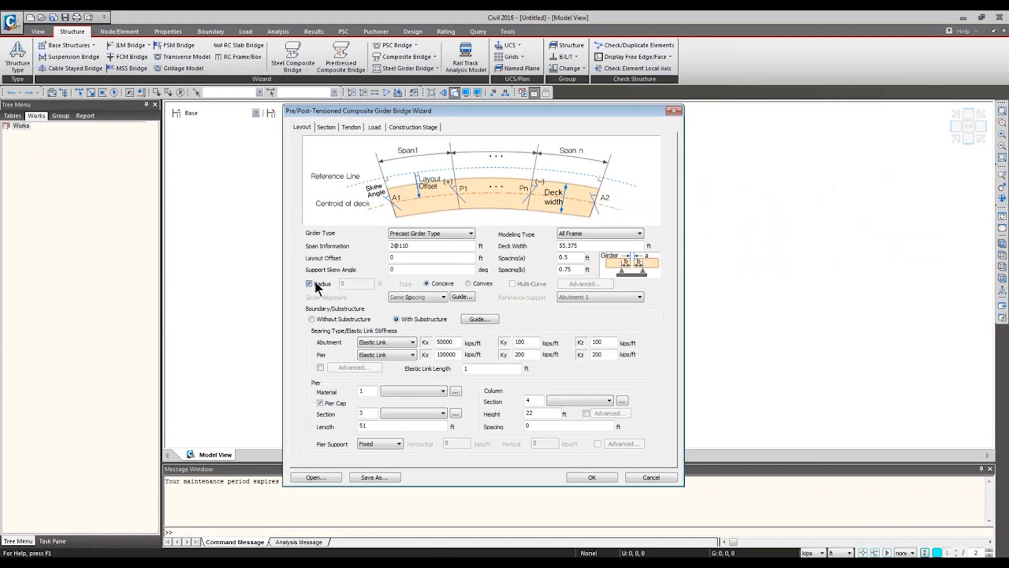
Consult the boundary guide diagram and set the bridge boundary to Without Substructure
left_click(484, 319)
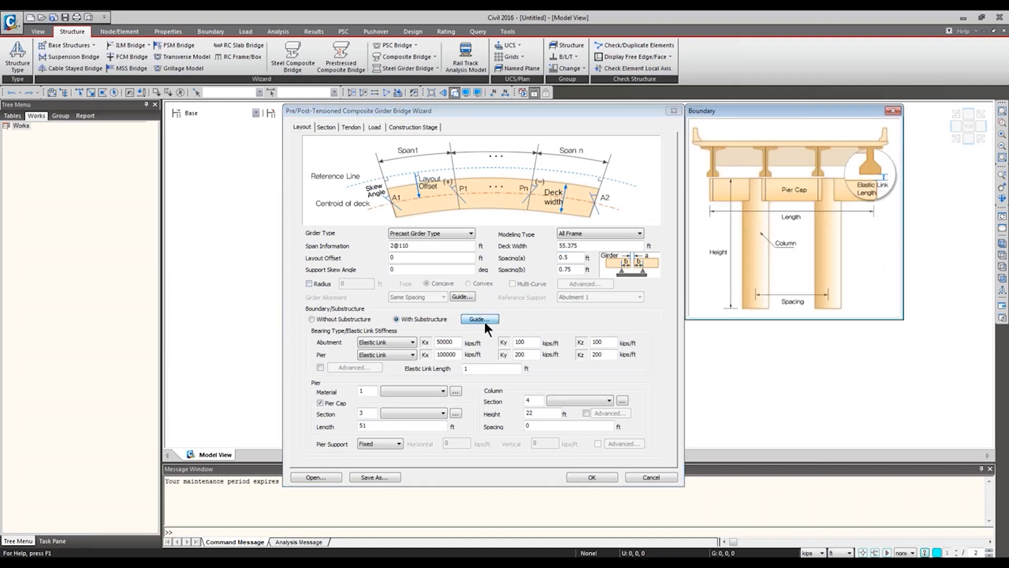
left_click_drag(806, 120, 803, 201)
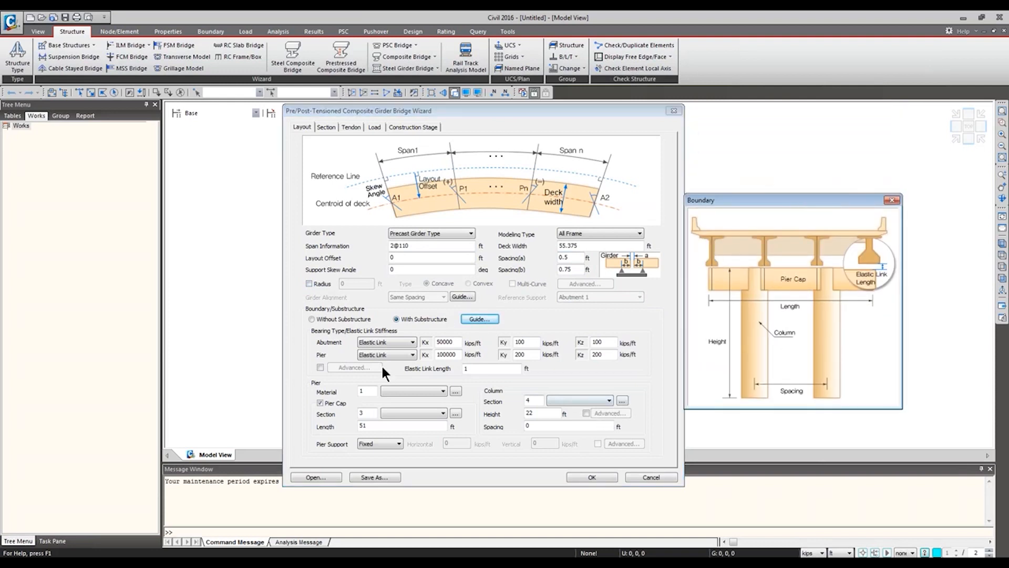
left_click(339, 320)
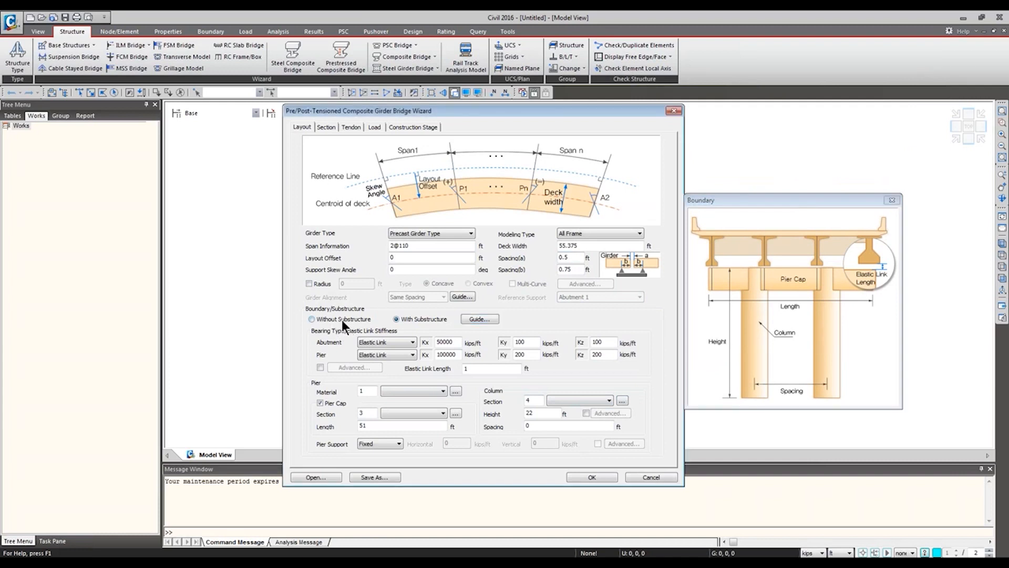
left_click(416, 320)
left_click(327, 318)
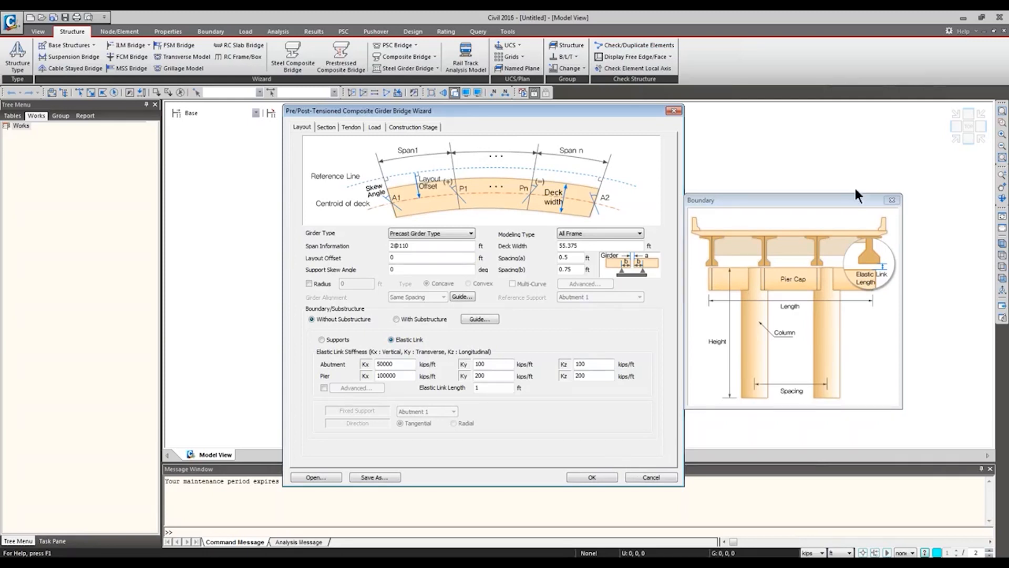
left_click(892, 199)
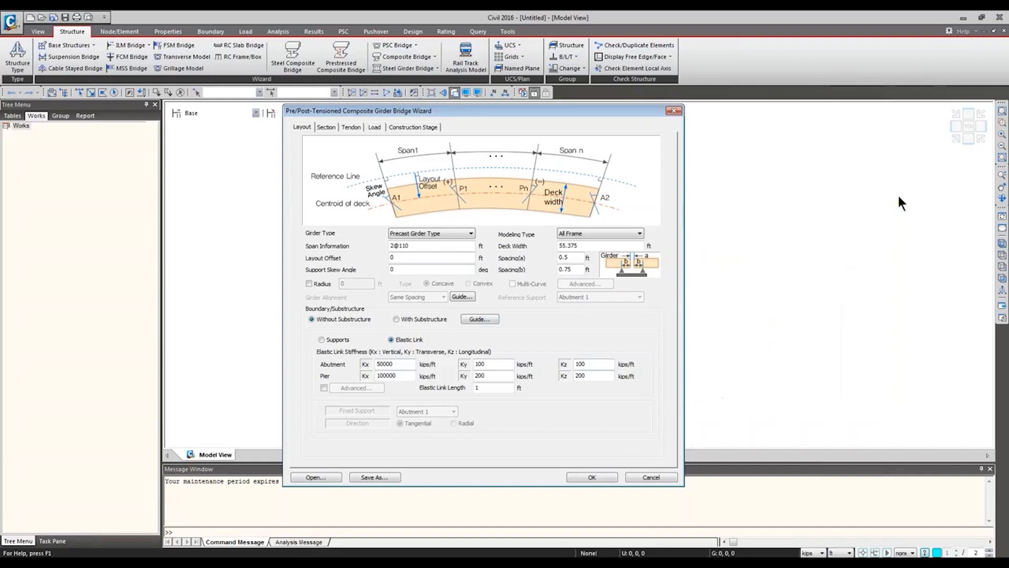
Set the deck thickness in the section definition to 0.6667 ft
left_click(327, 127)
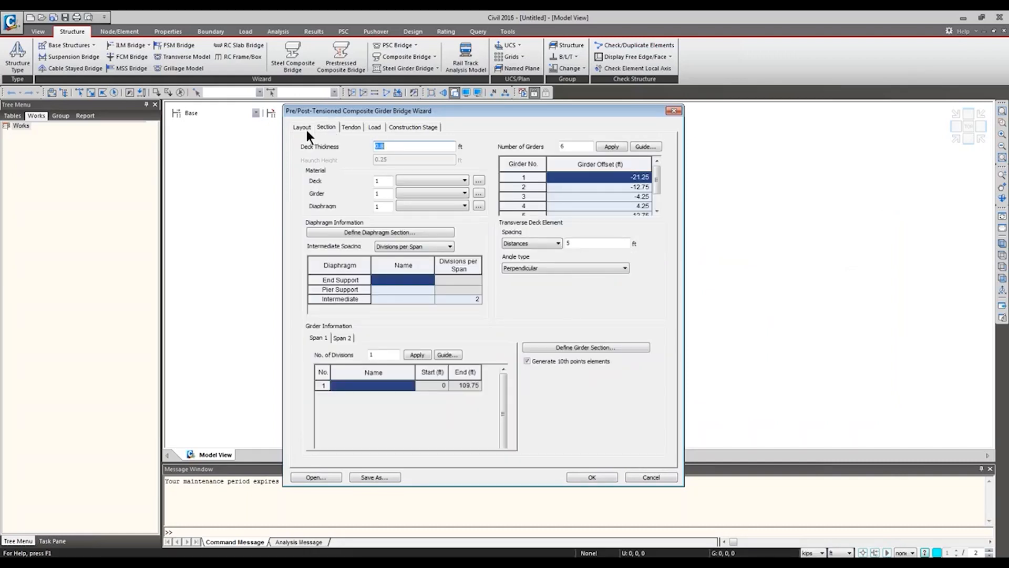
left_click(404, 148)
type("6667")
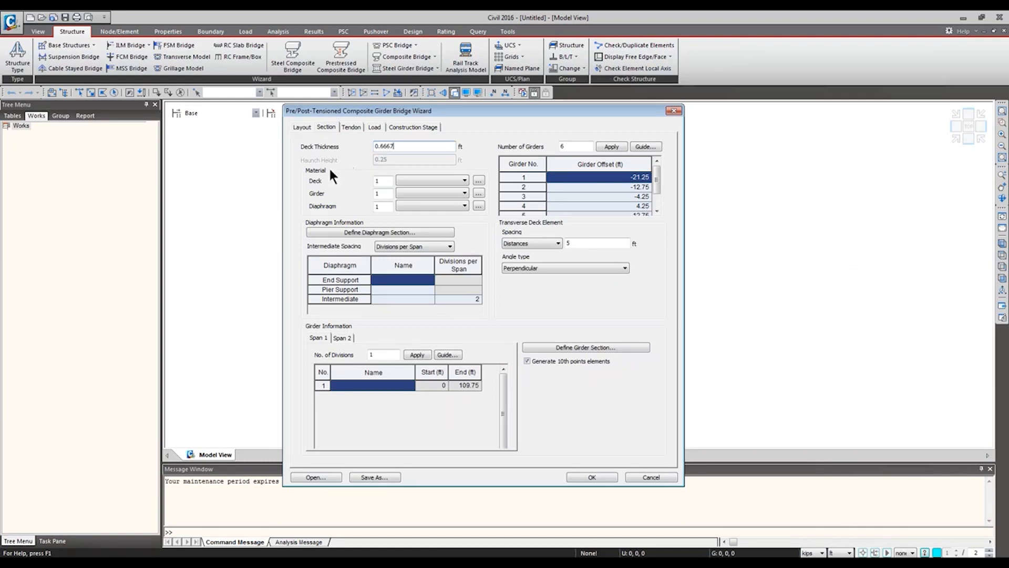
Add a concrete material with the ASTM(RC) standard and Grade C4000 through the deck material definition
left_click(419, 180)
left_click(389, 180)
left_click(483, 182)
left_click_drag(484, 184, 484, 227)
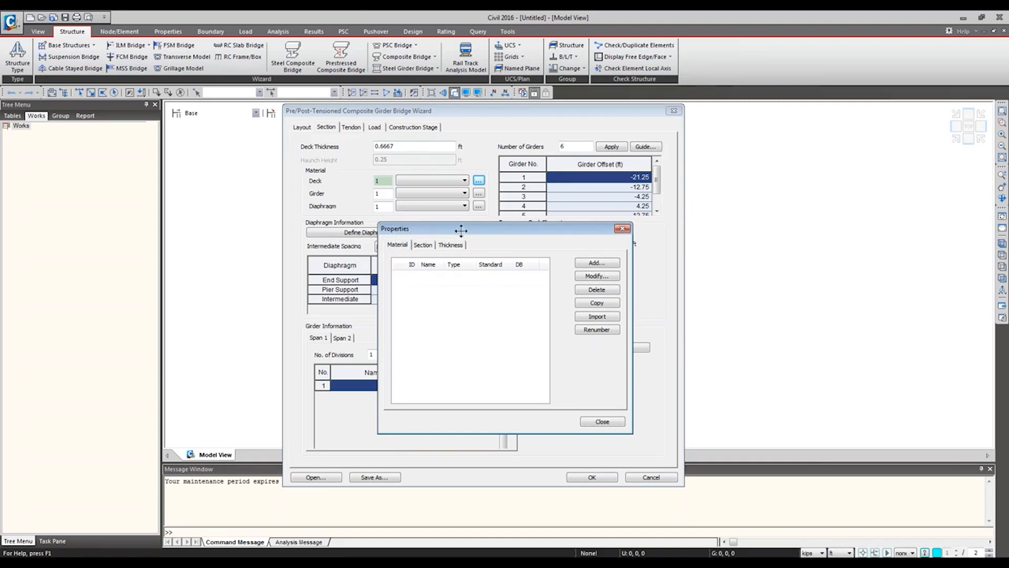
left_click(416, 181)
left_click(479, 181)
left_click(596, 263)
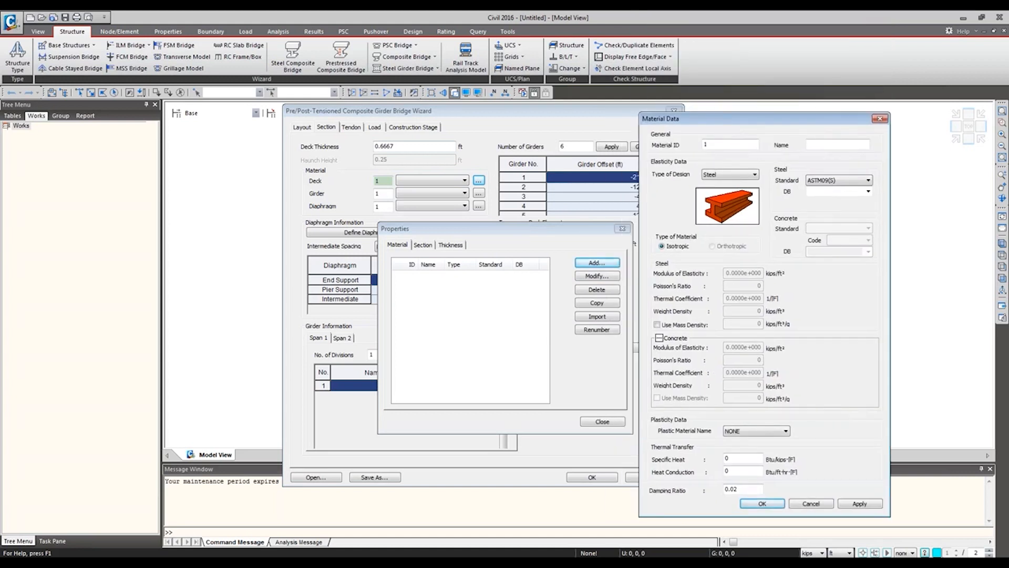
left_click(747, 174)
left_click(741, 191)
left_click(843, 228)
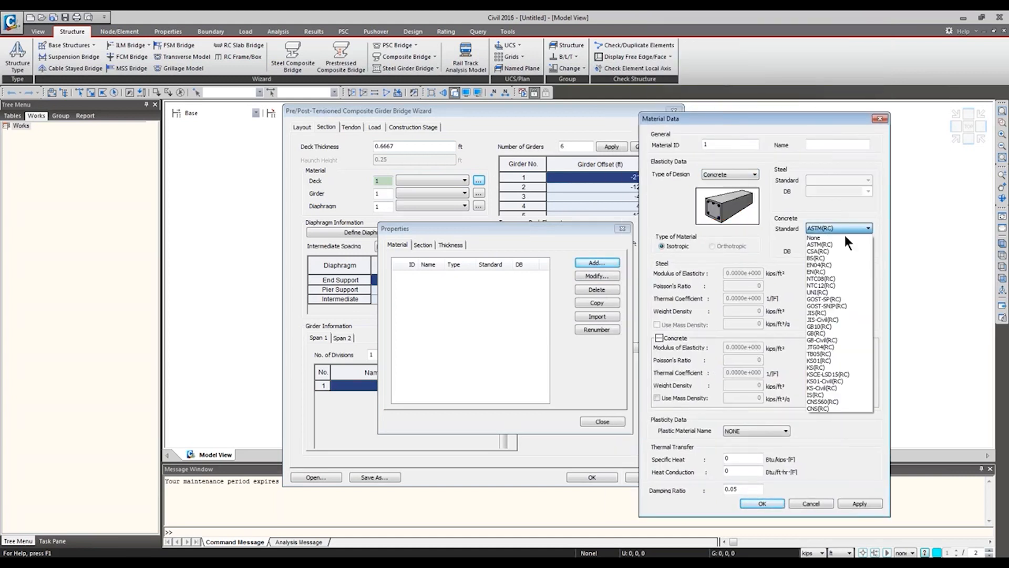
left_click(846, 244)
left_click(869, 252)
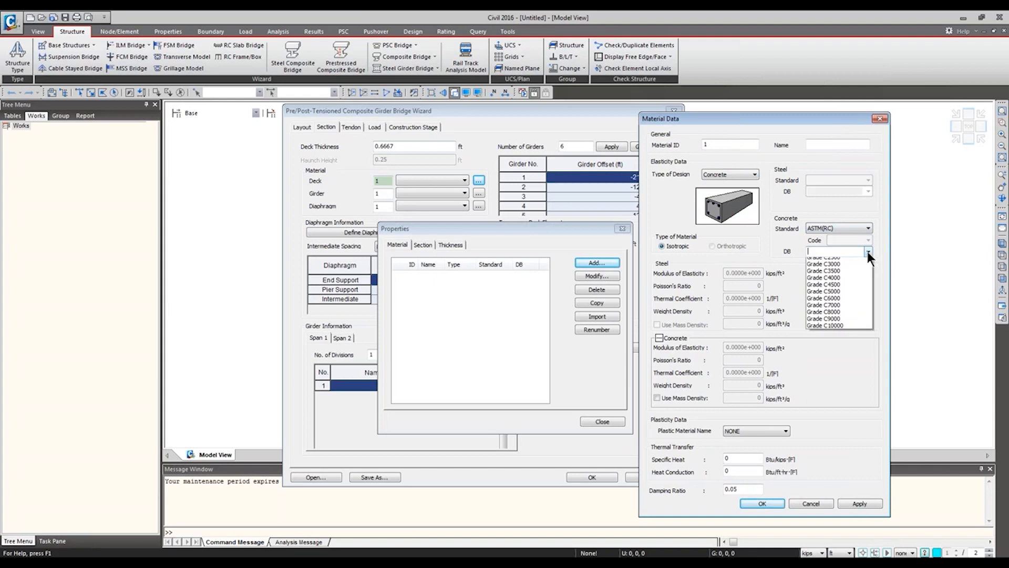
left_click(850, 281)
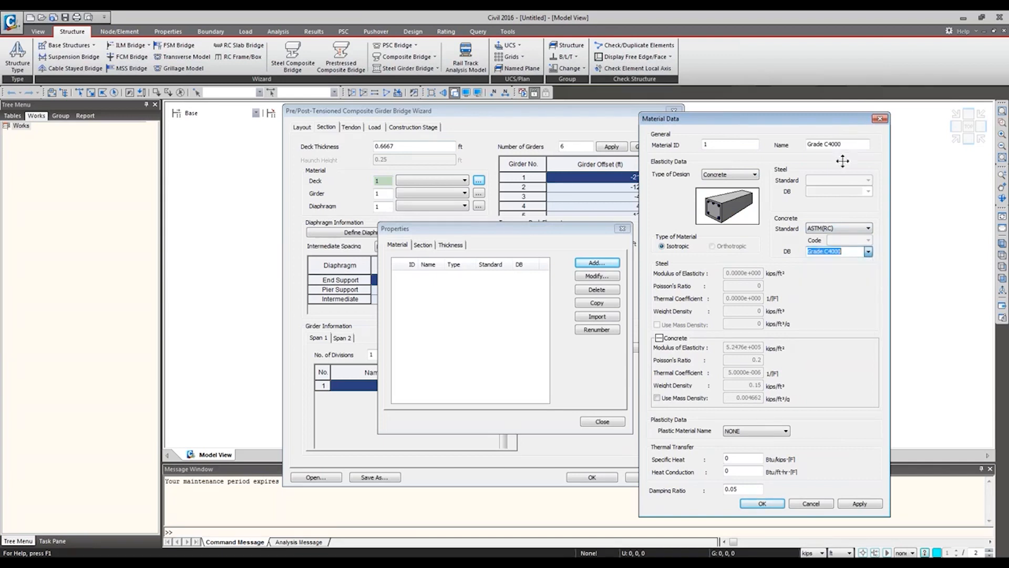
Name the Grade C4000 concrete material Girder G4 and apply it
left_click_drag(842, 145, 731, 160)
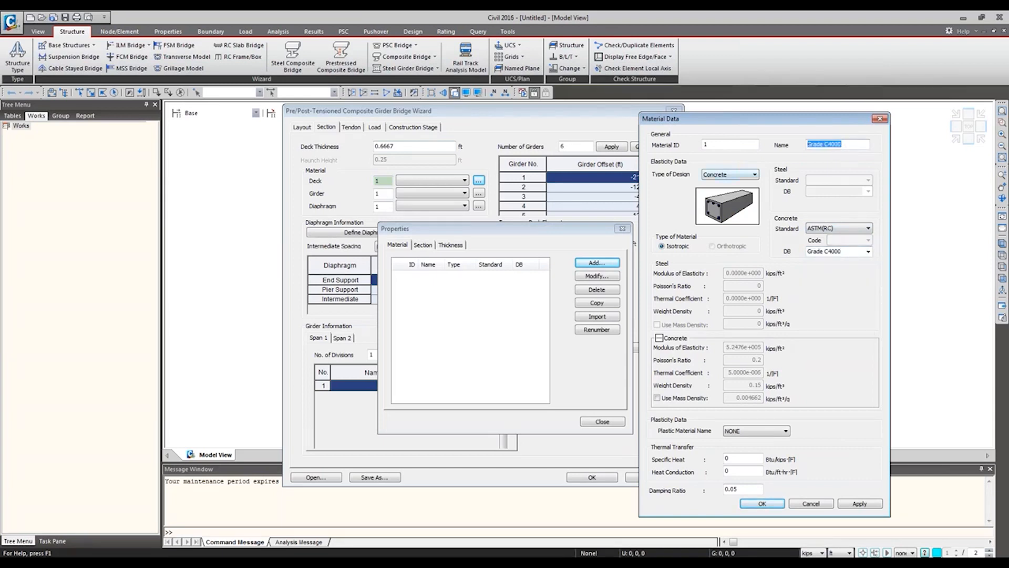
type("Girder G4")
left_click(870, 499)
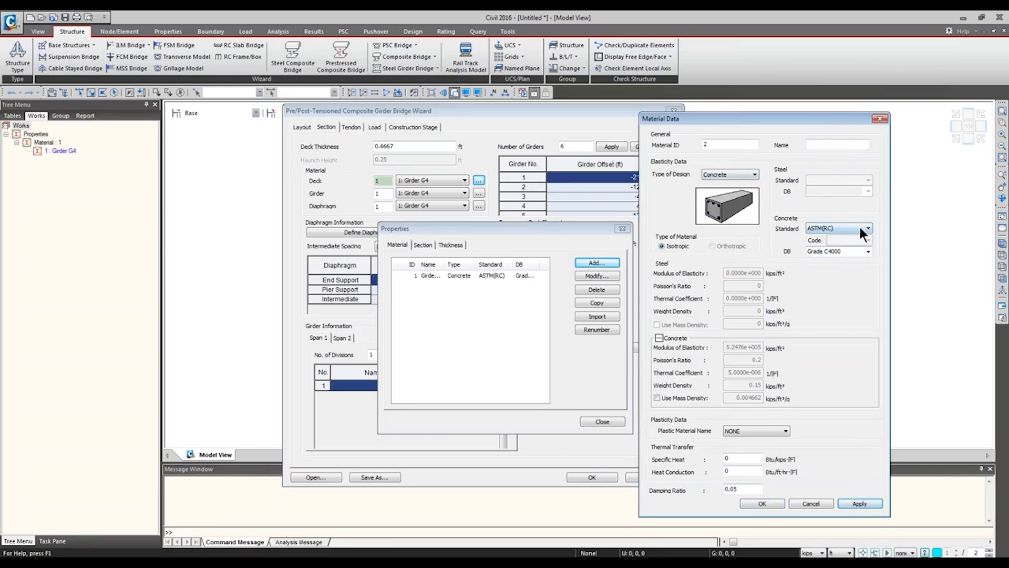
Add a second ASTM(RC) concrete material with Grade C3000, named Deck G3
left_click(869, 251)
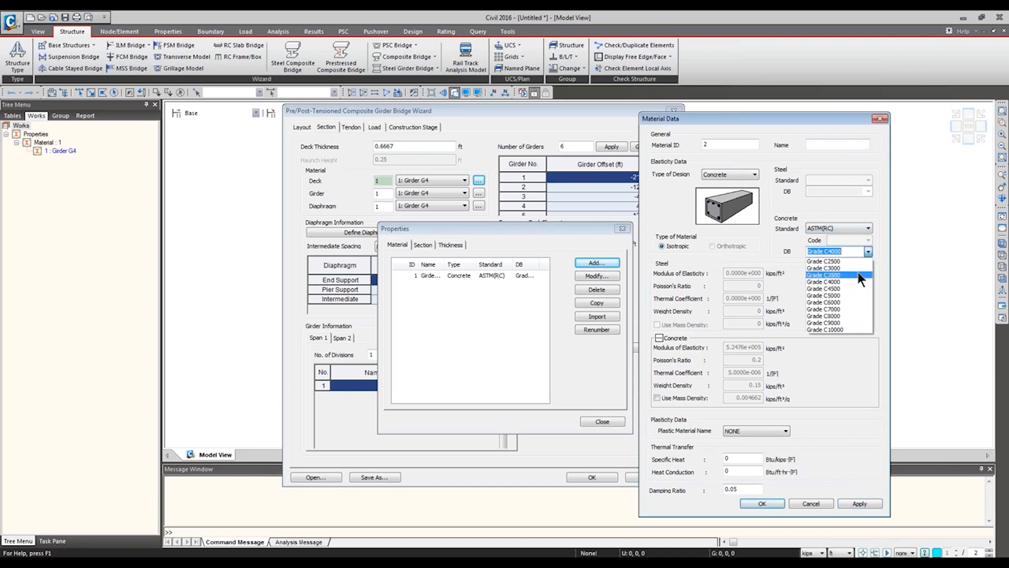
left_click(824, 268)
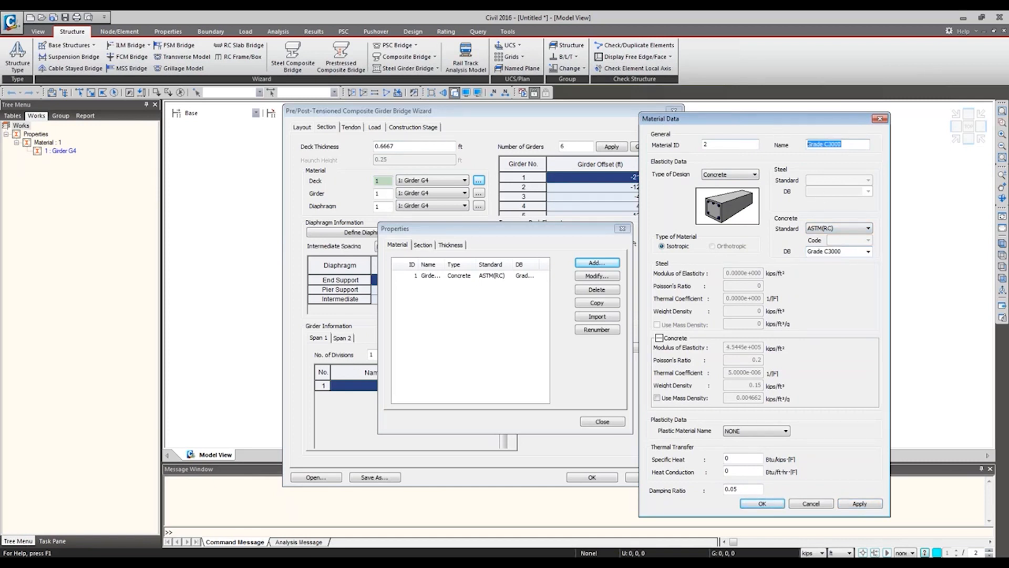
type("Deck G3")
left_click(857, 503)
Set up a third material as steel with the ASTM(S) standard and A416-270(Low) from the database
left_click(727, 177)
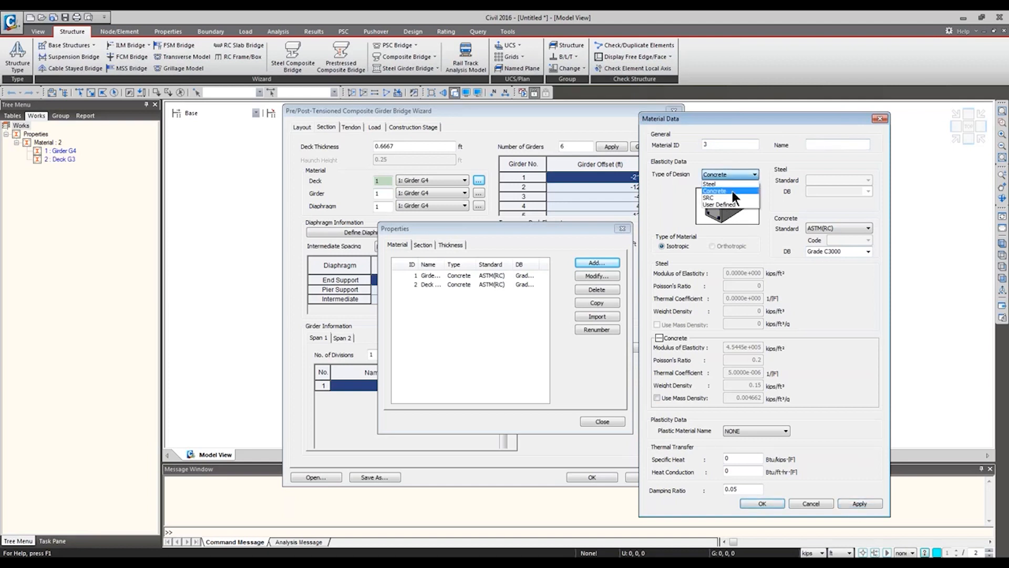
left_click(735, 184)
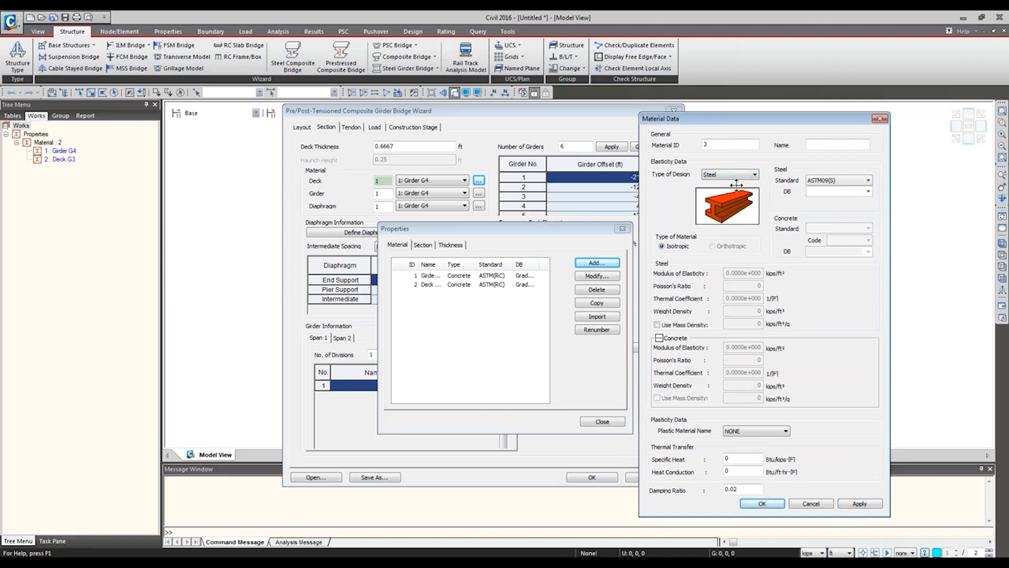
left_click(868, 191)
left_click(867, 181)
left_click(861, 194)
left_click(868, 192)
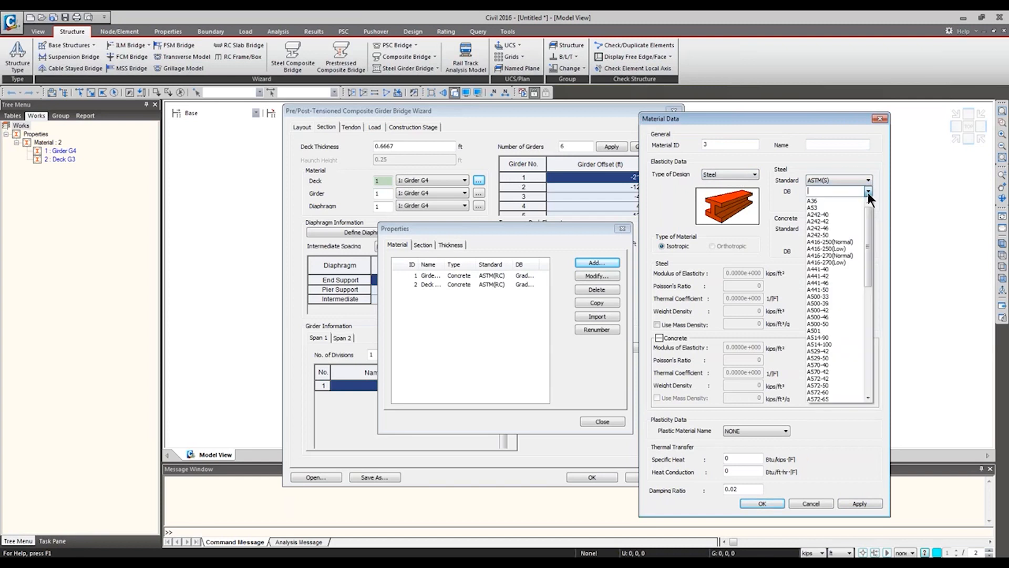
left_click(845, 262)
Name the steel material Tendon A416-270L, save it and close the material properties
left_click_drag(853, 145, 837, 145)
key("BackSpace")
key("BackSpace")
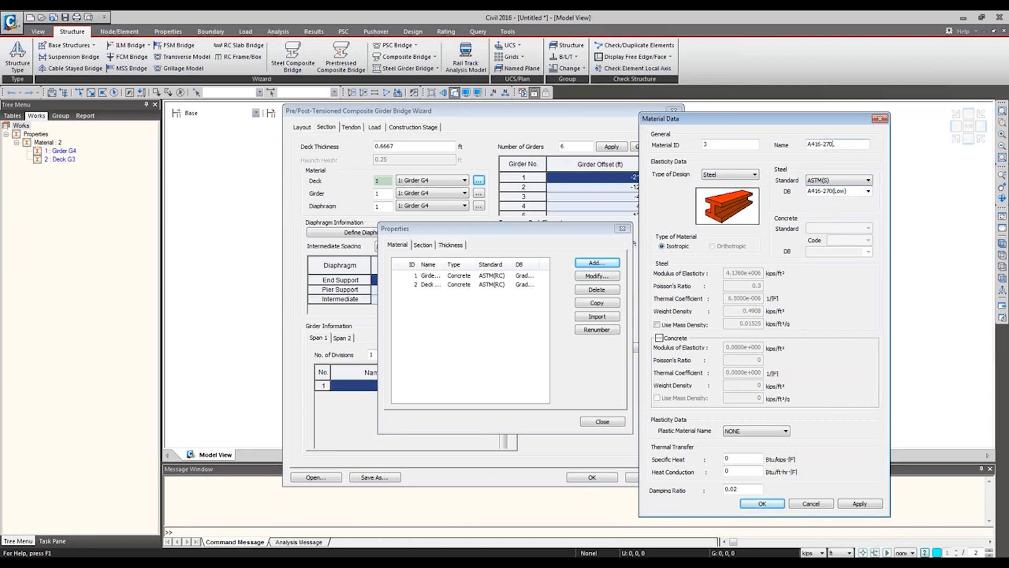
type("L")
key("Home")
type("Tendon")
key("Return")
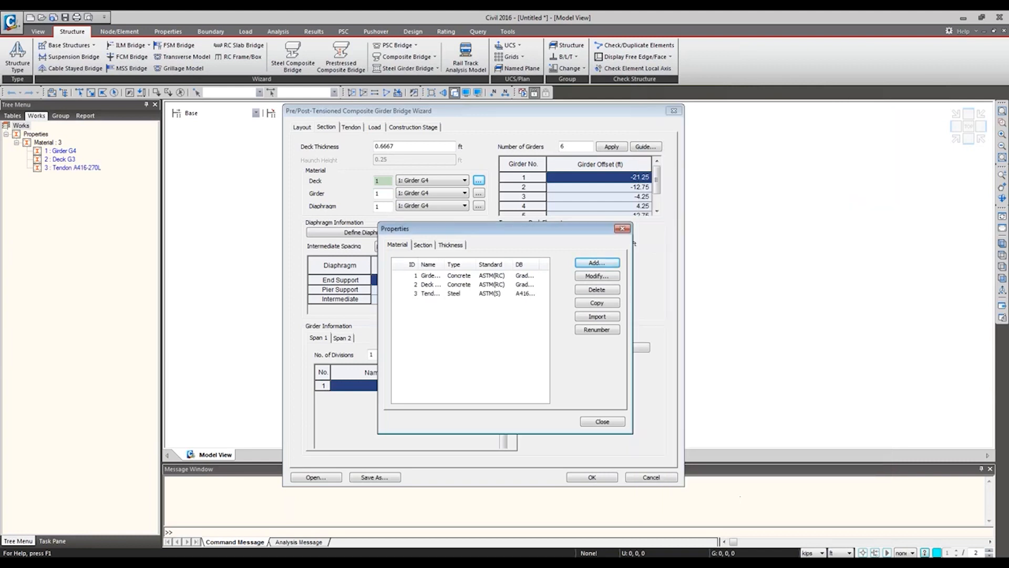
left_click(622, 228)
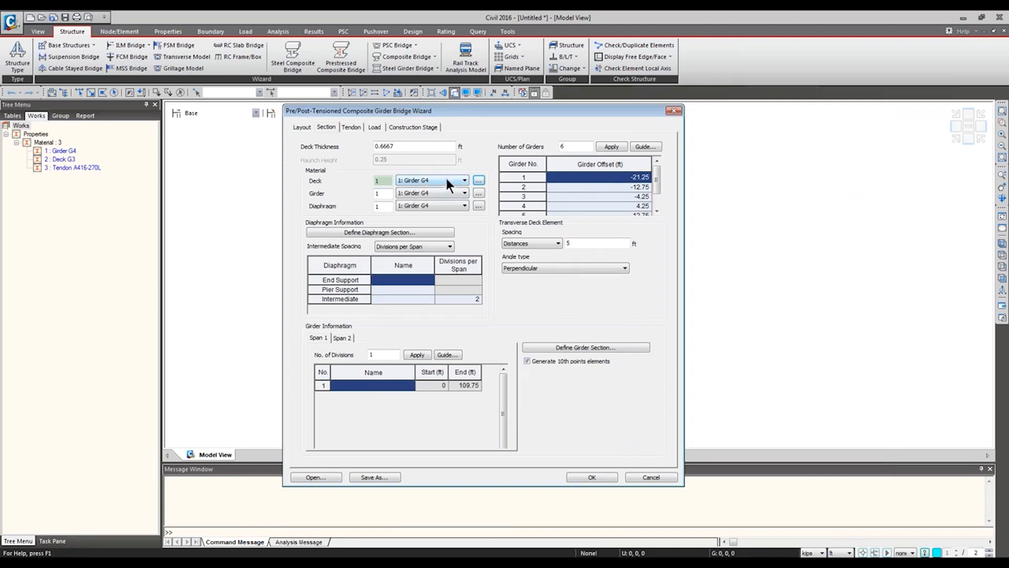
Assign the Deck G3 material to both the deck and the diaphragm
left_click(445, 179)
left_click(427, 197)
left_click(431, 207)
left_click(428, 221)
Consult the transverse girder position guide and set the offsets of girders 1 to 3 to -24.167, -14.5 and -4.8333 ft
left_click(646, 147)
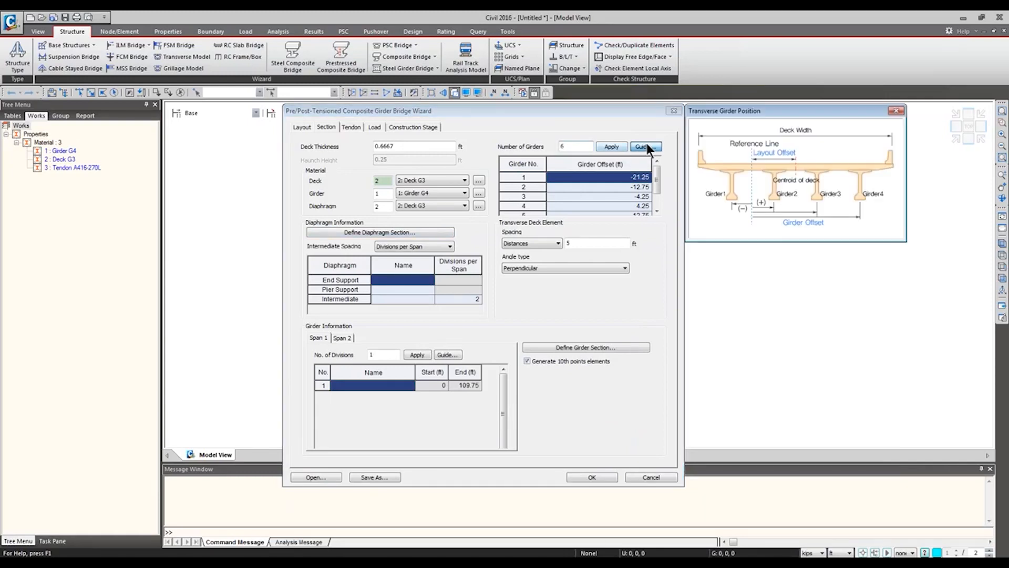
left_click_drag(759, 112, 756, 157)
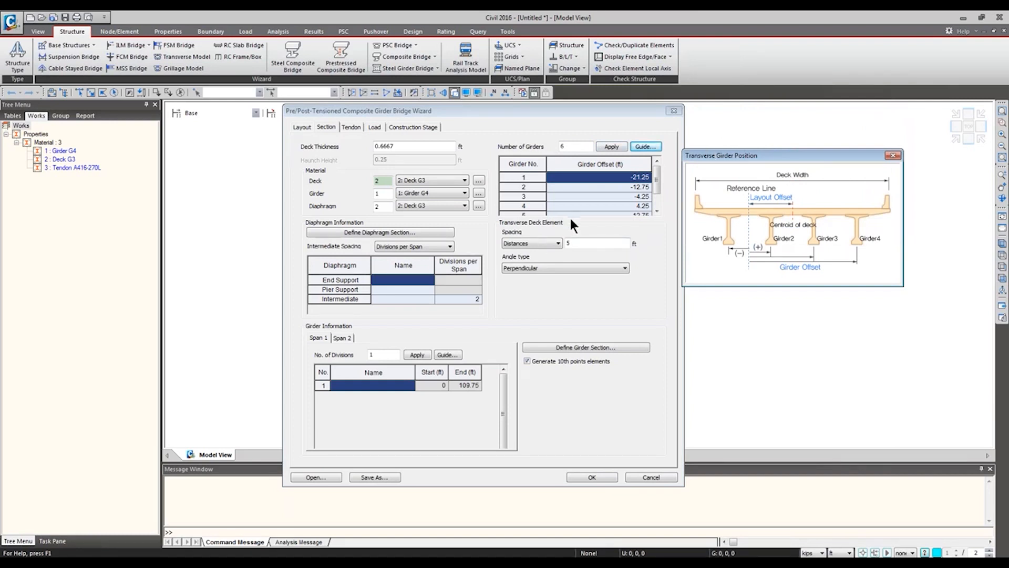
left_click(623, 177)
type("-24")
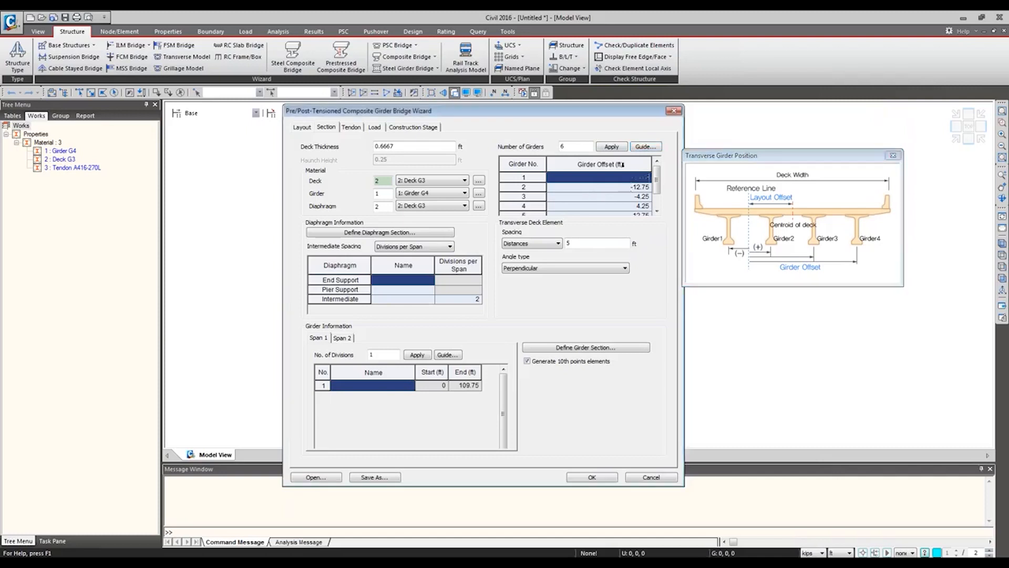
type(".167")
left_click(629, 188)
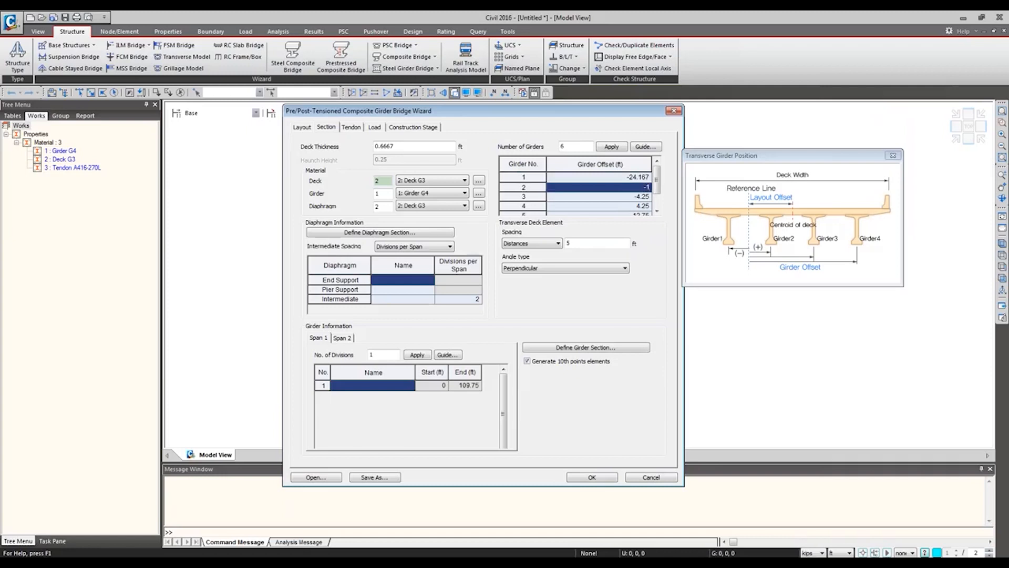
type("4.5")
left_click(633, 197)
type("-4.8333")
Set the offsets of girders 4 to 6 to 4.8333, 14.5 and 24.167 ft and close the girder position guide
left_click(648, 206)
type("4")
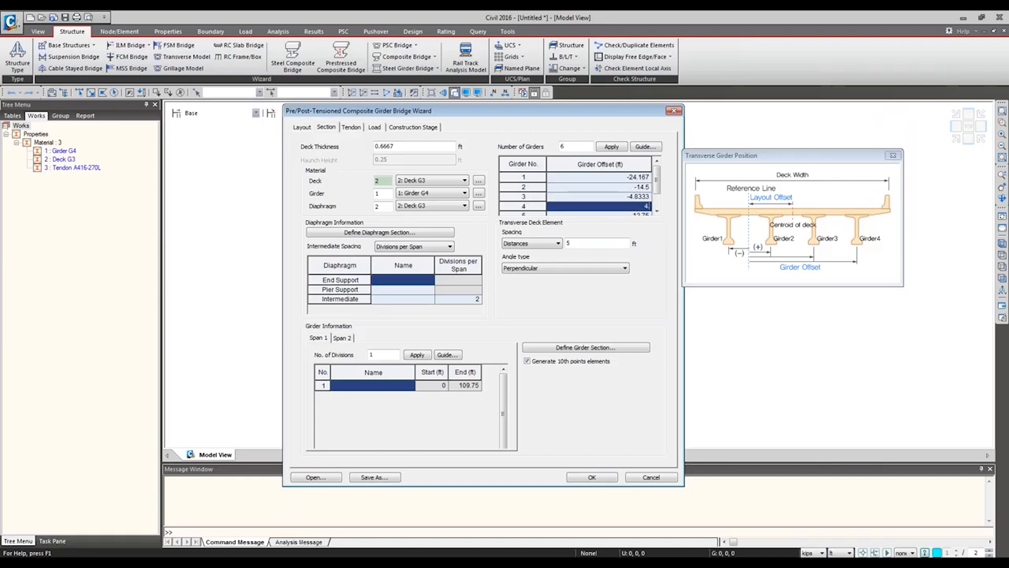
type(".8333")
key("Return")
type("14.5")
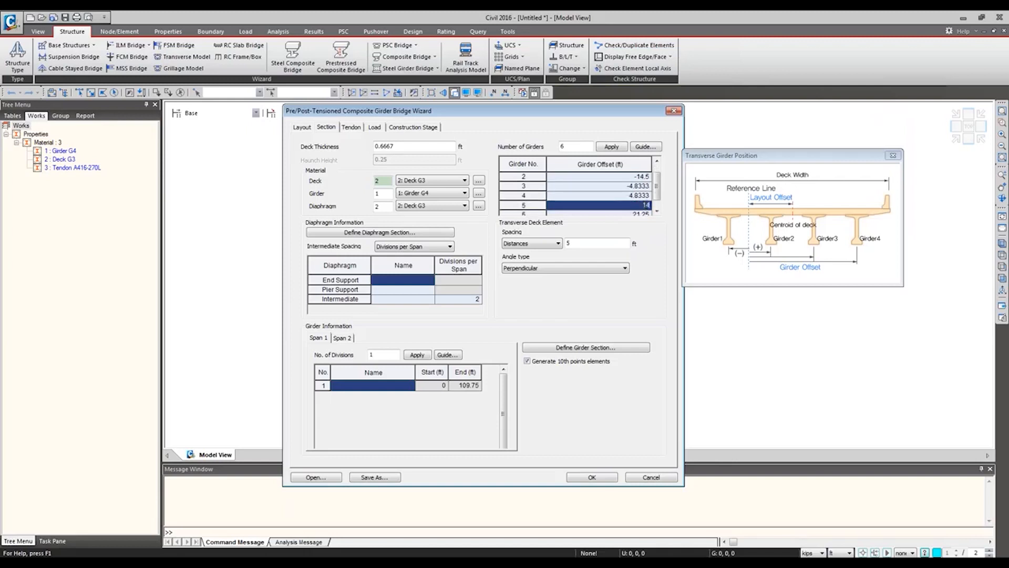
key("Return")
type("24.167")
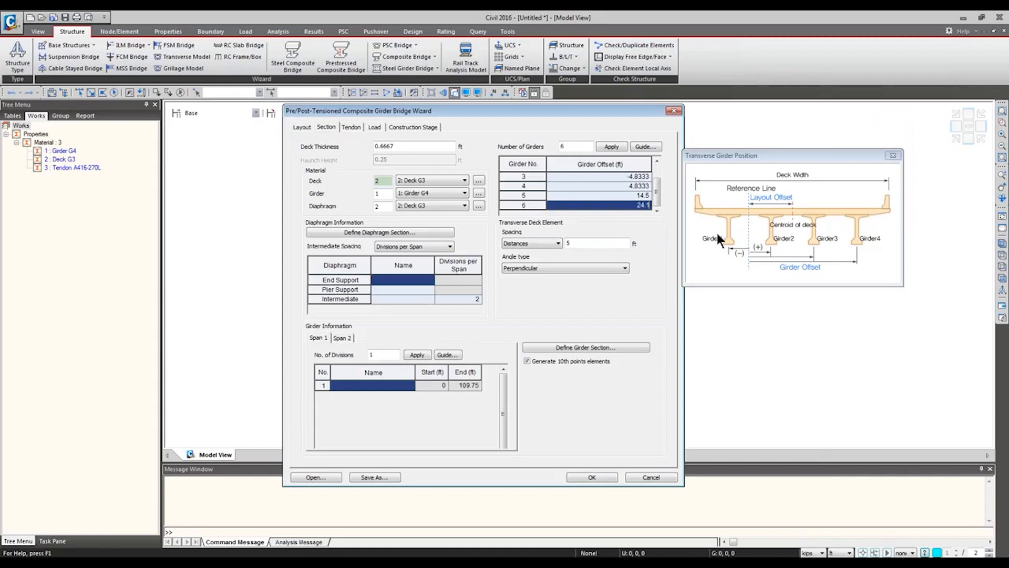
left_click(613, 198)
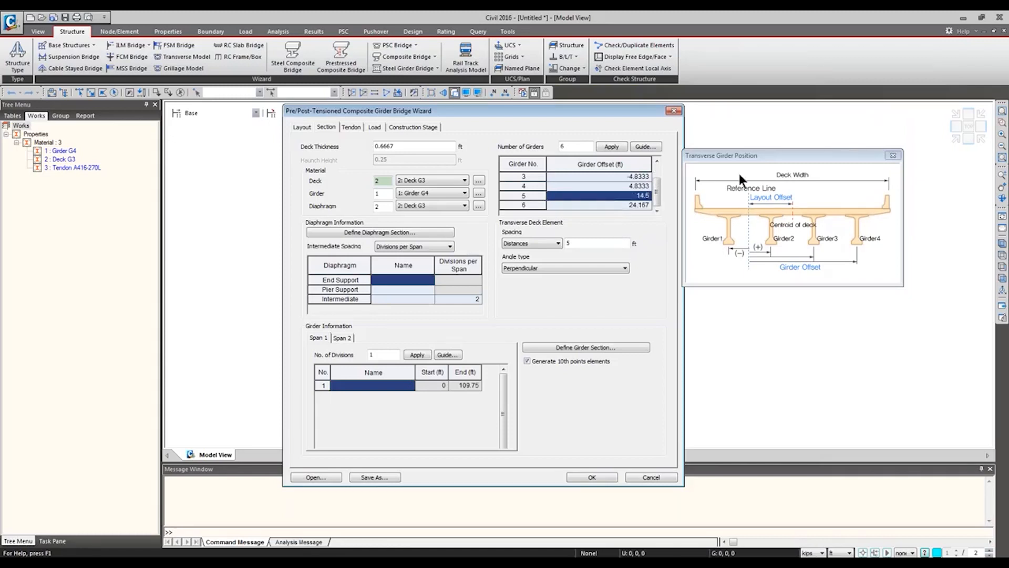
left_click(894, 155)
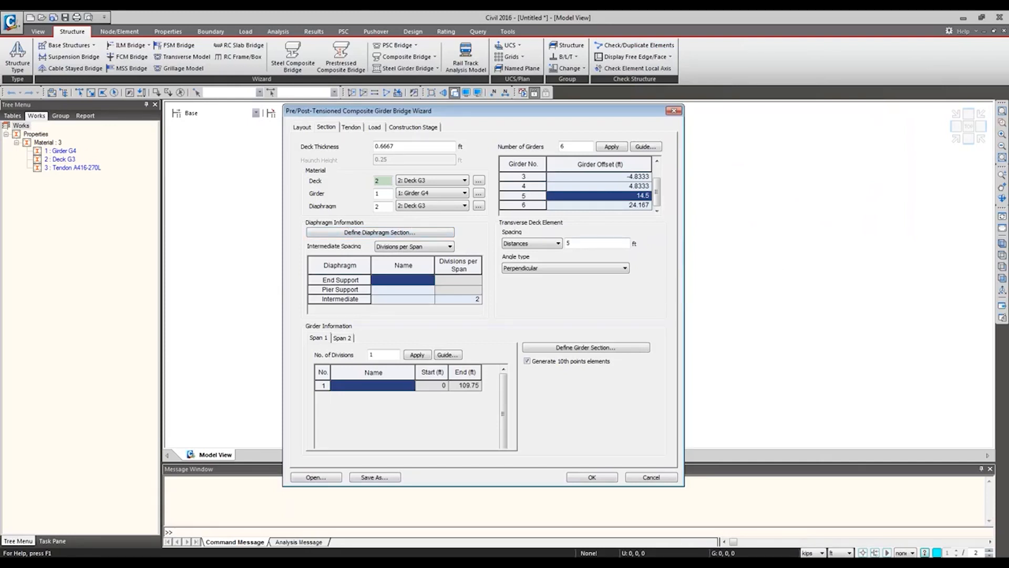
Start a new diaphragm section as a user-defined solid rectangle named Diaphragm S
left_click(445, 233)
left_click_drag(498, 179, 614, 201)
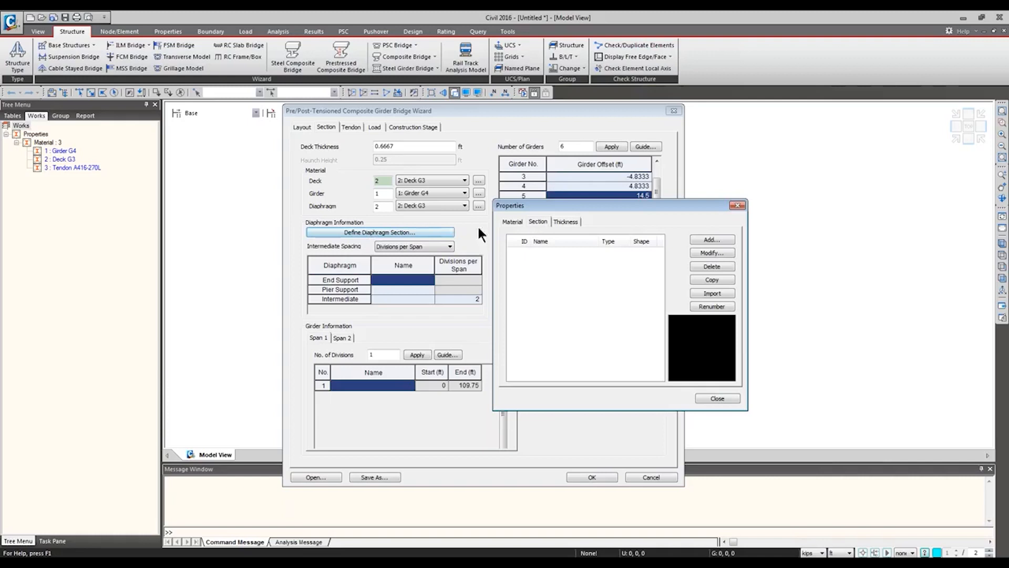
left_click(717, 238)
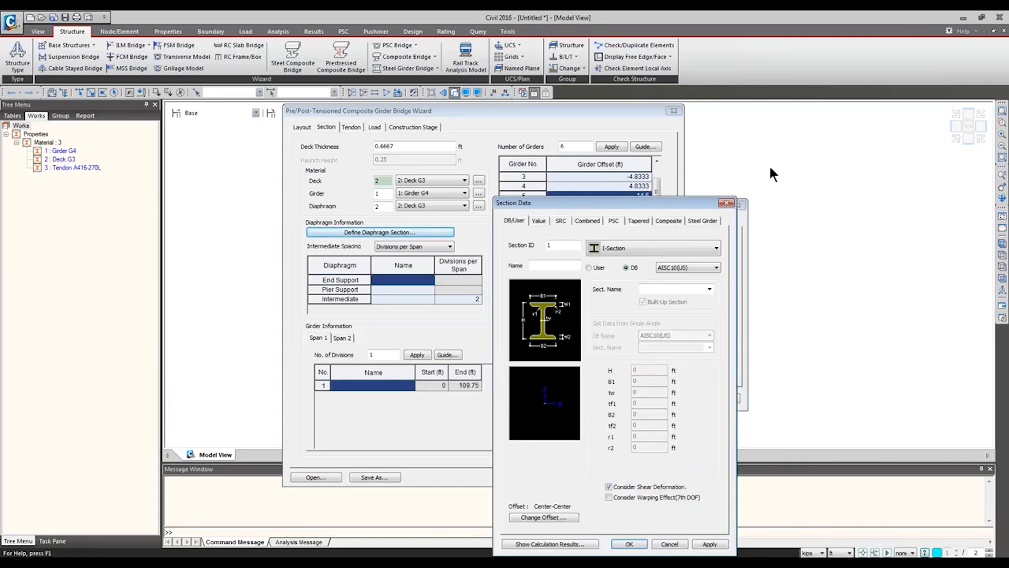
left_click_drag(660, 198, 786, 155)
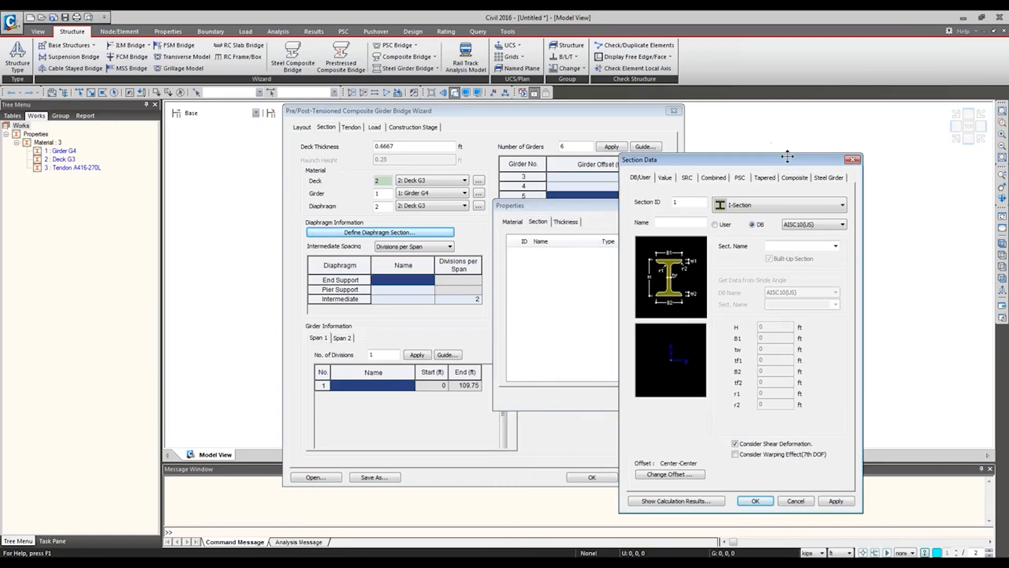
left_click(783, 207)
left_click(753, 297)
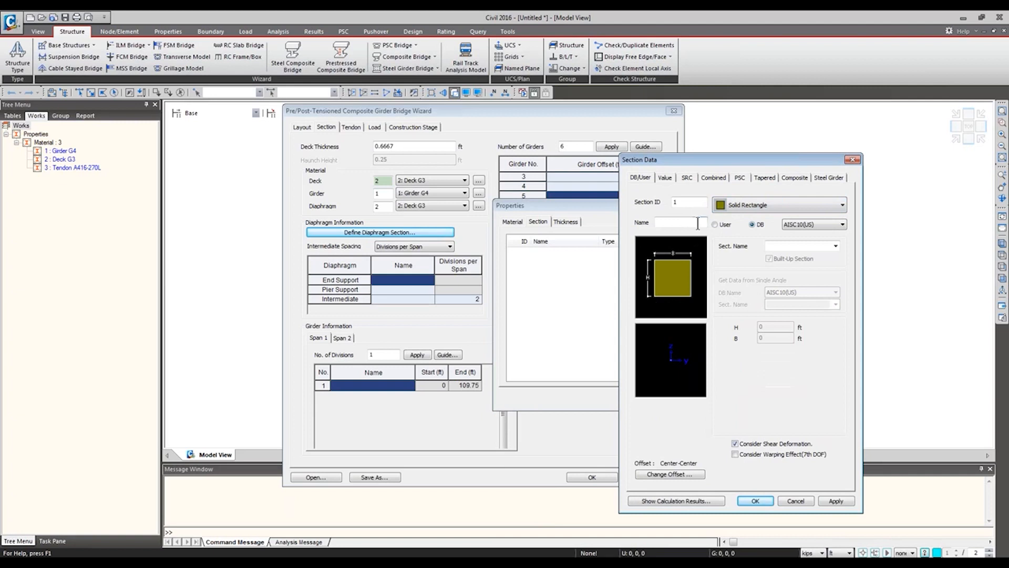
type("Diaphragm S")
left_click(715, 225)
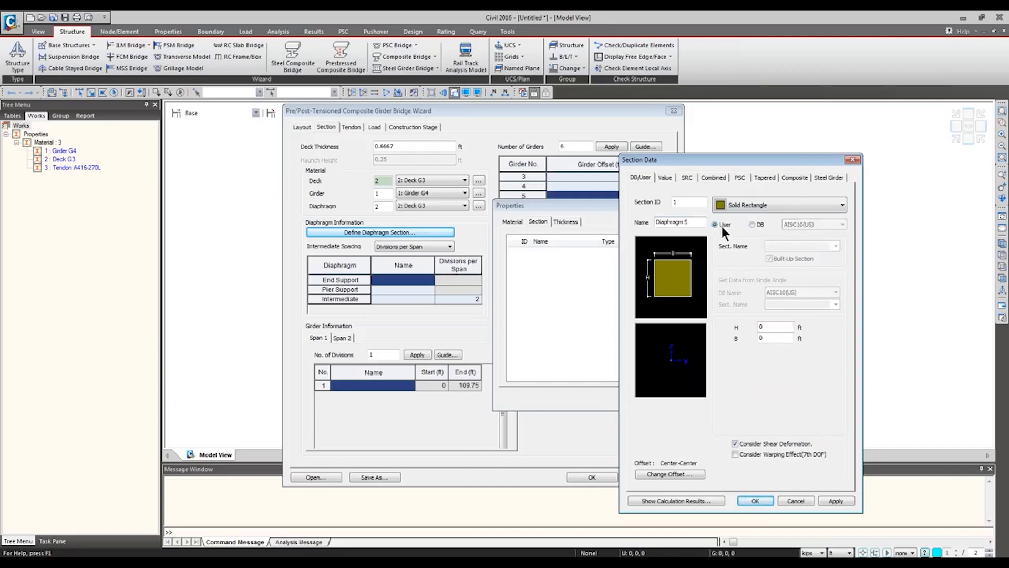
Give the Diaphragm S section a height of 5 ft and a width of 1.25 ft and apply it
double_click(778, 327)
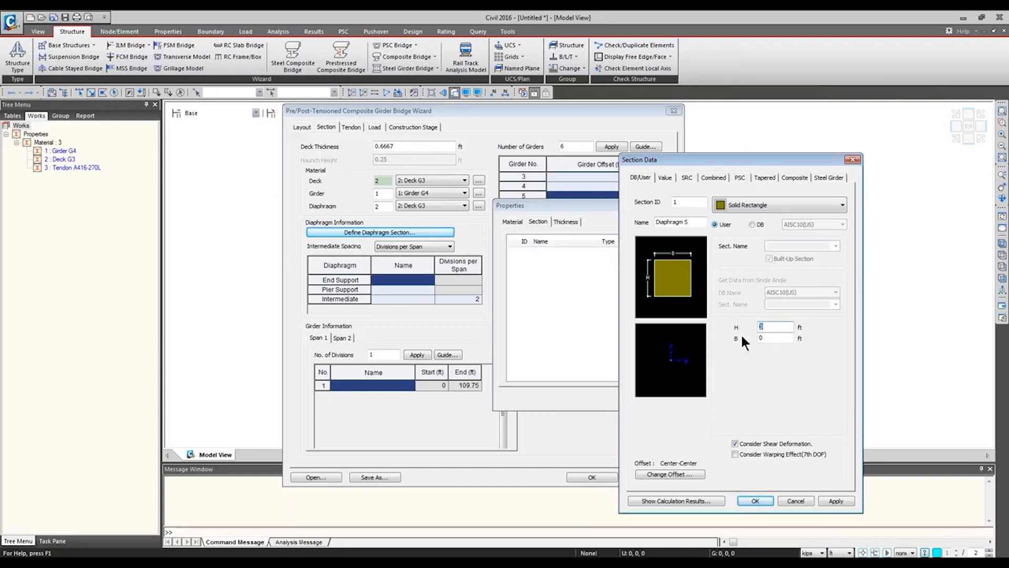
type("5")
key("Tab")
type("1.2")
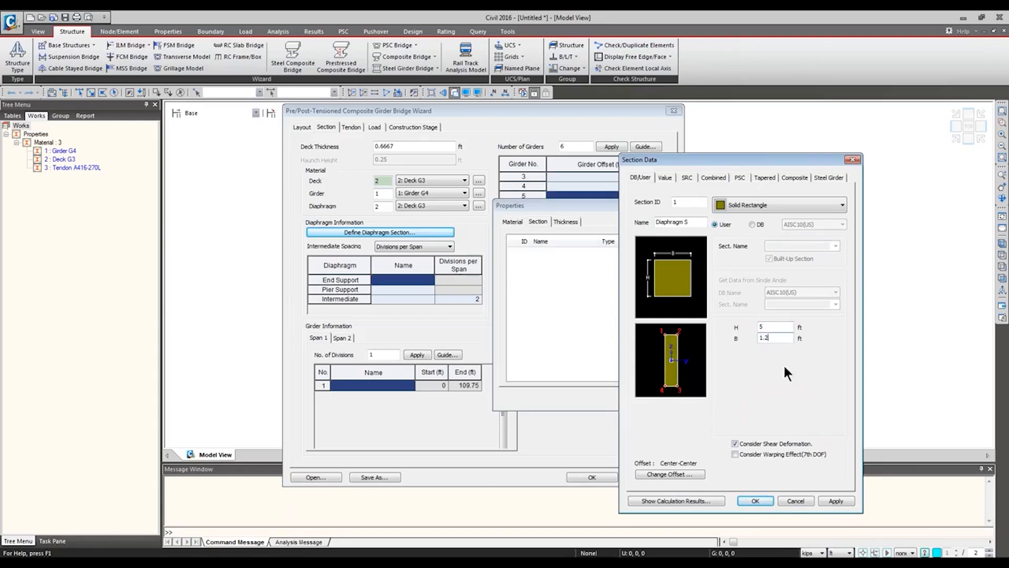
type("5")
left_click(831, 501)
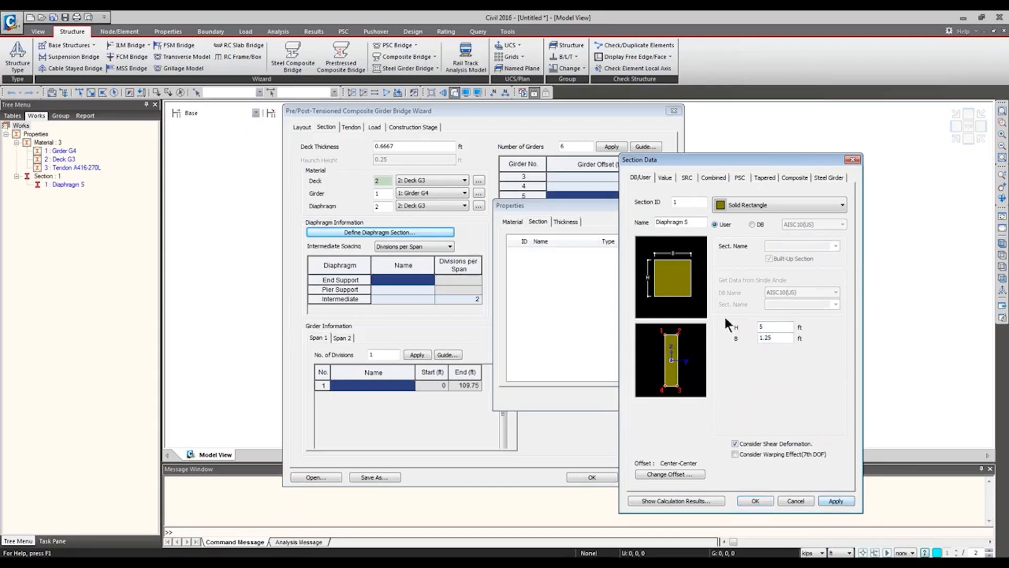
Add a second rectangular section named Diaphragm I with a width of 0.5 ft and close the section properties
double_click(777, 338)
type(".5")
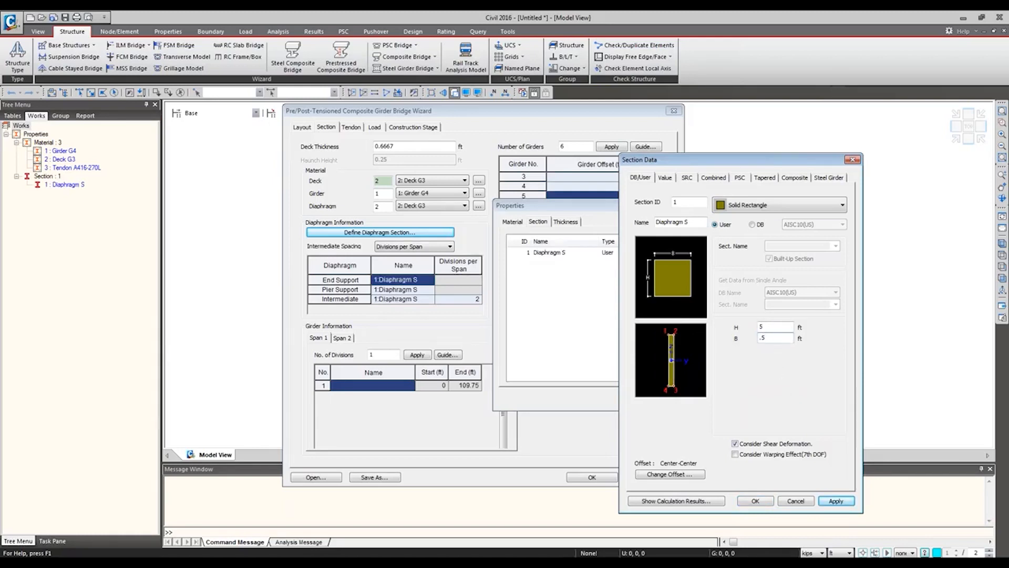
left_click_drag(656, 223, 691, 225)
left_click(691, 226)
key("BackSpace")
type("I")
left_click_drag(695, 221, 653, 222)
left_click(773, 336)
left_click(761, 500)
left_click(727, 398)
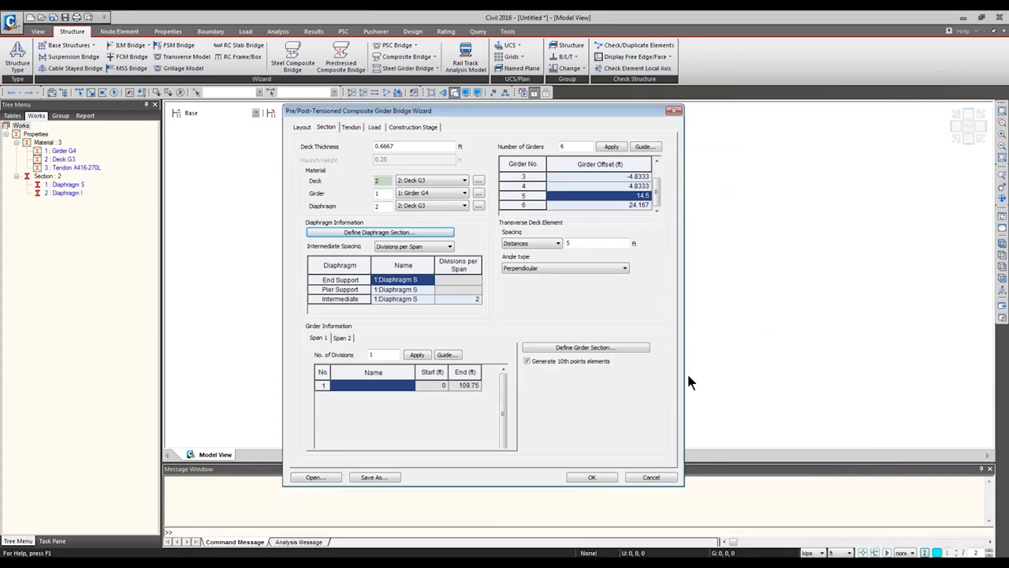
Review the Spacing(a) and Spacing(b) values and their diagram in the bridge layout settings
left_click(302, 127)
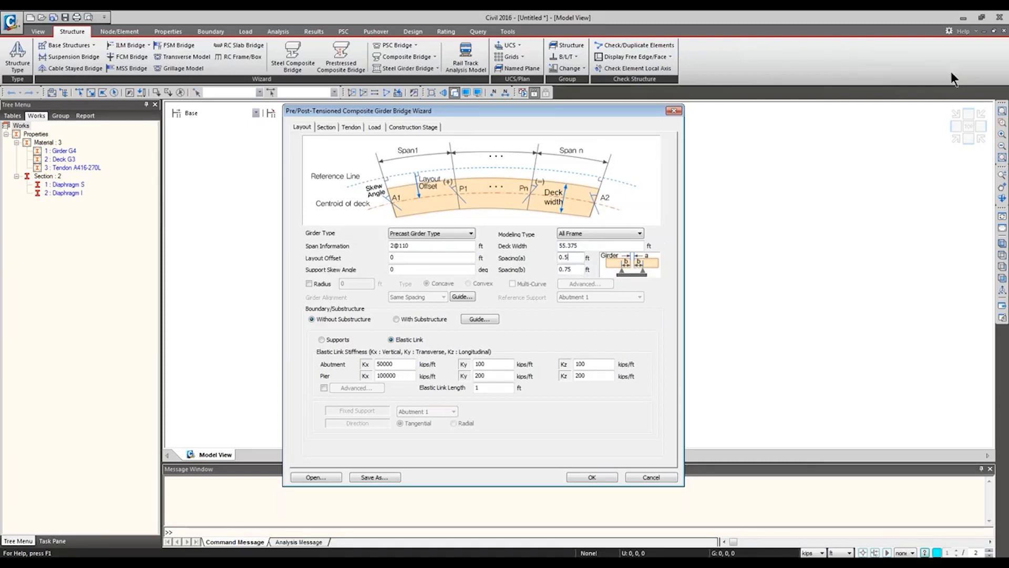
left_click(994, 40)
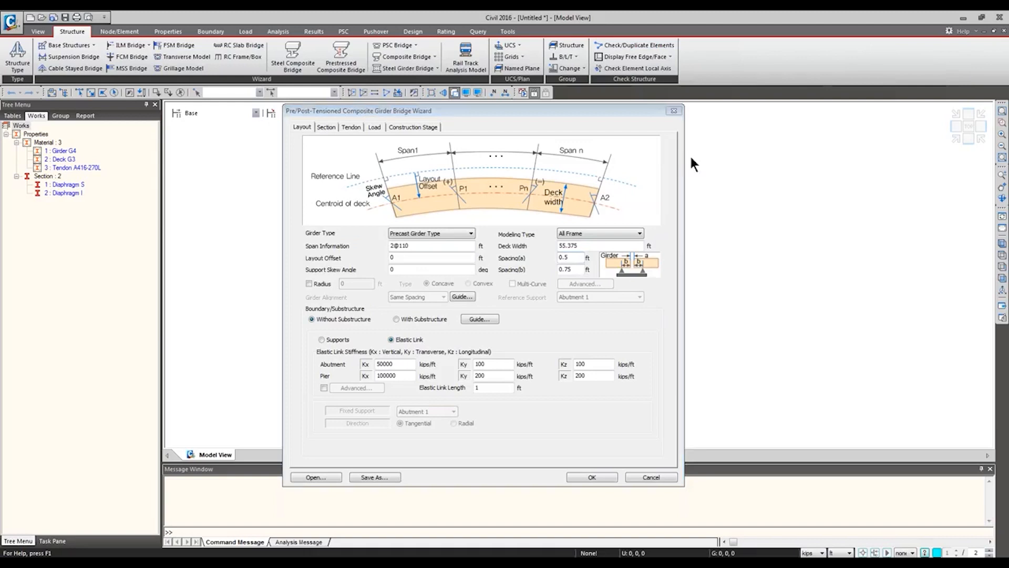
left_click(627, 267)
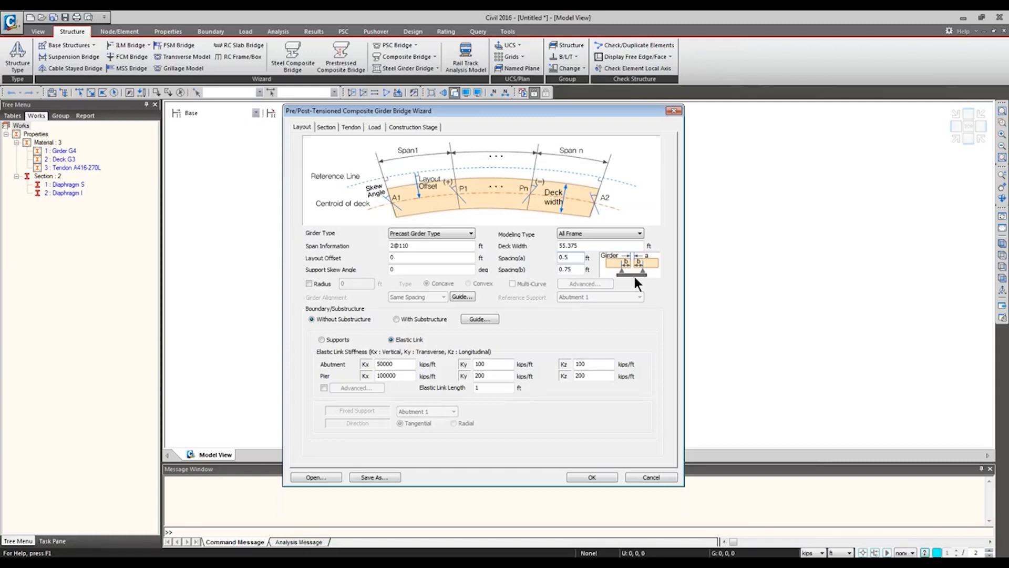
double_click(573, 258)
left_click(574, 257)
Assign the Diaphragm I section to the intermediate diaphragms in the bridge section settings
left_click(326, 127)
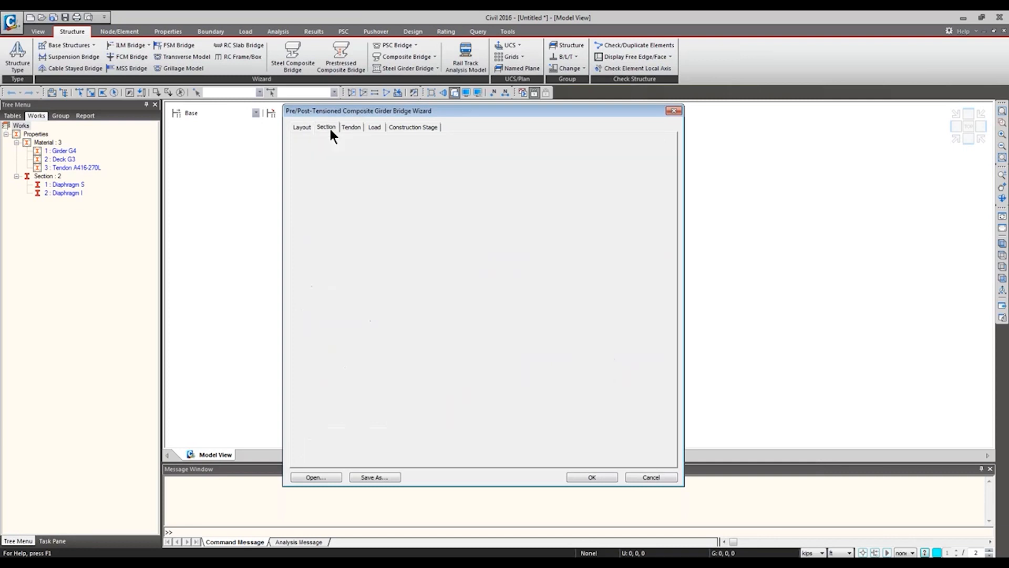
left_click(374, 127)
left_click(575, 323)
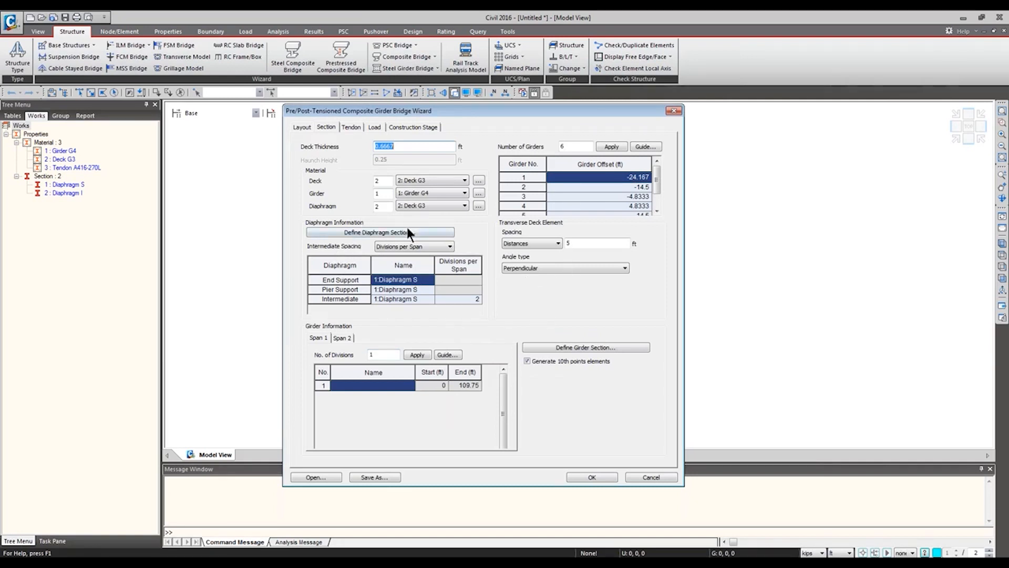
left_click(430, 300)
left_click(430, 299)
left_click(417, 317)
left_click(458, 300)
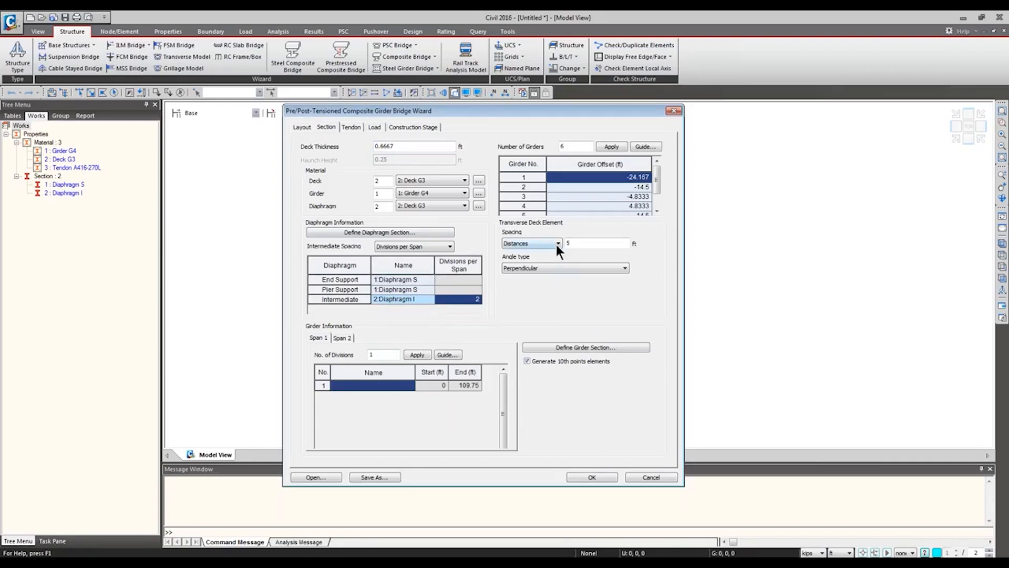
Check the angle types for the transverse deck elements and the sections available for the span 1 girder
left_click(532, 268)
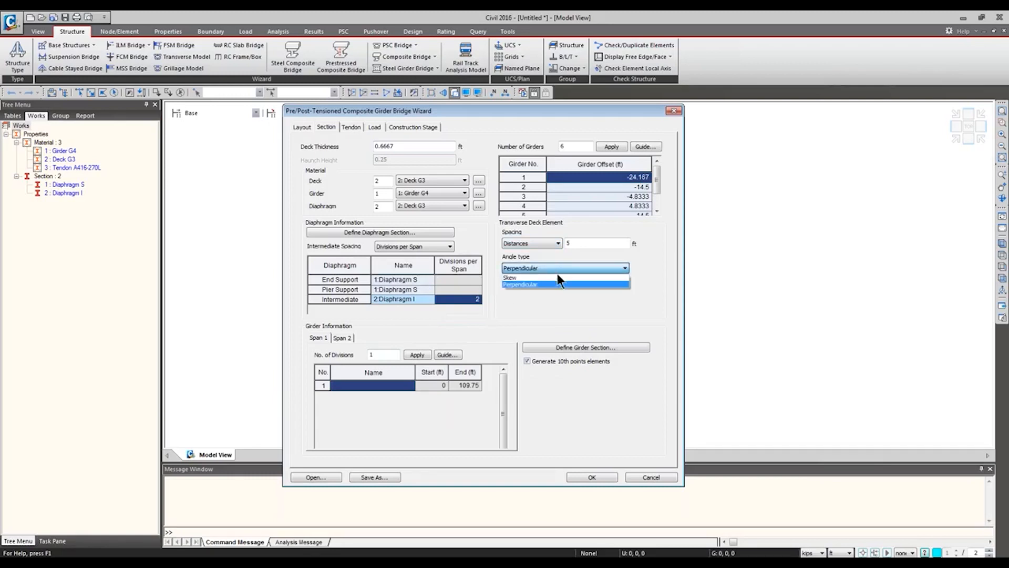
left_click(592, 303)
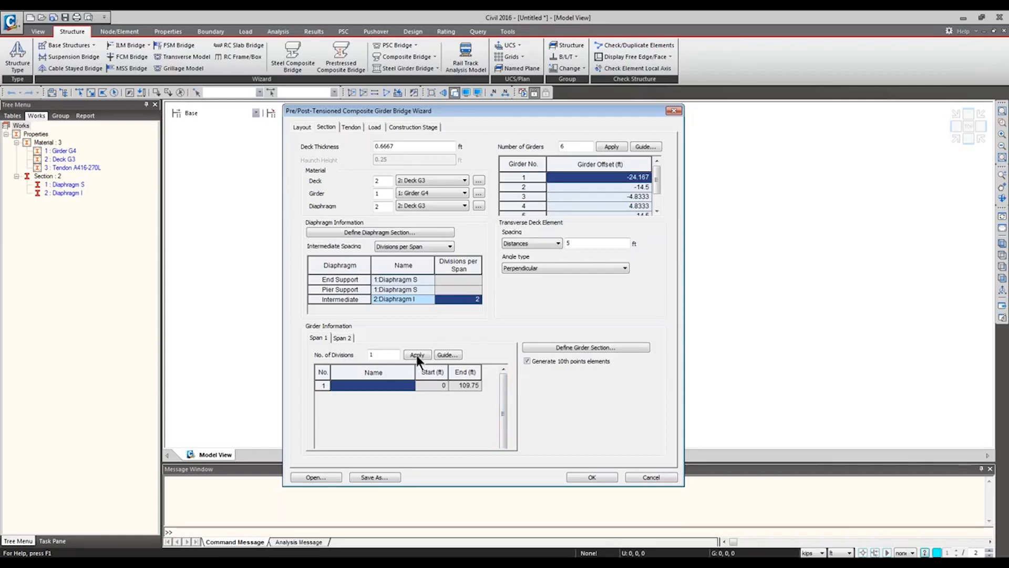
left_click(414, 386)
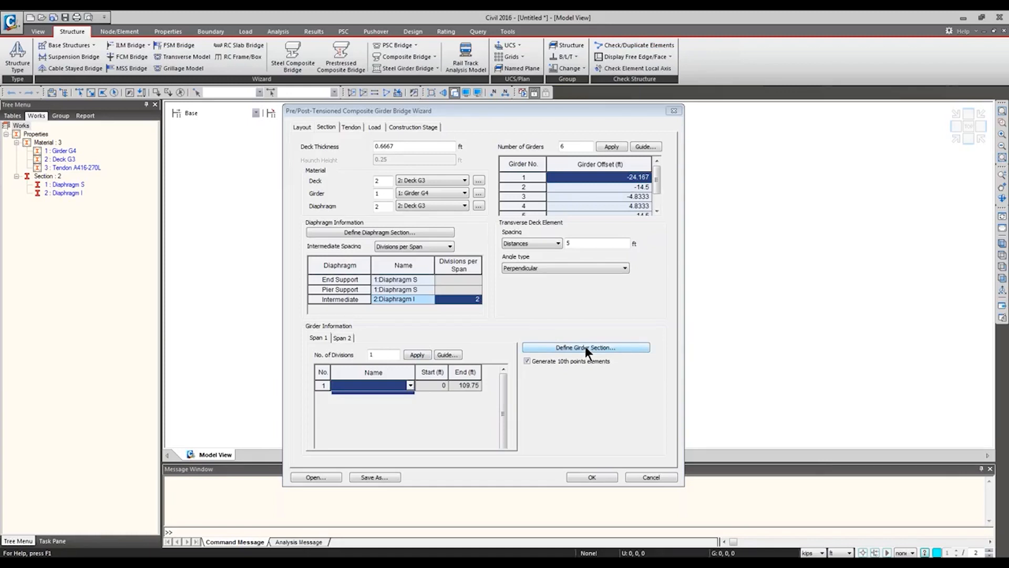
left_click(412, 387)
left_click(413, 388)
left_click(412, 388)
left_click(413, 388)
left_click(413, 388)
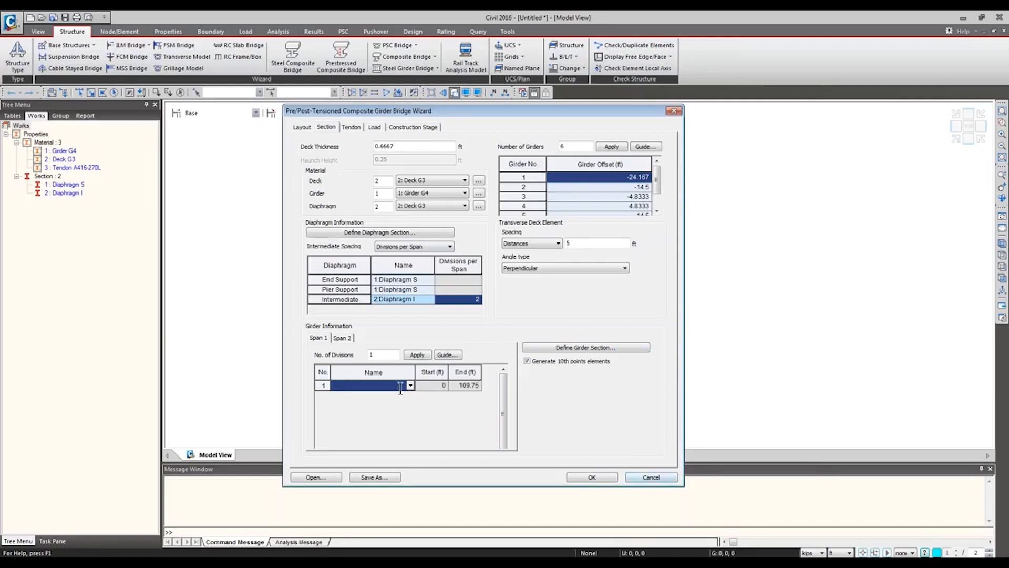
left_click(598, 347)
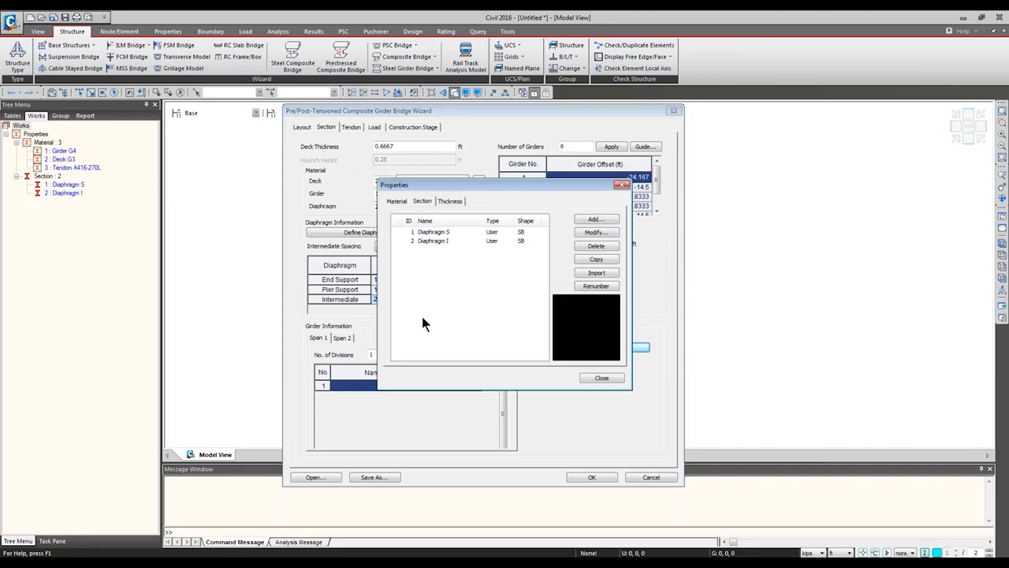
key("Escape")
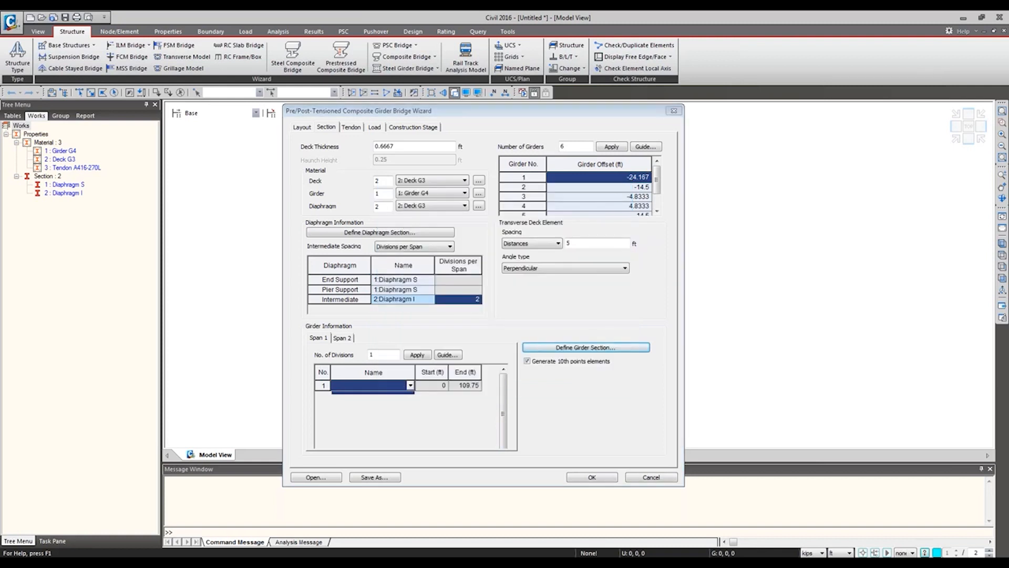
Start a new girder section as a prestressed concrete section with the PSC-I shape
left_click(557, 347)
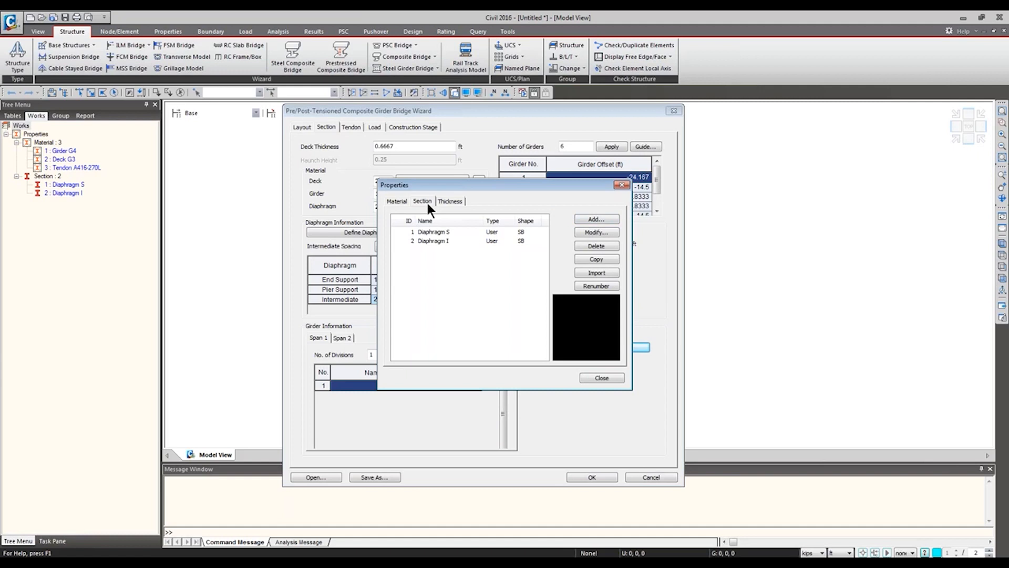
left_click(605, 220)
left_click_drag(506, 198, 518, 128)
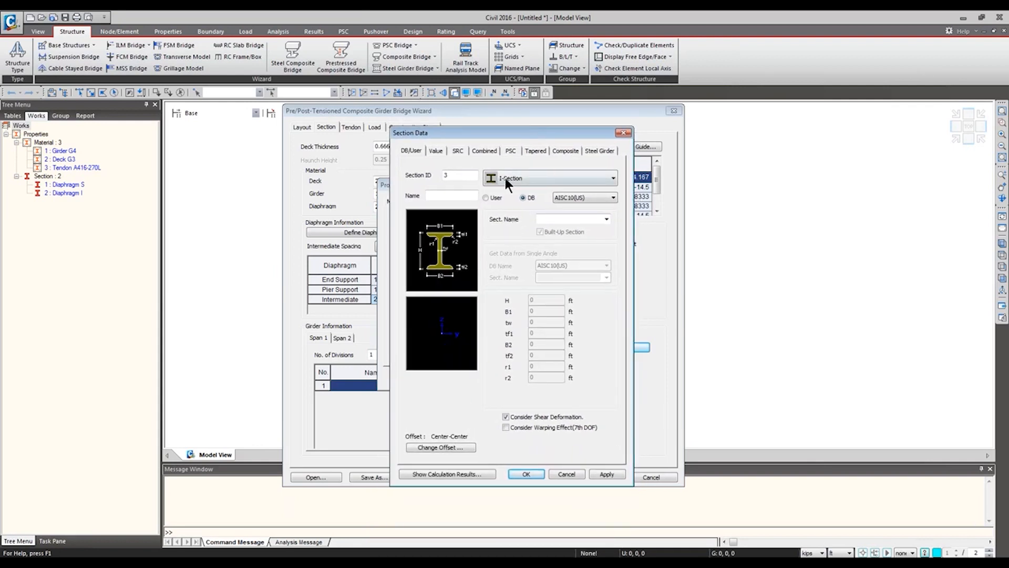
left_click(512, 152)
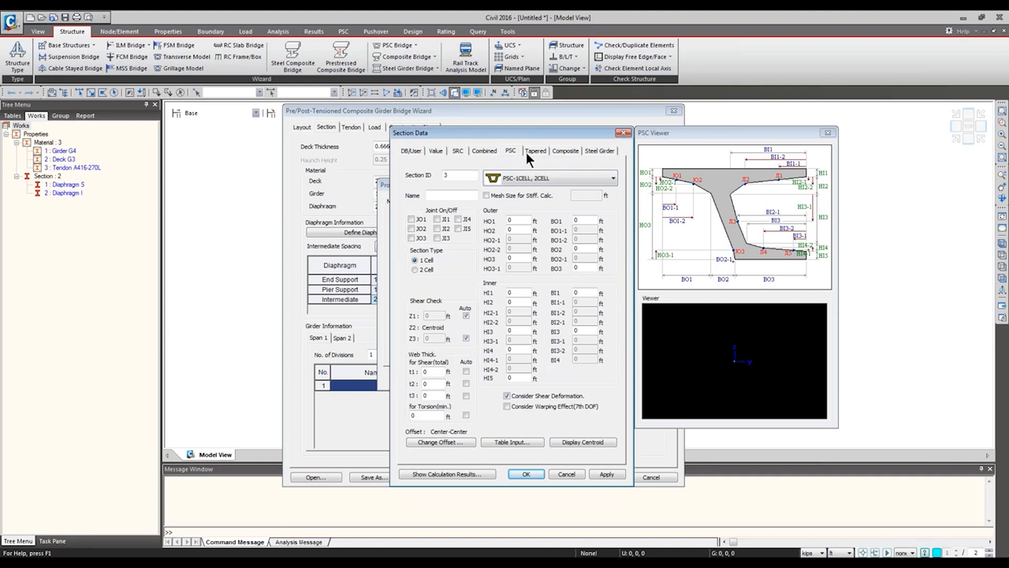
left_click(612, 179)
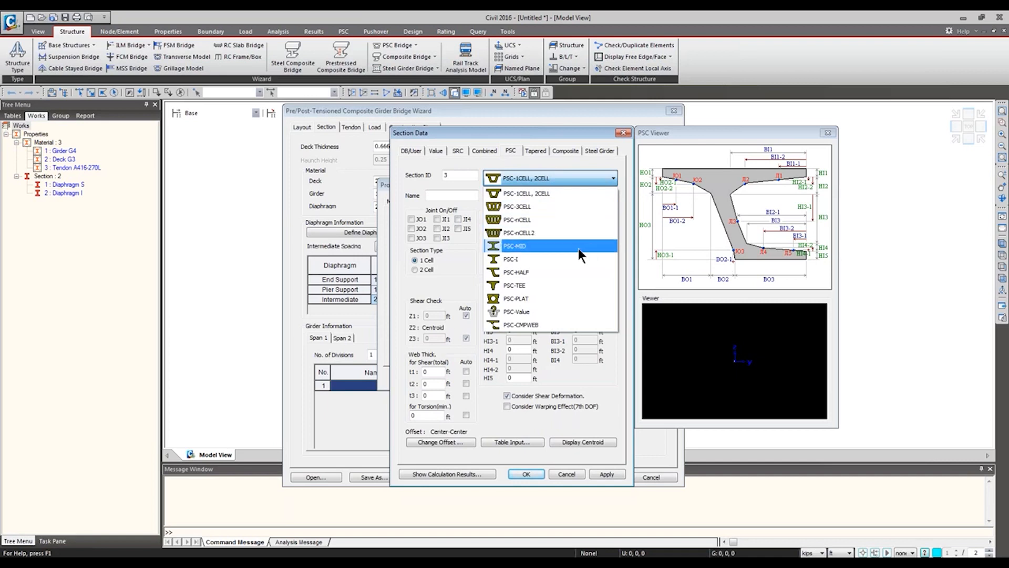
left_click(535, 260)
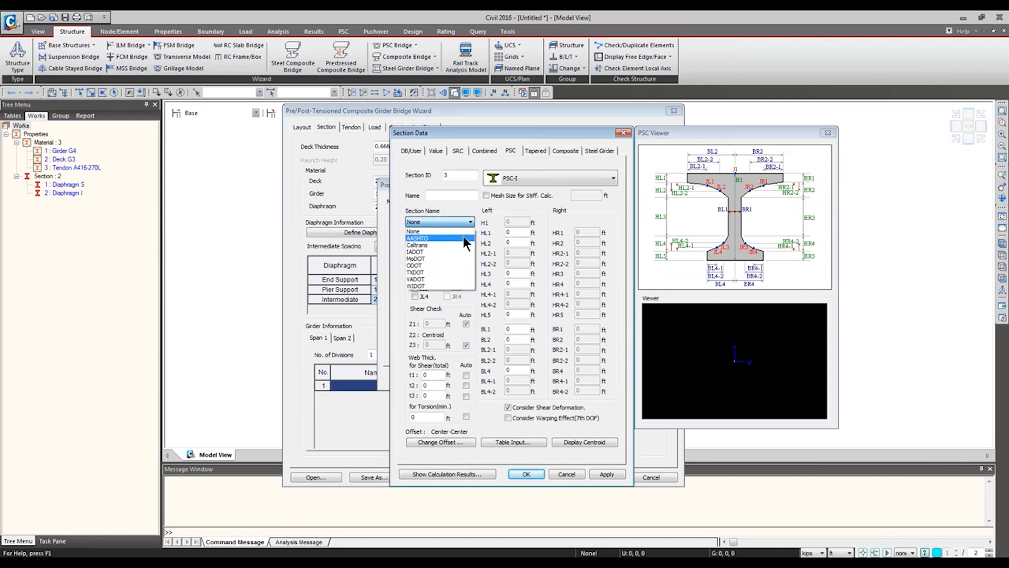
Try the AASHTO and ODOT standard girder sections, picking WF48-49 from the ODOT set
left_click(465, 238)
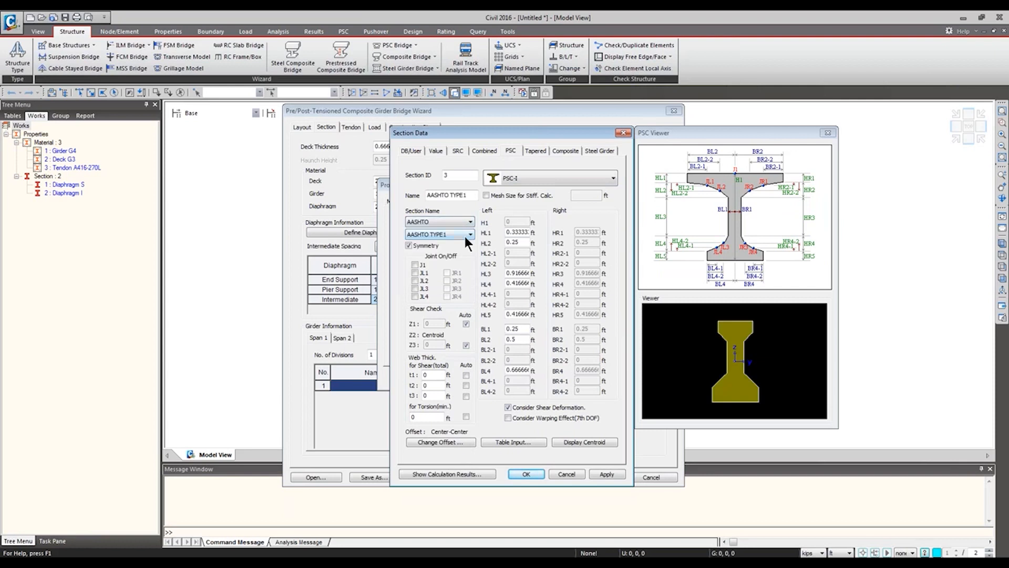
left_click(470, 222)
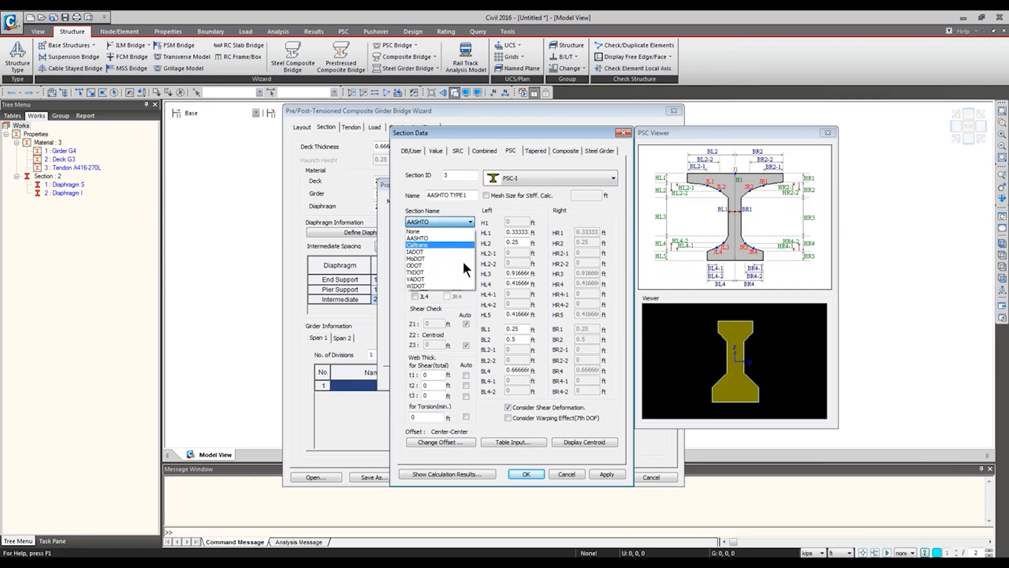
left_click(463, 265)
left_click(471, 235)
left_click(468, 257)
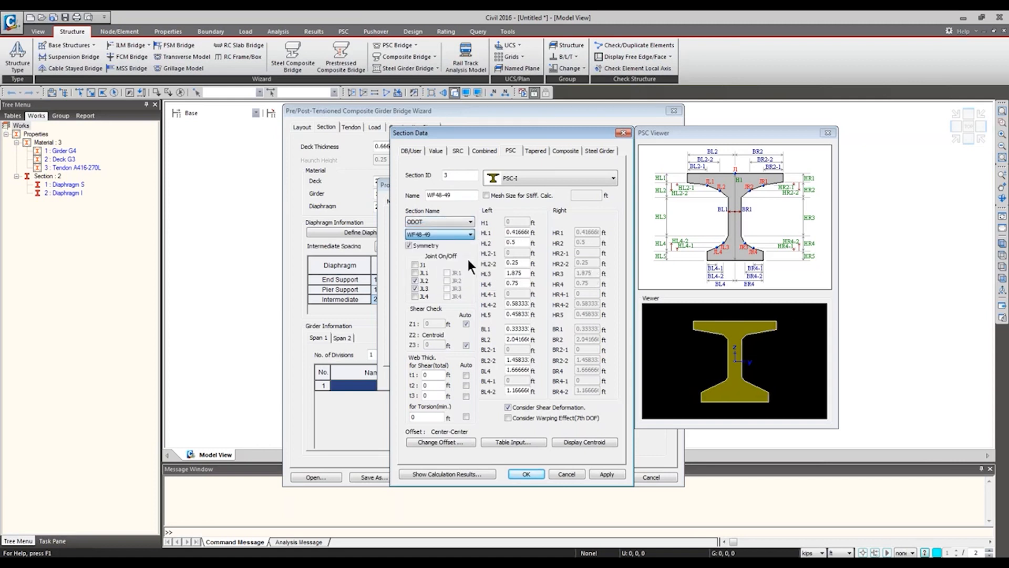
Choose AASHTO TYPE5 from the AASHTO standard sections for the new girder section
left_click(453, 222)
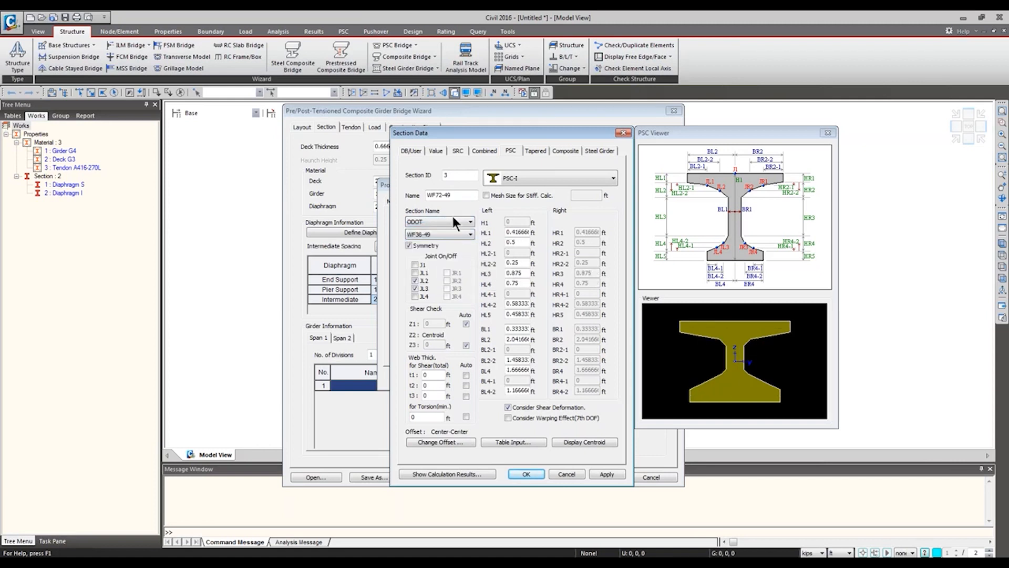
left_click(449, 237)
left_click(458, 235)
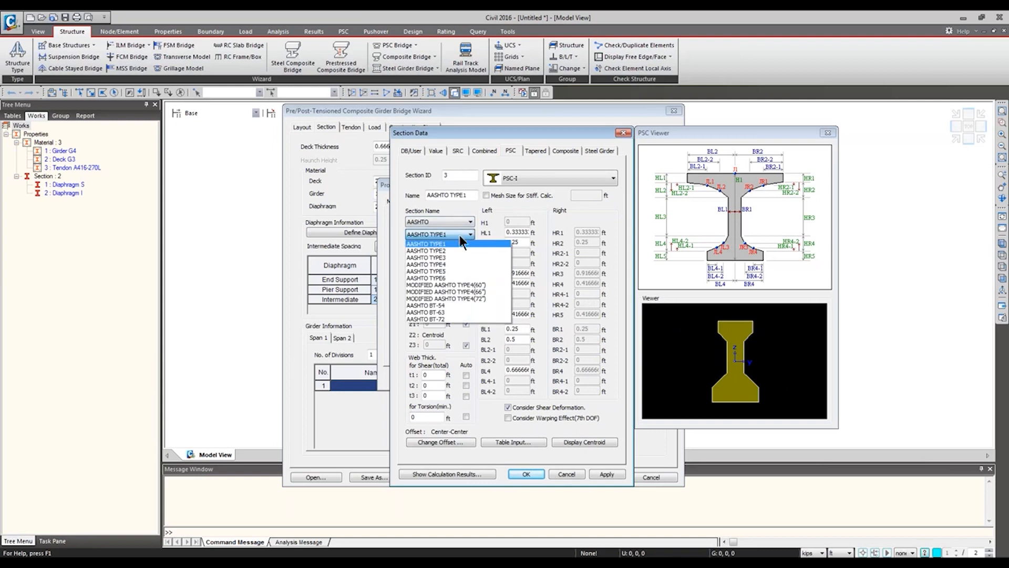
left_click(459, 269)
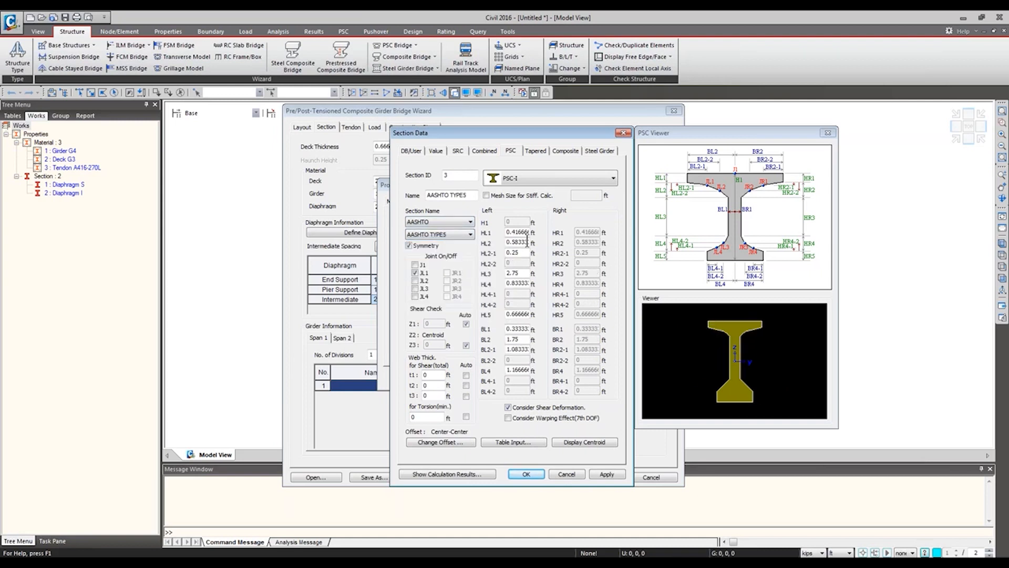
left_click(463, 219)
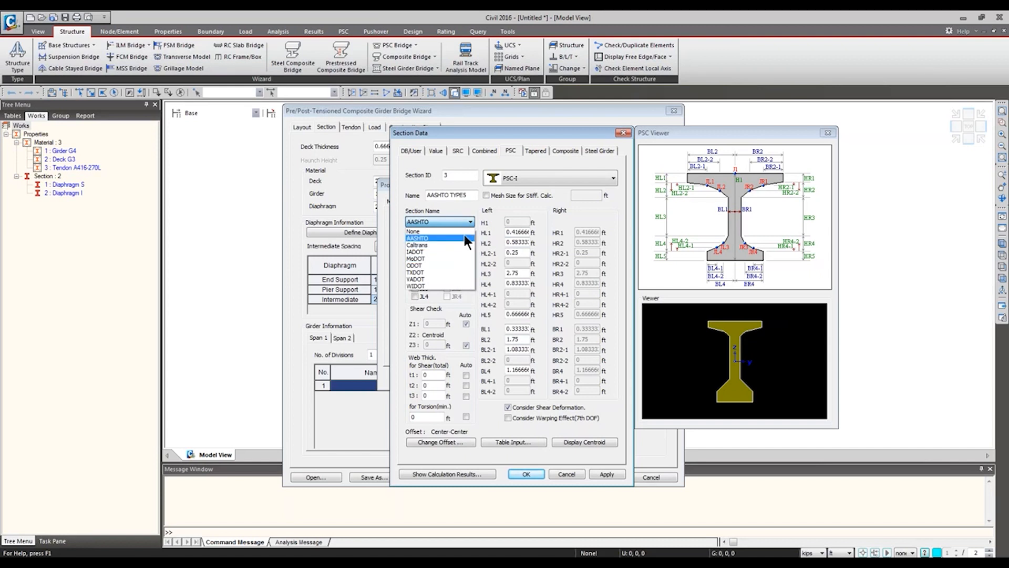
left_click(465, 236)
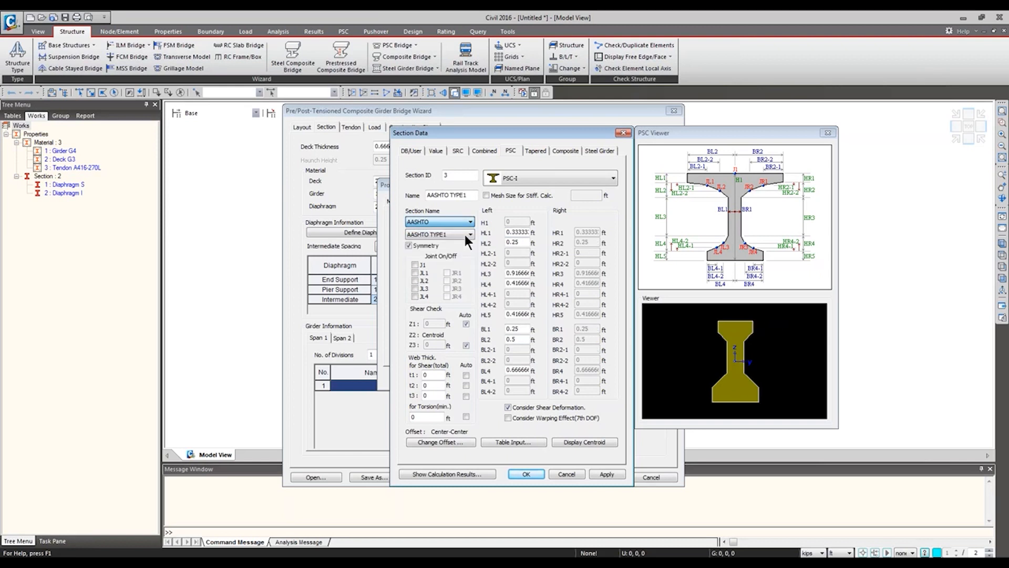
left_click(464, 235)
left_click(460, 272)
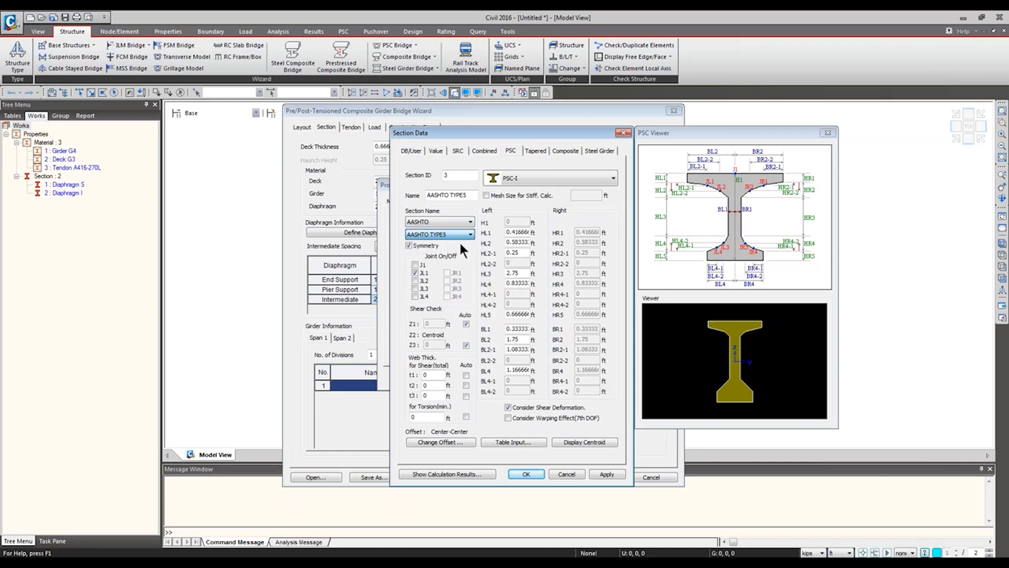
Enable automatic web thickness for shear (t1, t2, t3) and torsion on the AASHTO TYPE5 section and apply it
left_click(465, 223)
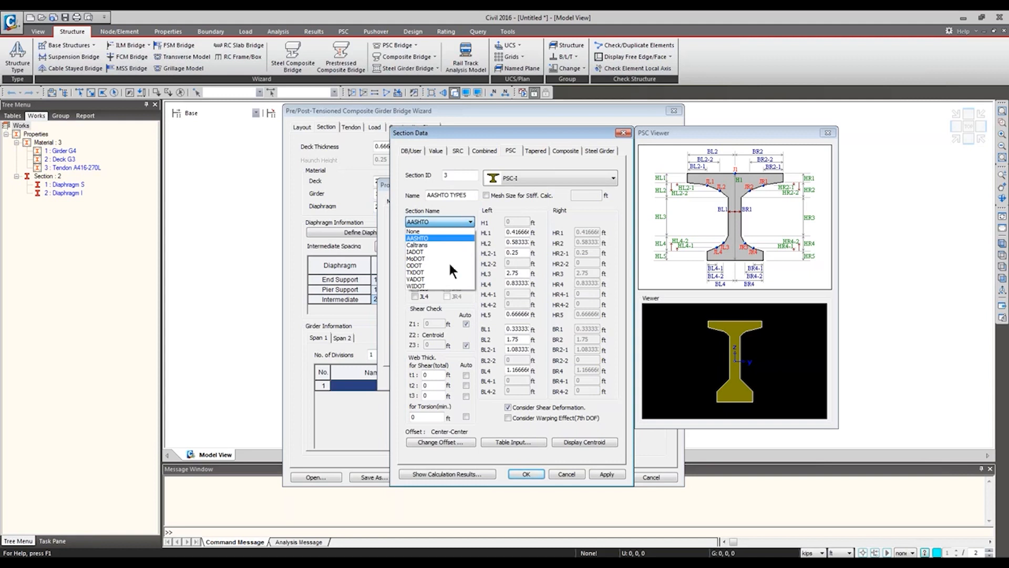
left_click(462, 240)
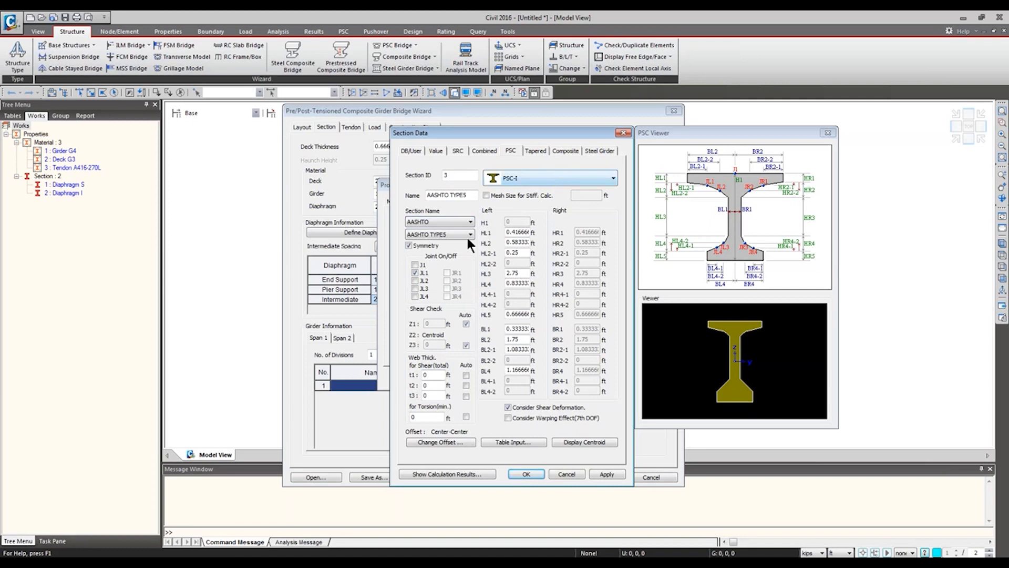
left_click(466, 374)
left_click(466, 386)
left_click(466, 395)
left_click(466, 416)
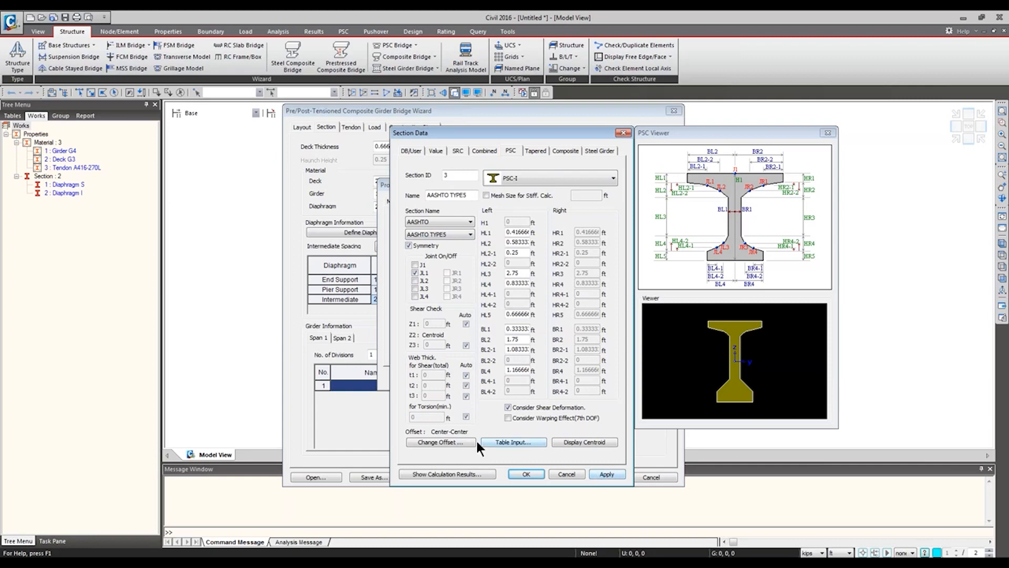
left_click(619, 476)
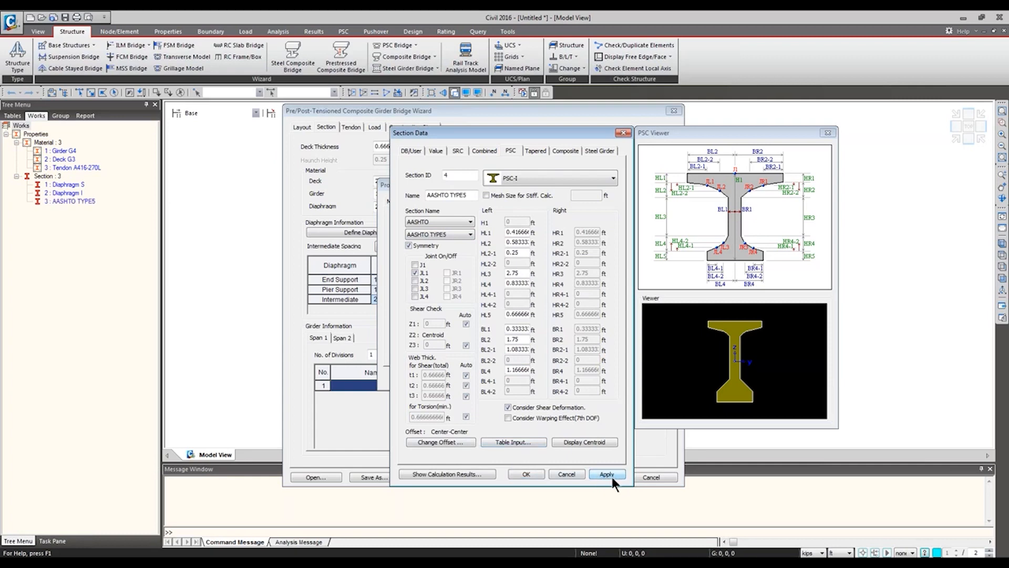
Try a modified AASHTO TYPE5 girder by setting the bottom flange height HL5 to 1.5 ft
left_click_drag(534, 136, 309, 137)
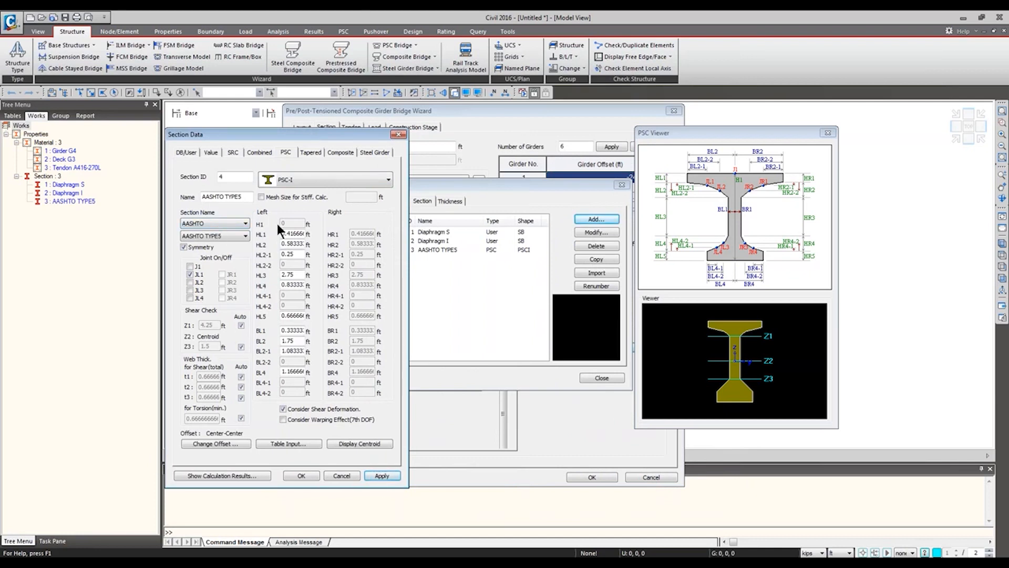
left_click_drag(314, 135, 528, 132)
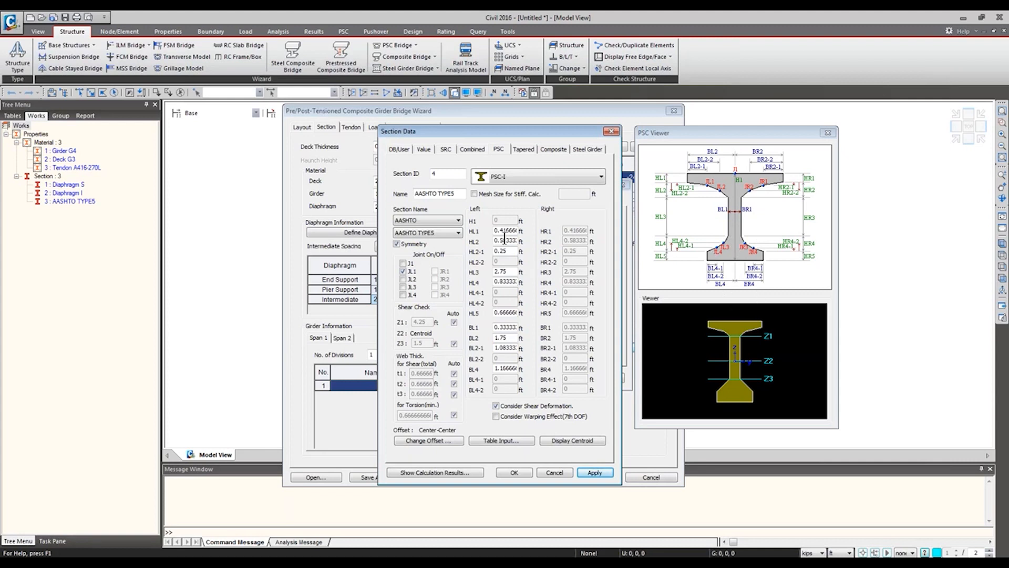
double_click(499, 314)
type("0")
key("BackSpace")
key("BackSpace")
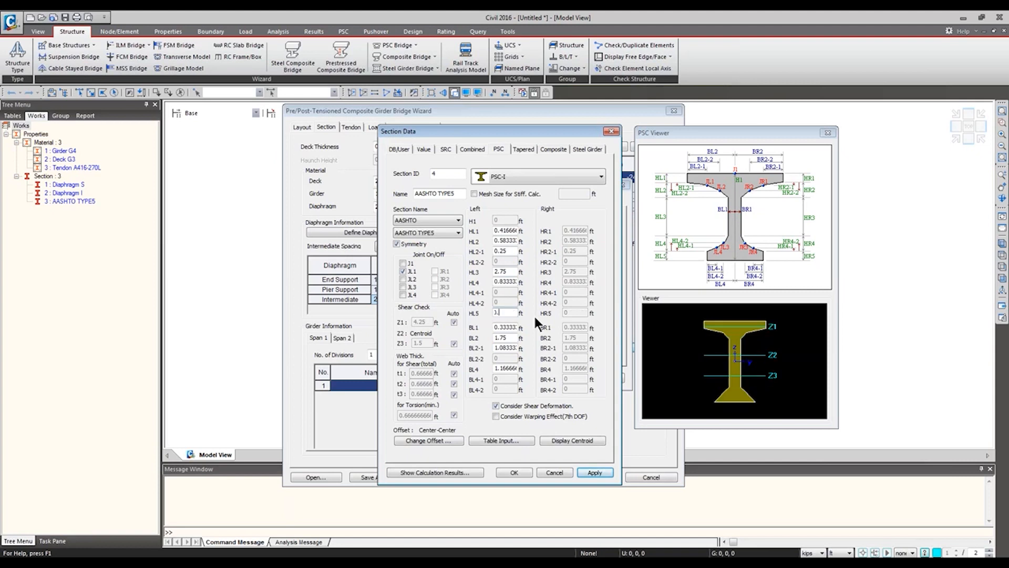
type("1")
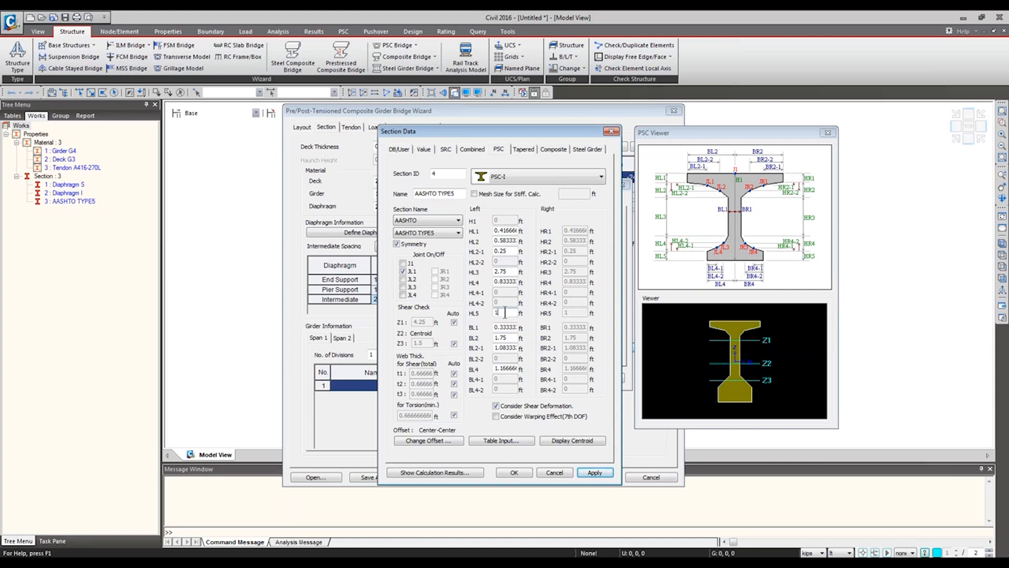
type(".")
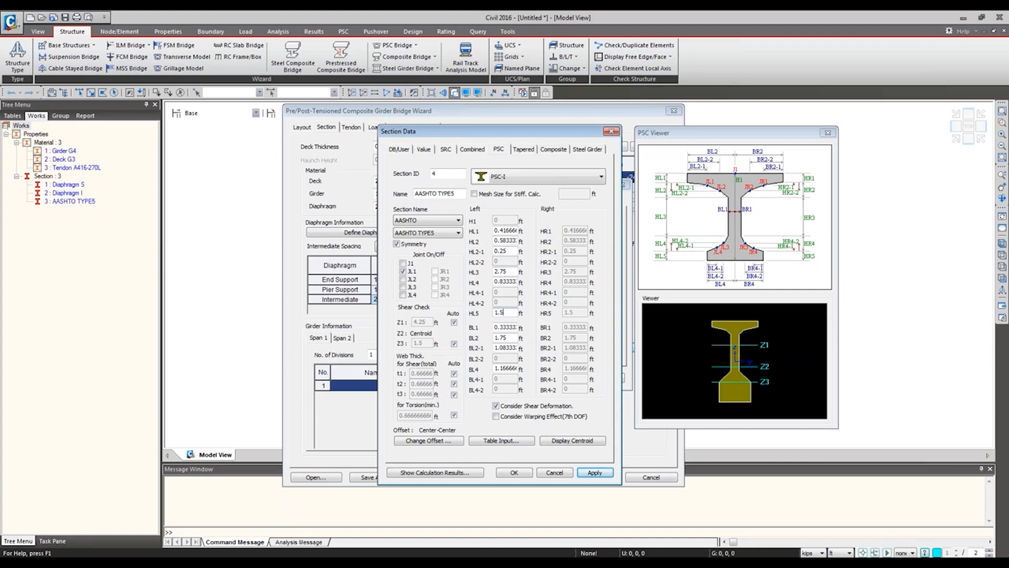
type("5")
Switch the new section to the PSC-Value shape and look into its standard section database
left_click(598, 182)
left_click(552, 309)
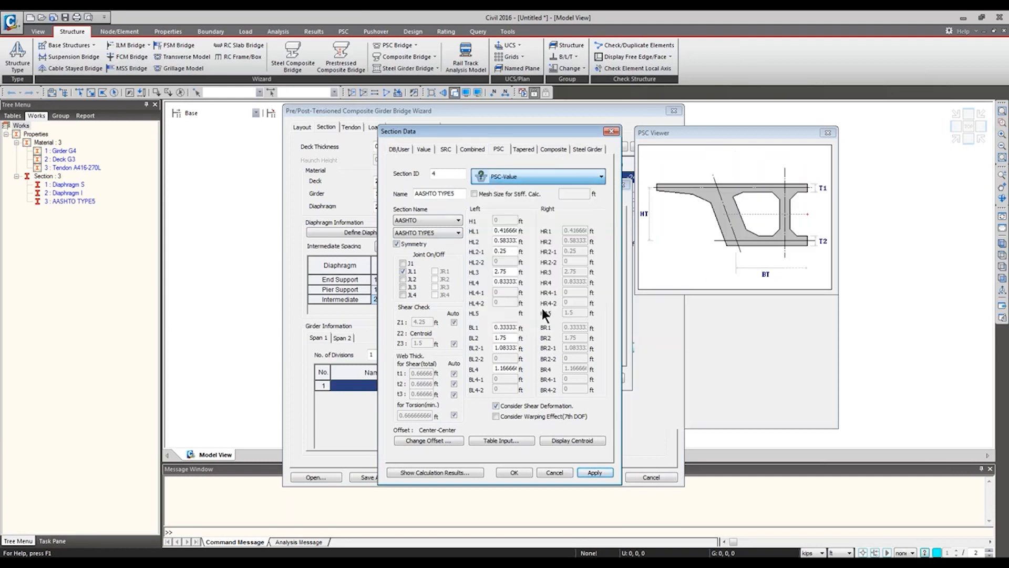
left_click(459, 227)
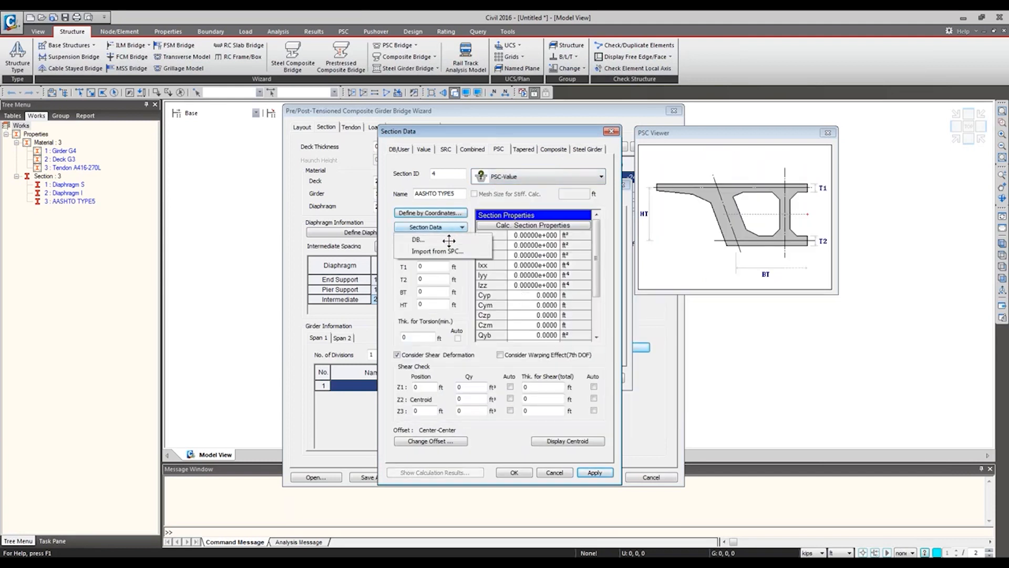
left_click(448, 240)
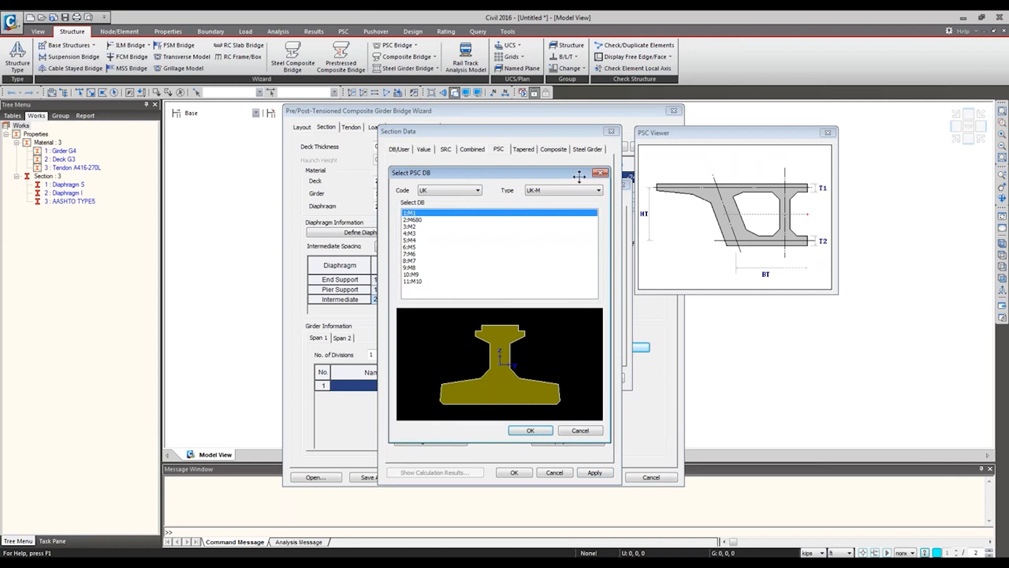
left_click(595, 173)
left_click(582, 178)
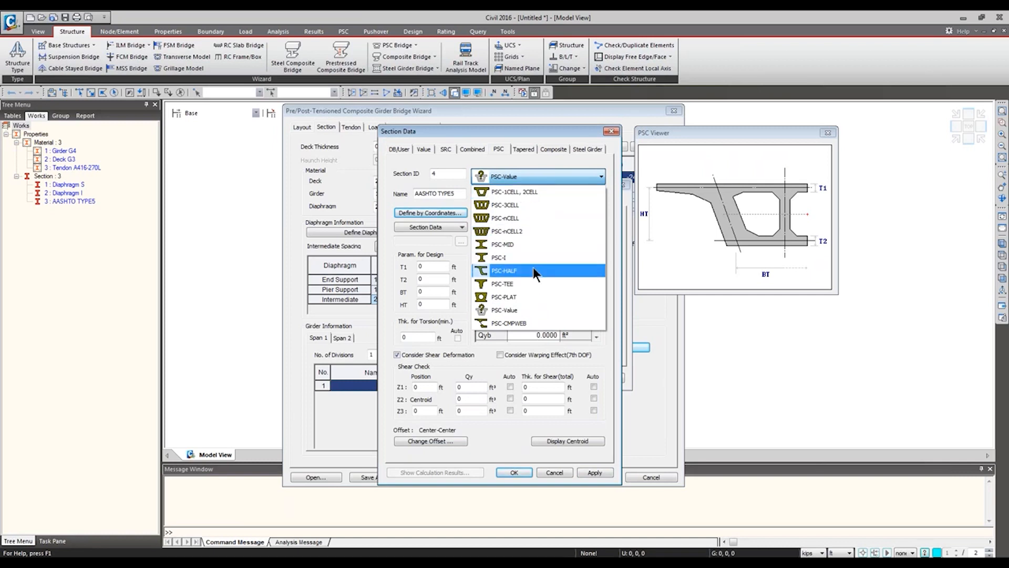
left_click(535, 318)
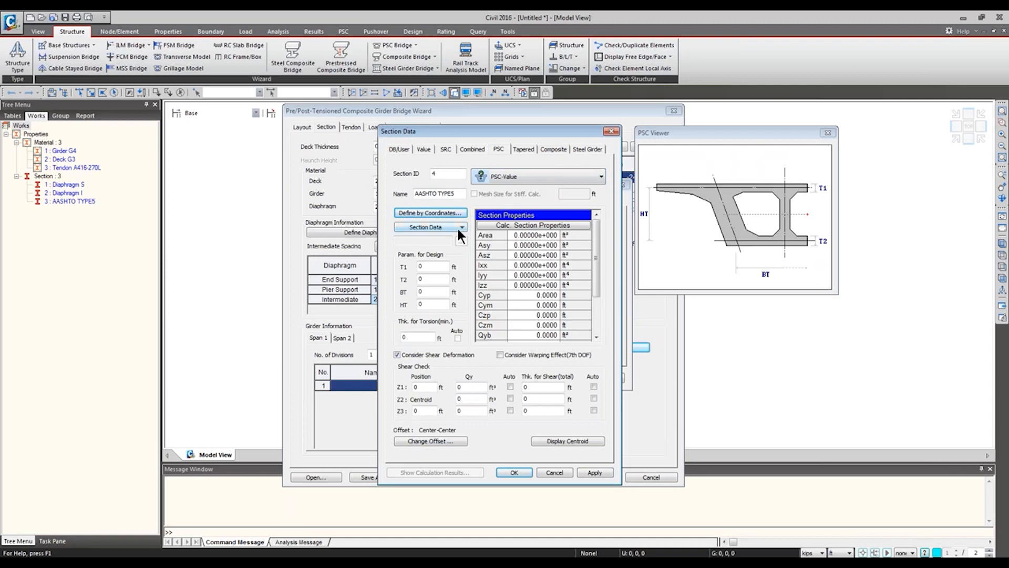
List the massDOT section type of the USA code in the PSC section database
left_click(440, 226)
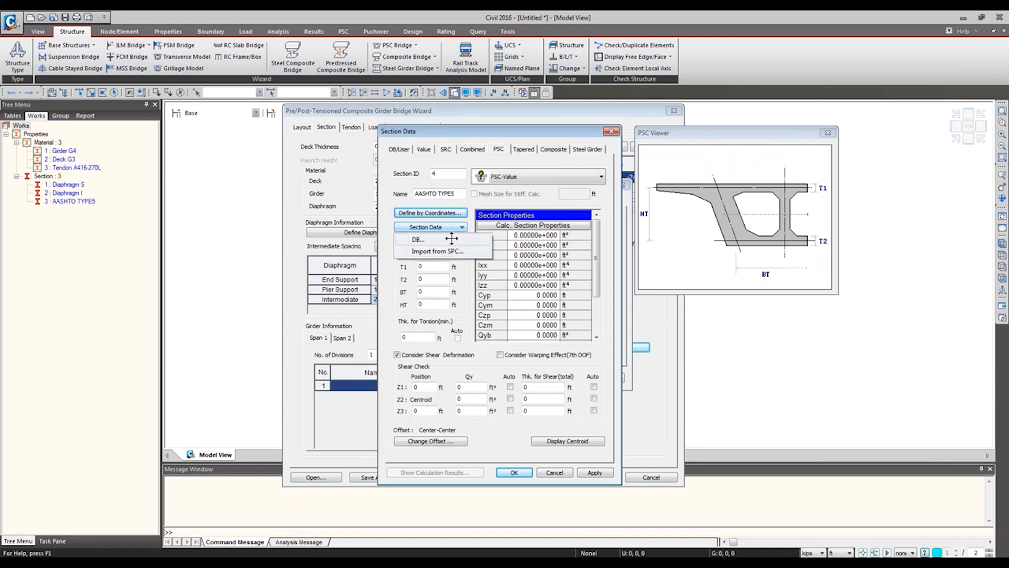
left_click(451, 238)
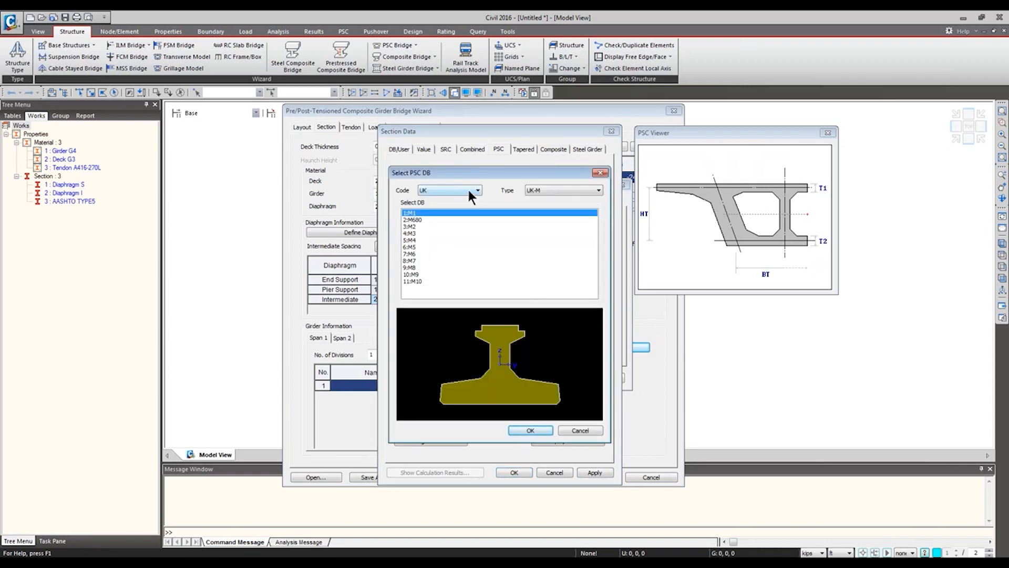
left_click(468, 188)
left_click(447, 213)
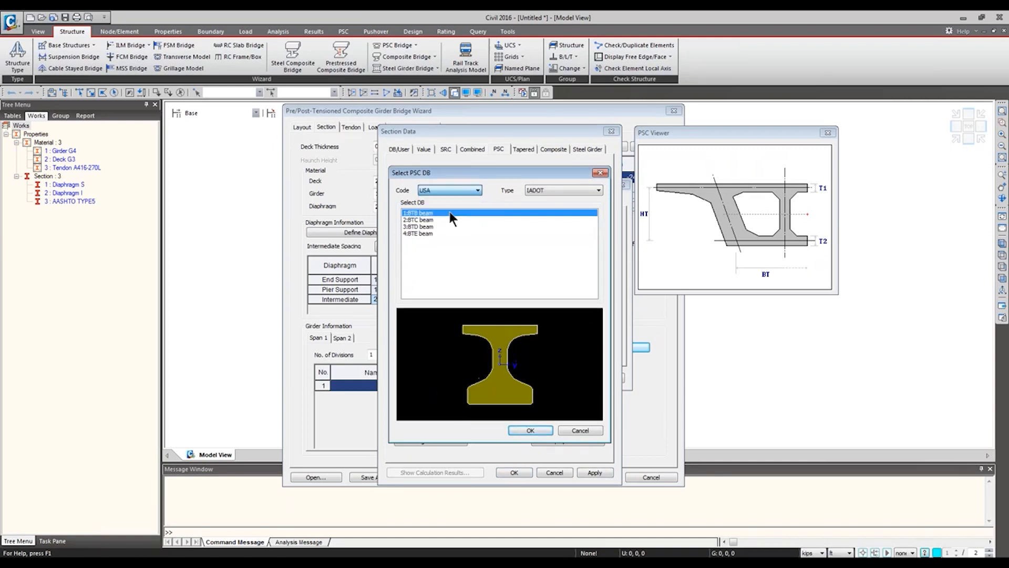
left_click(544, 189)
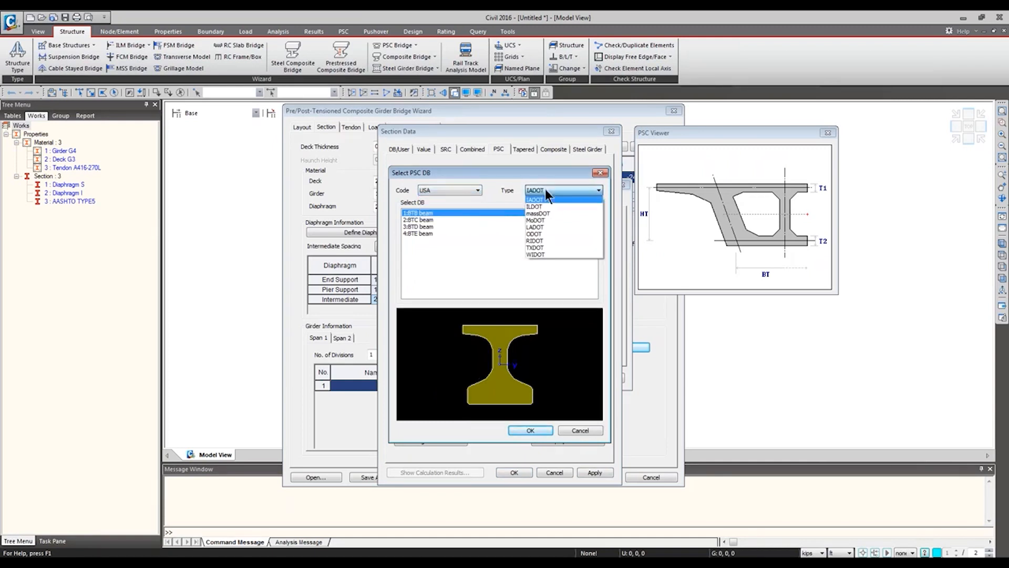
left_click(572, 213)
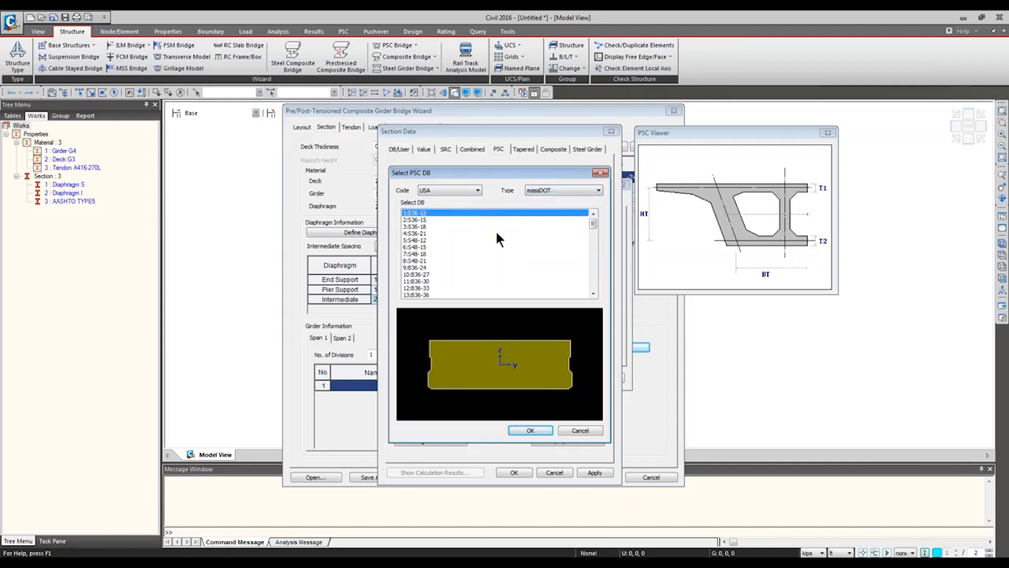
Examine the massDOT slab, box, NEBT and NEXT beam shapes in the preview, and leave the database without choosing one
left_click(497, 232)
scroll(509, 234, "down", 1)
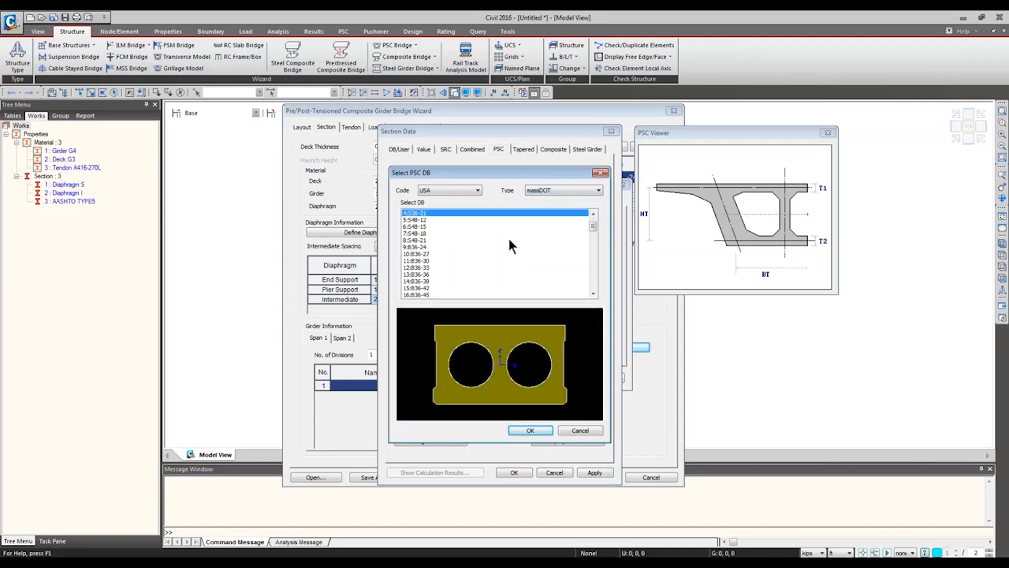
left_click(509, 240)
left_click(510, 256)
scroll(511, 256, "down", 1)
left_click(509, 256)
scroll(509, 256, "down", 1)
left_click(509, 257)
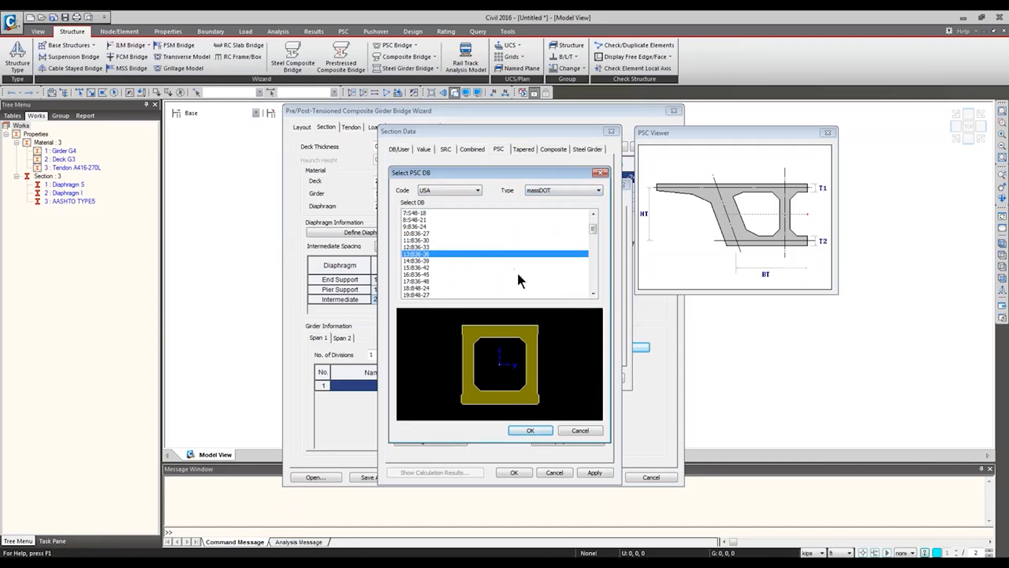
scroll(519, 269, "down", 1)
left_click(520, 270)
scroll(519, 270, "down", 2)
left_click(520, 270)
scroll(518, 268, "down", 2)
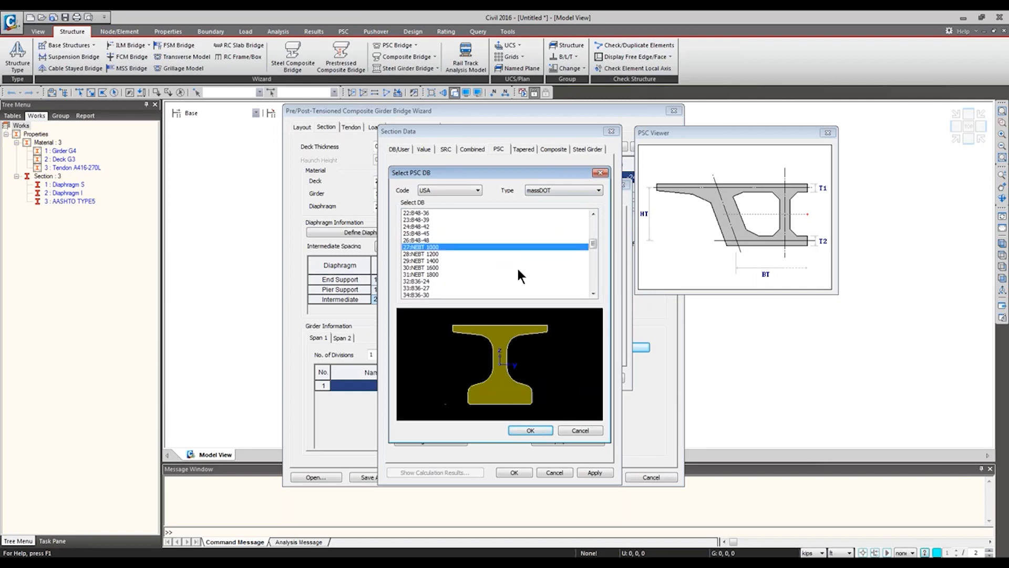
left_click(520, 269)
scroll(520, 270, "down", 2)
left_click(519, 267)
scroll(520, 268, "down", 2)
left_click(518, 268)
scroll(518, 268, "down", 2)
left_click(517, 268)
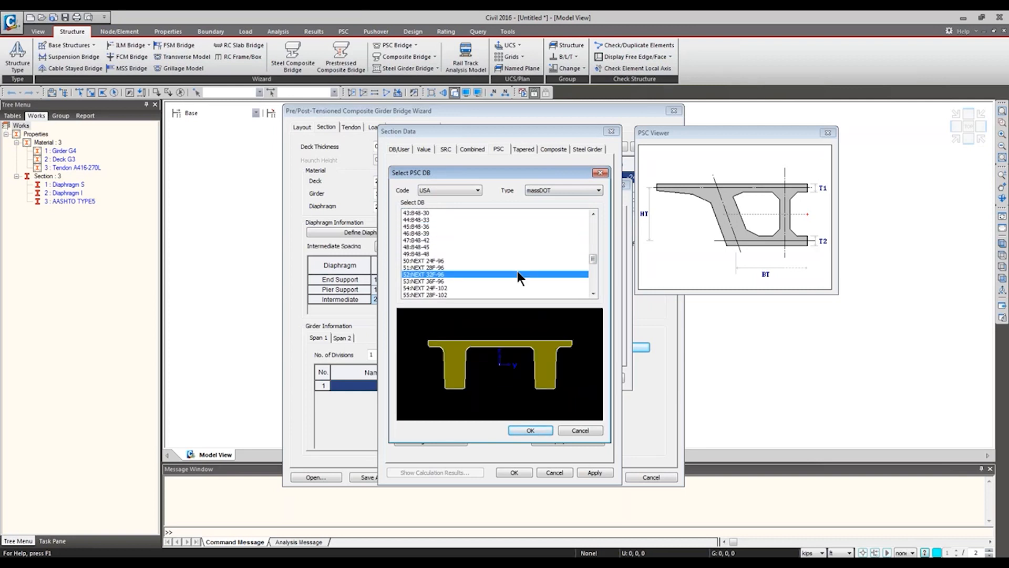
scroll(517, 271, "down", 2)
left_click(516, 272)
scroll(516, 270, "down", 2)
scroll(516, 269, "down", 2)
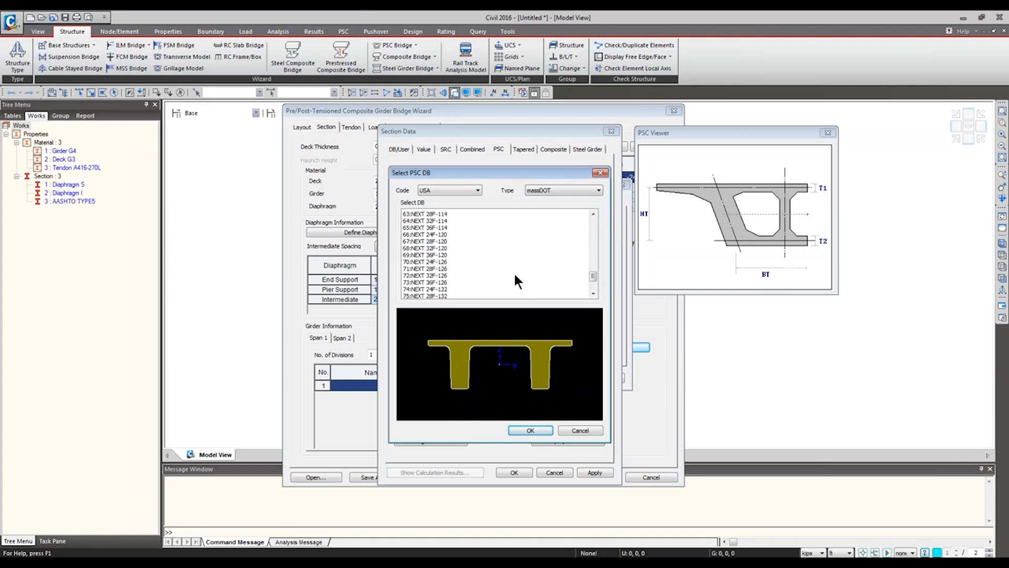
left_click(513, 271)
scroll(513, 270, "down", 2)
left_click(510, 269)
scroll(494, 240, "up", 4)
left_click(502, 243)
scroll(503, 248, "up", 3)
scroll(503, 247, "up", 11)
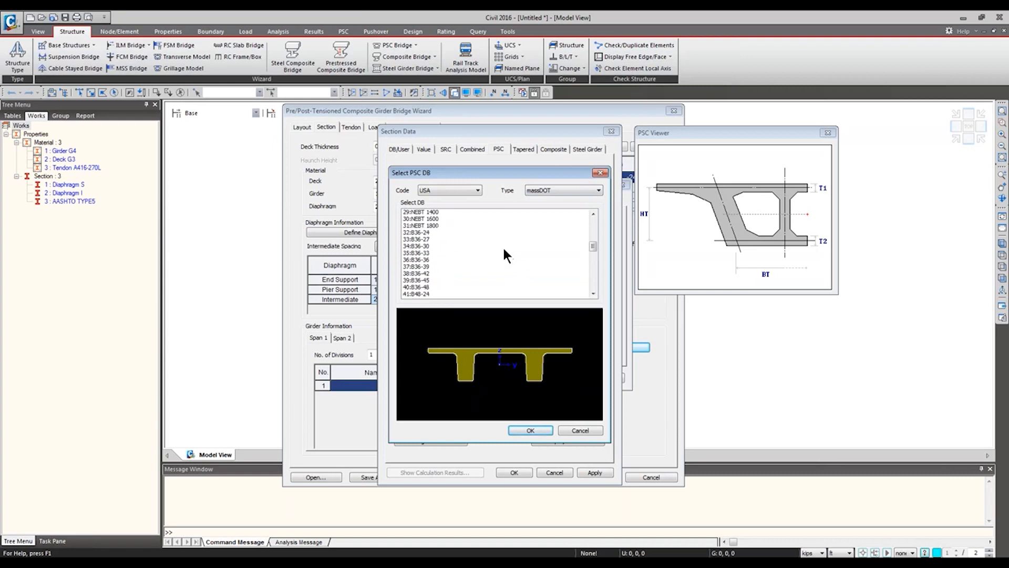
left_click(500, 219)
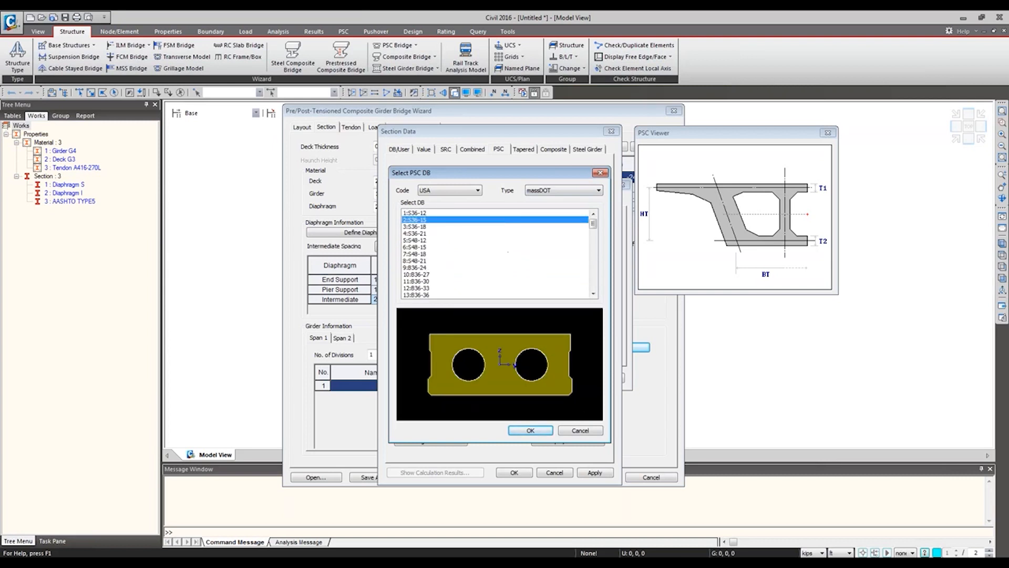
left_click(581, 430)
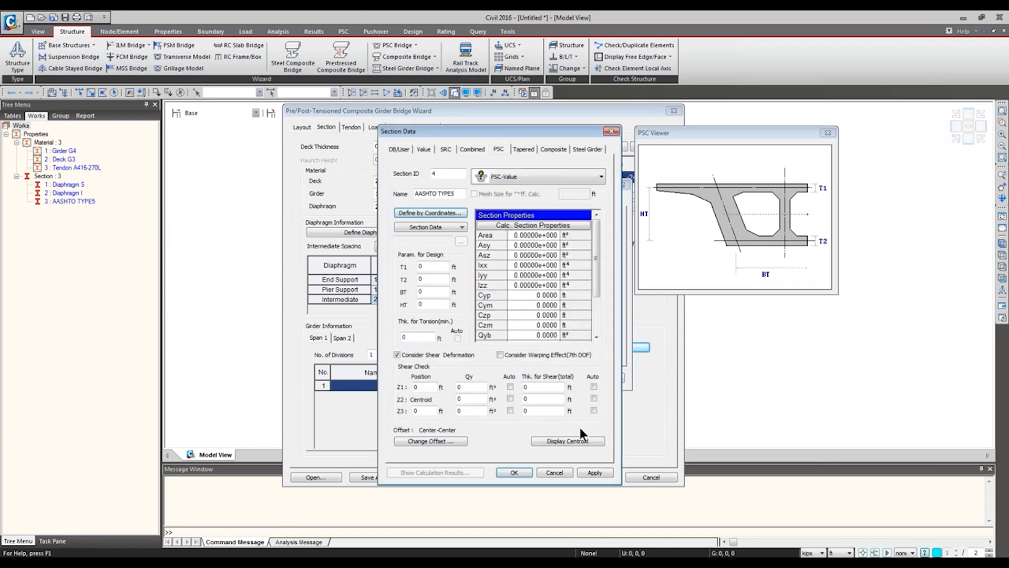
Start a composite section with ID 4 and choose Composite-I as its section type
left_click(558, 149)
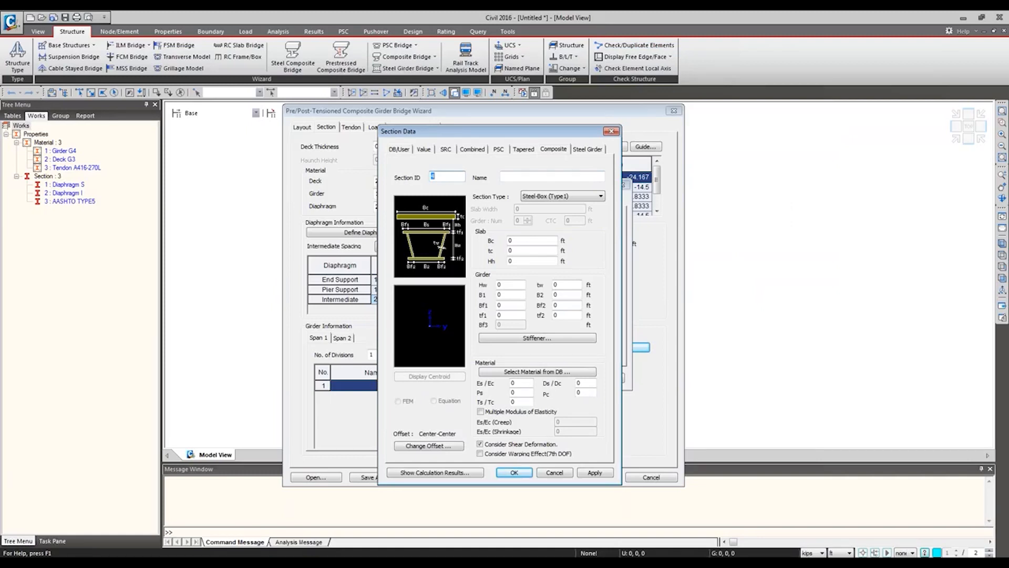
left_click_drag(542, 133, 733, 144)
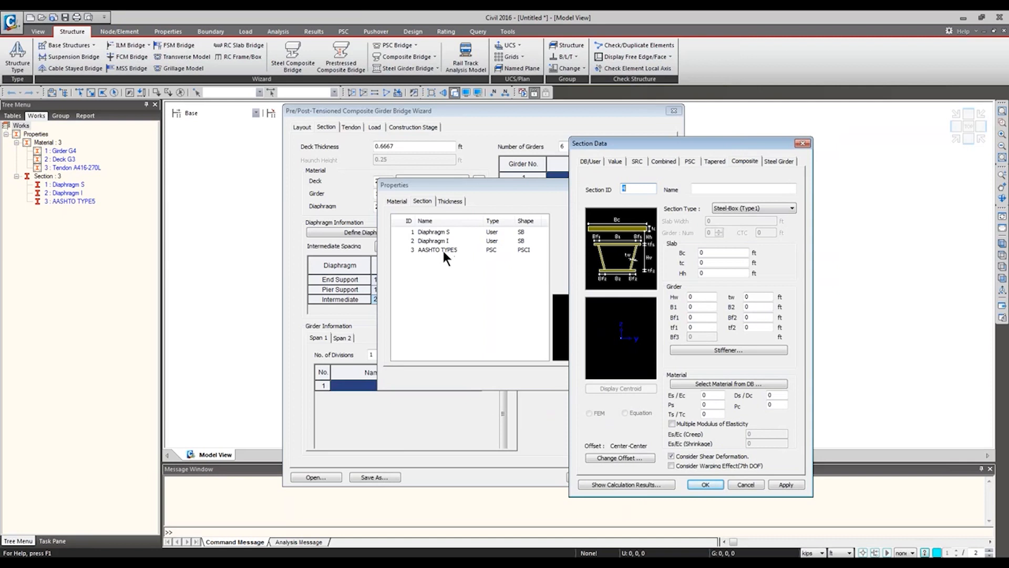
left_click_drag(742, 143, 669, 134)
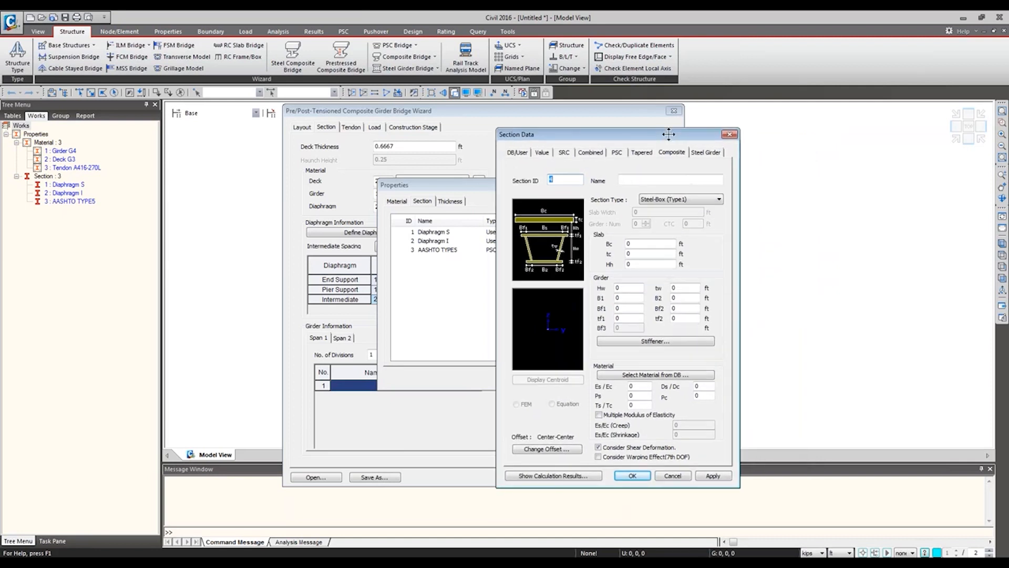
type("4")
left_click(717, 200)
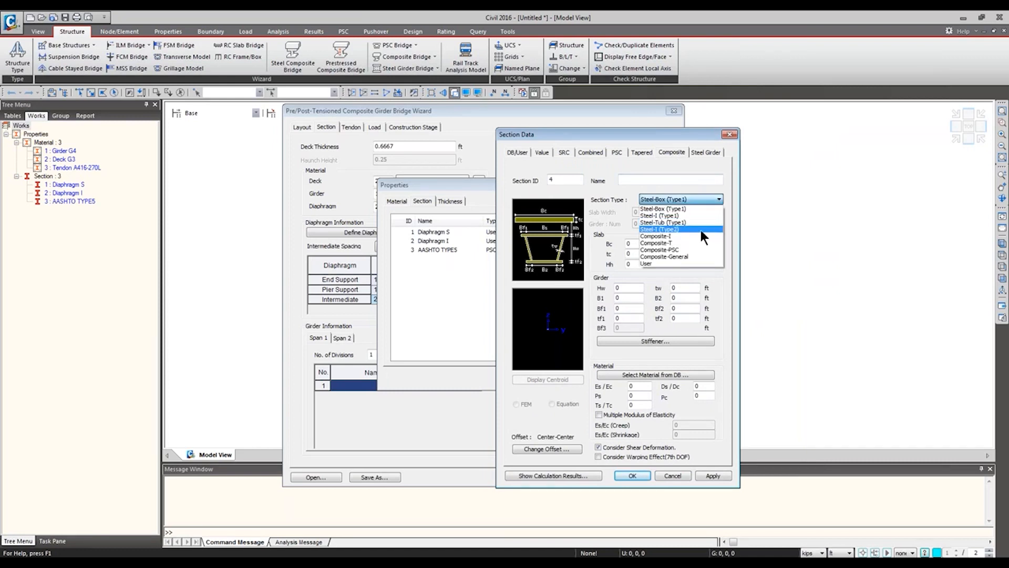
left_click(694, 236)
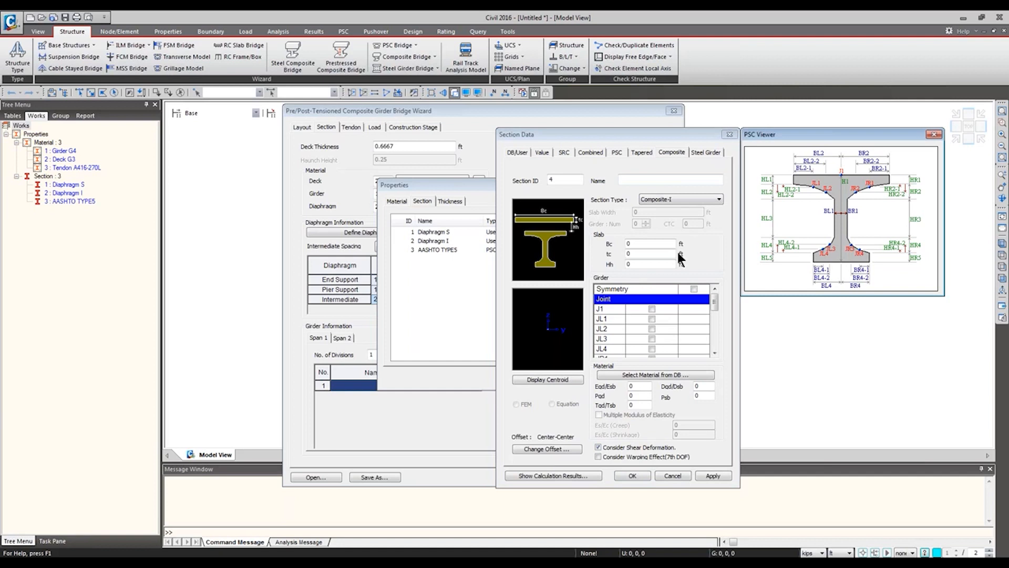
Set the composite section's slab width Bc to 9.6667 ft and slab thickness tc to 0.6667 ft
mouse_move(718, 298)
left_mouse_down()
mouse_move(716, 311)
mouse_move(716, 299)
left_mouse_up()
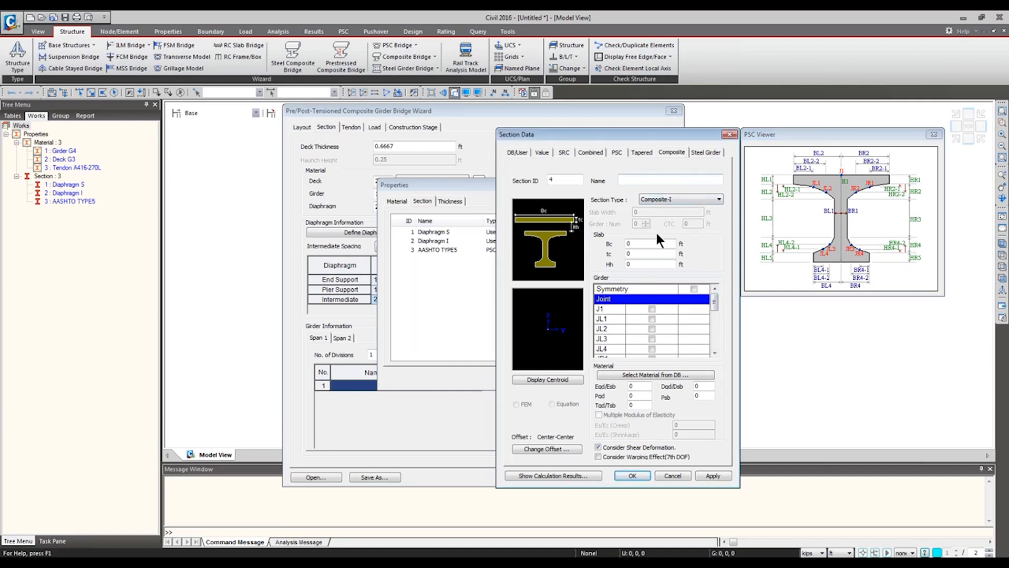
double_click(629, 243)
type("9.6667")
double_click(639, 254)
type(".6667")
left_click(651, 265)
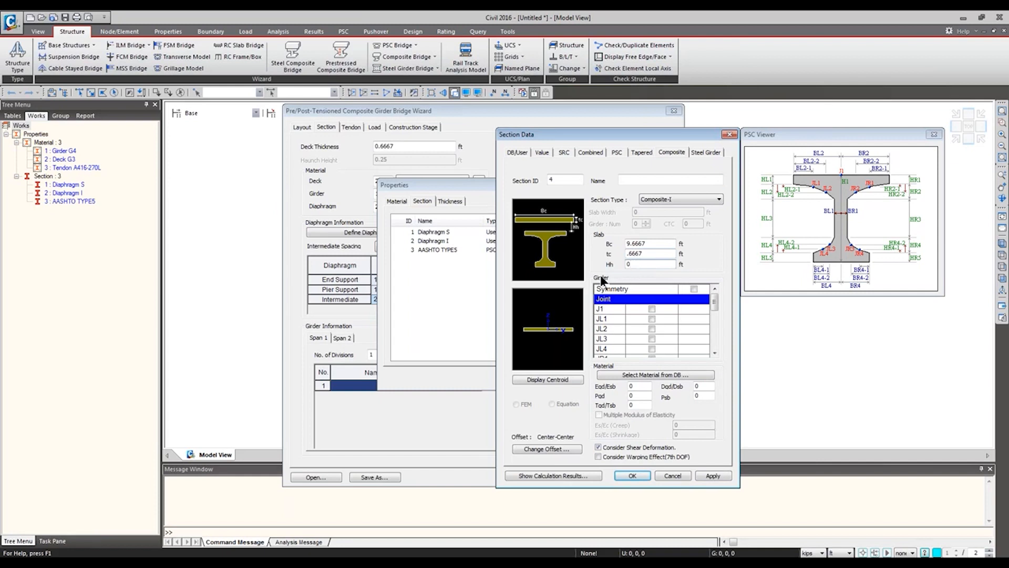
Import the AASHTO TYPE5 PSC section as the girder of the composite section, including its joint and shear check options
mouse_move(713, 305)
left_mouse_down()
mouse_move(709, 345)
mouse_move(718, 307)
left_mouse_up()
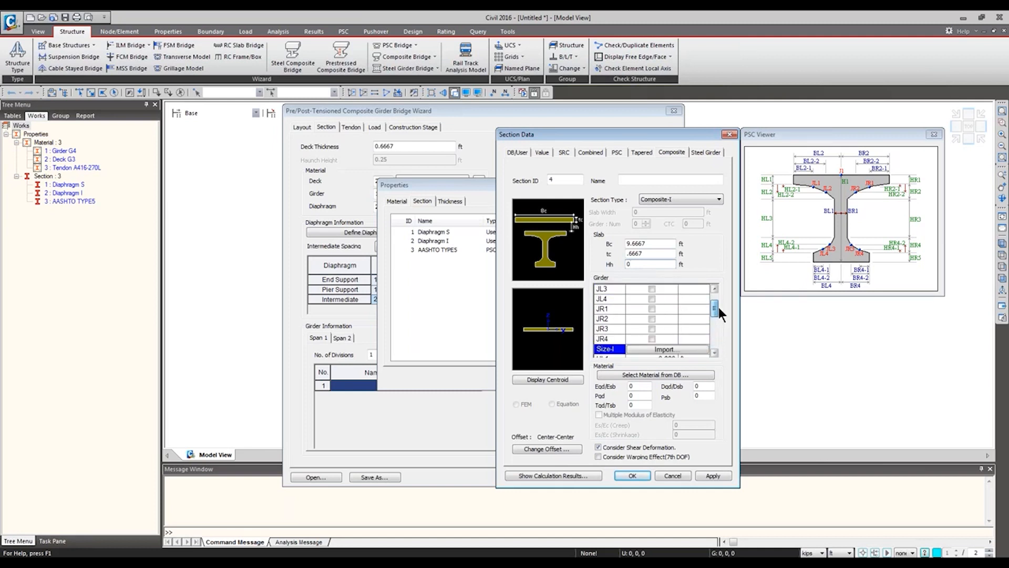
left_click(665, 349)
left_click_drag(618, 233, 784, 286)
left_click(694, 313)
left_click_drag(717, 288, 740, 297)
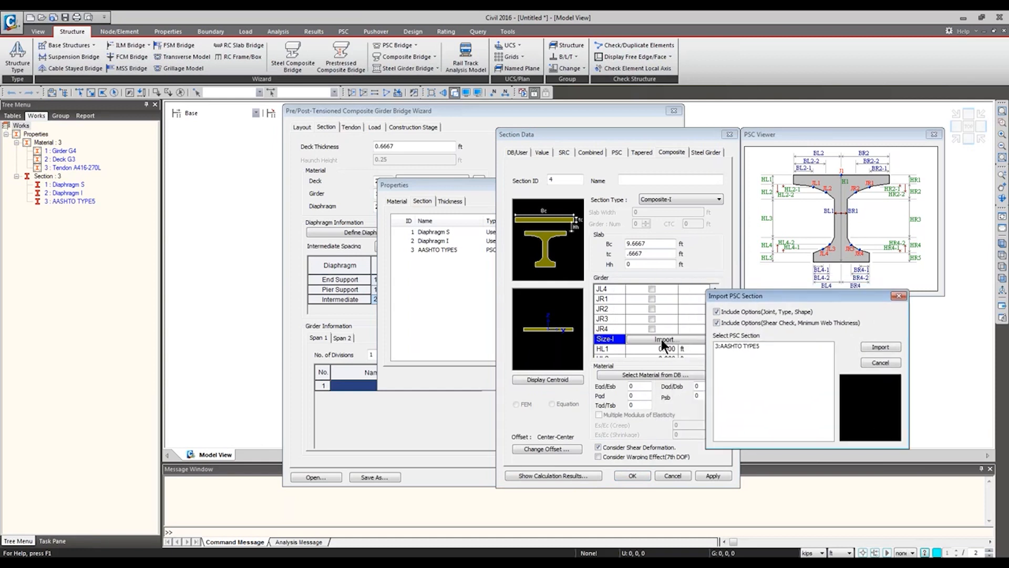
left_click(876, 348)
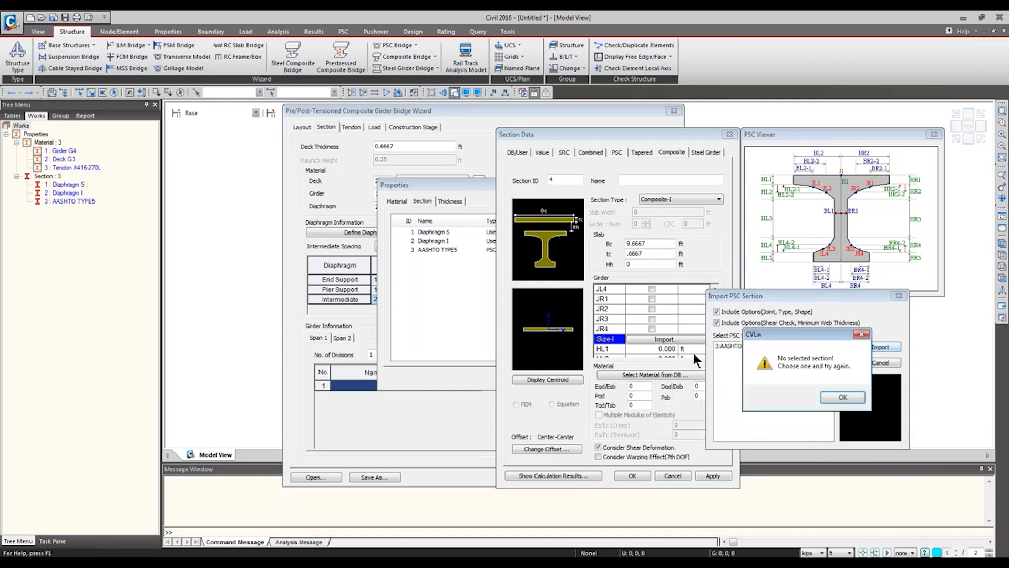
left_click(850, 398)
left_click(759, 346)
left_click(886, 348)
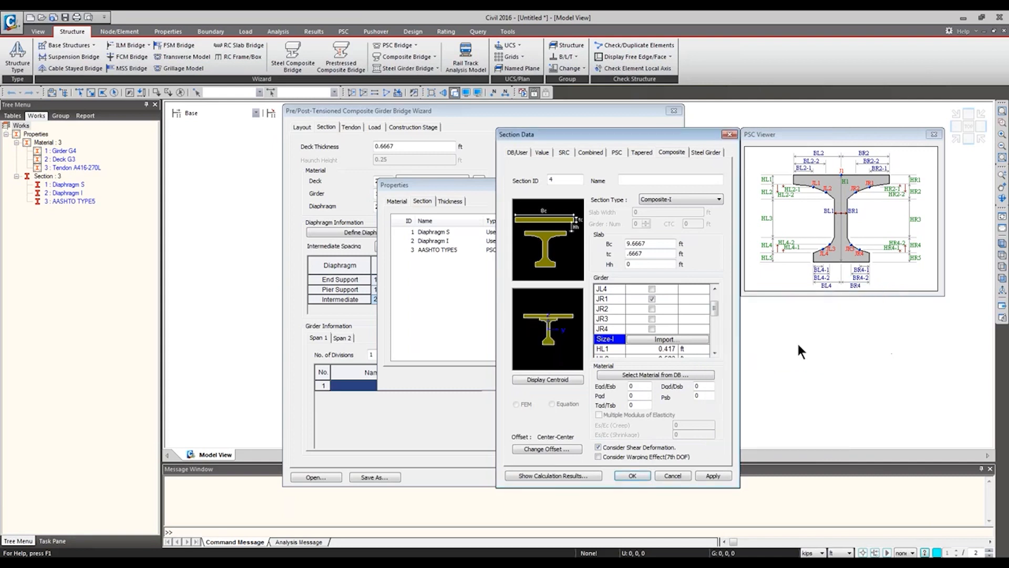
left_click_drag(715, 304, 668, 317)
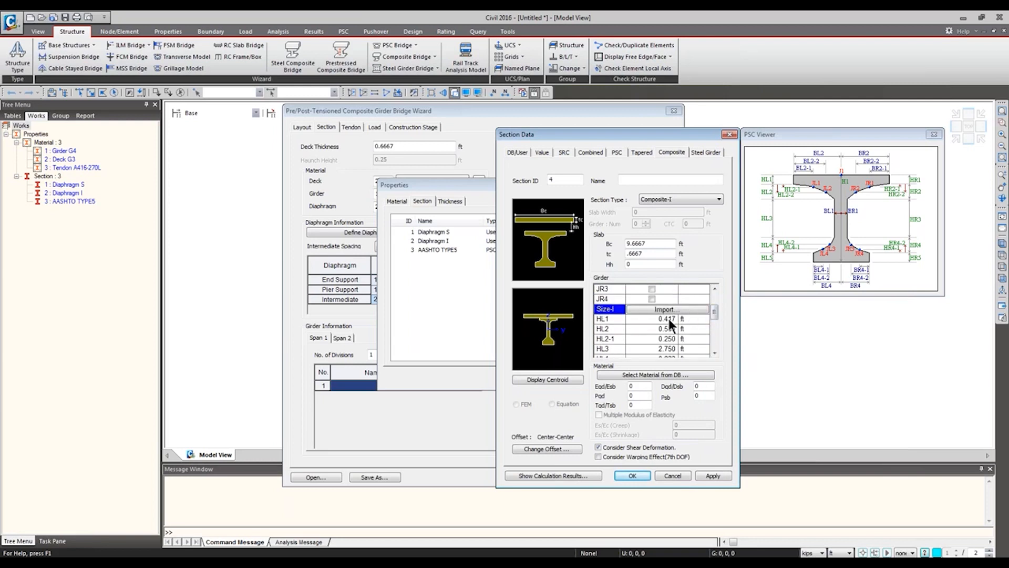
Set the composite section's material ratios from the database, using ASTM(RC) Grade C3000 for the slab and an ASTM(RC) grade for the girder
left_click(657, 374)
left_click_drag(779, 330, 799, 314)
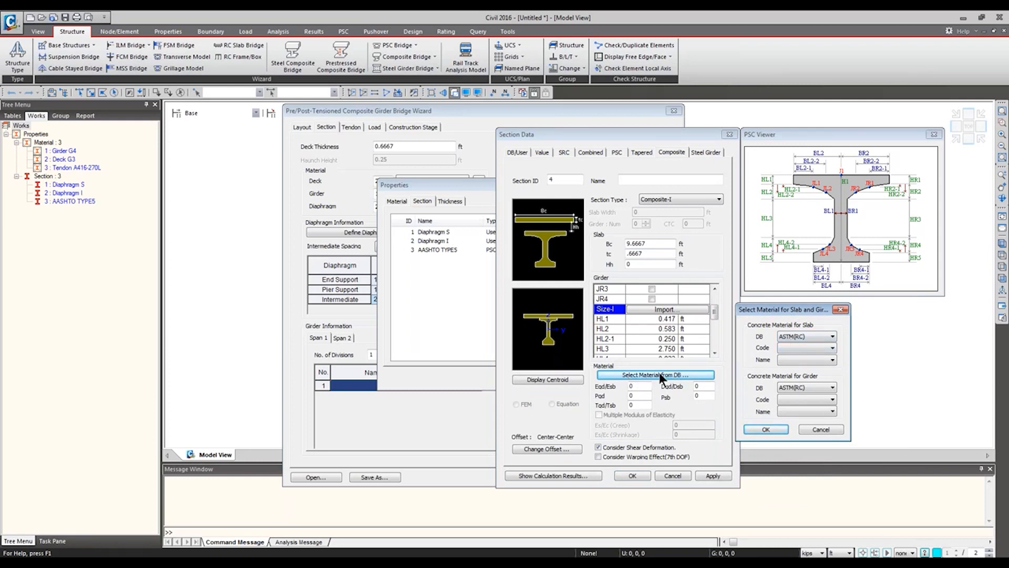
left_click(834, 359)
left_click(826, 376)
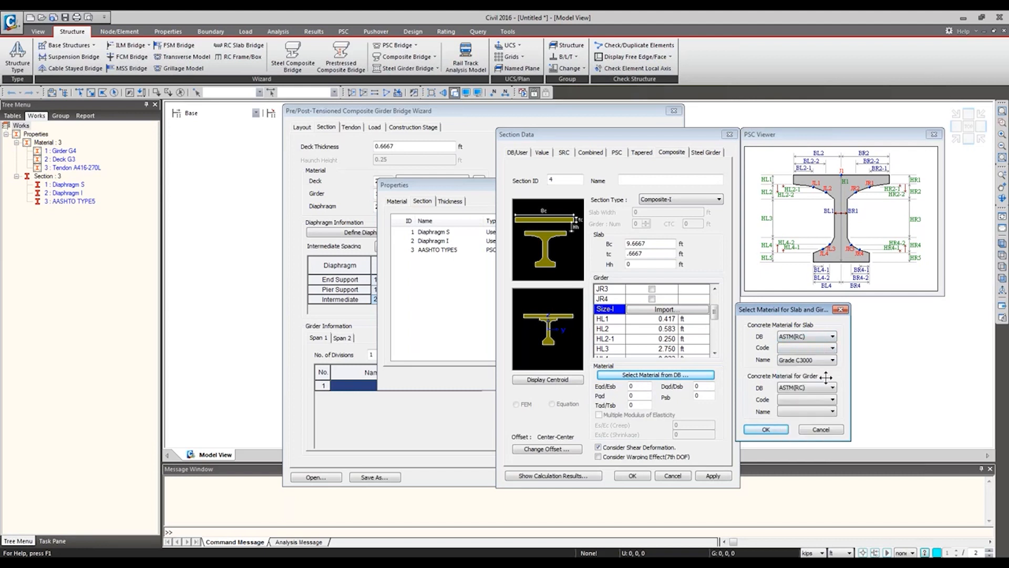
left_click(831, 412)
left_click(813, 442)
left_click(766, 429)
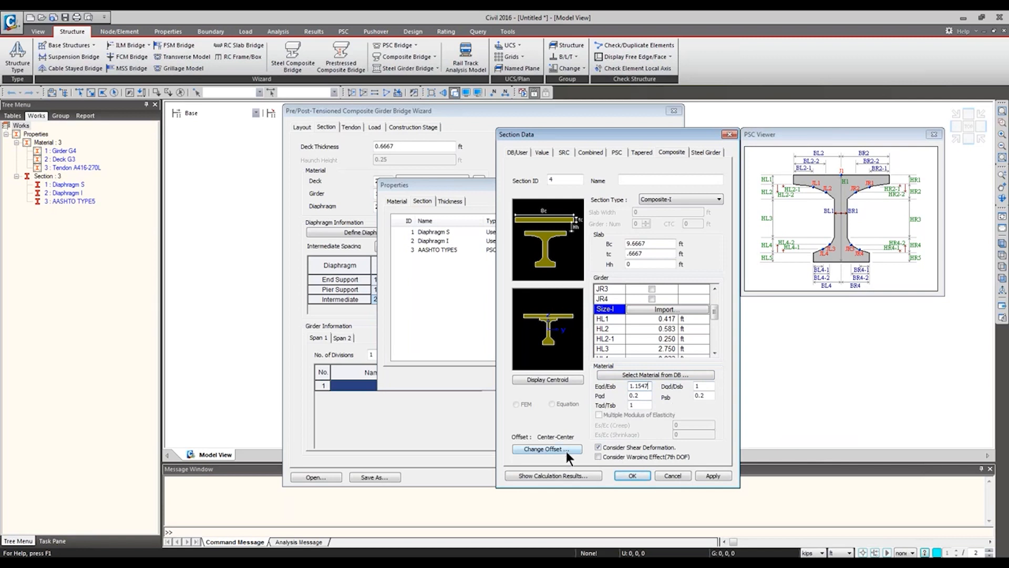
Name the composite section Comp AASHTO T5, save it and leave the section properties
left_click(633, 476)
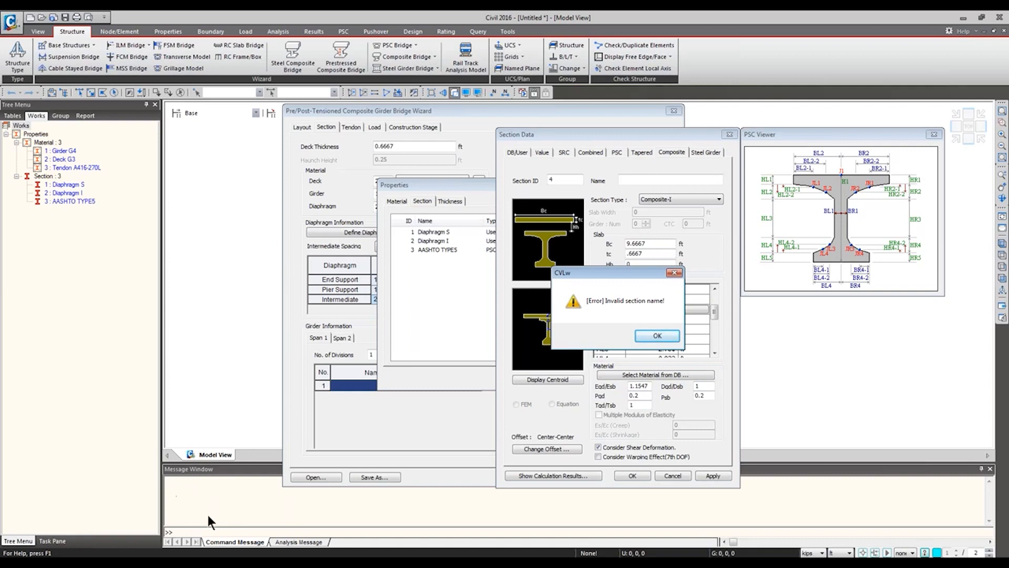
left_click(673, 272)
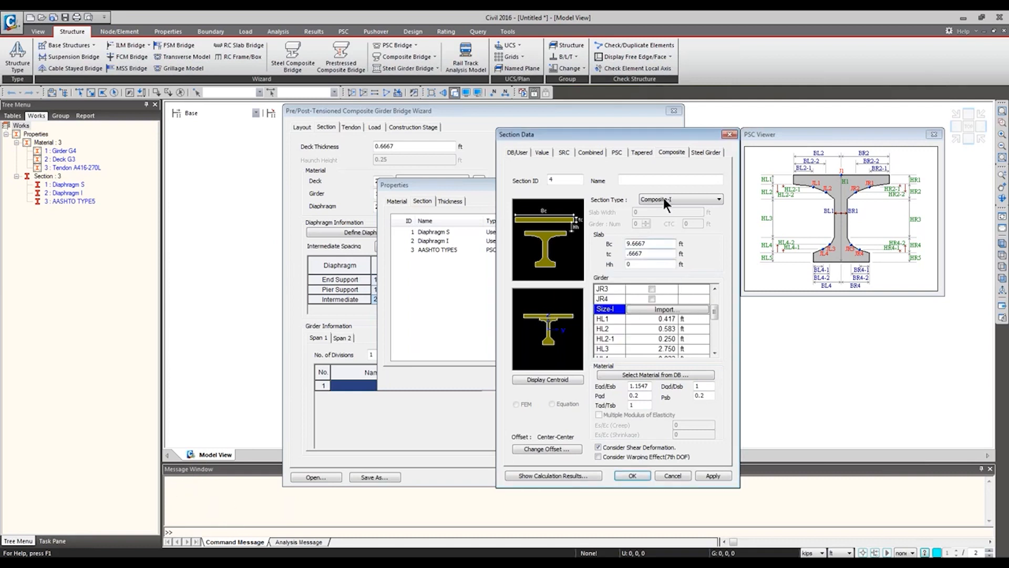
left_click(664, 180)
type("Composit")
key("BackSpace")
key("BackSpace")
key("BackSpace")
key("BackSpace")
type("AASHTO T5")
left_click(637, 474)
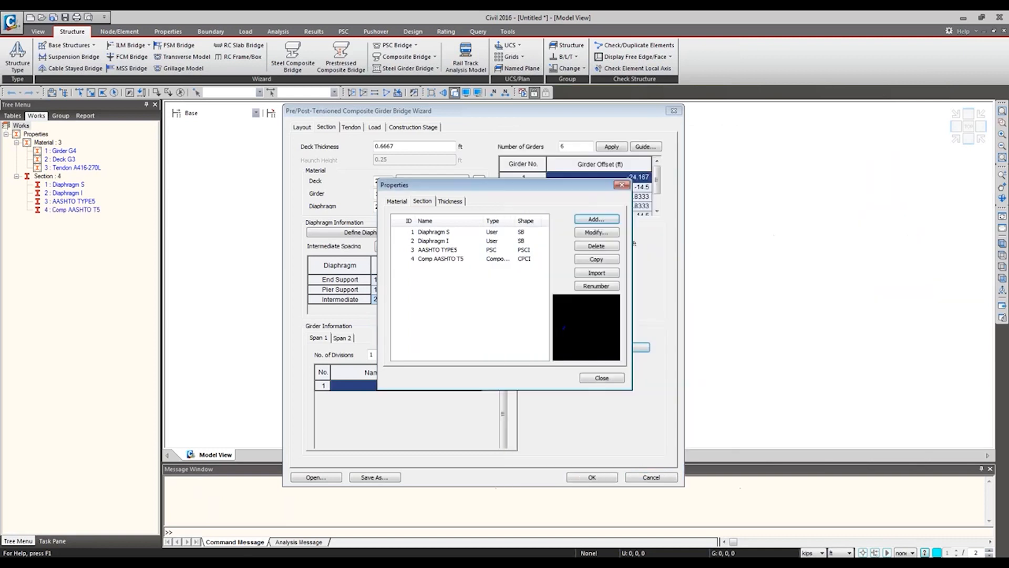
left_click(602, 378)
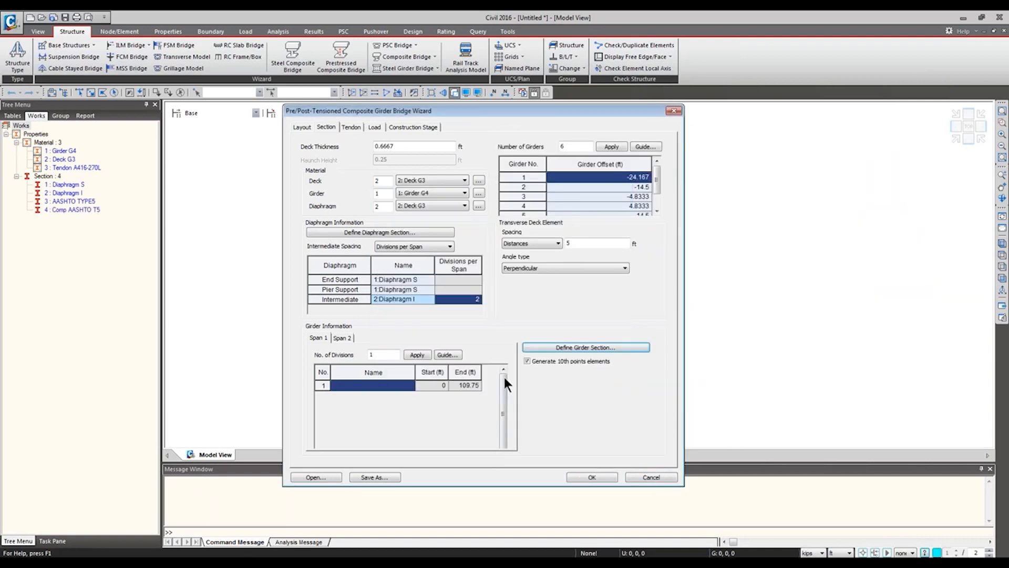
Check the shape of the Comp AASHTO T5 section in the girder section list
left_click(564, 345)
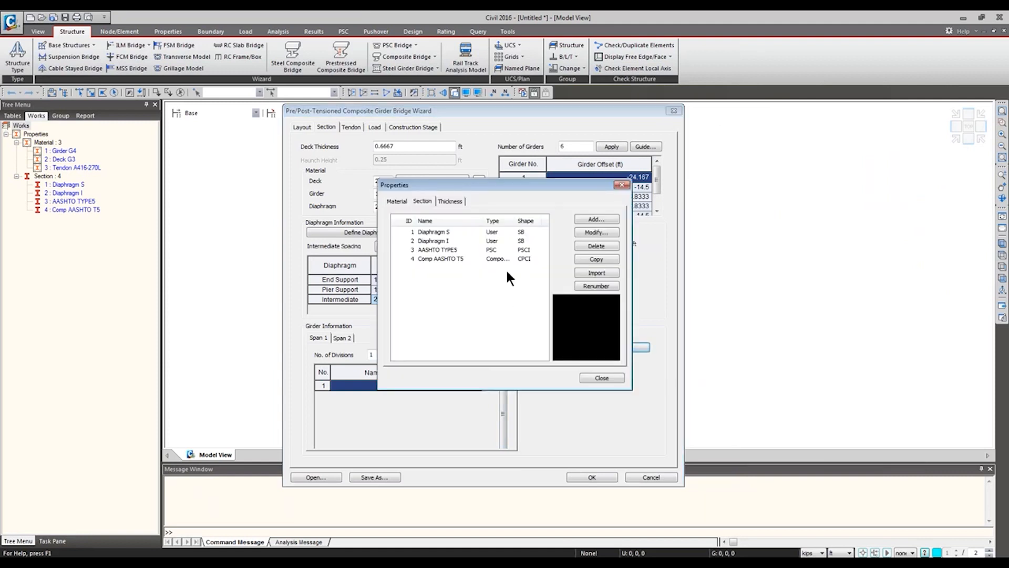
left_click(481, 257)
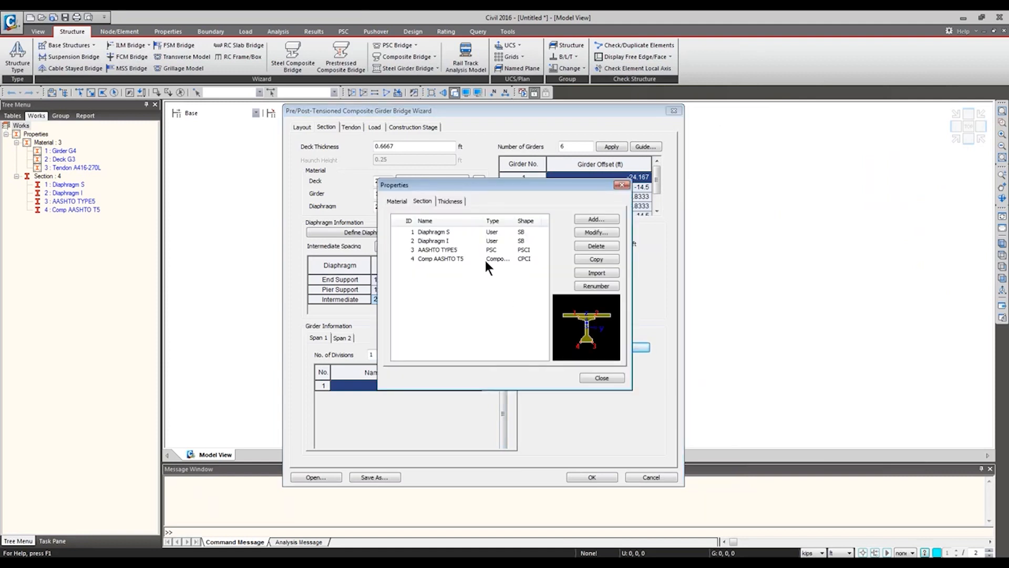
left_click(601, 378)
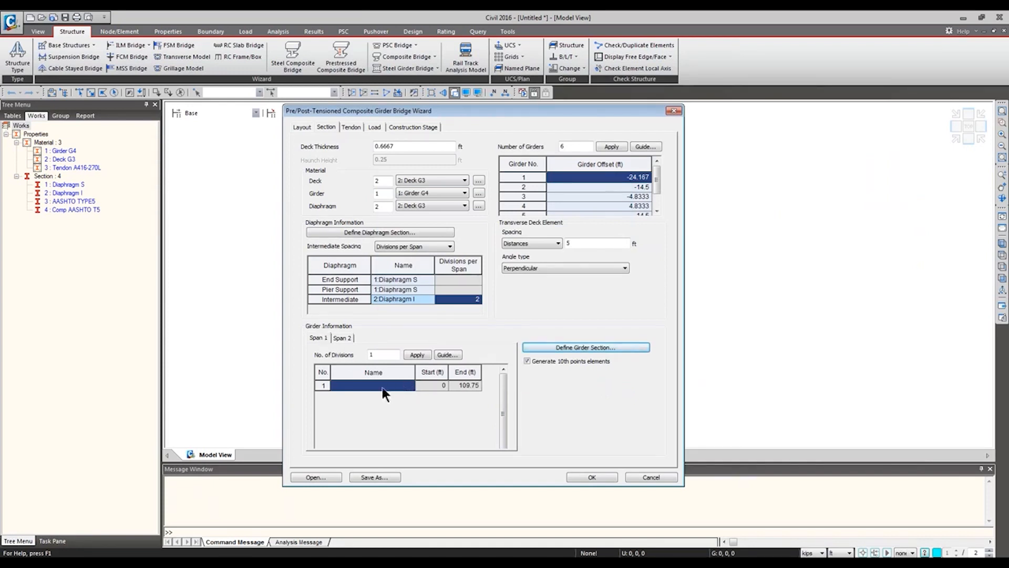
Assign the 4:Comp AASHTO T5 section to the single girder division of Span 1 and Span 2
left_click(411, 386)
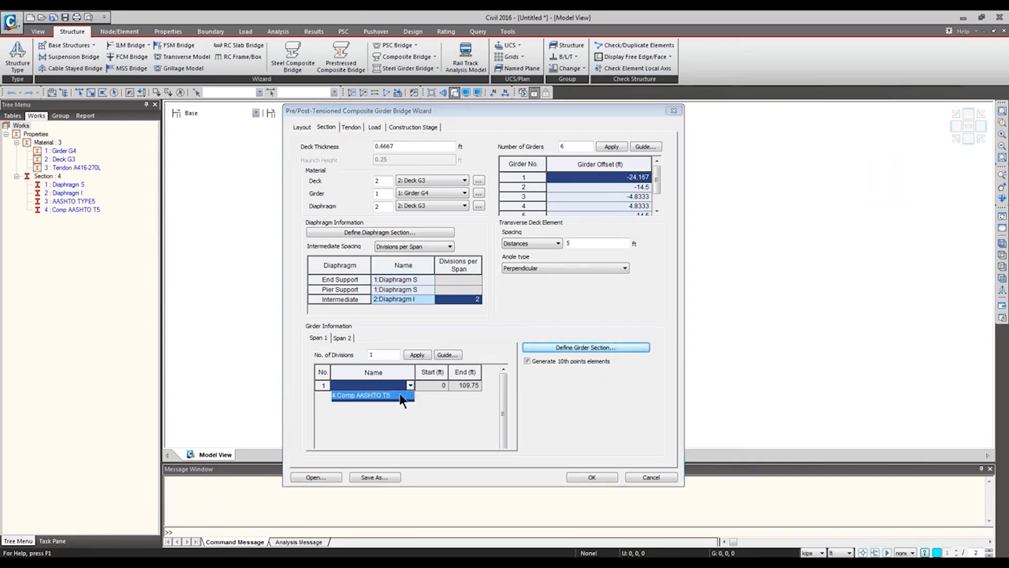
left_click(400, 395)
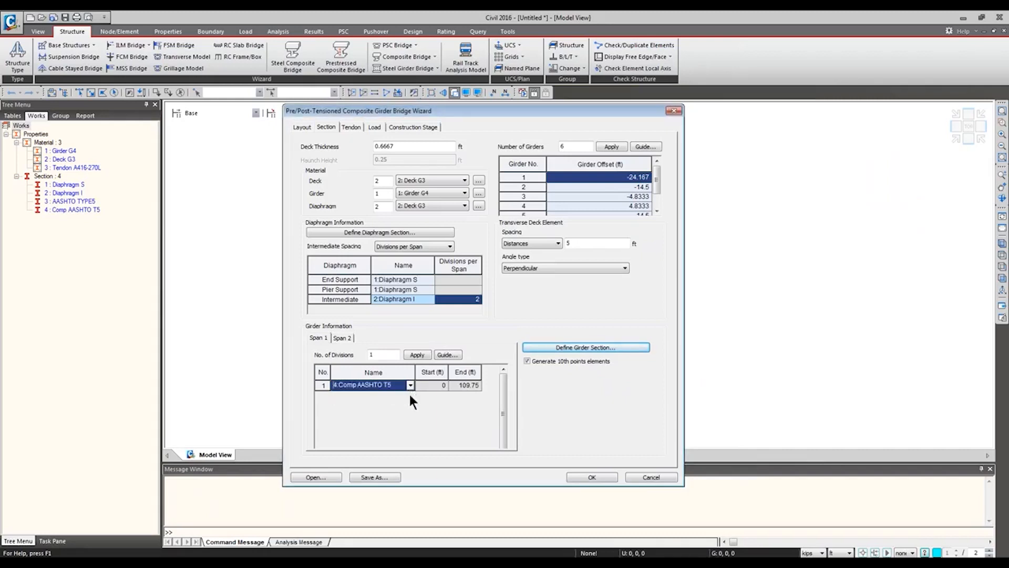
left_click(342, 338)
left_click(412, 388)
left_click(378, 355)
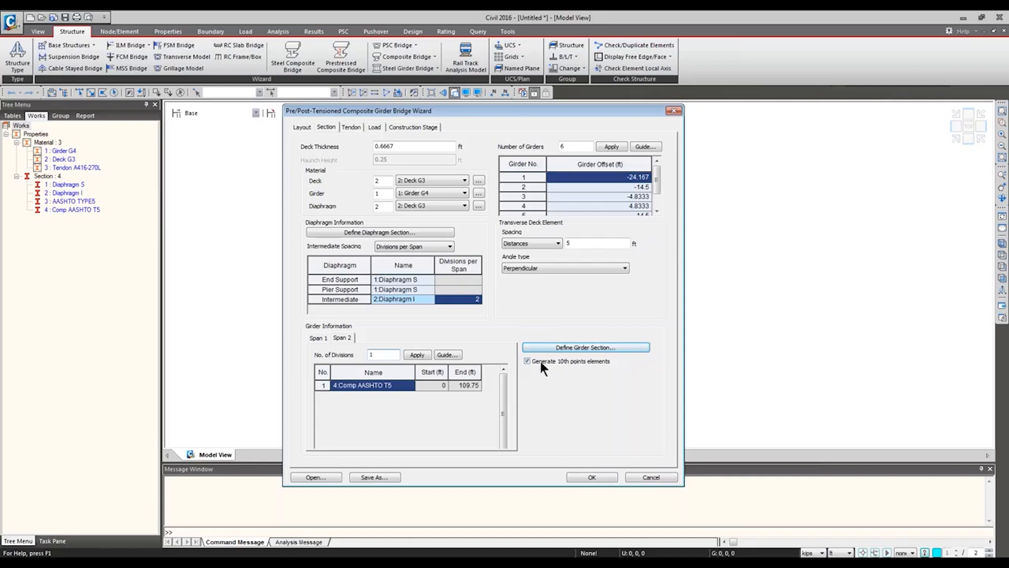
Go to the tendon settings and show the tendon layout guide beside the wizard
left_click(347, 129)
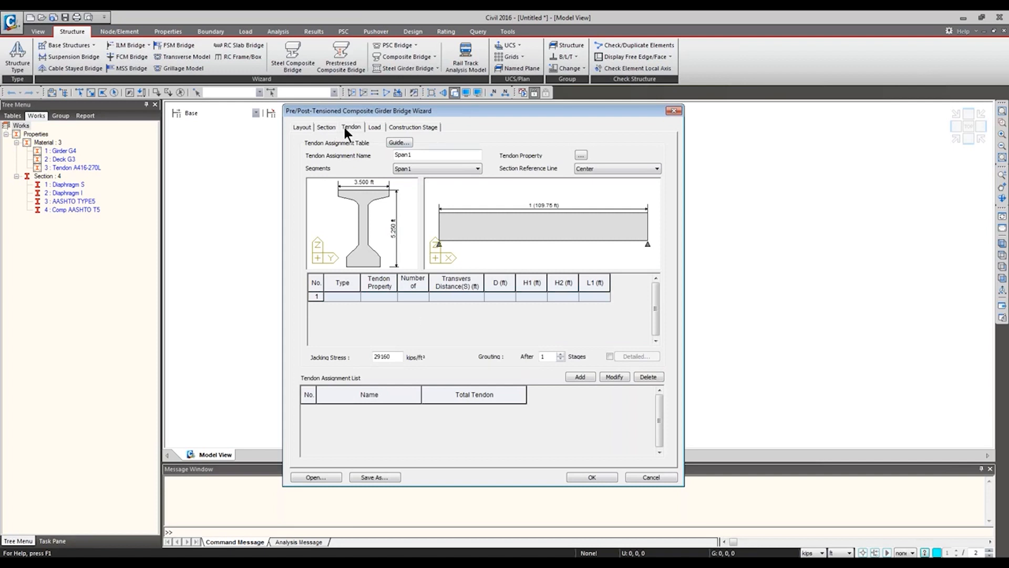
left_click(400, 143)
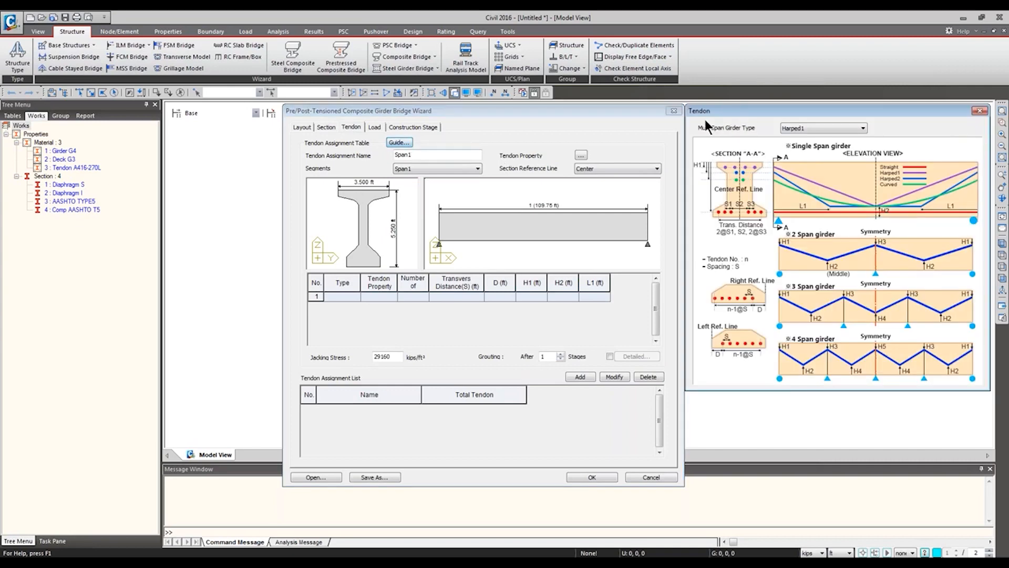
left_click(979, 111)
left_click_drag(614, 115, 531, 120)
left_click(316, 150)
left_click_drag(771, 117, 773, 137)
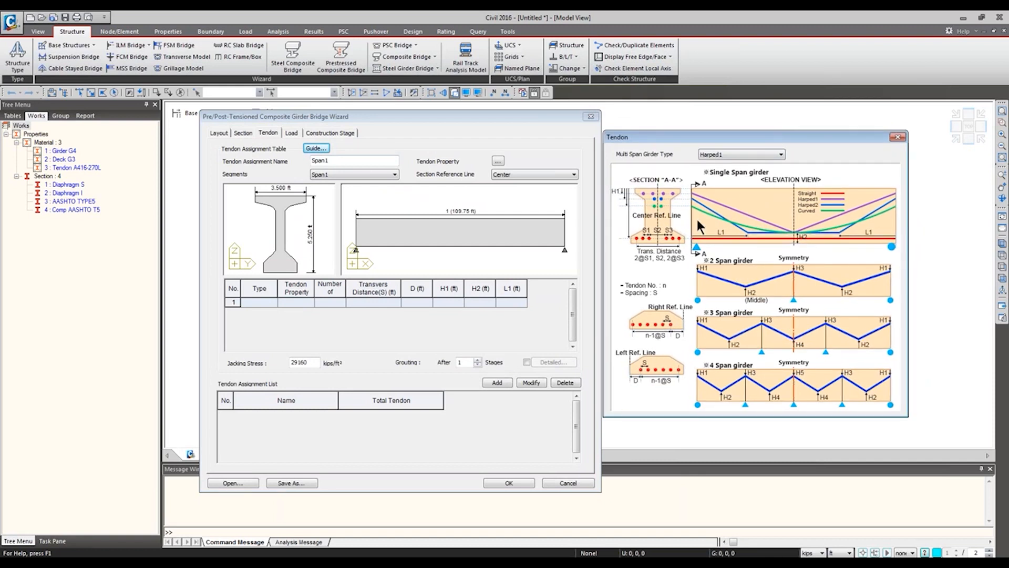
left_click(342, 160)
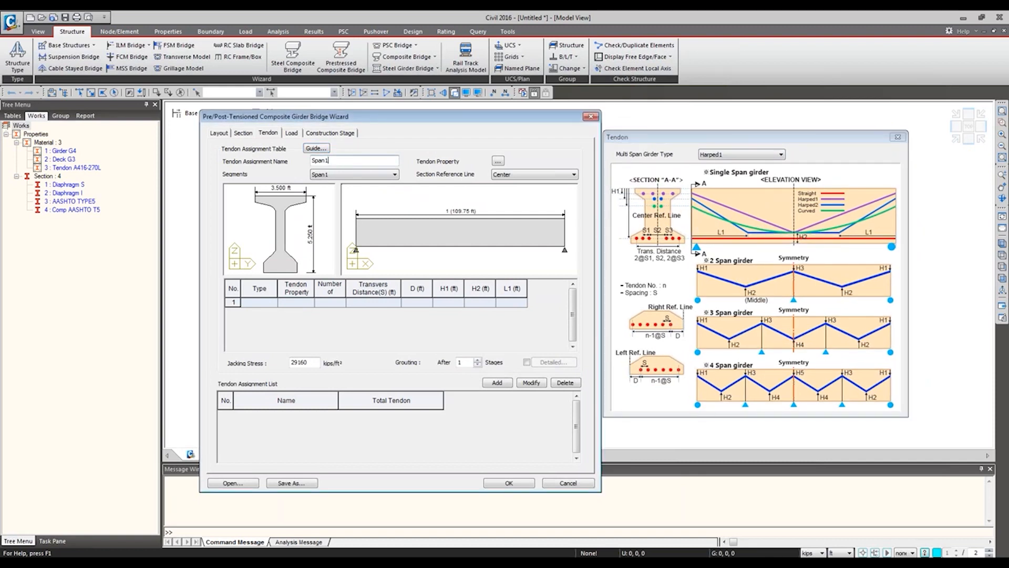
left_click(497, 161)
left_click_drag(458, 248, 508, 198)
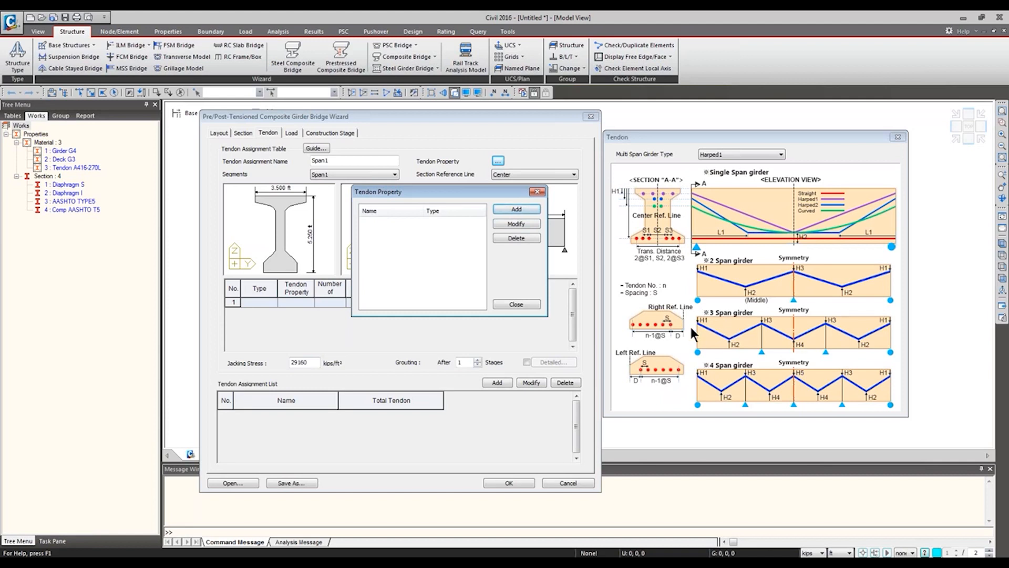
left_click(516, 210)
left_click_drag(500, 131, 520, 226)
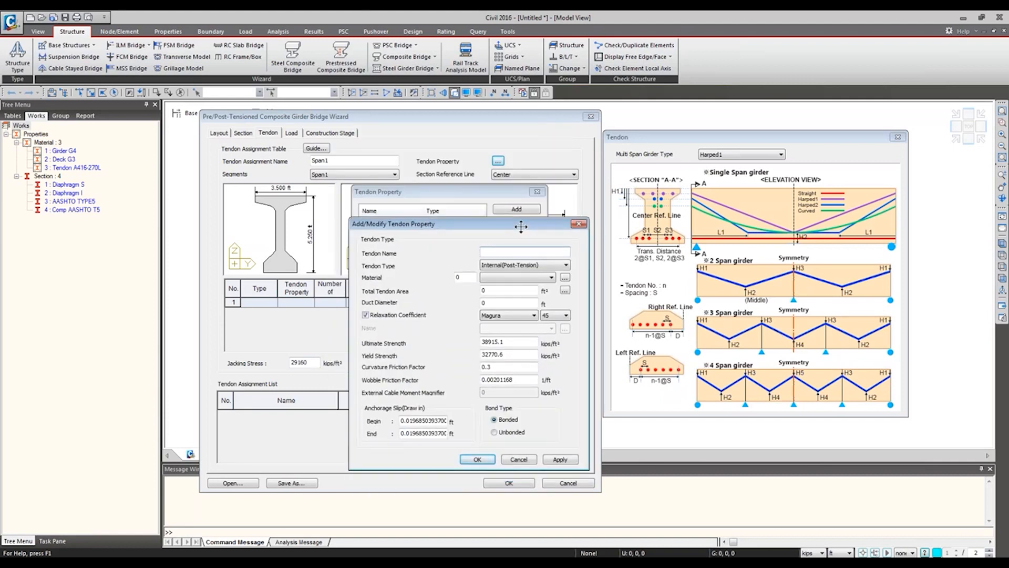
left_click(580, 224)
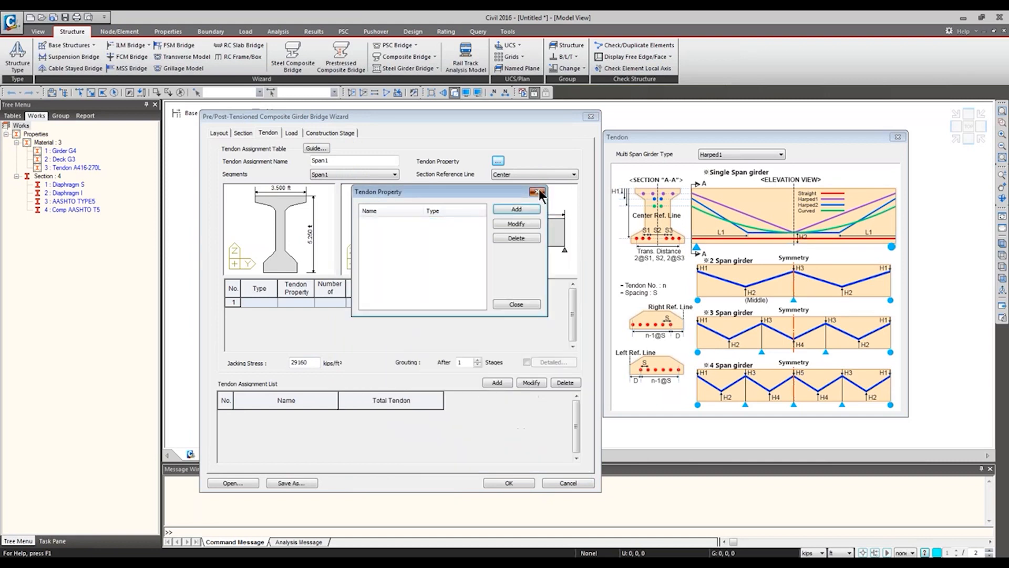
left_click(538, 191)
left_click(368, 161)
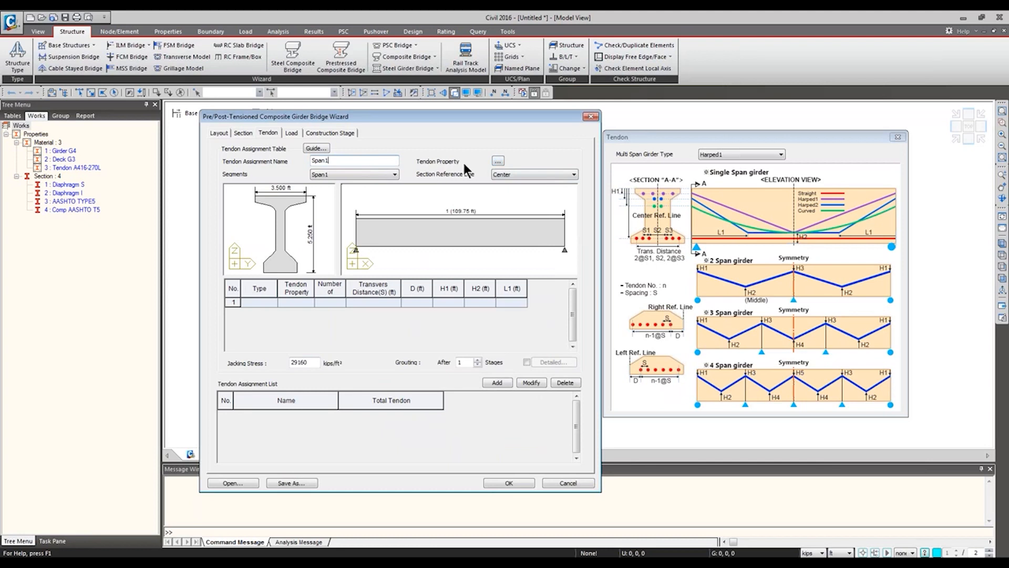
Add a tendon property named Pre tension with type Internal(Pre-Tension) and material 3: Tendon A416-270L
left_click(498, 161)
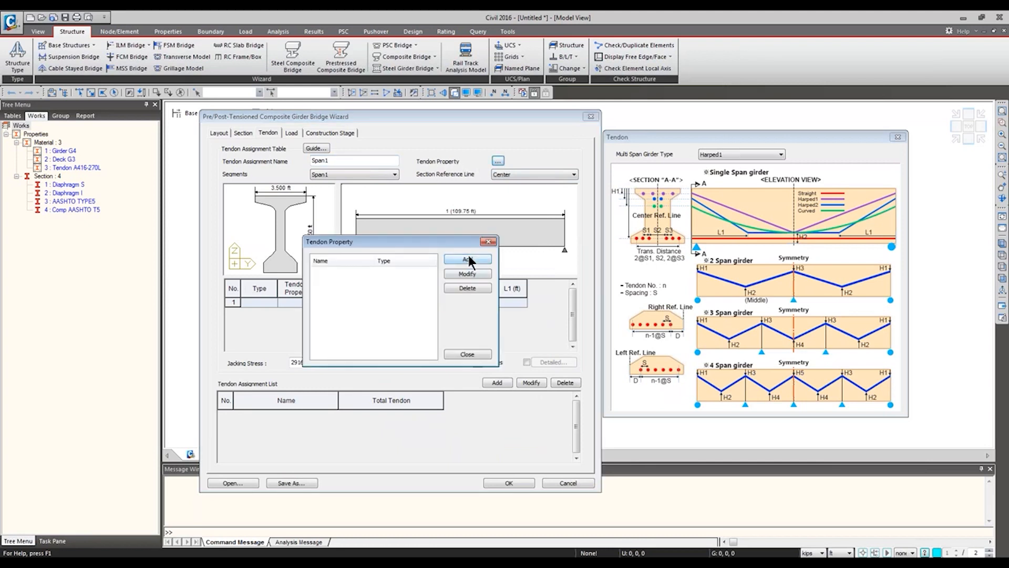
left_click(467, 259)
type("Pre tension")
key("Tab")
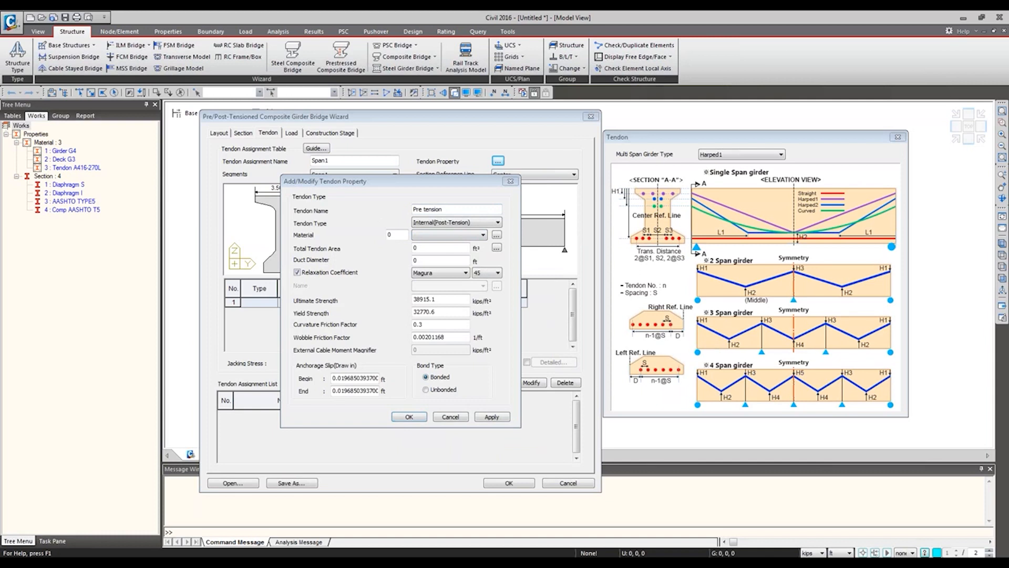
left_click(479, 223)
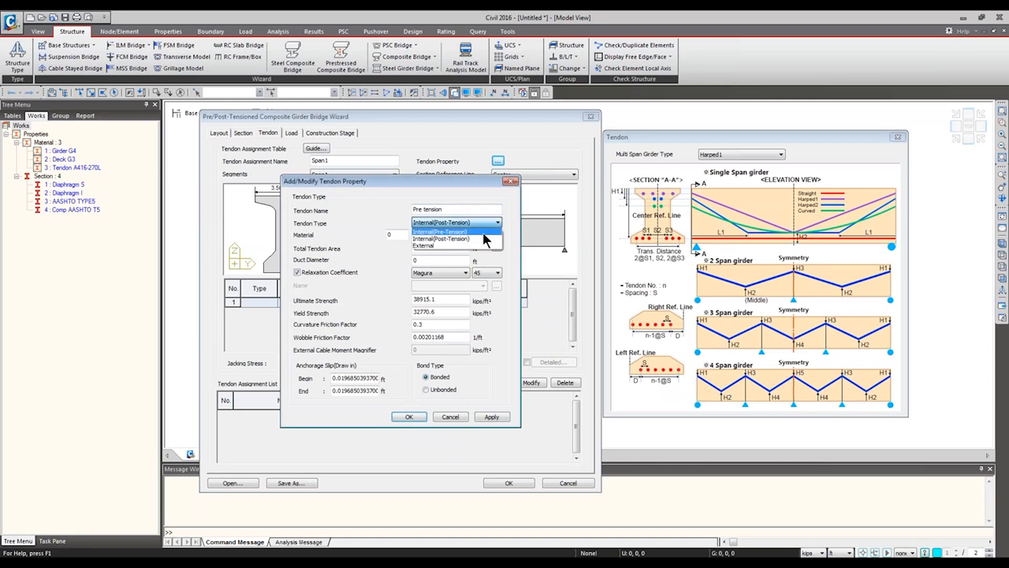
left_click(468, 232)
left_click(460, 222)
left_click(393, 229)
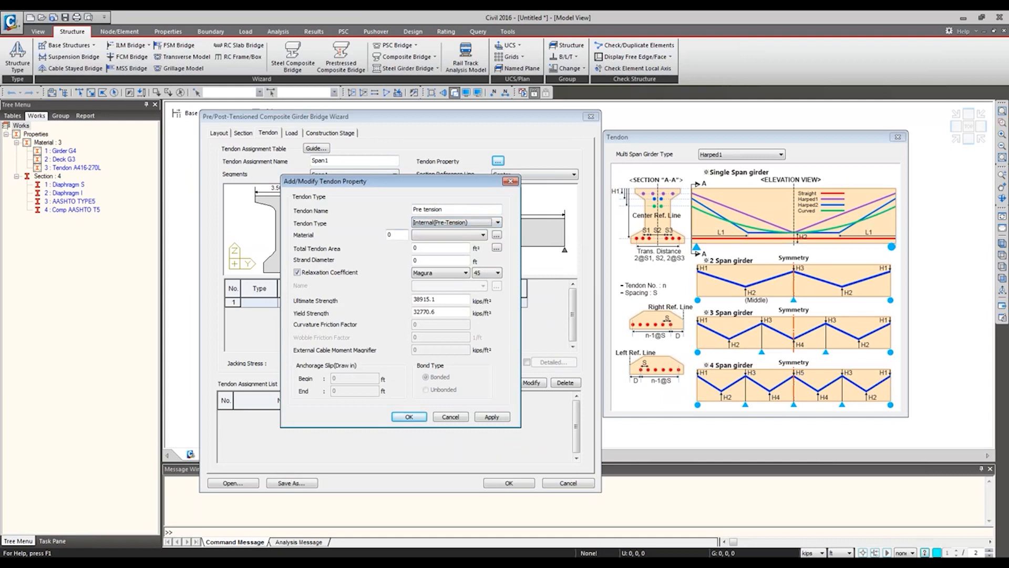
left_click(441, 233)
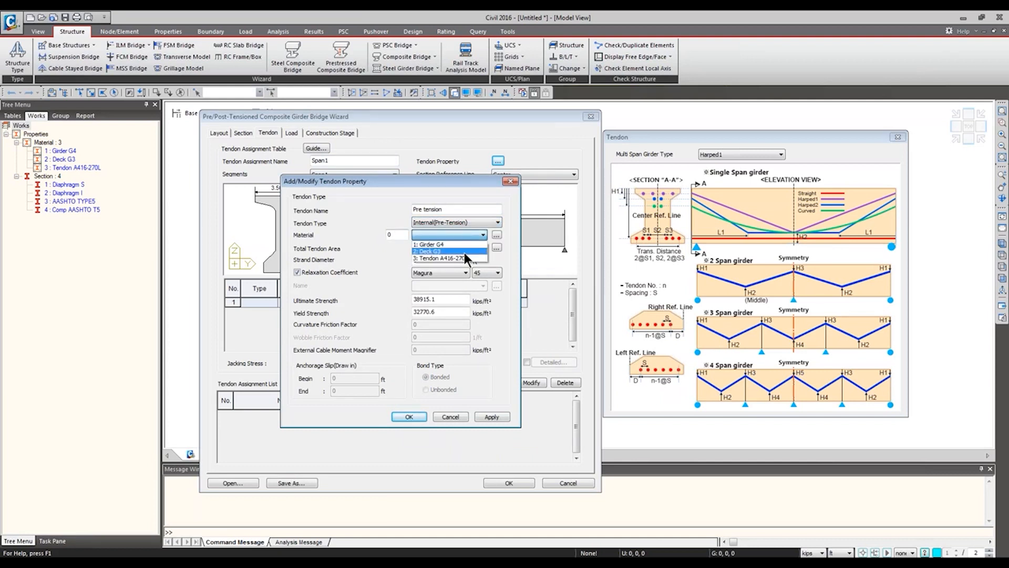
left_click(452, 257)
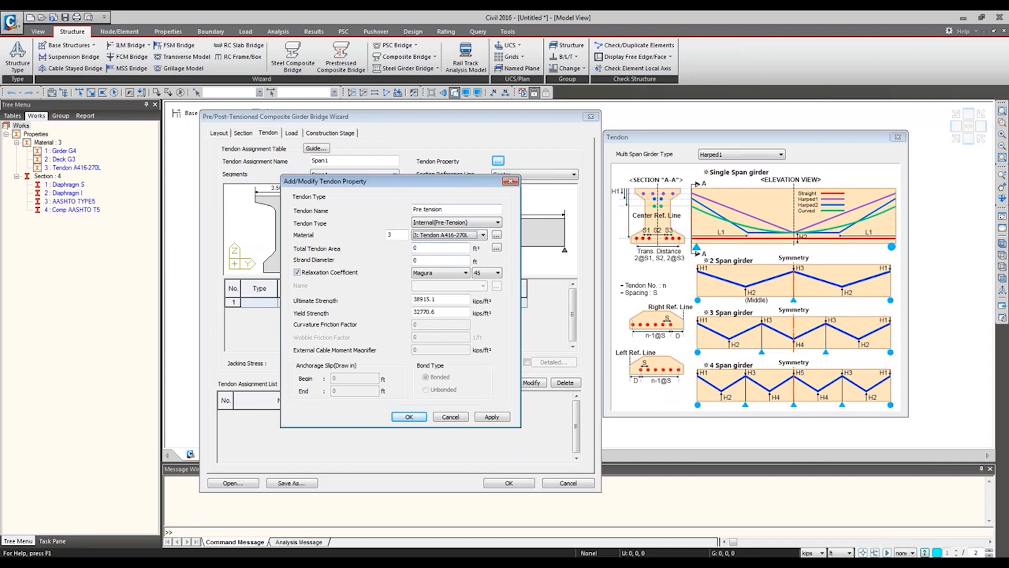
Set the total tendon area to 0.001080696606 ft² by choosing a standard diameter for one strand
left_click(496, 247)
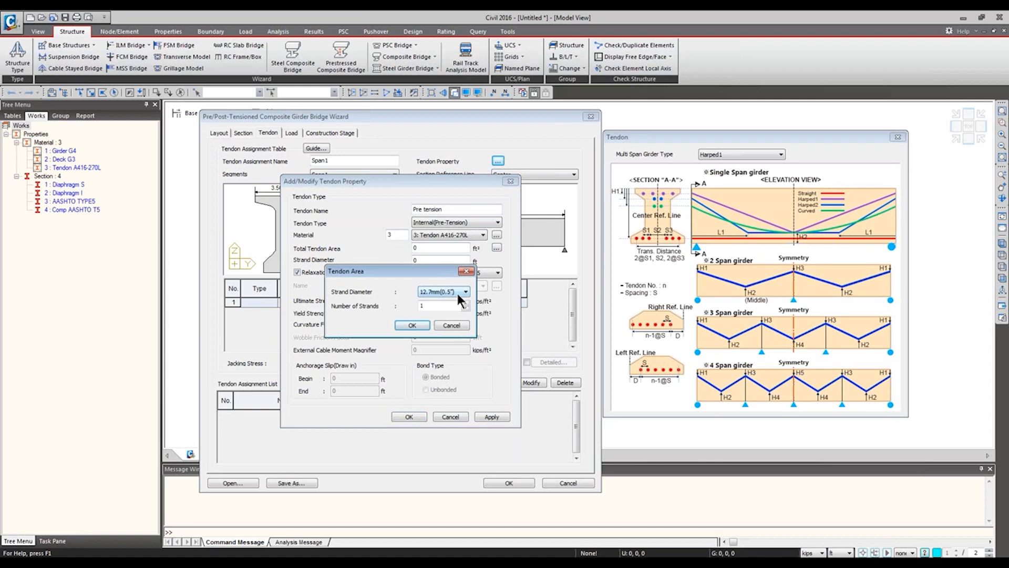
left_click(457, 291)
left_click(452, 345)
left_click(412, 325)
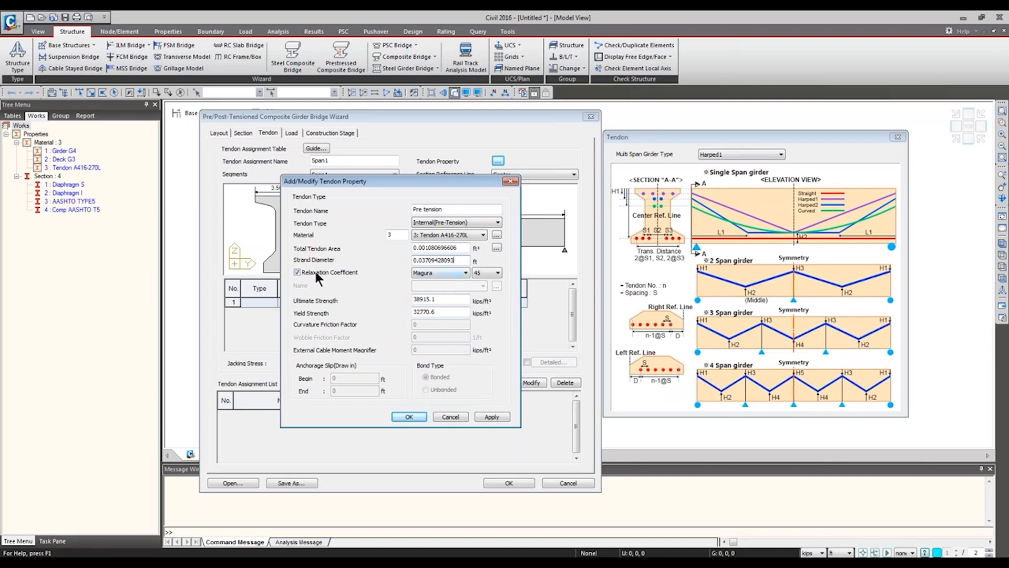
Try User Defined as the relaxation coefficient method and look for an available named function
left_click(457, 273)
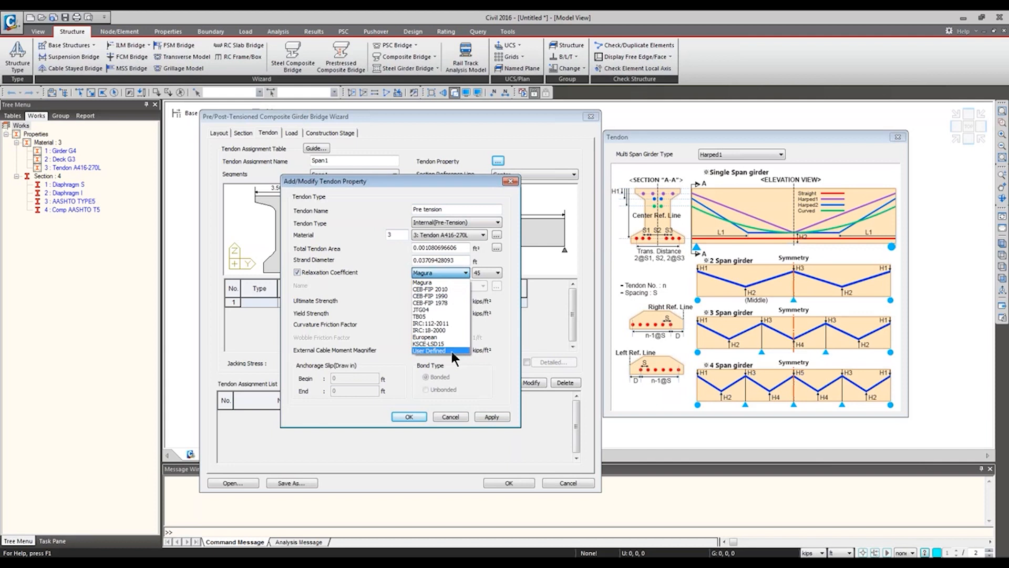
left_click(452, 351)
left_click(461, 286)
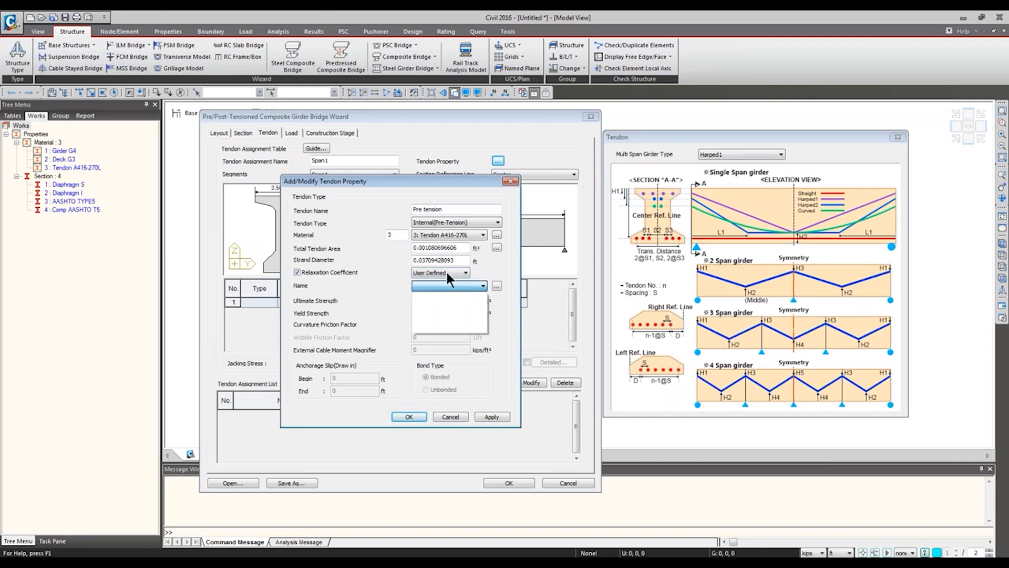
left_click(446, 273)
Set the relaxation coefficient method to CEB-FIP 2010 with Class 2 : Mean, and save the tendon property
left_click(428, 273)
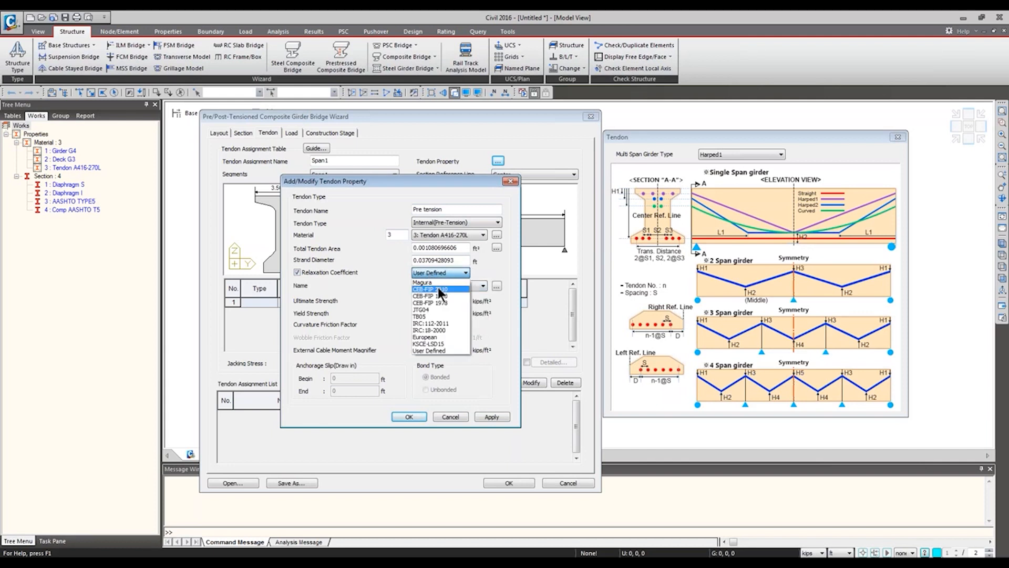
left_click(443, 287)
left_click(467, 286)
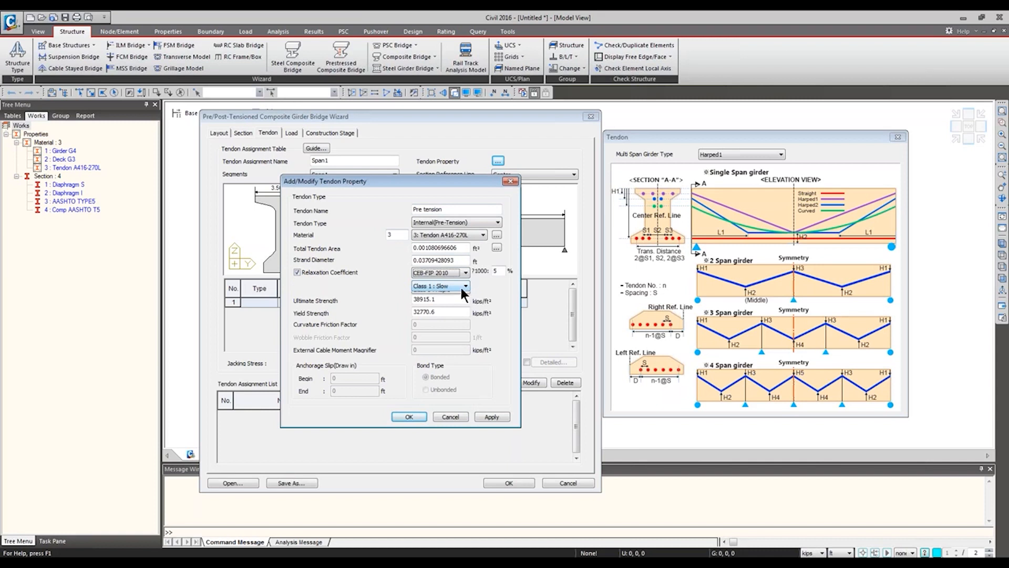
left_click(455, 302)
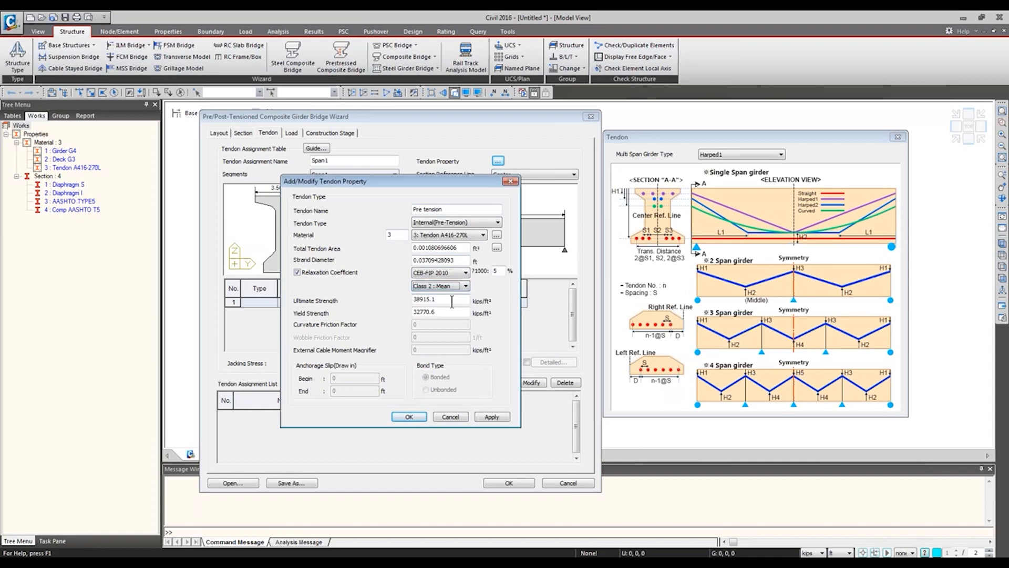
left_click(441, 287)
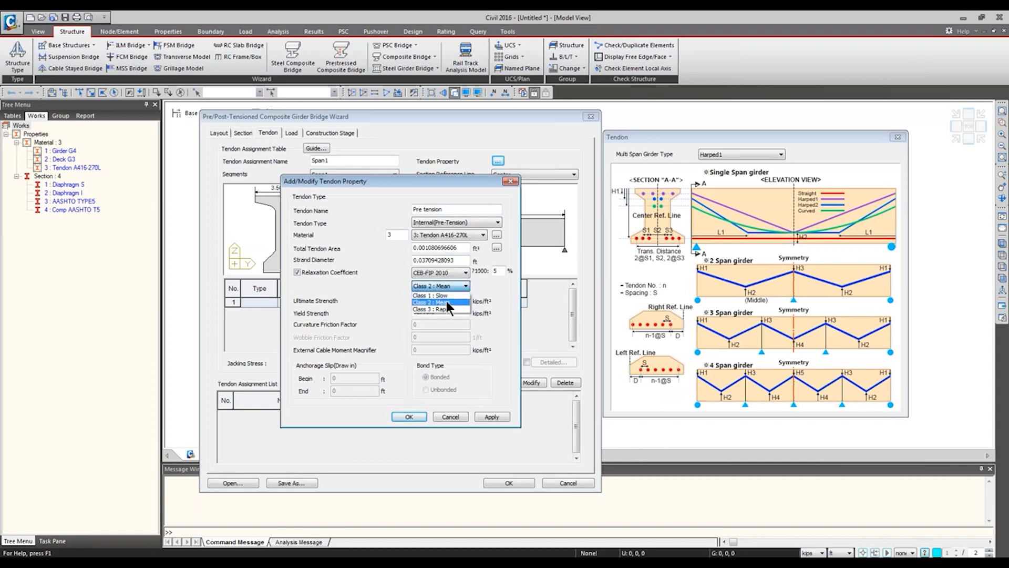
left_click(452, 302)
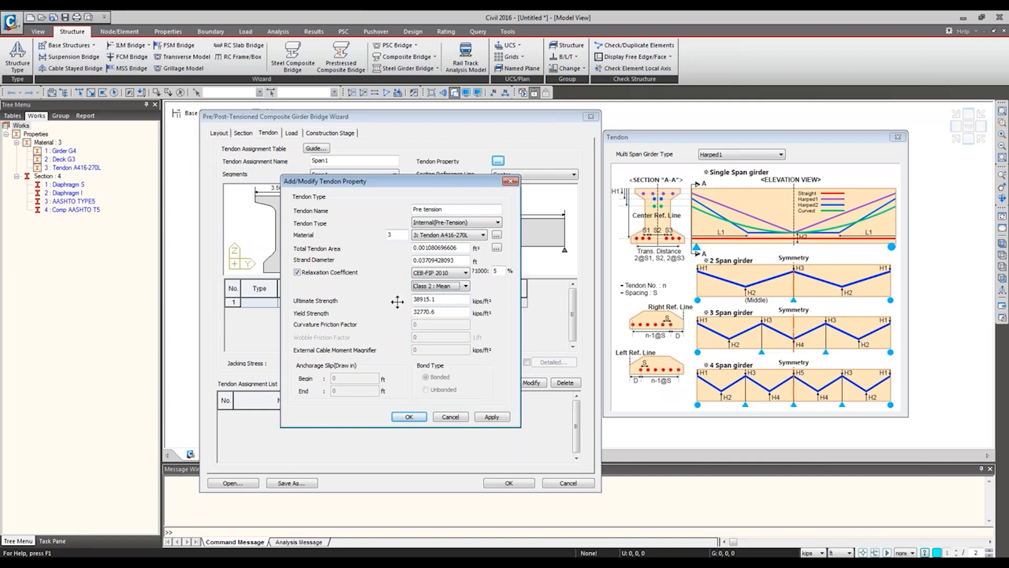
left_click(451, 299)
left_click(421, 416)
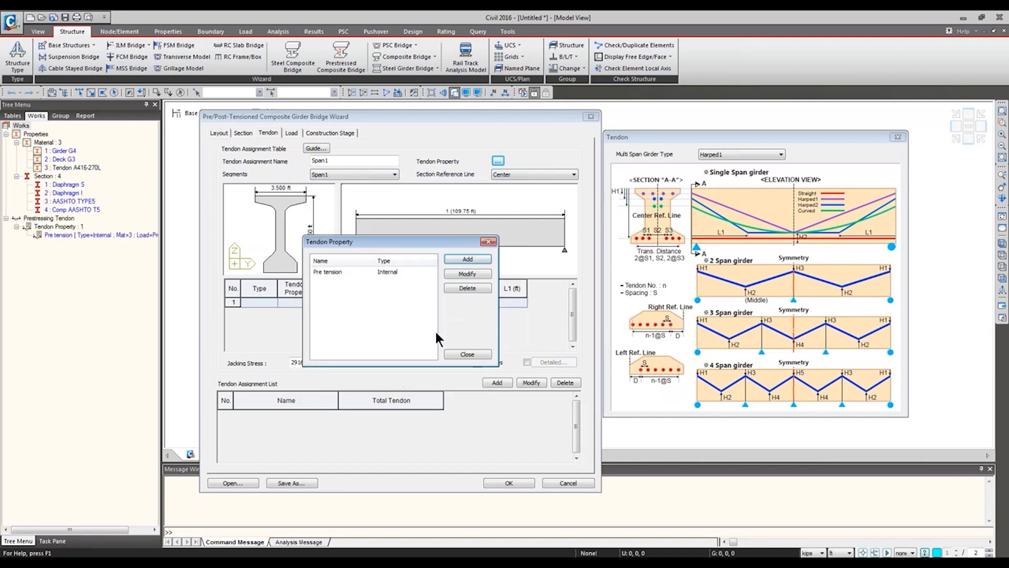
left_click(489, 234)
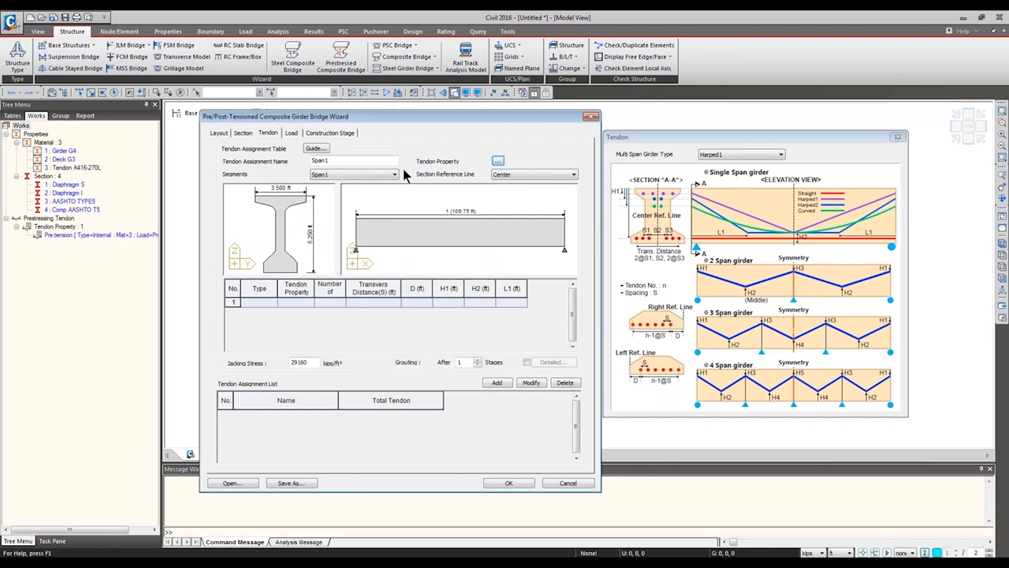
Keep Span1 as the segment for the tendon assignment and set the first tendon row's type to Straight
left_click(368, 173)
left_click(361, 183)
left_click(367, 175)
left_click(367, 184)
left_click(372, 174)
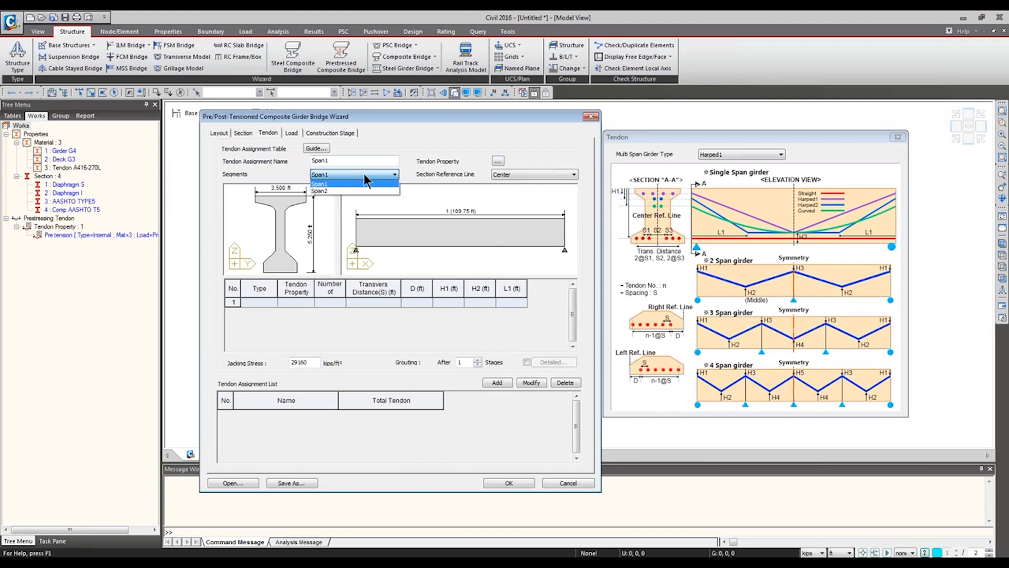
left_click(365, 175)
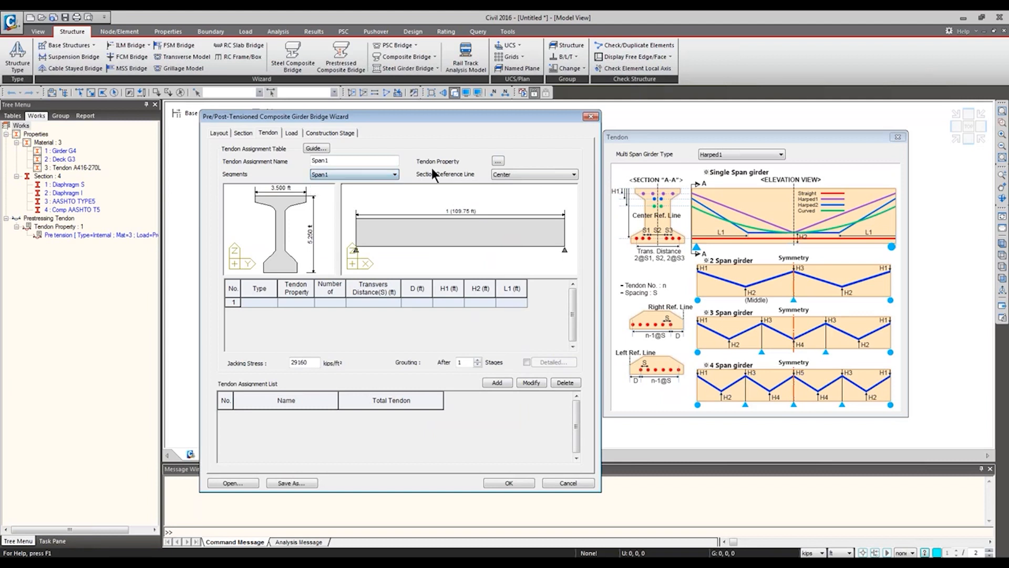
left_click(272, 303)
left_click(269, 304)
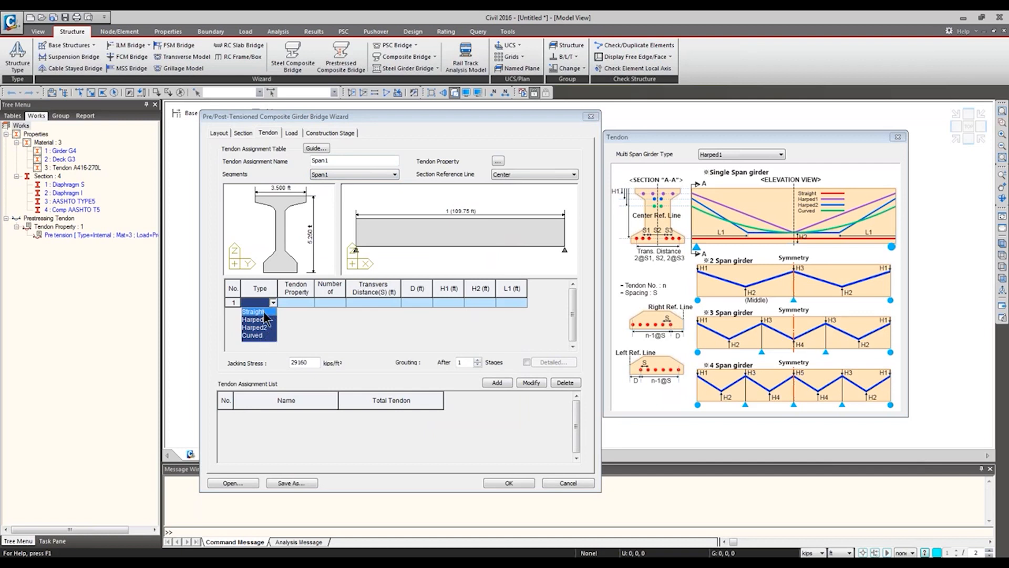
left_click(260, 312)
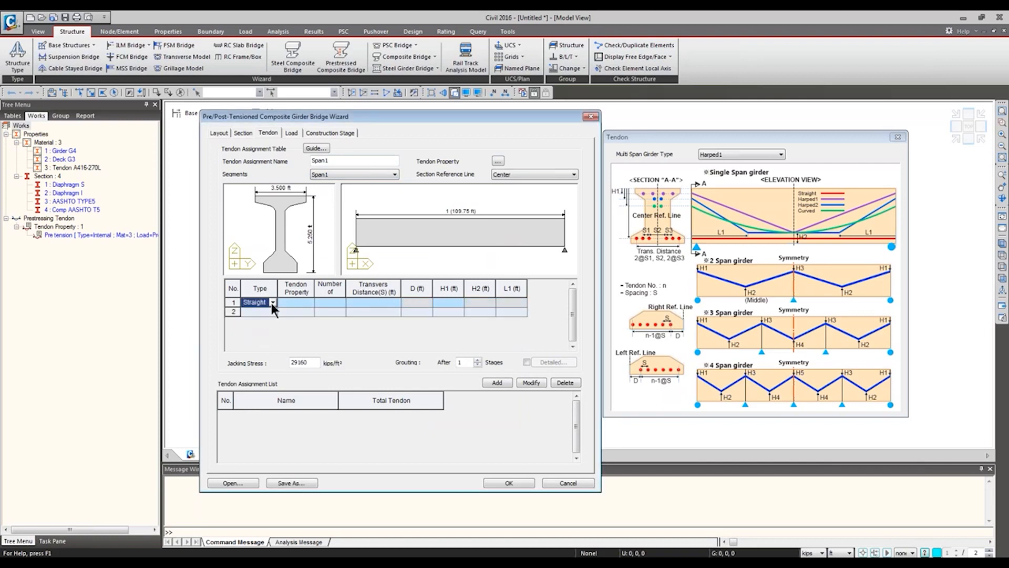
Try the Harped1, Harped2 and Curved types in the first tendon row and return it to Straight
left_click(272, 301)
left_click(266, 318)
left_click(273, 303)
left_click(257, 327)
left_click(457, 302)
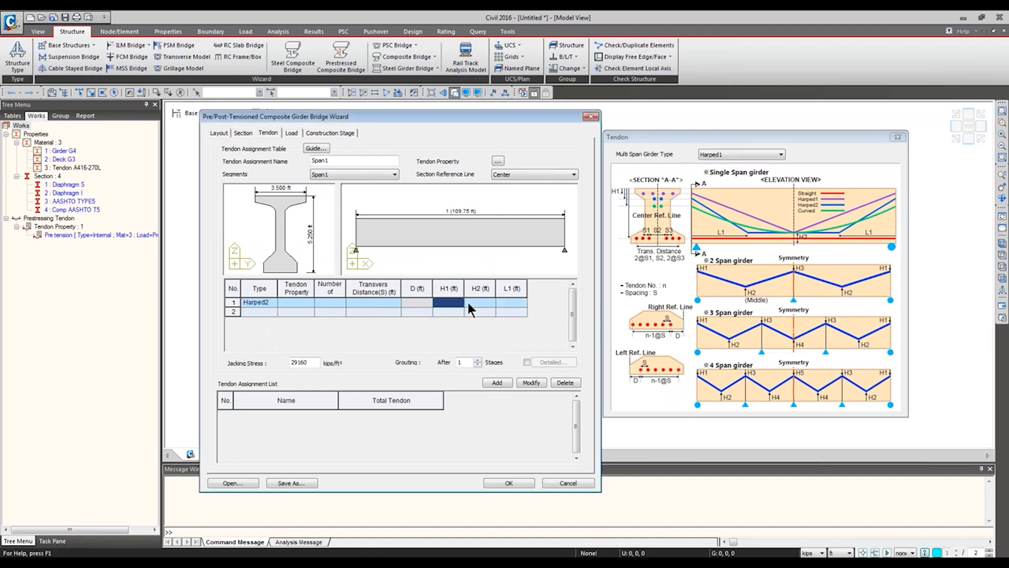
left_click(276, 302)
left_click(264, 334)
left_click(273, 303)
left_click(264, 311)
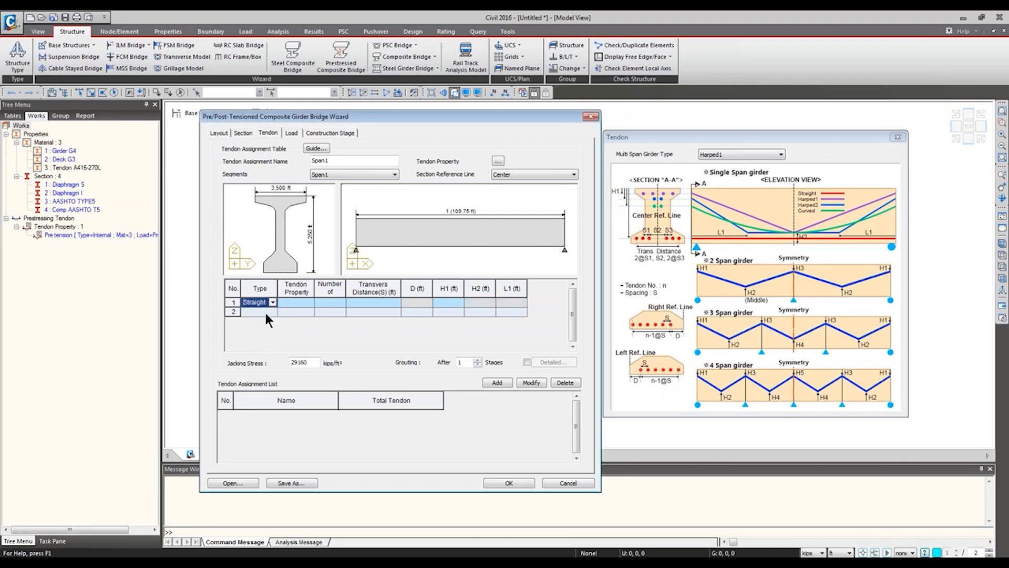
left_click(298, 305)
left_click(310, 303)
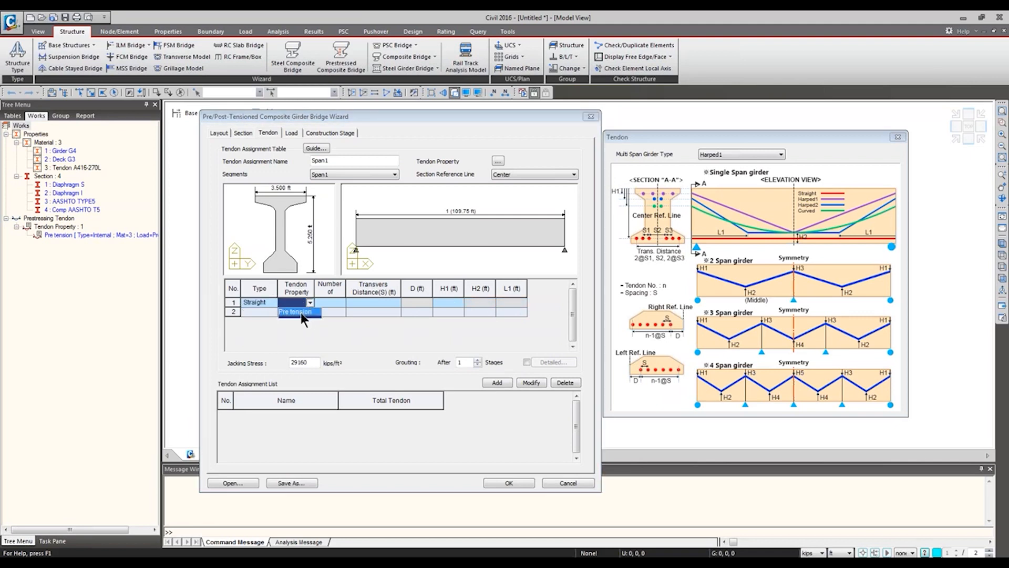
left_click(301, 312)
left_click(336, 301)
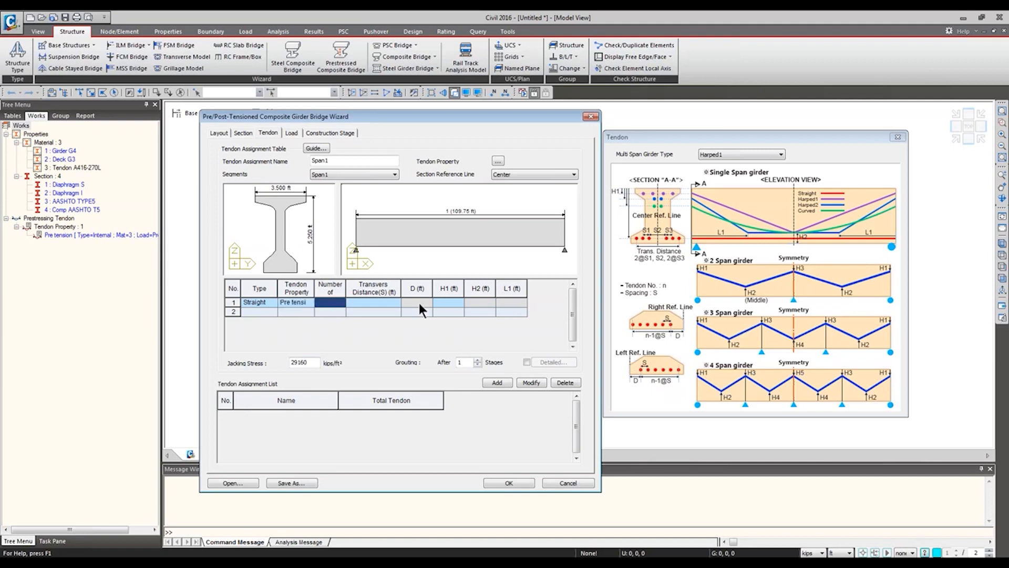
type("12")
left_click(379, 301)
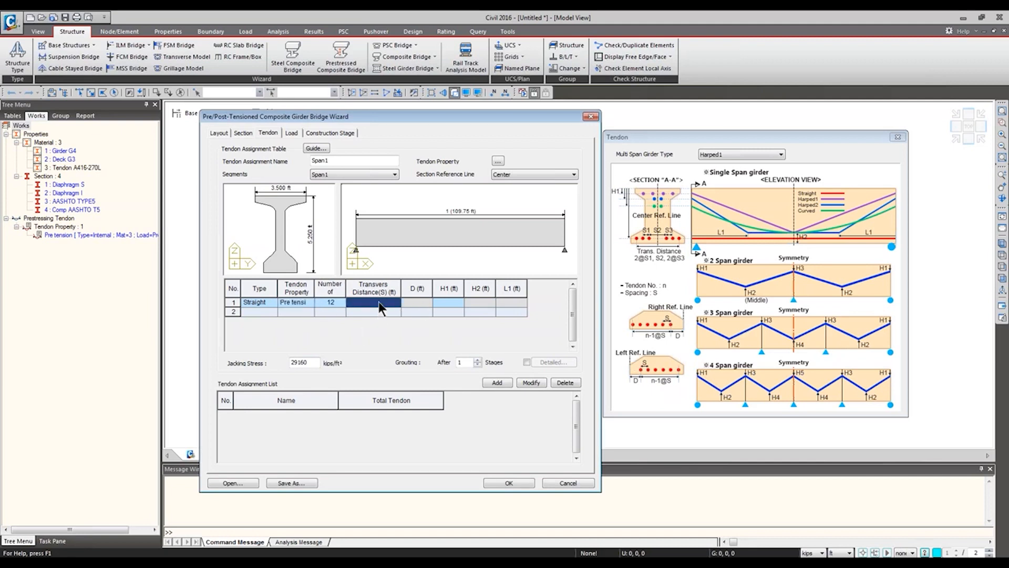
type("11@0.1667")
left_click(461, 303)
type("4.8333")
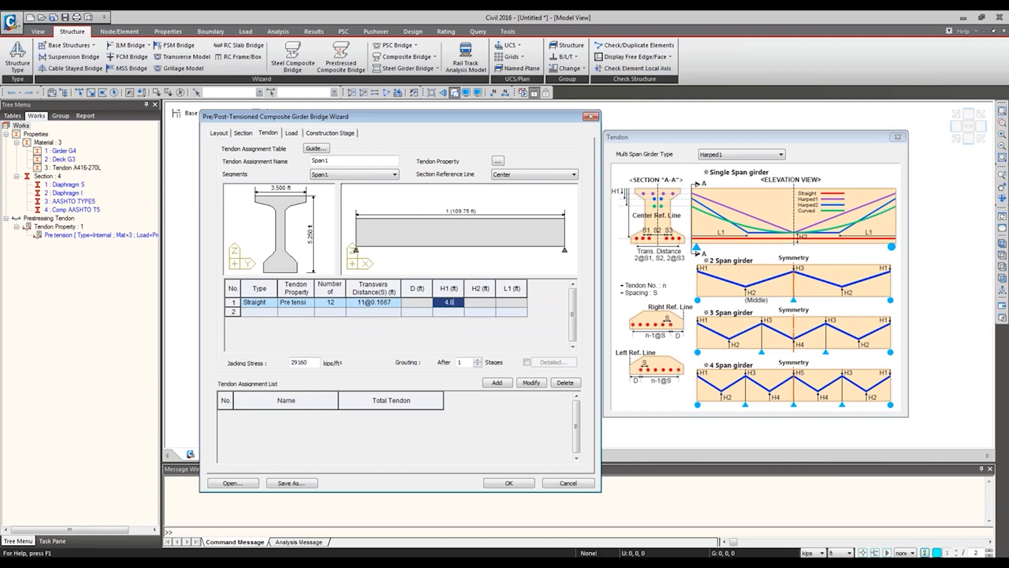
key("Return")
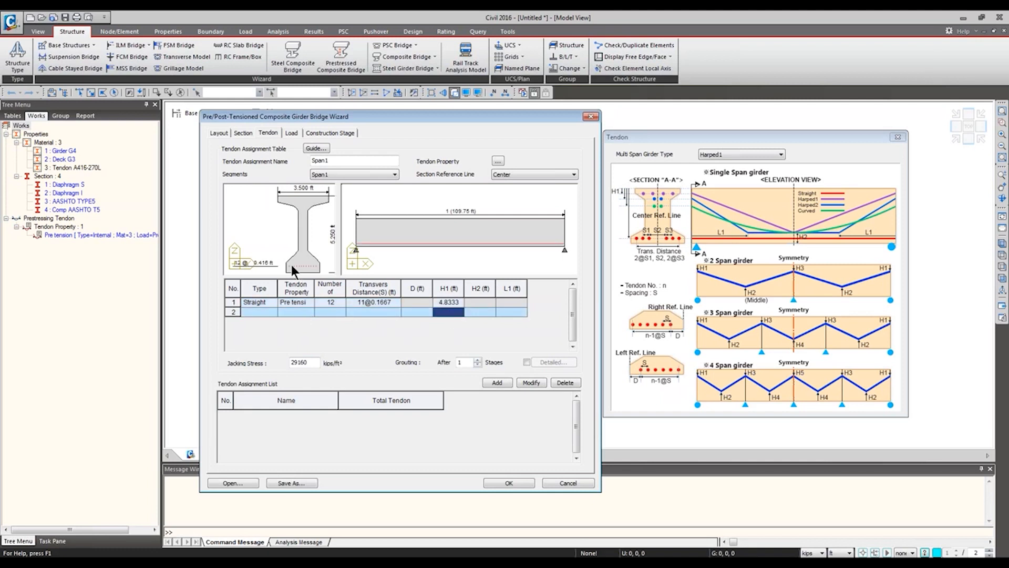
Examine the placement of the first tendon row in the girder's cross-section preview
scroll(292, 264, "up", 4)
mouse_move(307, 256)
middle_mouse_down()
mouse_move(277, 237)
mouse_move(261, 248)
mouse_move(285, 247)
mouse_move(307, 262)
middle_mouse_up()
scroll(302, 253, "down", 2)
scroll(304, 253, "down", 3)
scroll(303, 258, "up", 3)
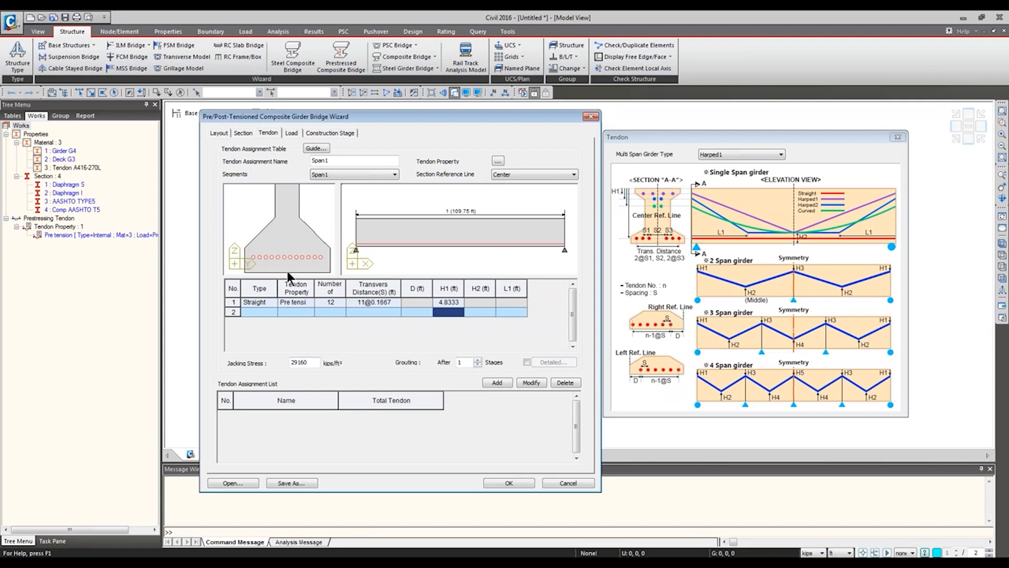
scroll(289, 271, "down", 3)
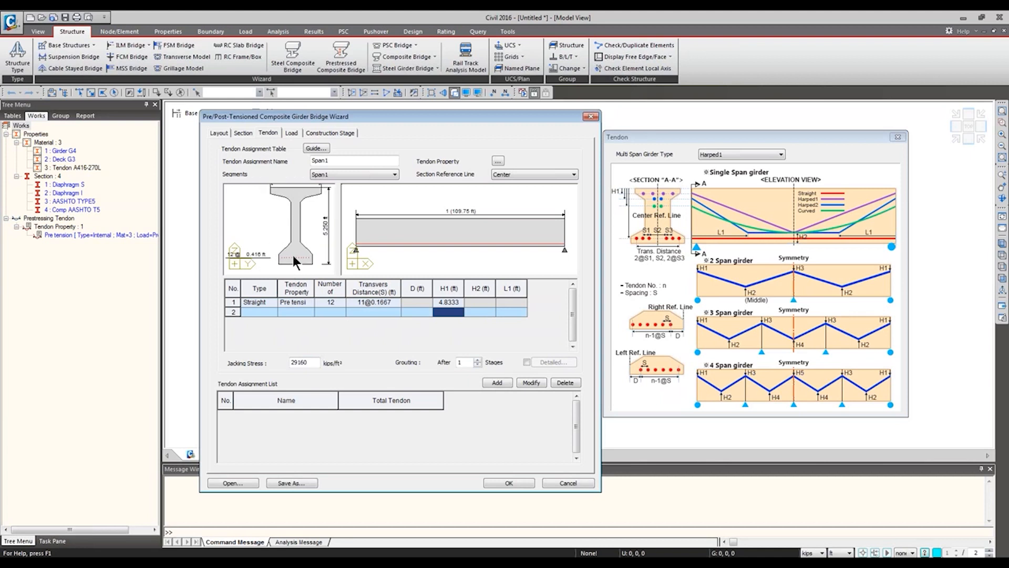
Set the tendon type to Straight in rows 2 to 5 of the tendon table
left_click(258, 314)
left_click(274, 312)
left_click(267, 321)
left_click(288, 315)
left_click(290, 320)
left_click(269, 321)
left_click(273, 321)
left_click(268, 331)
left_click(293, 319)
left_click(273, 331)
left_click(271, 340)
left_click(291, 333)
left_click(271, 340)
left_click(268, 349)
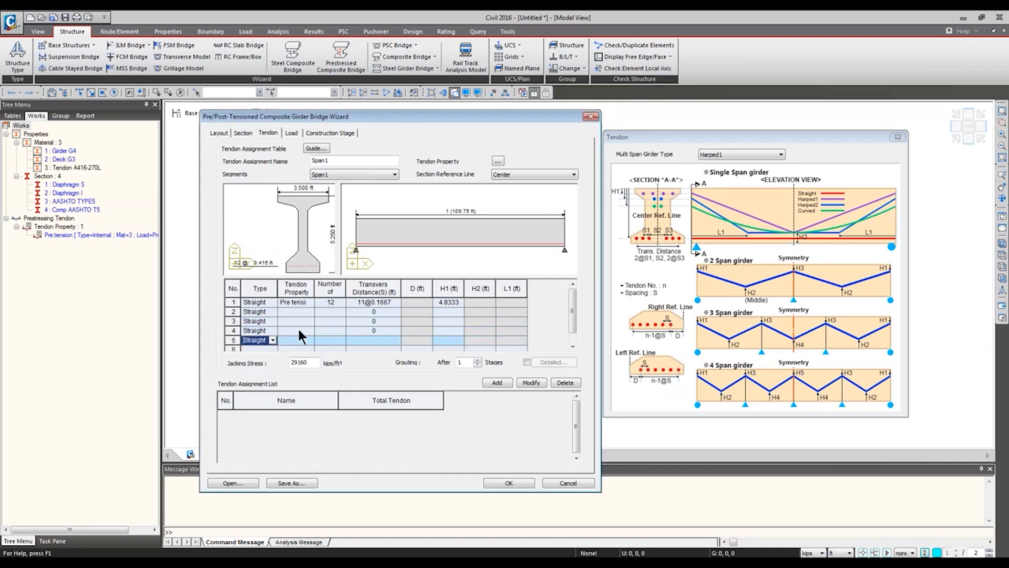
Fill rows 2 to 5 with the Pre tension property, 12, 10, 6 and 4 tendons, transverse distances, and H1 of 5.6667, 5.5, 5.3333 and 5.1667 ft
left_click(296, 329)
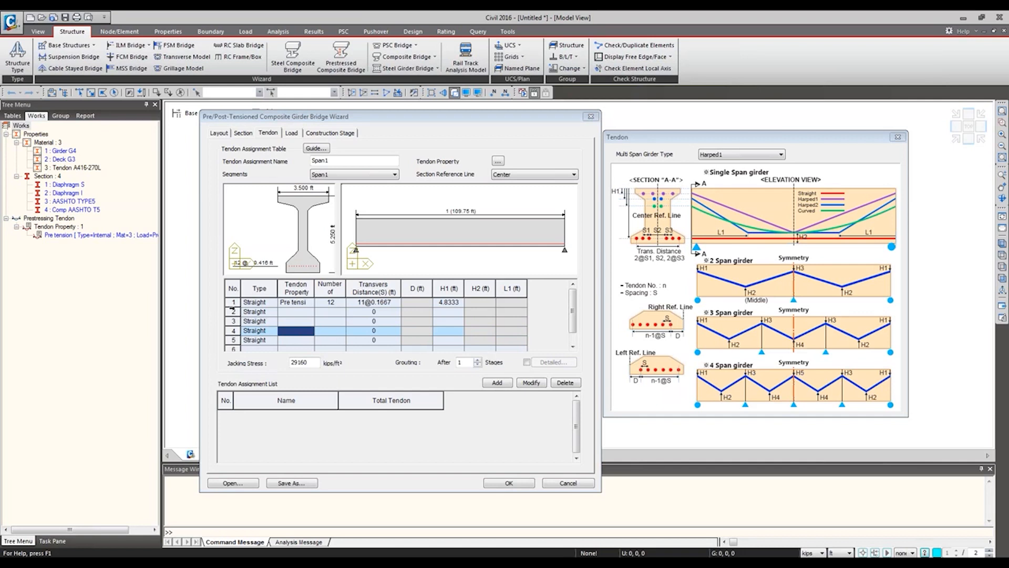
left_click(249, 311)
type("Pre tensi\t12 Pre tensi\t10 Pre tensi\t6 Pre tensi\t4")
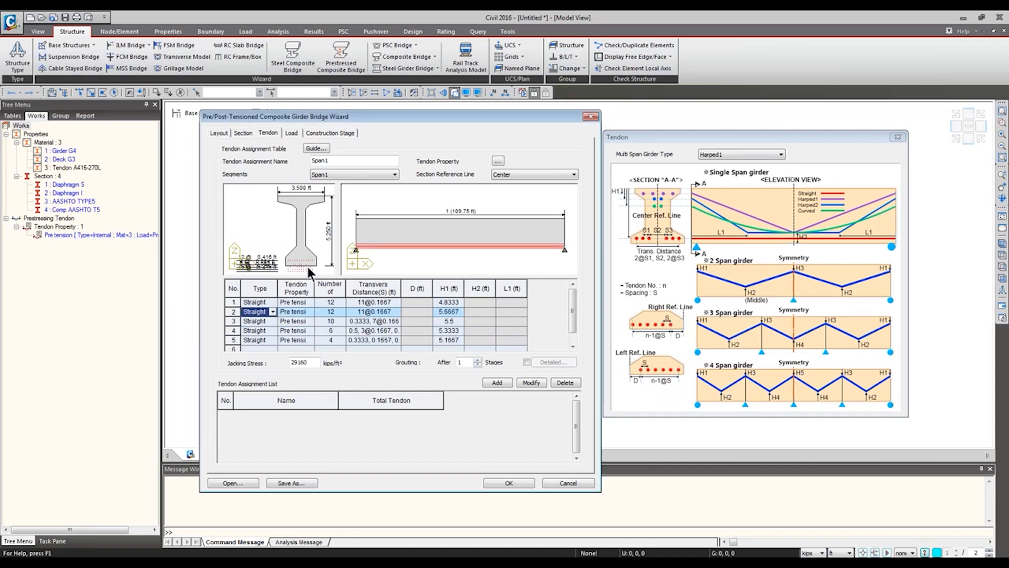
Set H1 of tendon rows 2, 3 and 4 to 4.6667, 4.5 and 4.3333 ft
double_click(445, 313)
key("BackSpace")
type("4")
double_click(449, 321)
key("BackSpace")
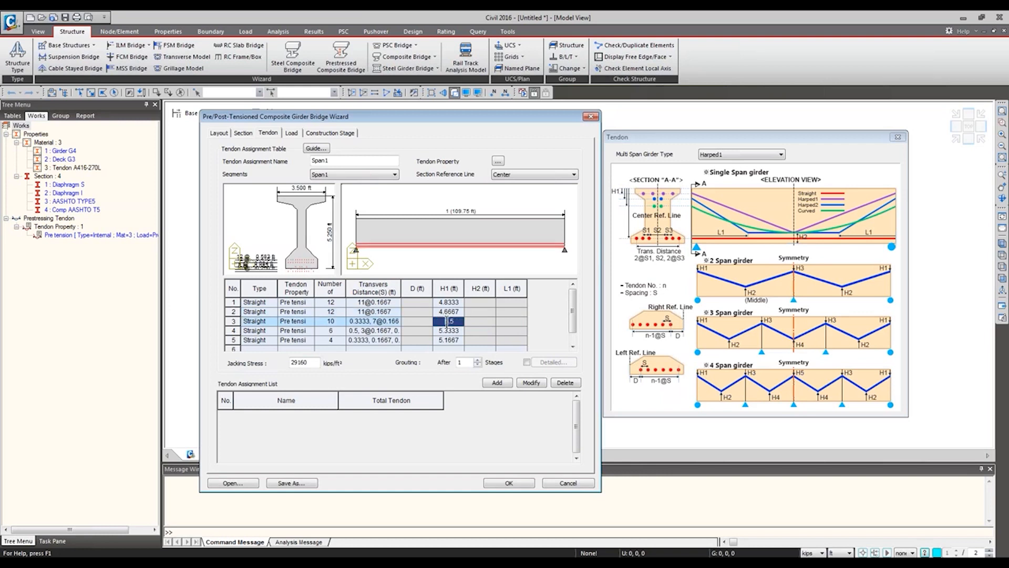
type("4")
double_click(442, 331)
key("BackSpace")
type("4")
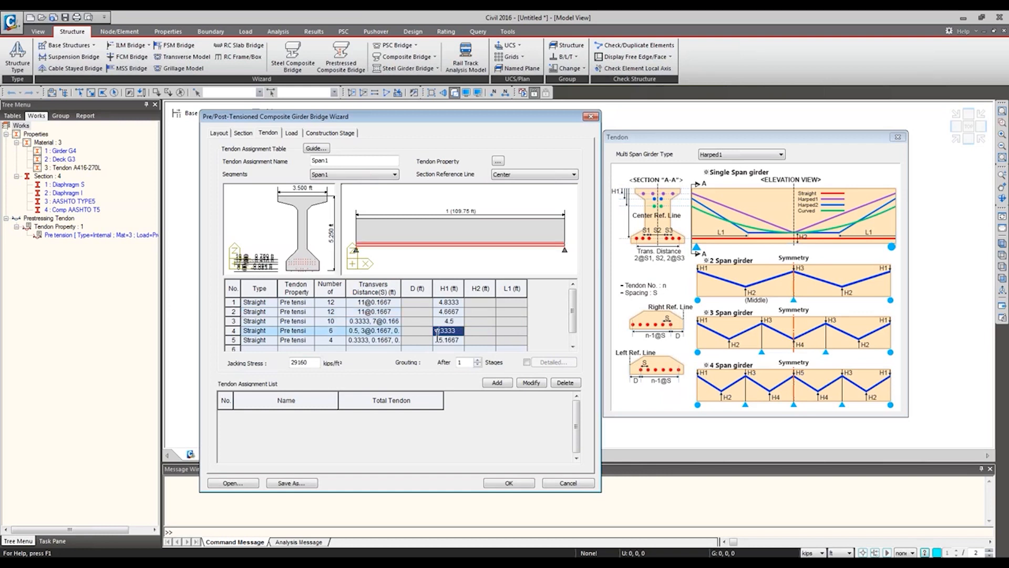
Set H1 of tendon row 5 to 4.1667 ft
double_click(441, 340)
type("4")
left_click(455, 324)
left_click(445, 340)
type(".")
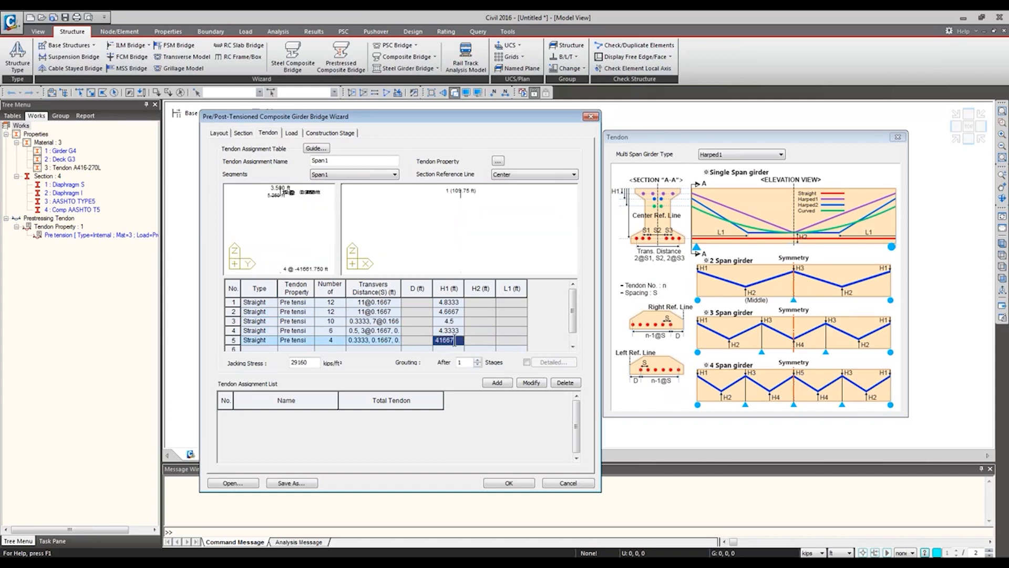
left_click(455, 332)
left_click(447, 323)
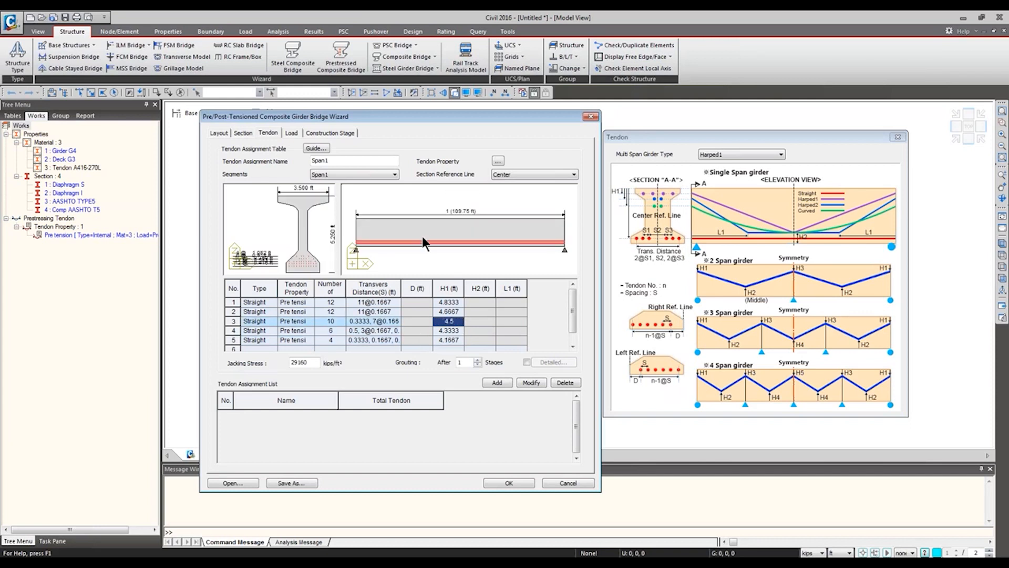
Check the five tendon rows in the elevation and section previews and add Span1 to the tendon assignment list
scroll(426, 236, "up", 5)
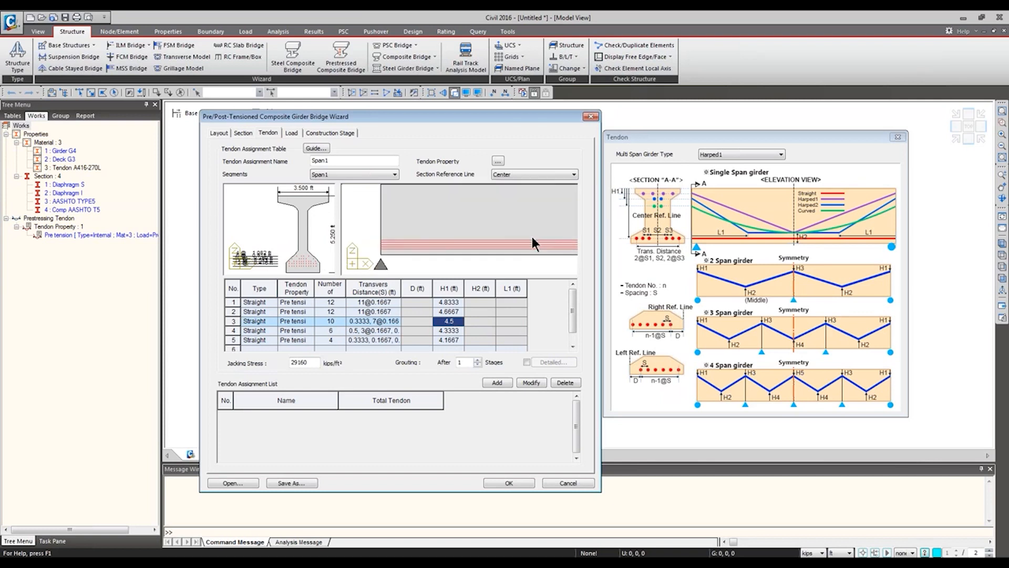
scroll(532, 237, "down", 5)
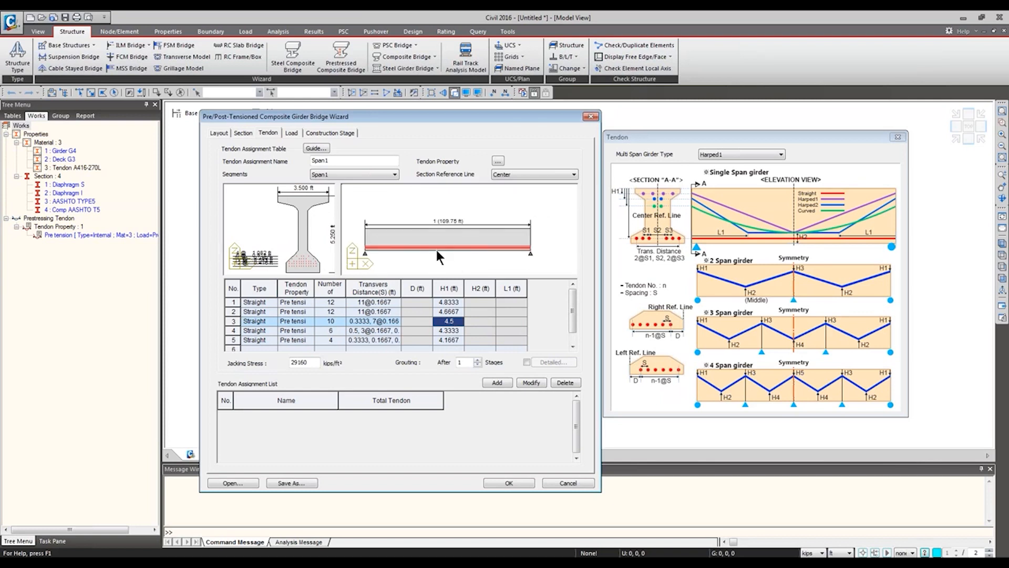
scroll(292, 260, "up", 5)
middle_click_drag(306, 228, 286, 240)
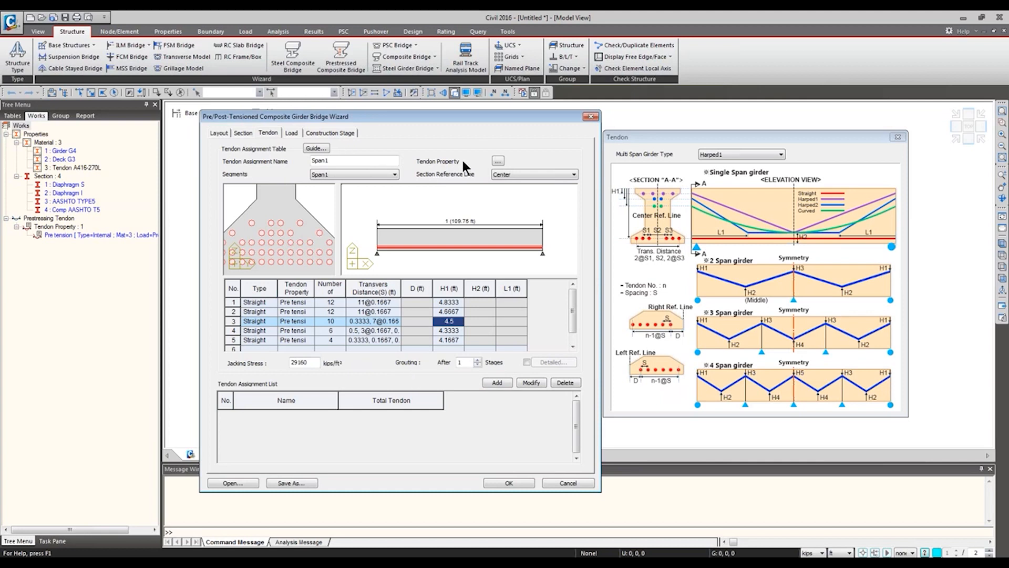
left_click(497, 382)
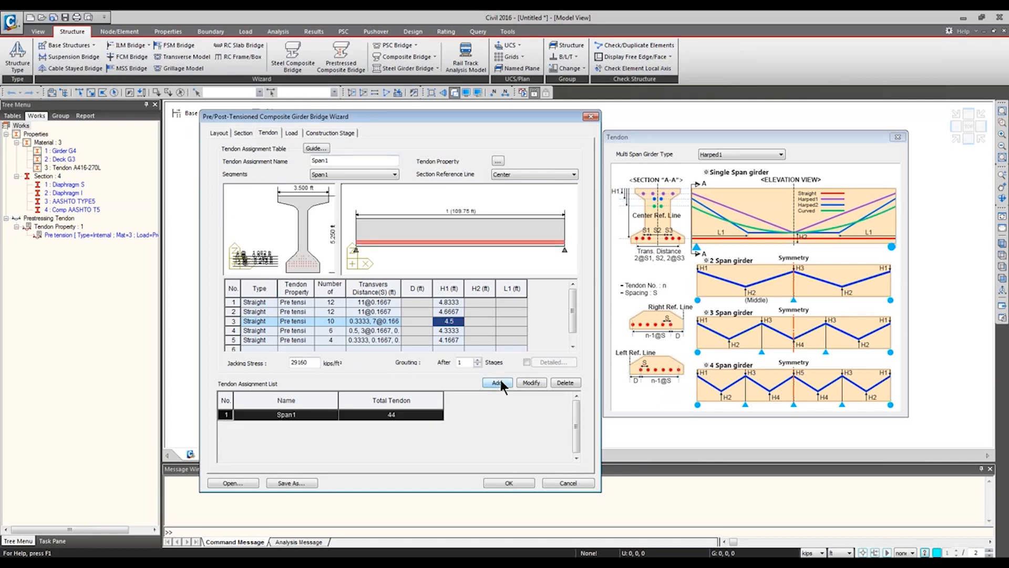
Choose Span2 as the segment and add it to the tendon assignment list with the same tendon layout
left_click(352, 178)
left_click(349, 191)
left_click(498, 383)
left_click(307, 321)
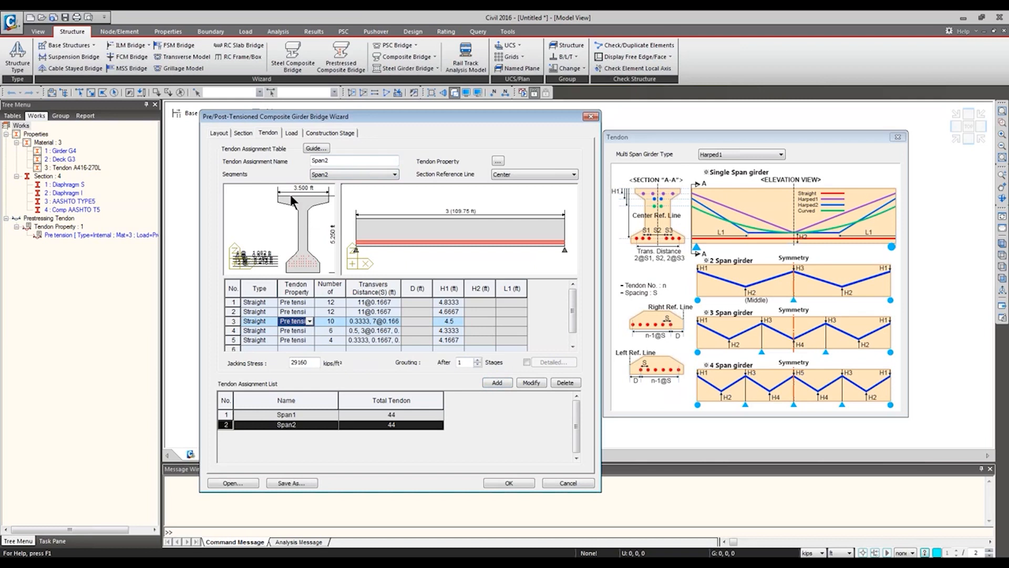
left_click(309, 330)
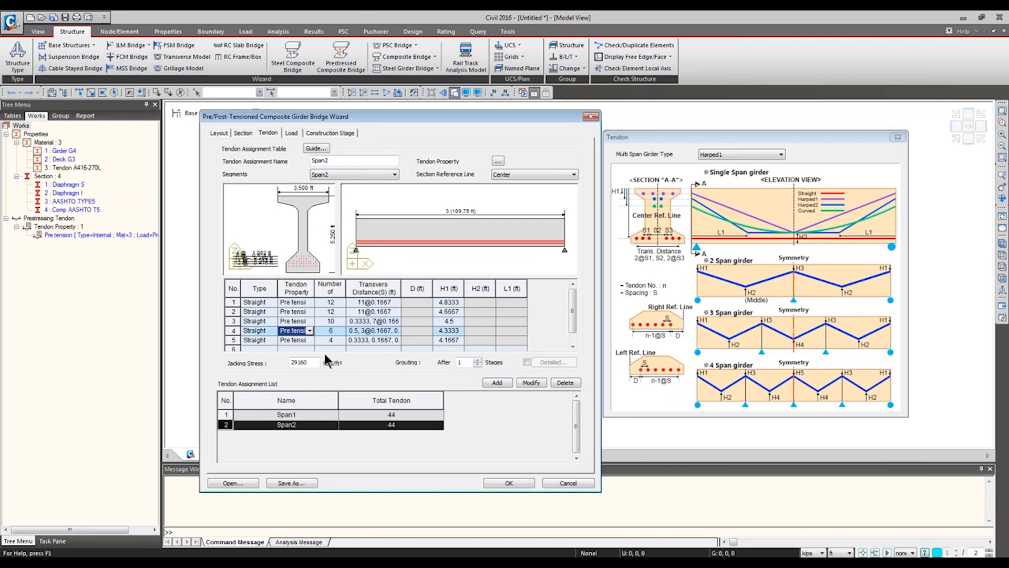
Review the wizard's pavement, barrier and dead load settings and go to the construction stage settings
left_click(292, 133)
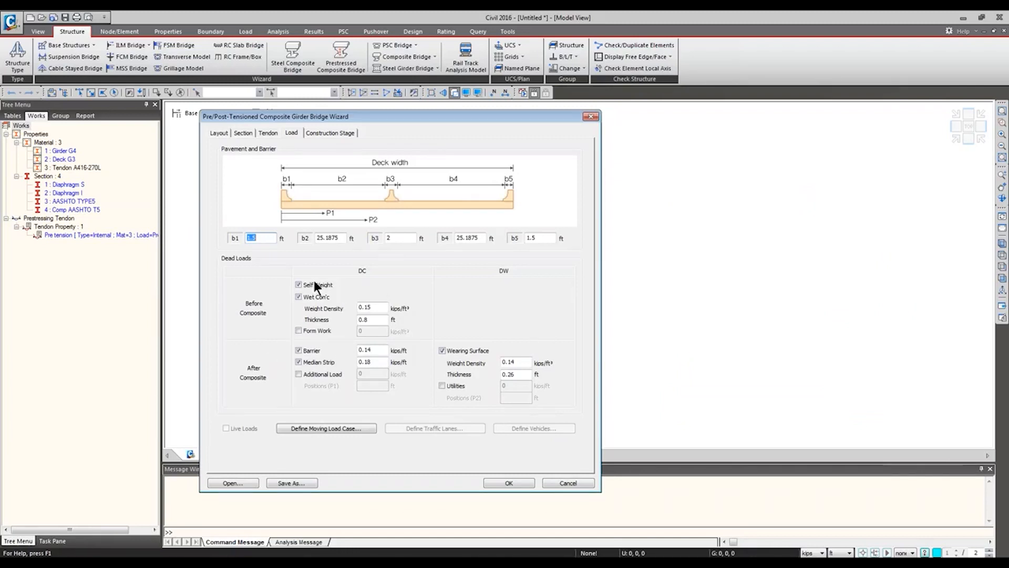
left_click(299, 283)
left_click(330, 133)
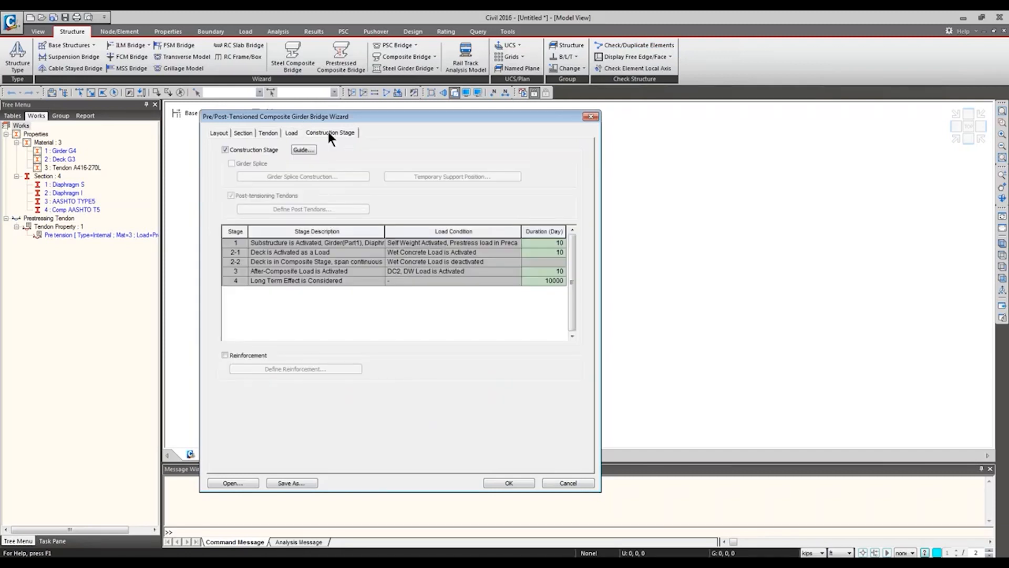
Look through the construction stage guide for the splice girder type and close it
left_click(303, 150)
left_click_drag(698, 116, 523, 165)
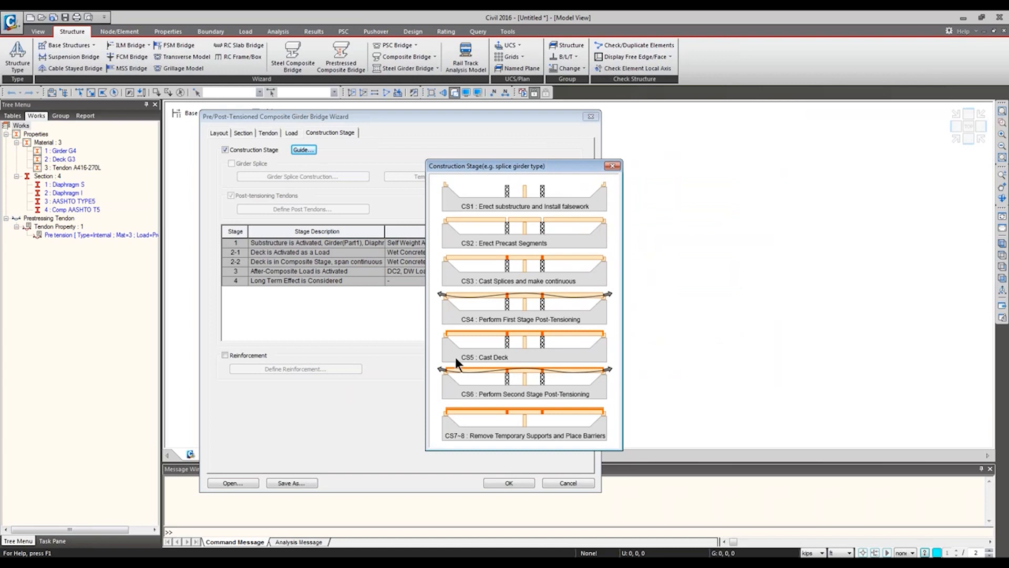
left_click(612, 165)
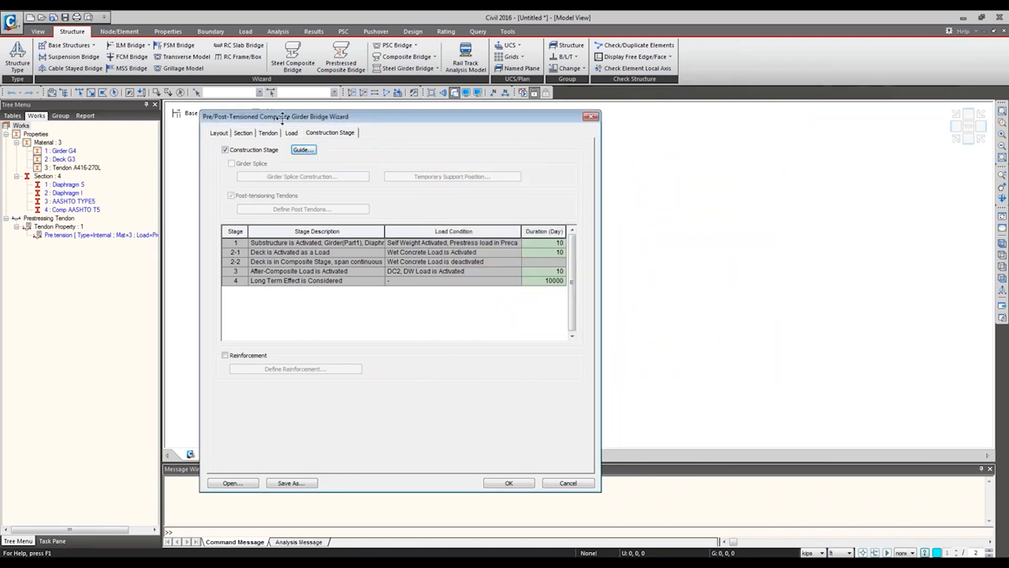
Generate the bridge model from the wizard settings and view the two-span deck in 3D
left_click(512, 482)
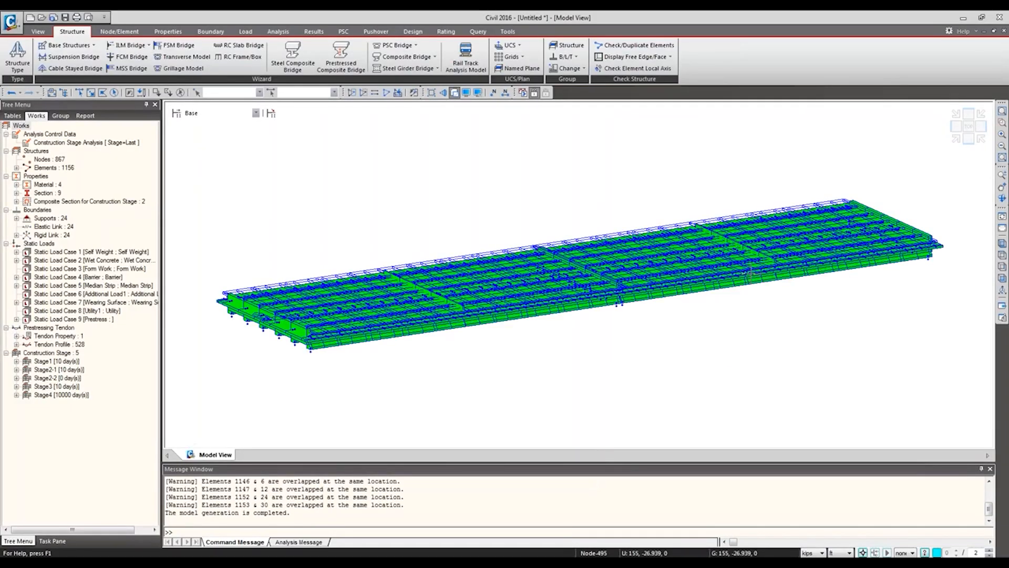
mouse_move(731, 315)
middle_mouse_down("ctrl")
mouse_move(716, 307)
mouse_move(743, 323)
mouse_move(727, 323)
middle_mouse_up("ctrl")
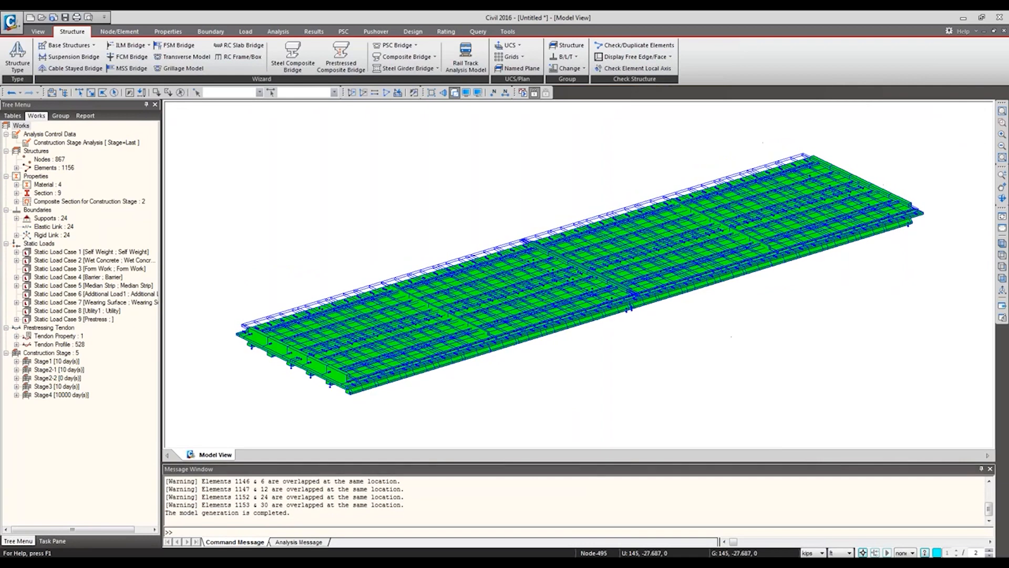
double_click(48, 192)
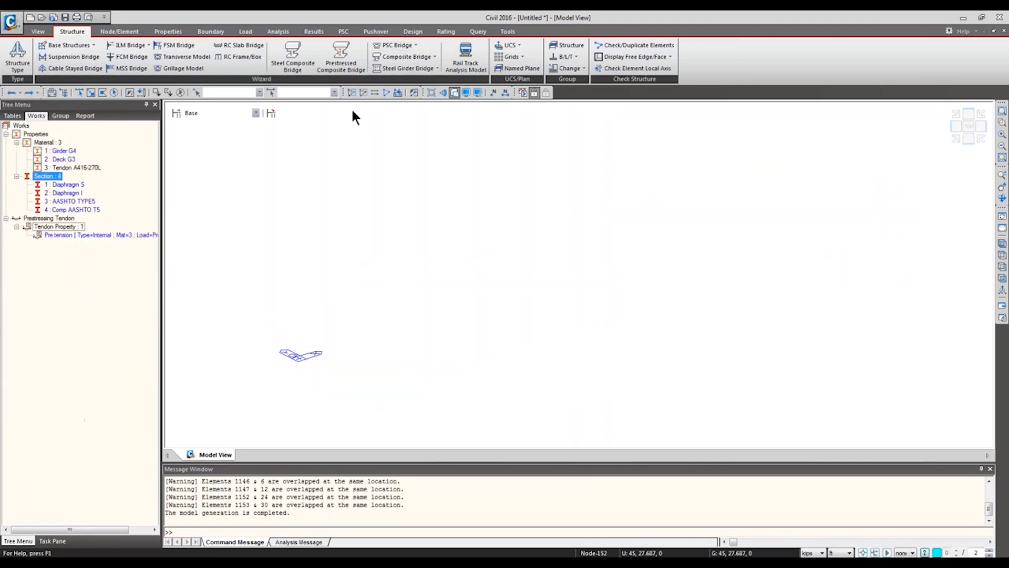
Change the offset of the Comp AASHTO T5 section to Center-Top
left_click(80, 210)
right_click(80, 210)
left_click(121, 346)
left_click(433, 425)
left_click(441, 263)
left_click(437, 278)
left_click(568, 317)
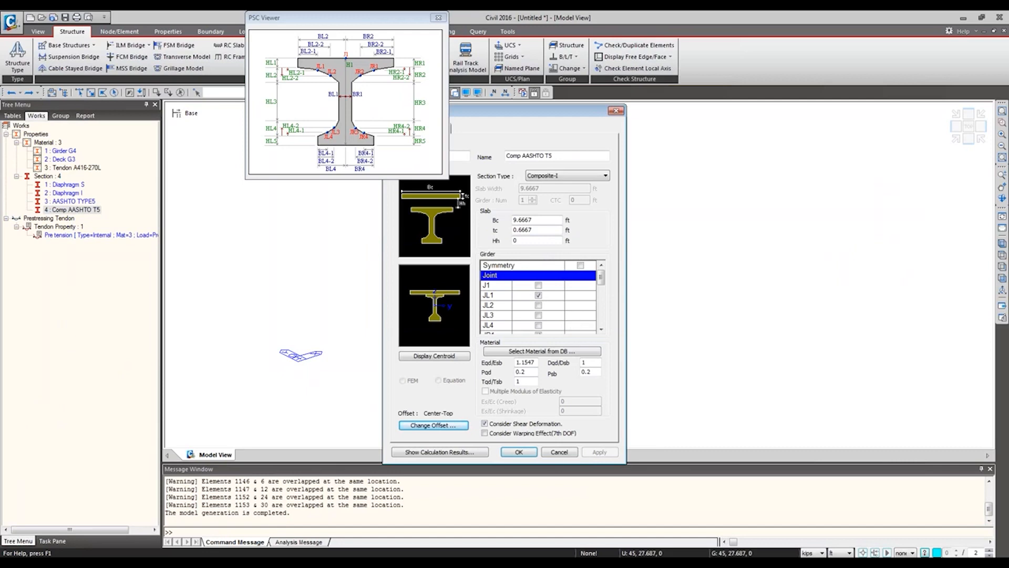
left_click(519, 452)
Start the prestressed composite bridge wizard again and load the saved settings file 0831_precast_2span.wzd
left_click(338, 68)
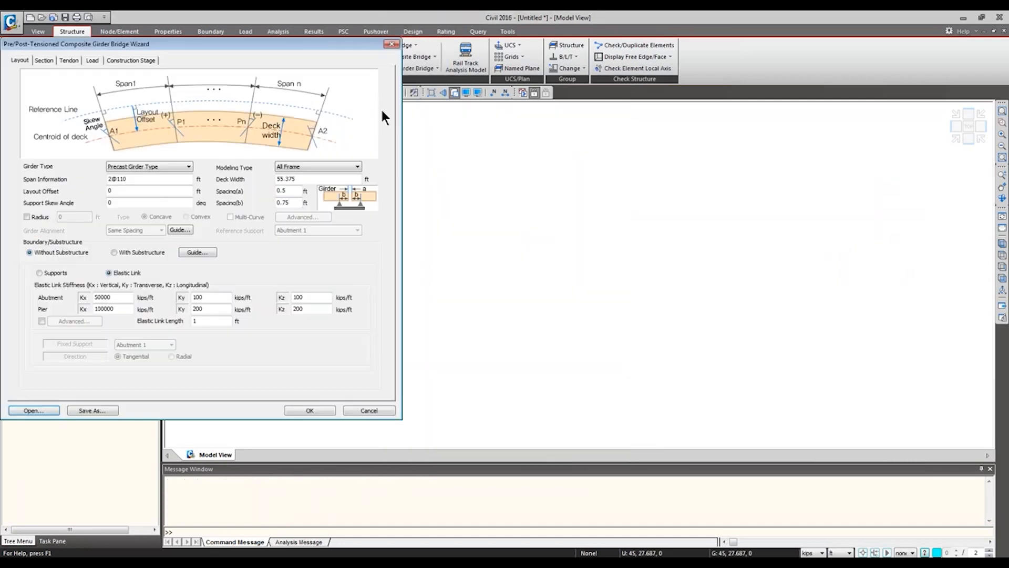
left_click_drag(325, 48, 677, 121)
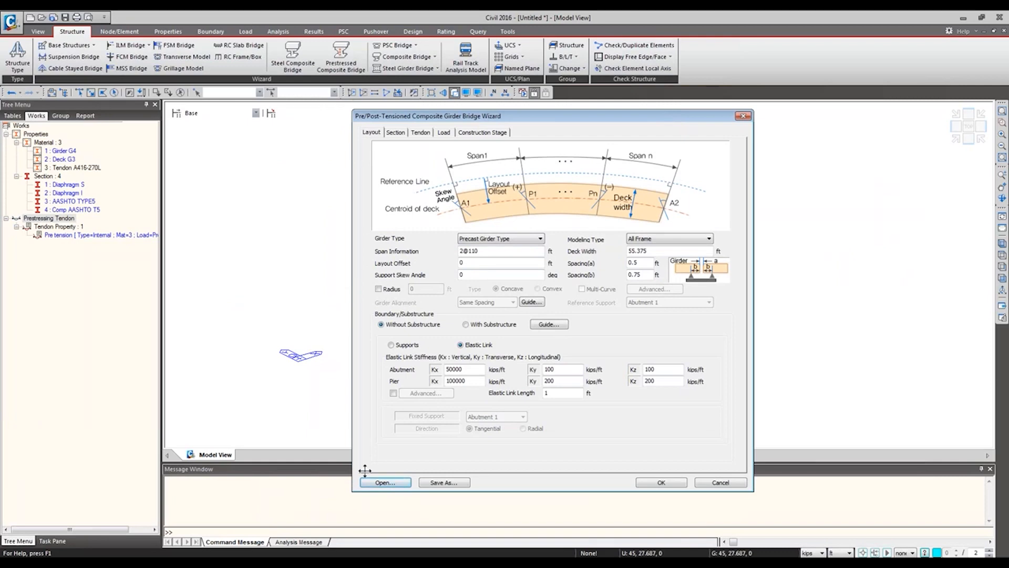
left_click(383, 482)
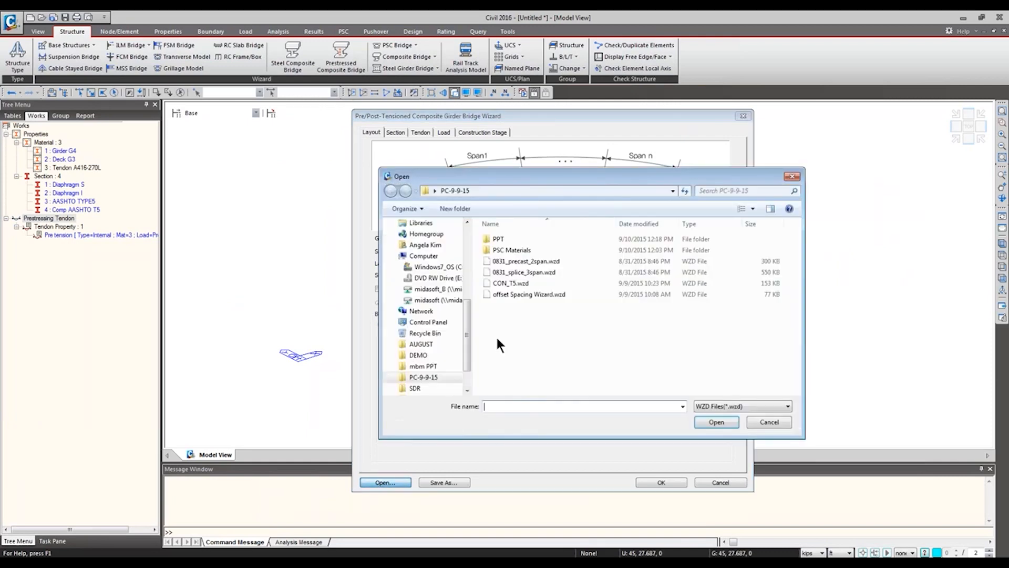
left_click(594, 260)
left_click(728, 421)
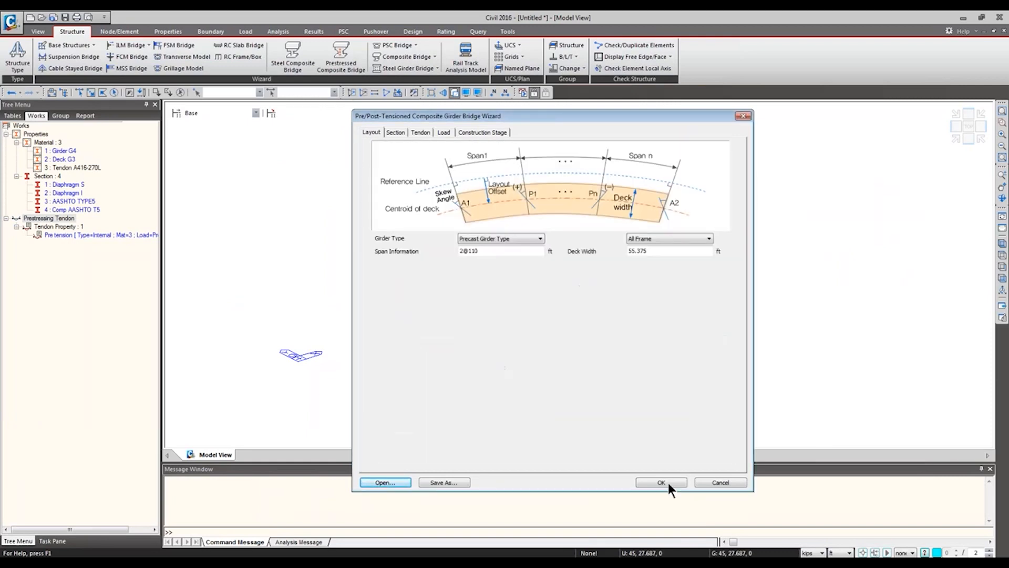
Assign the section 4:Comp AASHTO T5 to the girder division in Span 1 and Span 2
left_click(666, 482)
left_click(647, 330)
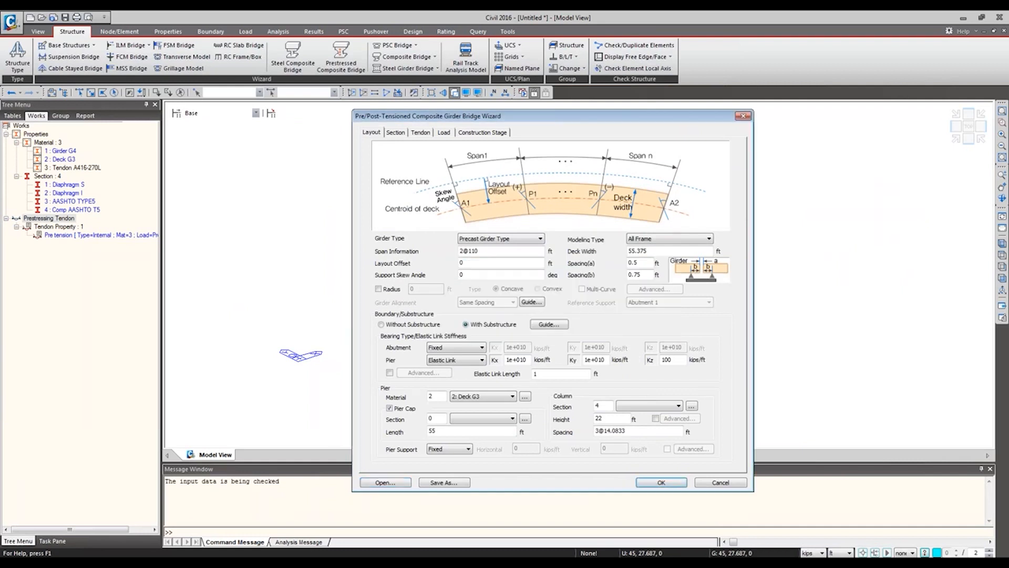
left_click(402, 133)
left_click(481, 392)
left_click(412, 343)
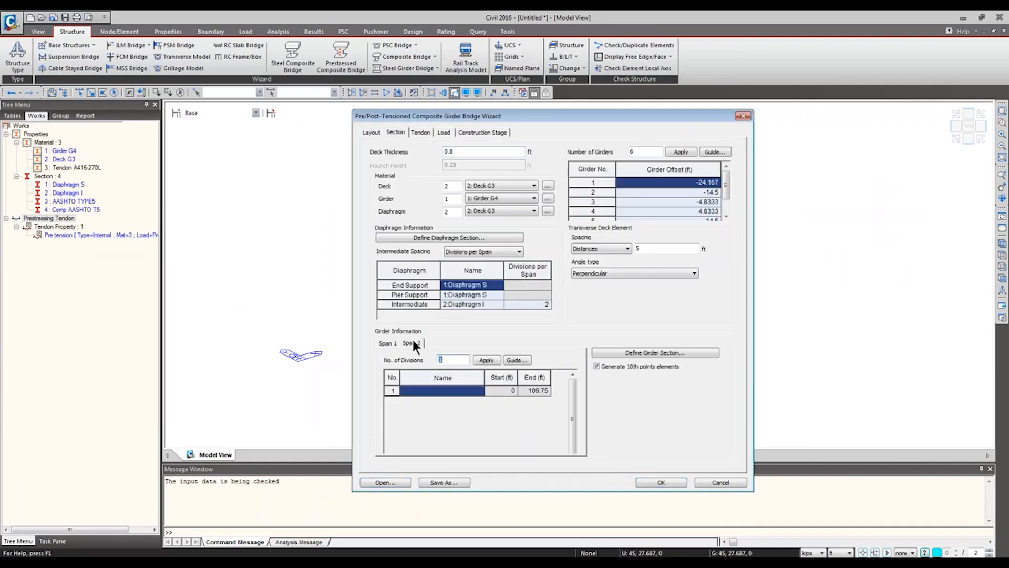
left_click(481, 390)
left_click(468, 400)
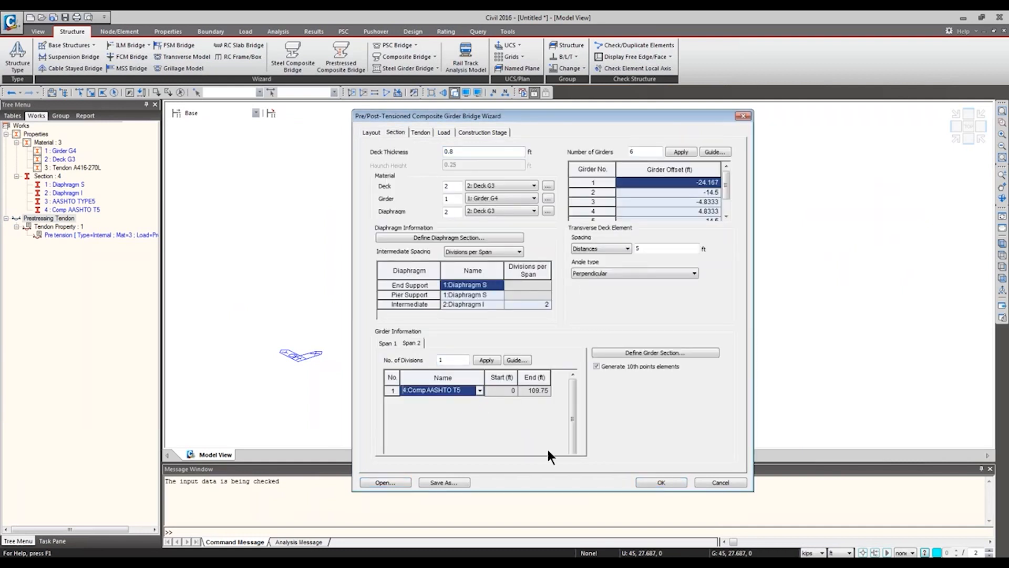
Switch the boundary condition to Without Substructure and generate the bridge model
left_click(654, 483)
left_click(647, 329)
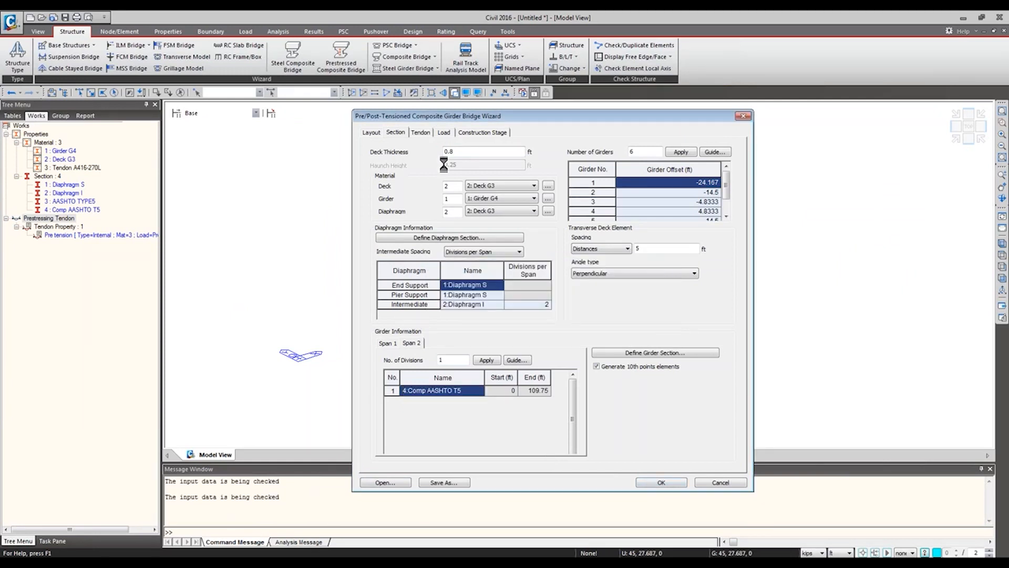
left_click(415, 326)
left_click(680, 482)
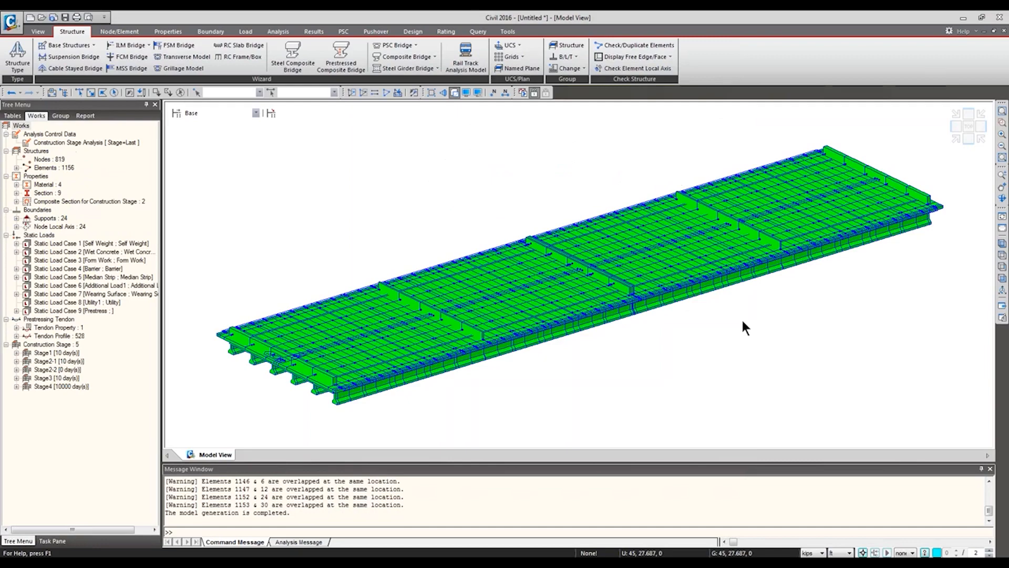
Examine the generated model up close, focusing on the girders and deck at the intermediate pier
mouse_move(742, 317)
middle_mouse_down("ctrl")
mouse_move(733, 311)
mouse_move(744, 300)
mouse_move(755, 309)
middle_mouse_up("ctrl")
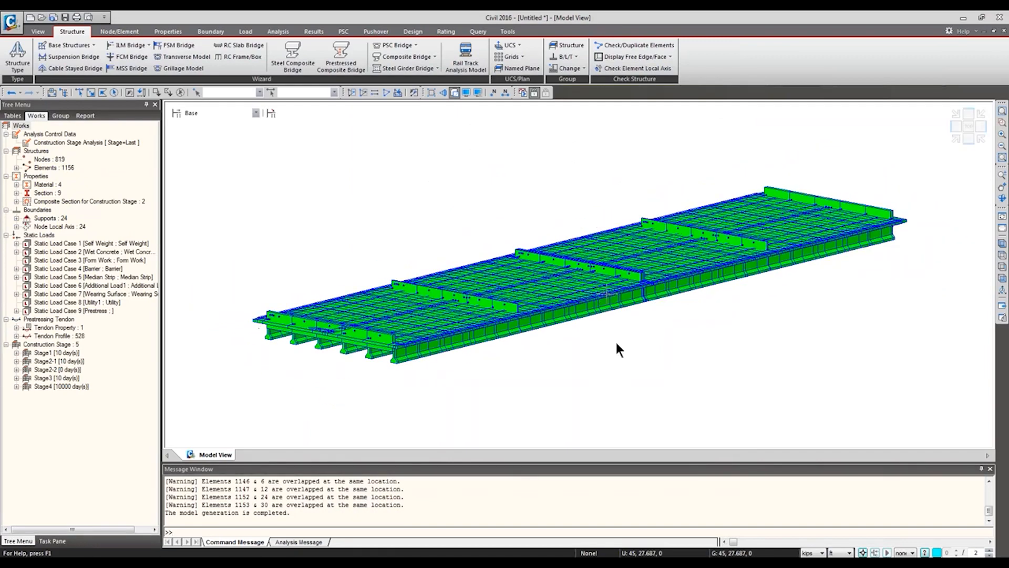
scroll(646, 300, "up", 6)
middle_click_drag(645, 289, 684, 277, "shift")
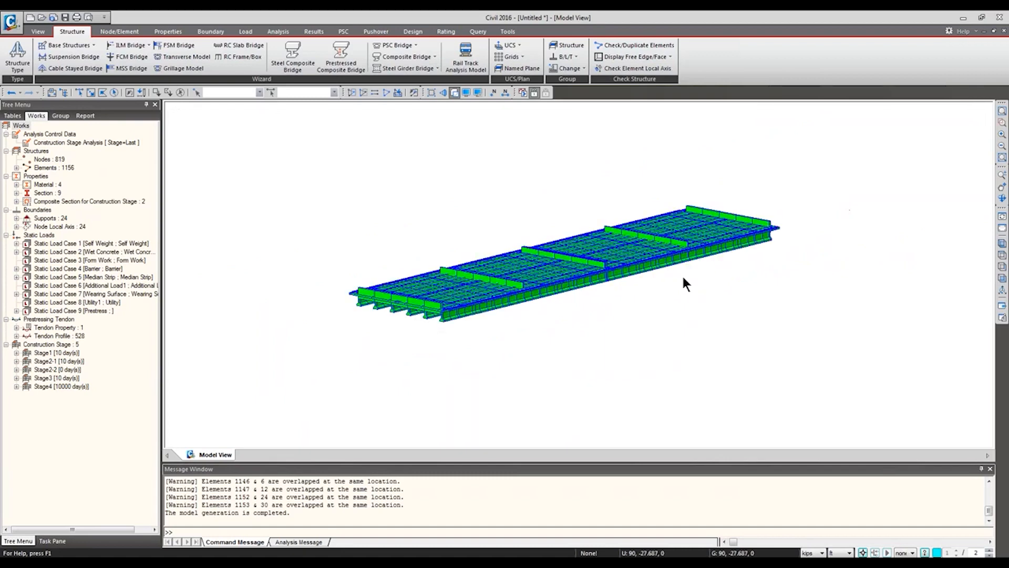
scroll(604, 283, "up", 6)
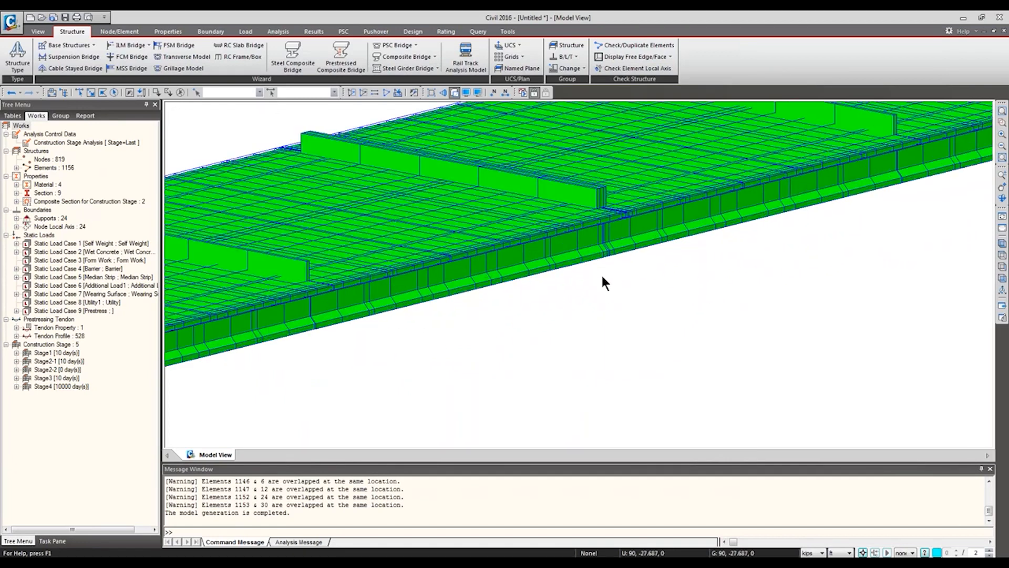
scroll(601, 272, "up", 4)
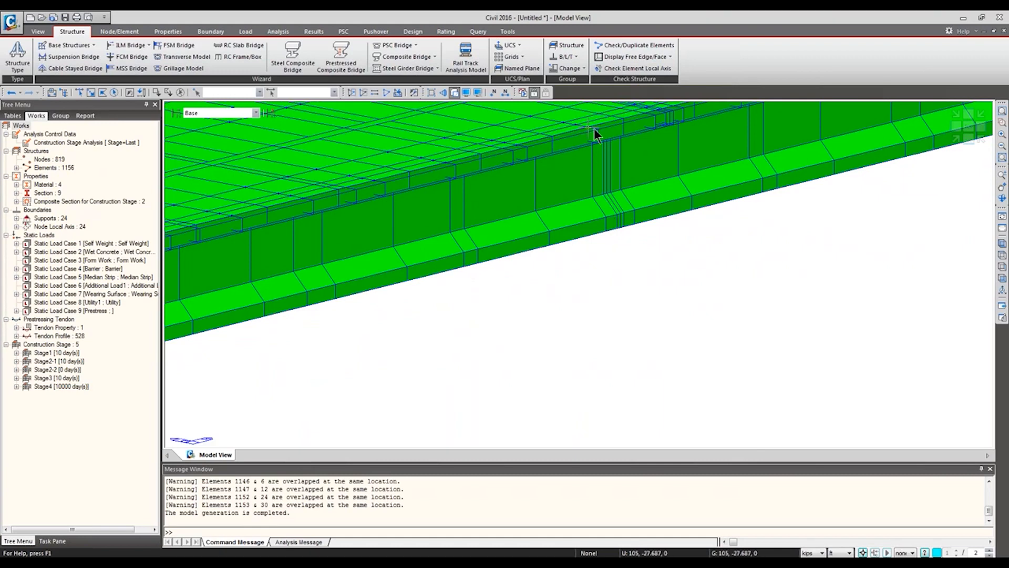
middle_click_drag(462, 263, 501, 260)
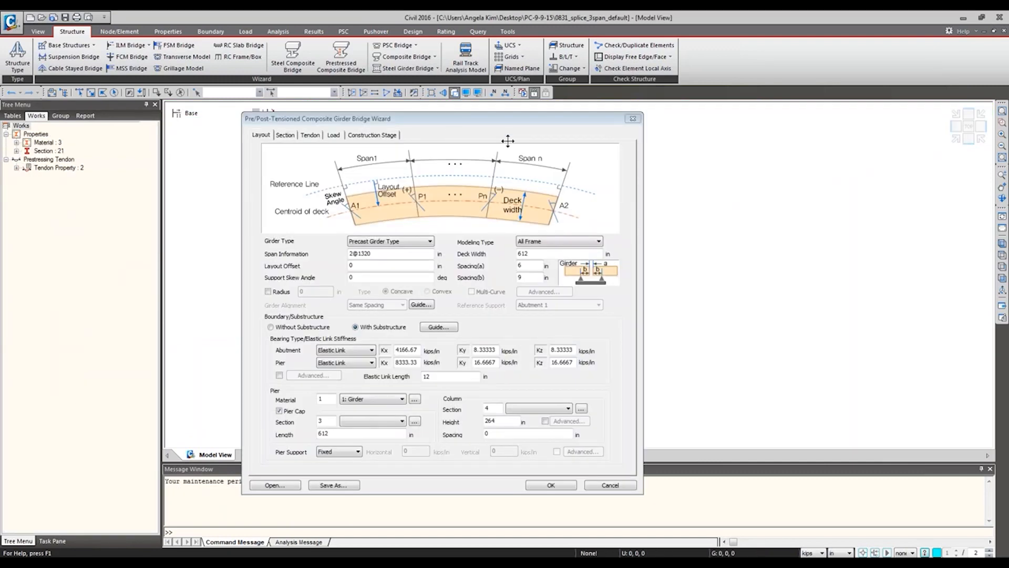
left_click_drag(416, 119, 459, 116)
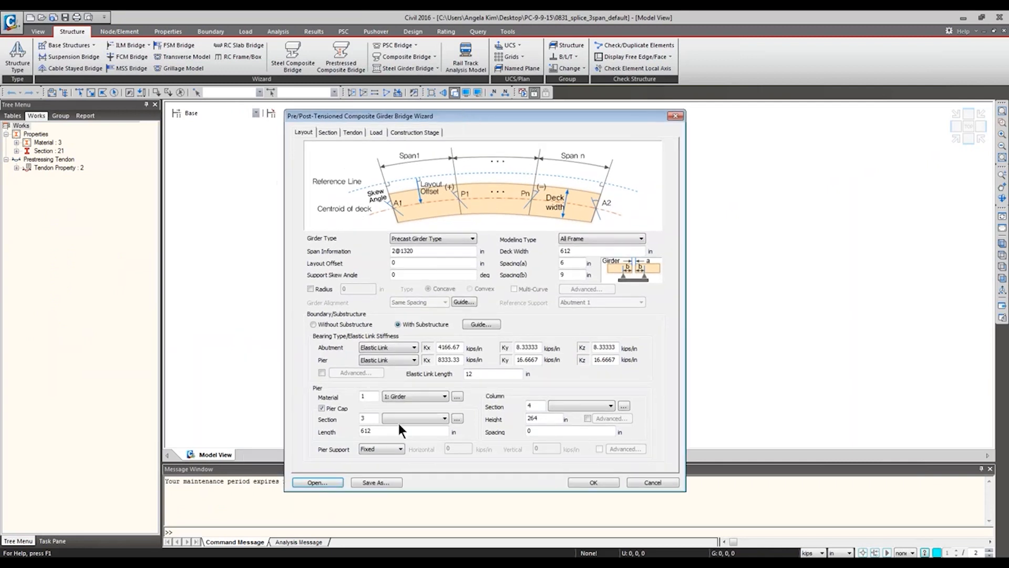
left_click(318, 482)
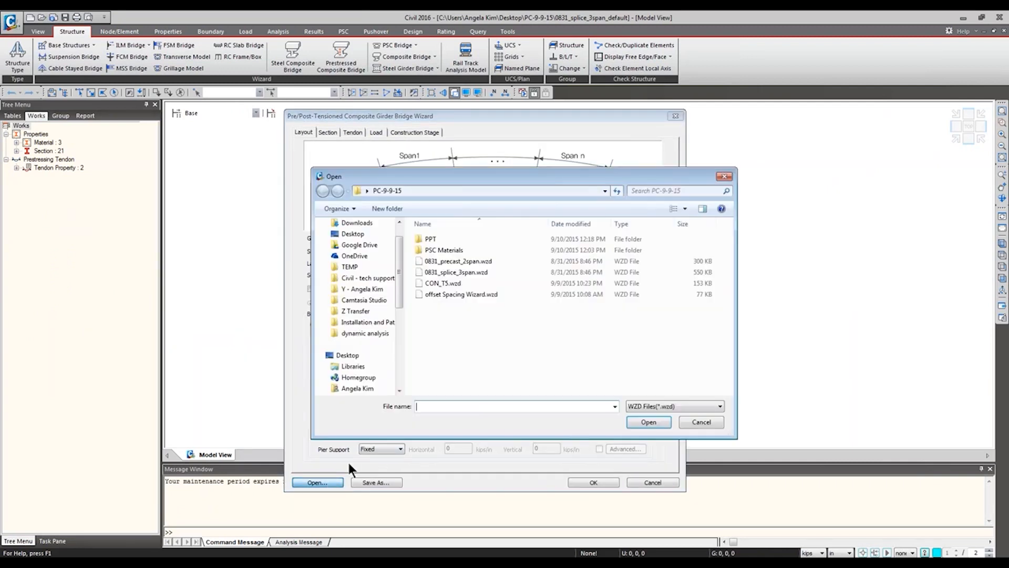
left_click(505, 272)
left_click(650, 422)
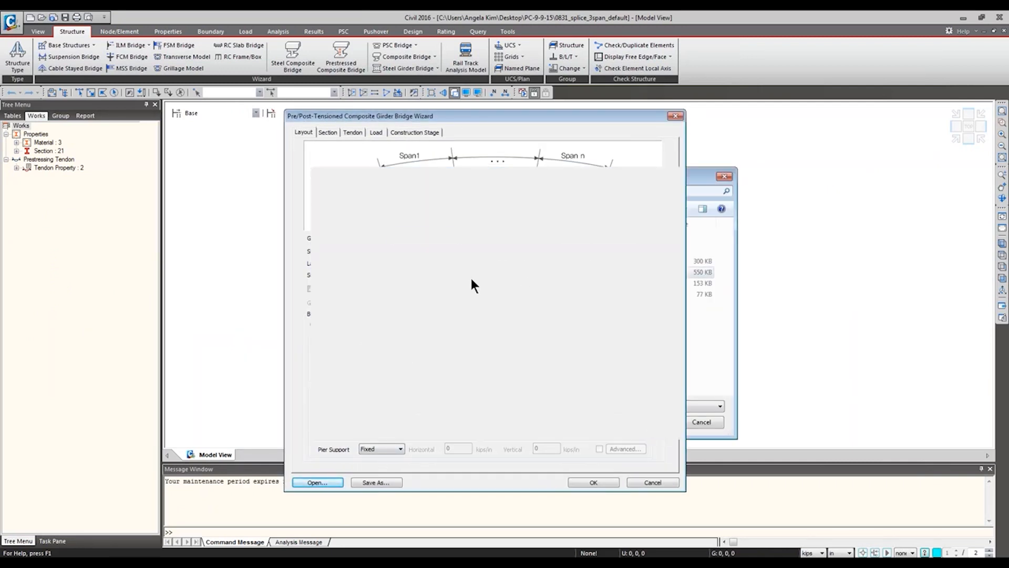
left_click_drag(486, 124, 485, 117)
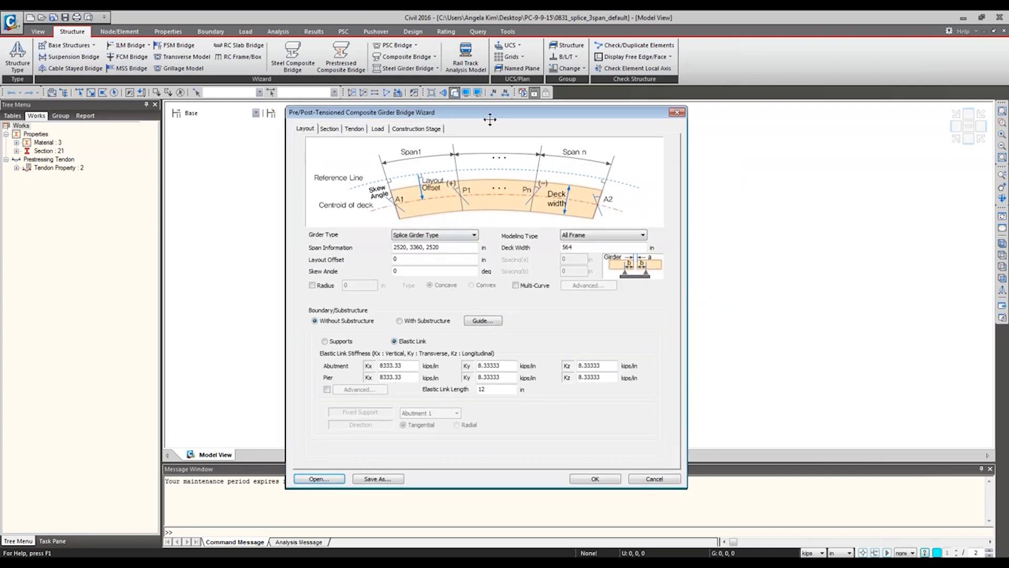
left_click(662, 476)
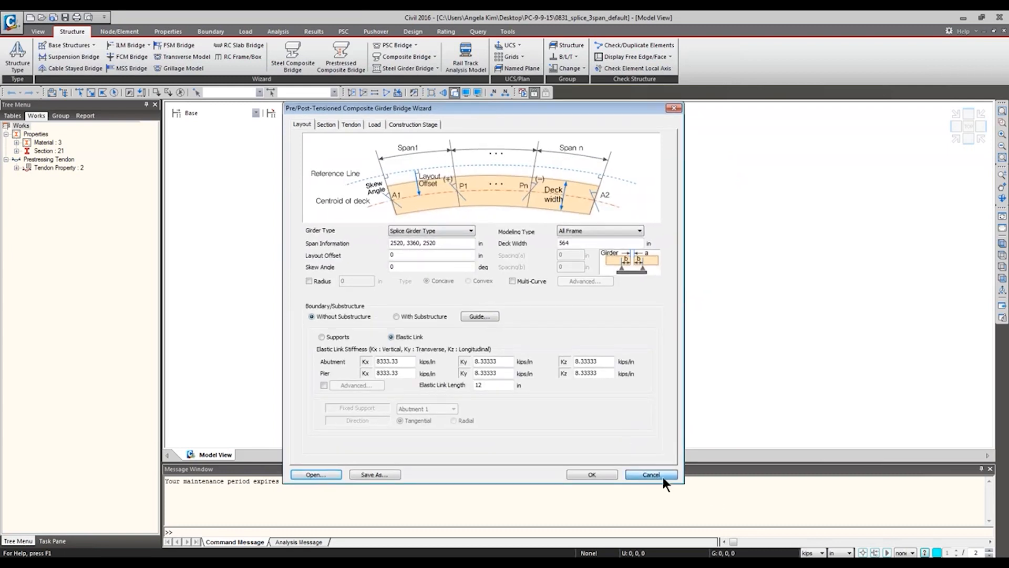
Set the model's length unit to ft
left_click(841, 552)
left_click(842, 552)
left_click(842, 553)
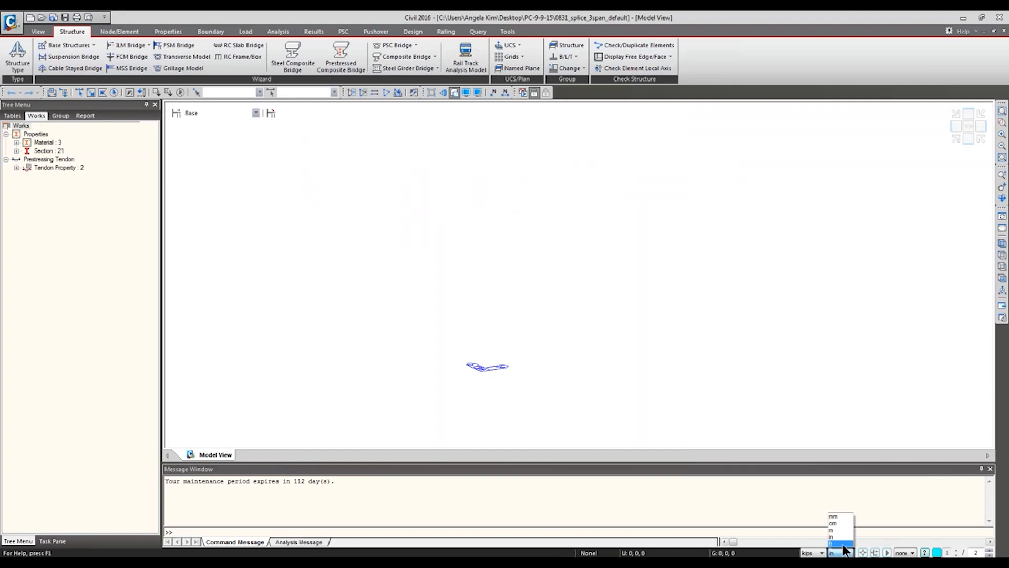
left_click(841, 542)
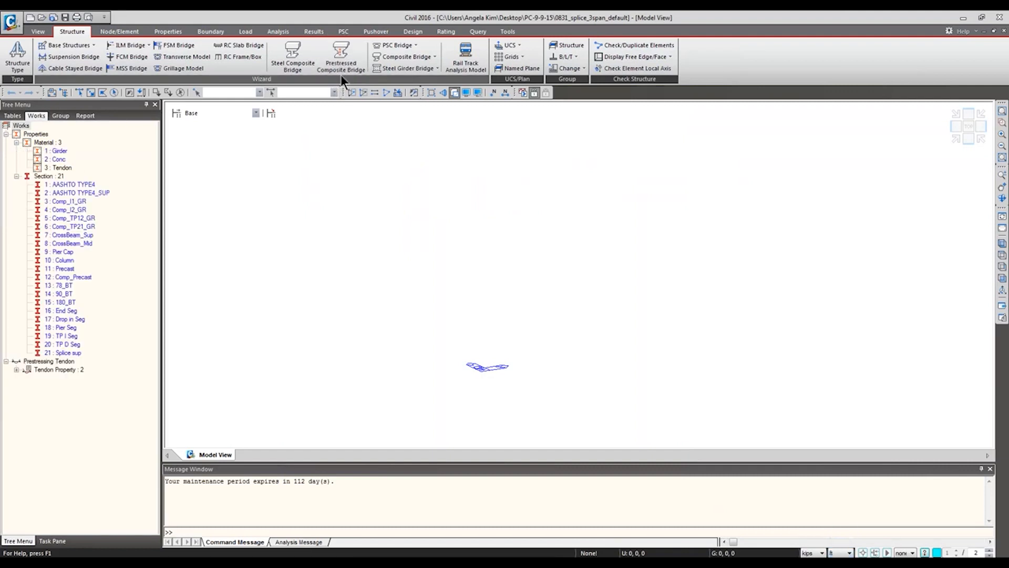
Start the prestressed composite bridge wizard and load the splice girder settings from 0831_splice_3span.wzd
left_click(342, 64)
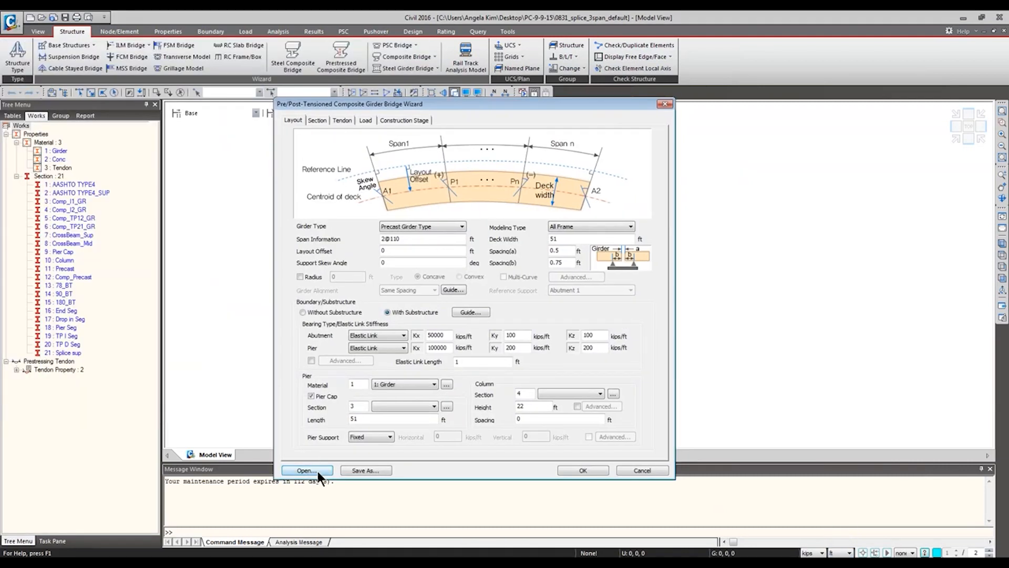
left_click(315, 470)
left_click(470, 259)
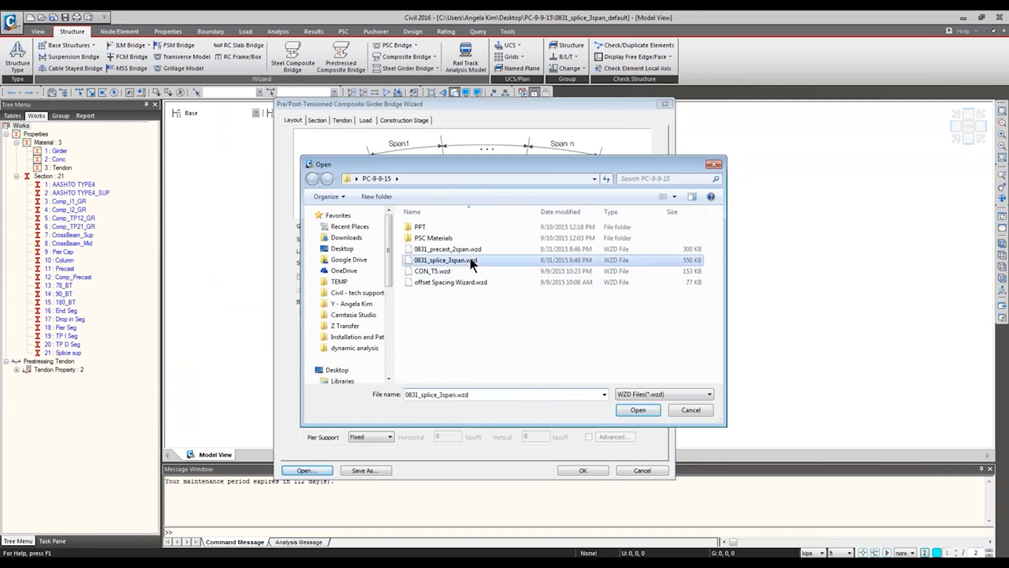
left_click(629, 411)
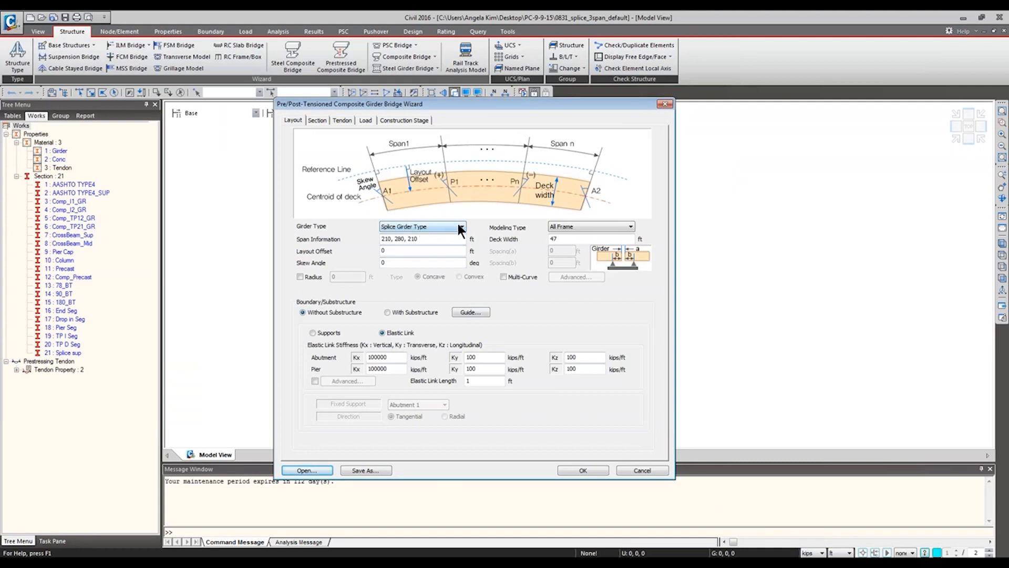
Review the splice girder's section settings and compare its segment table with the diaphragm and girder guide
left_click(316, 120)
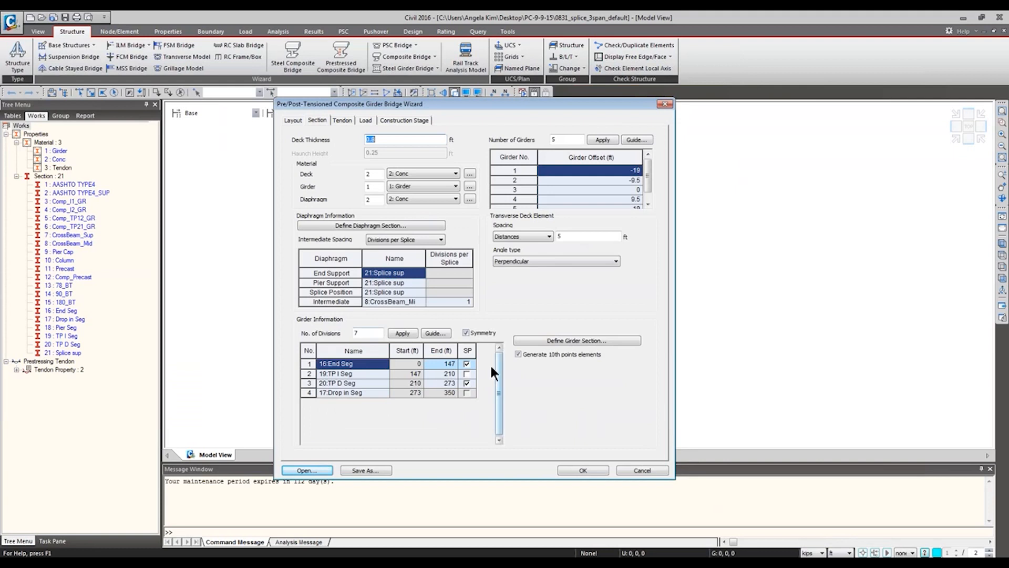
left_click(551, 340)
left_click(622, 185)
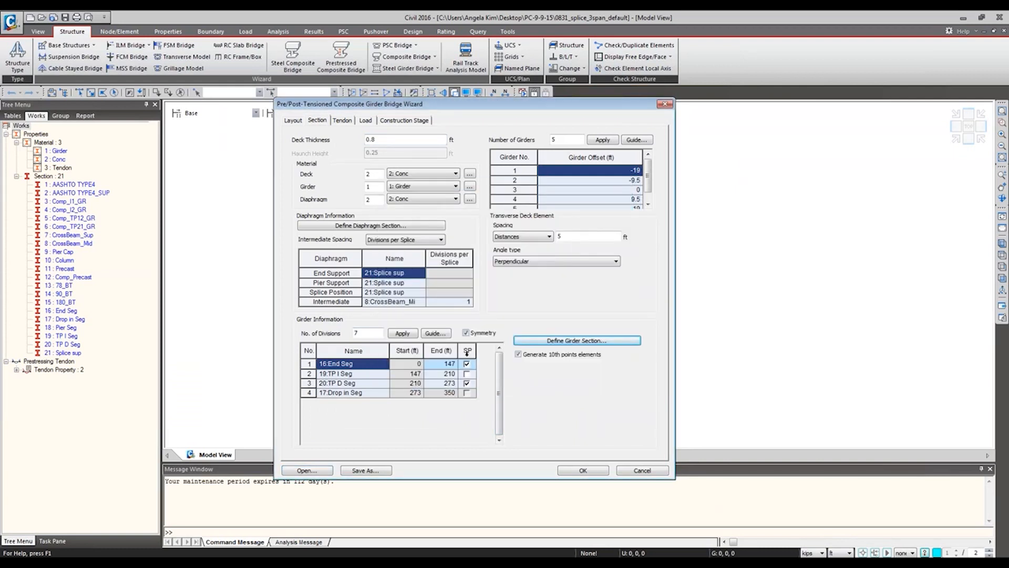
left_click(433, 336)
left_click_drag(728, 103, 558, 243)
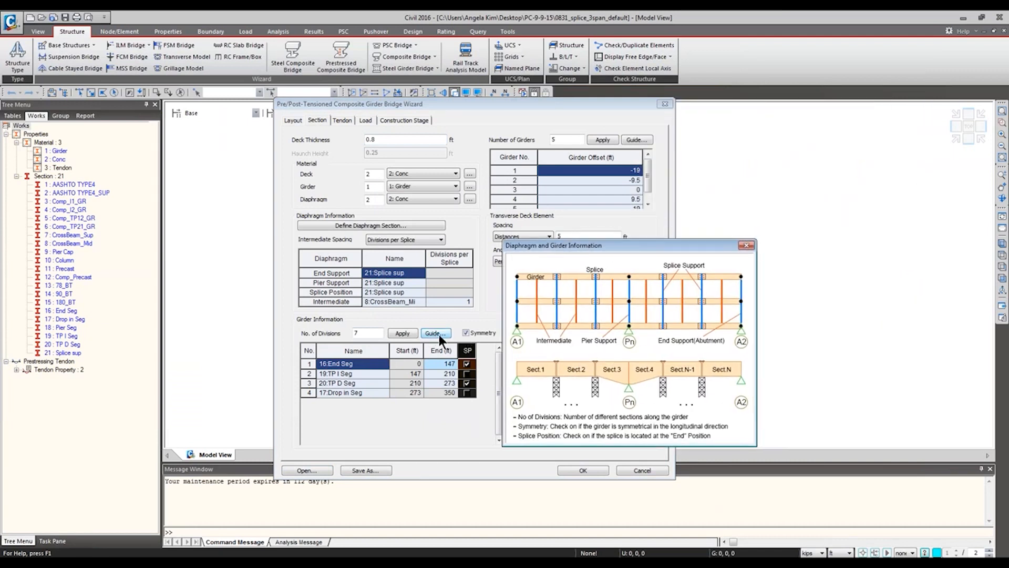
left_click(483, 358)
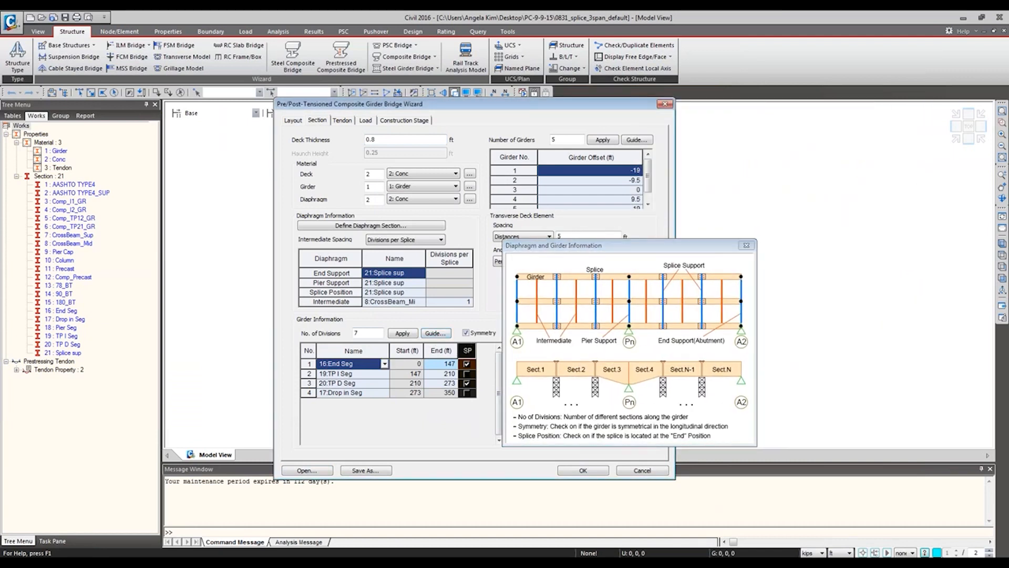
left_click(453, 367)
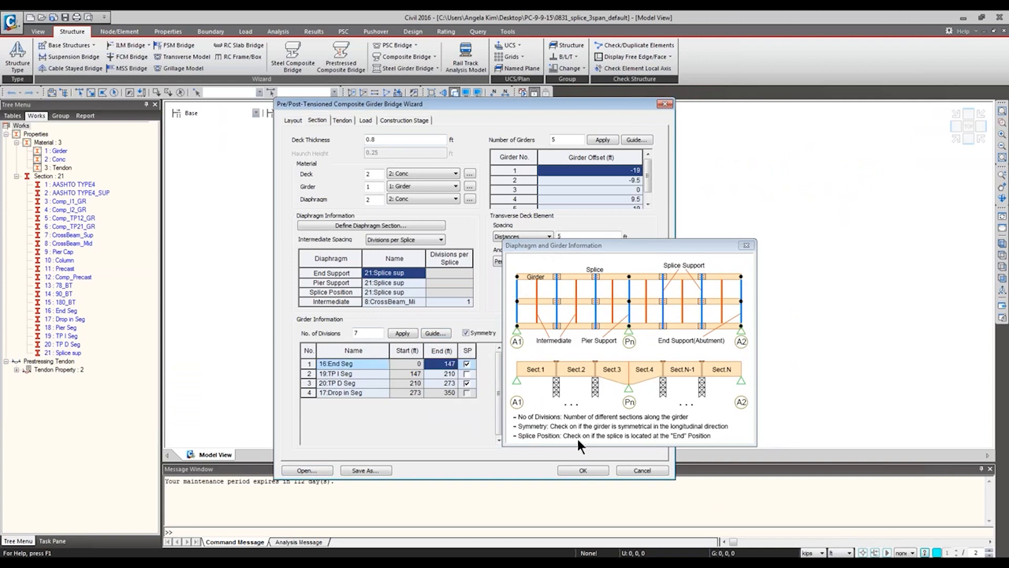
Compare the end, tapered and drop-in segments in the girder table with the diaphragm and girder guide, and close the guide
left_click(321, 364)
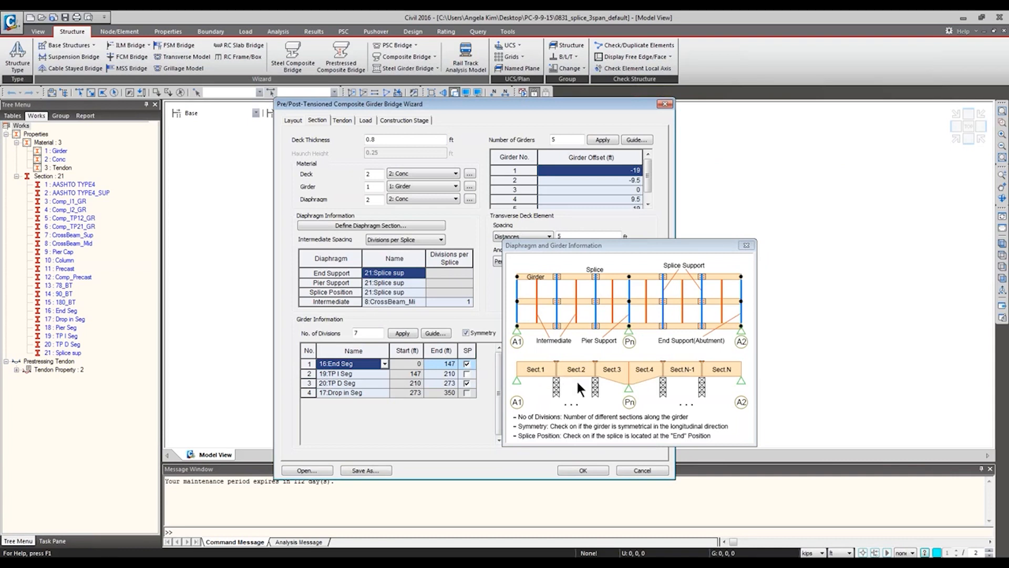
left_click(353, 374)
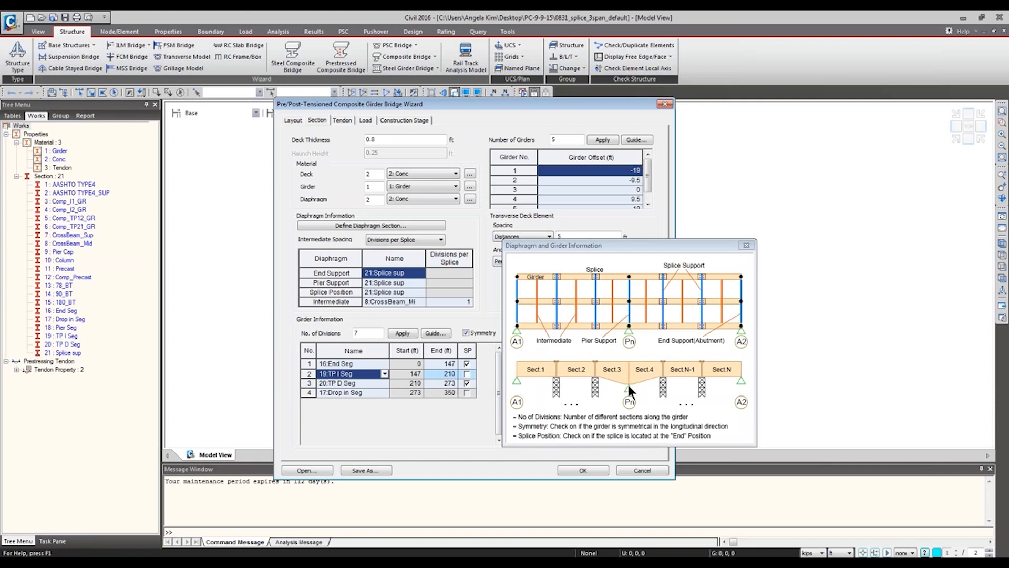
left_click(315, 384)
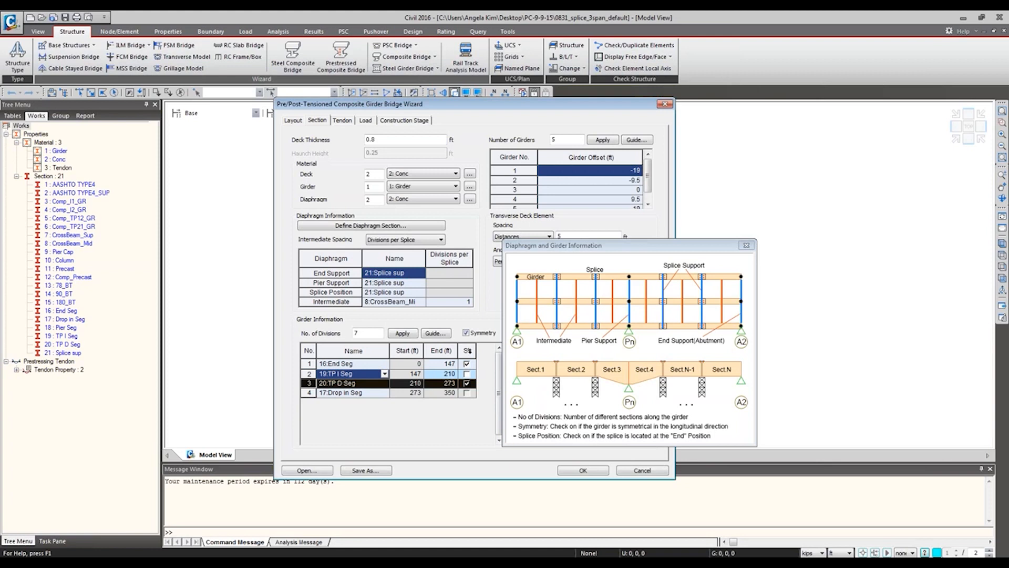
left_click(364, 376)
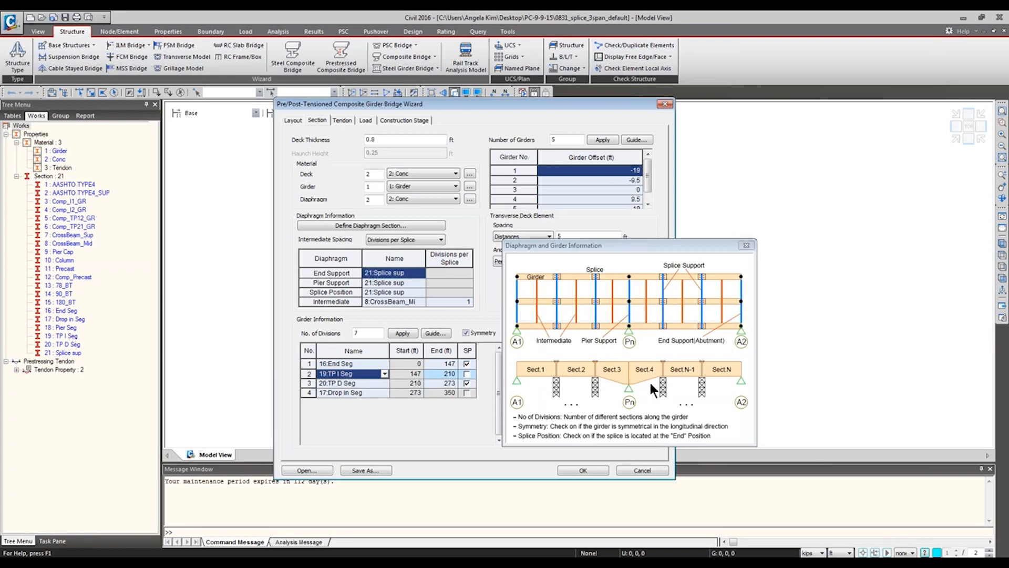
left_click(746, 245)
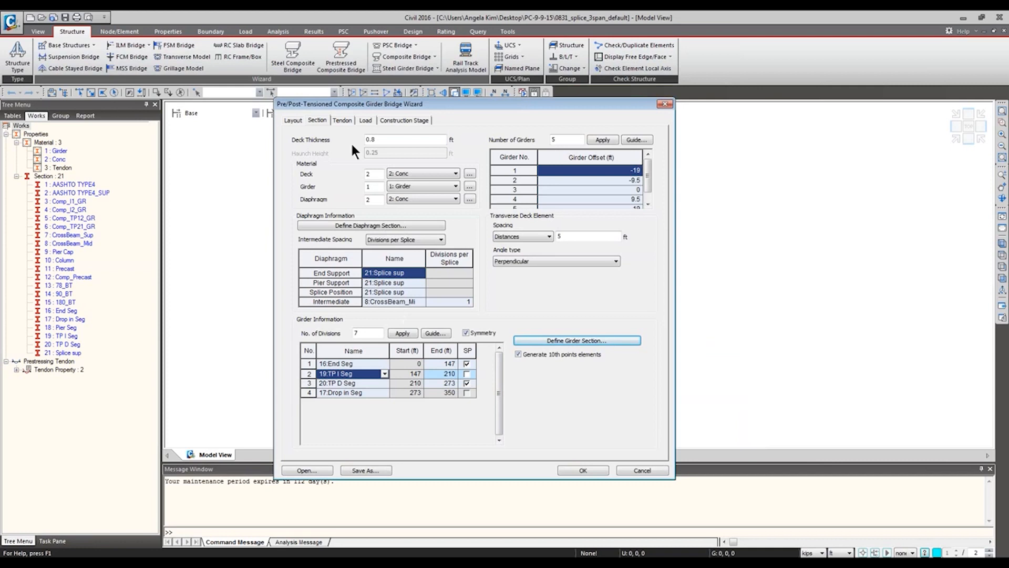
Look through the tendon and load settings, and display the splice girder construction stage guide beside the wizard's stage settings
left_click(344, 120)
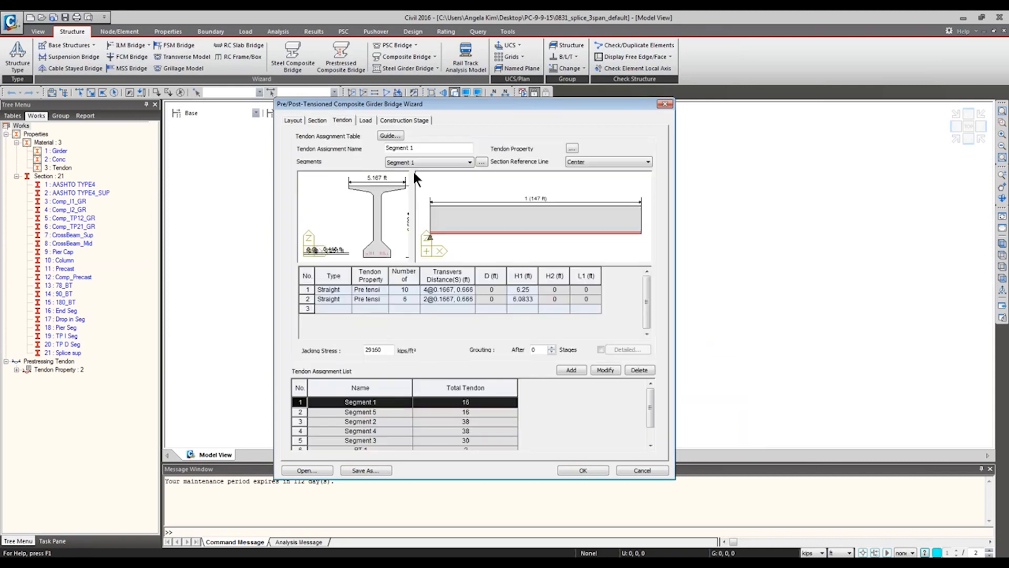
left_click(366, 120)
left_click(393, 119)
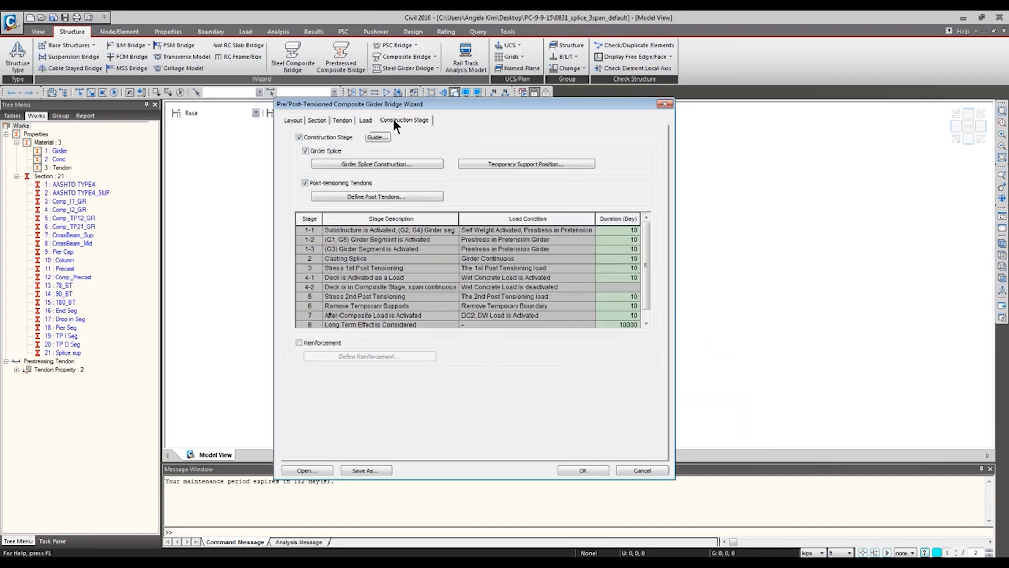
left_click(377, 137)
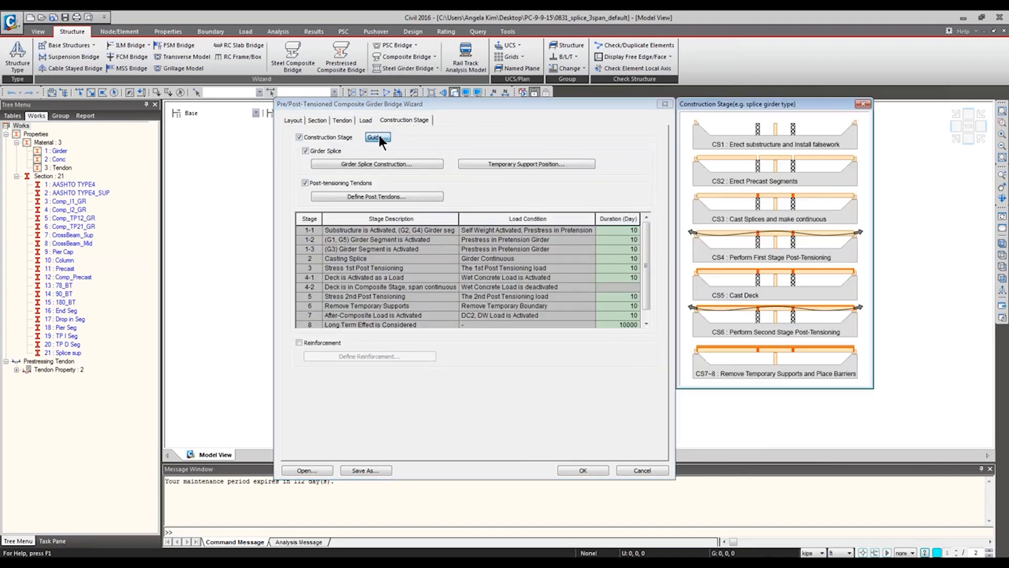
left_click_drag(722, 99, 684, 123)
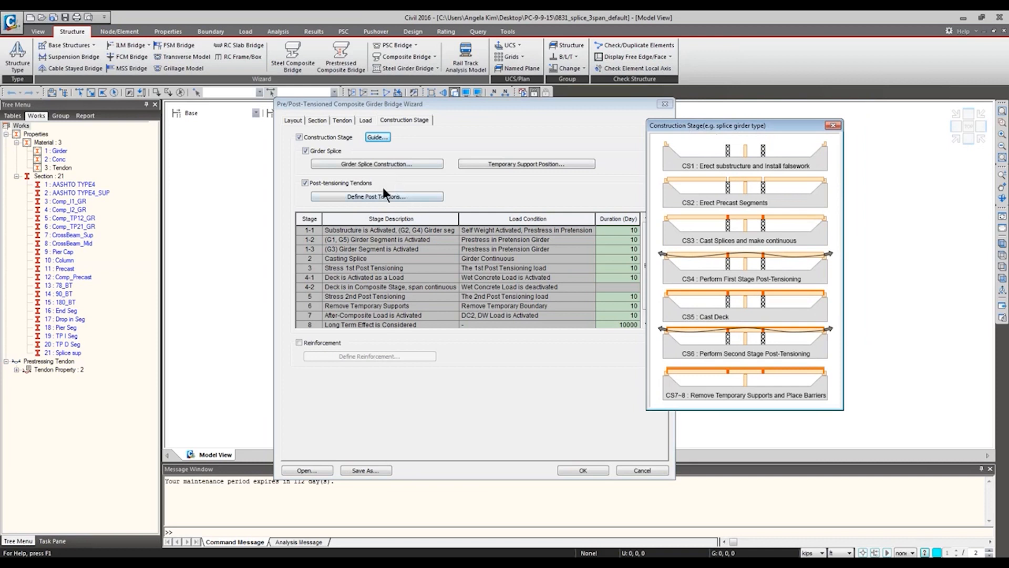
Review which girder segments are assigned to each girder stage in the girder splice construction settings, and leave without changes
left_click(373, 164)
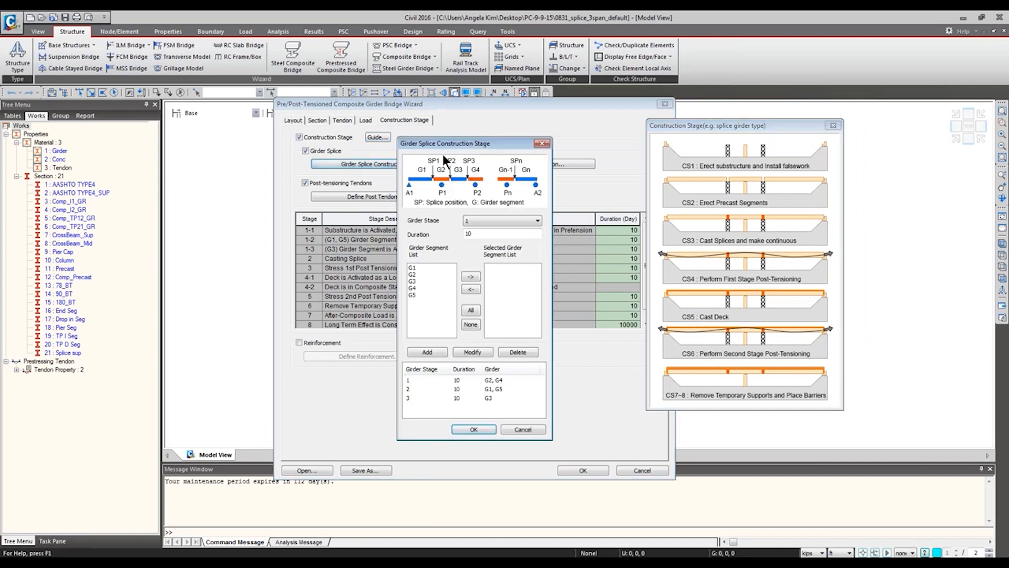
left_click_drag(460, 150, 537, 188)
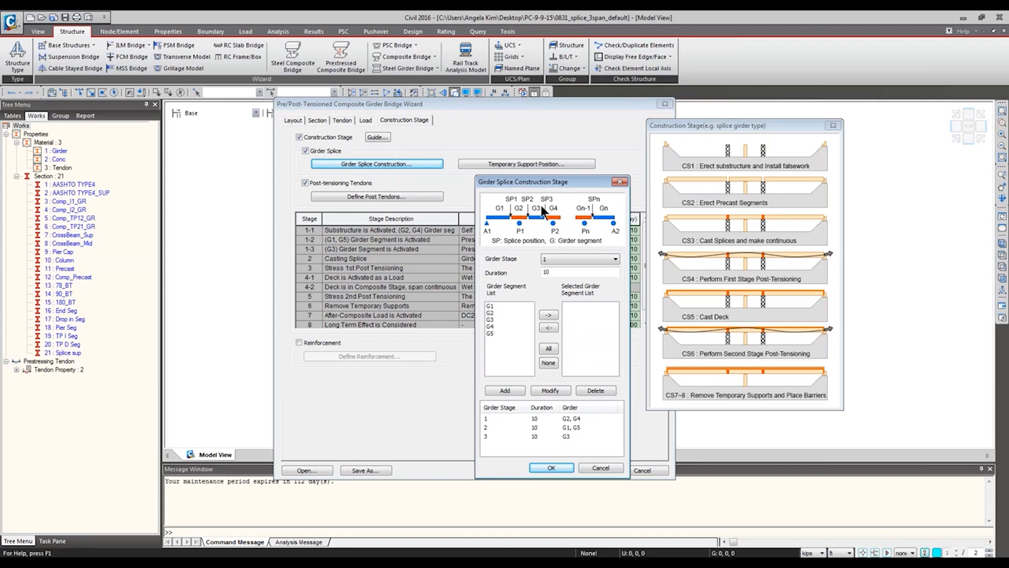
left_click(560, 418)
left_click(565, 426)
left_click(564, 436)
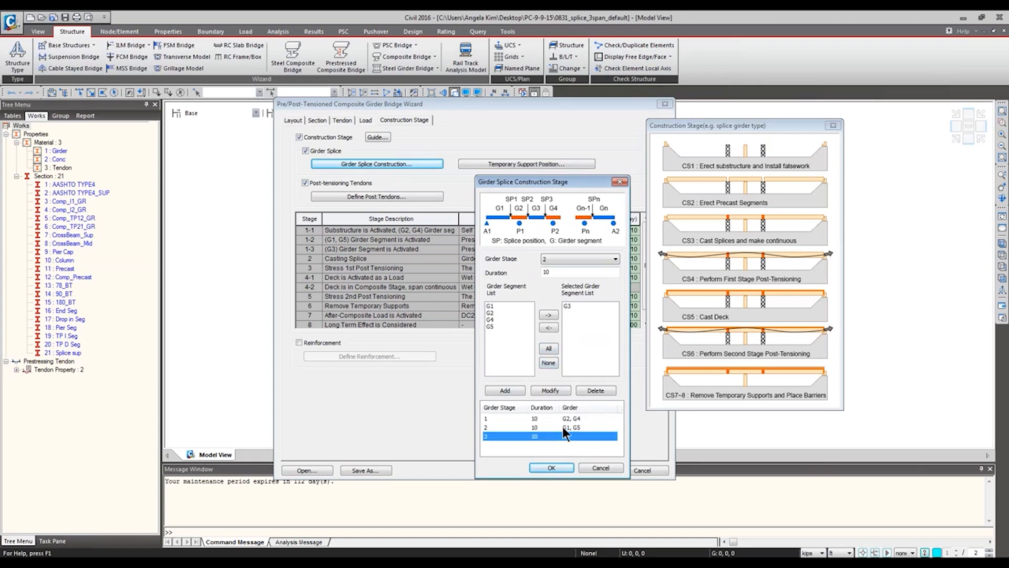
left_click(563, 427)
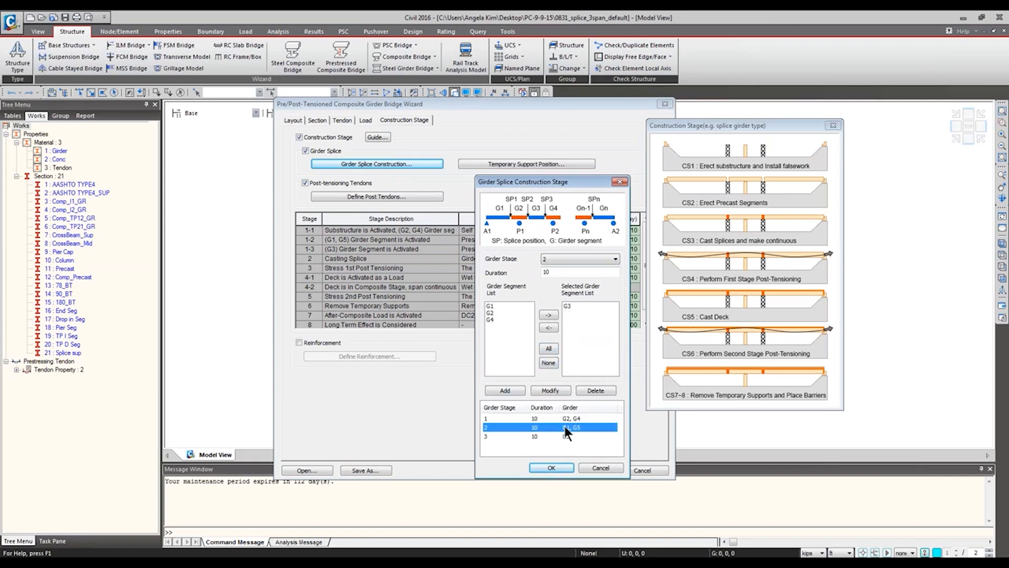
left_click(608, 468)
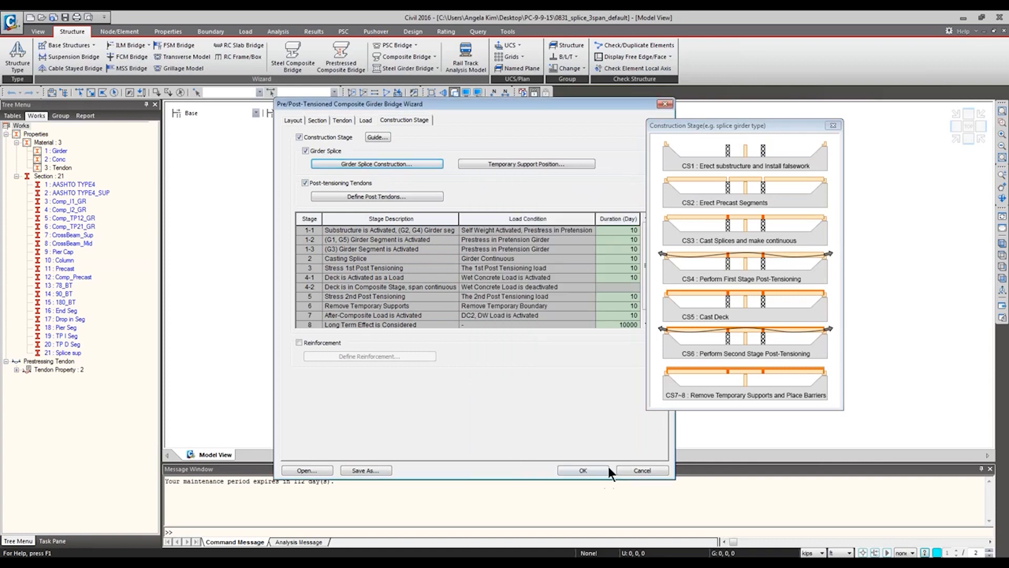
Review the temporary support positions, checking splice points SP1 to SP4 in the falsework list
left_click(504, 164)
left_click_drag(549, 287, 547, 316)
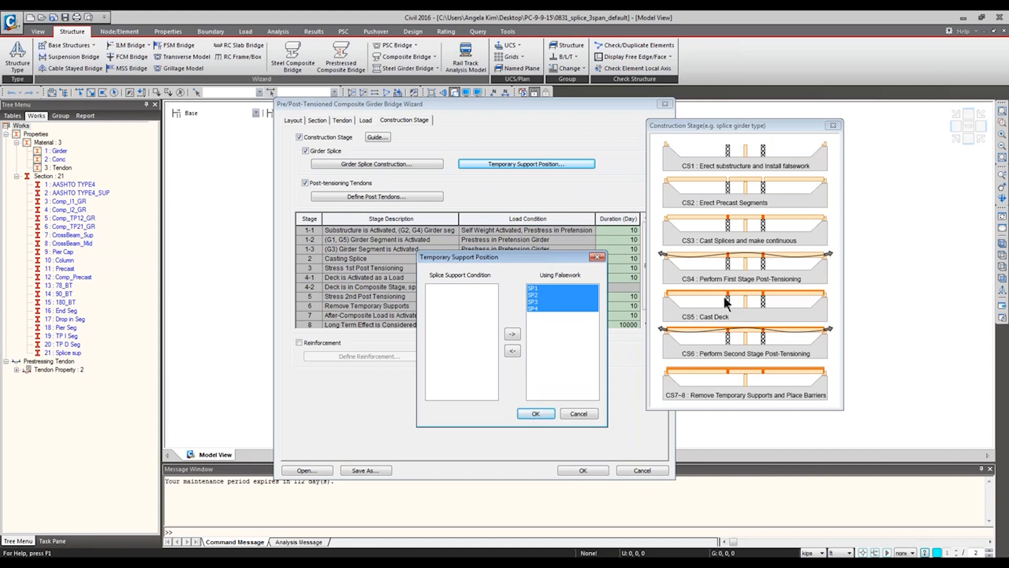
left_click(570, 289)
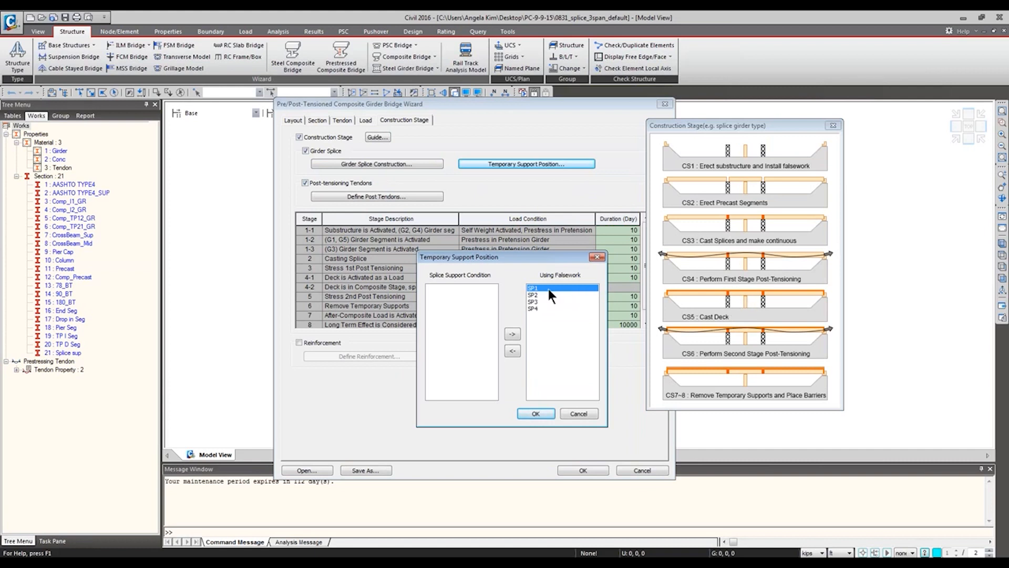
left_click_drag(541, 291, 534, 310)
left_click(541, 311)
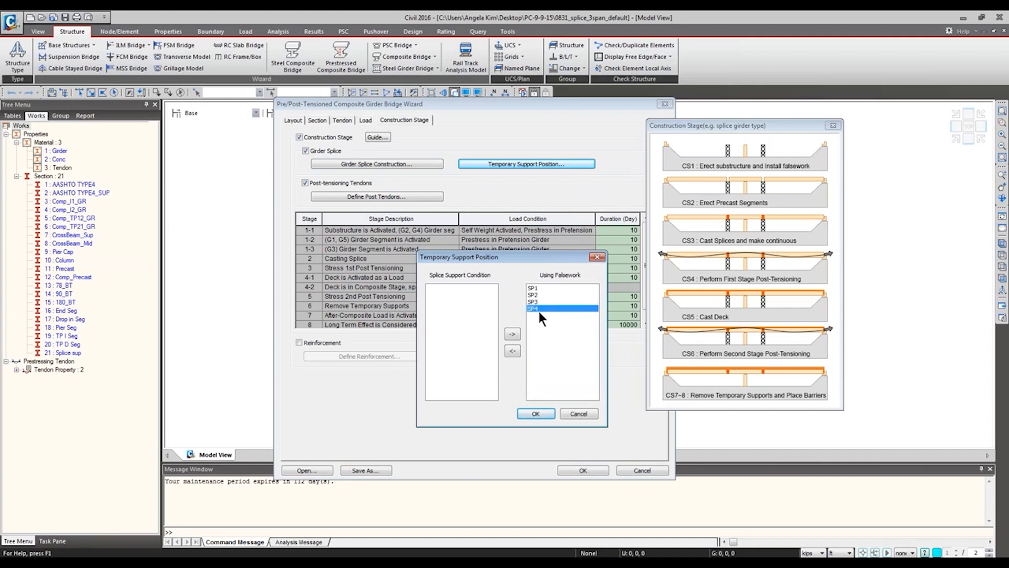
left_click(544, 288)
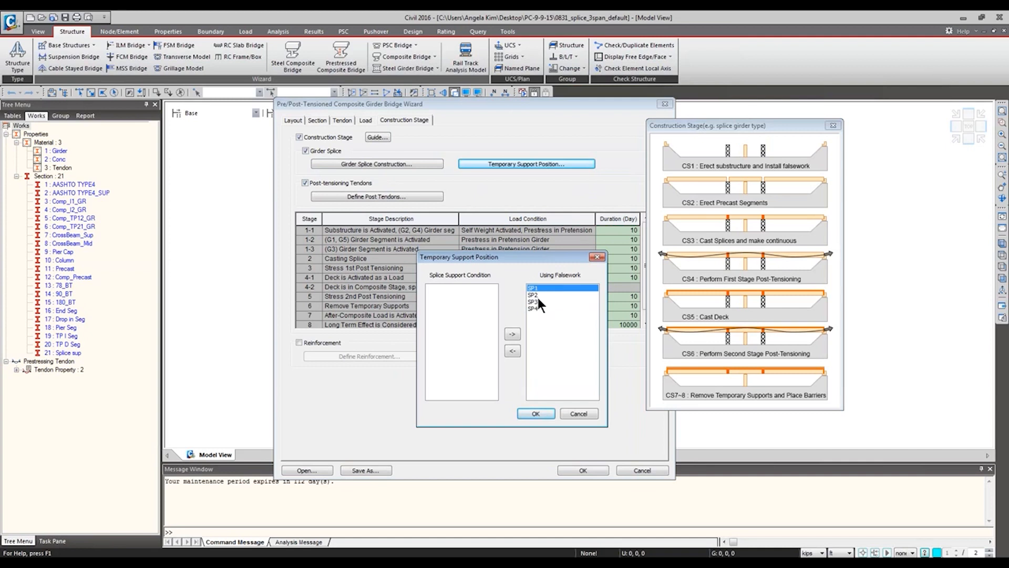
left_click(534, 413)
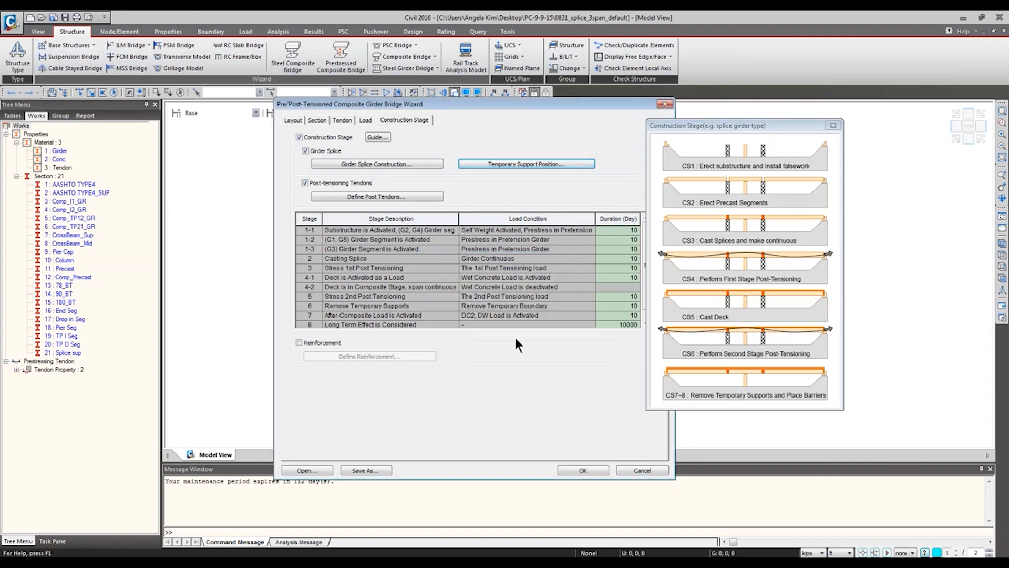
Review the first and second post-tensioning tendon assignments, PT 1 and PT 2, and leave without changes
left_click(351, 196)
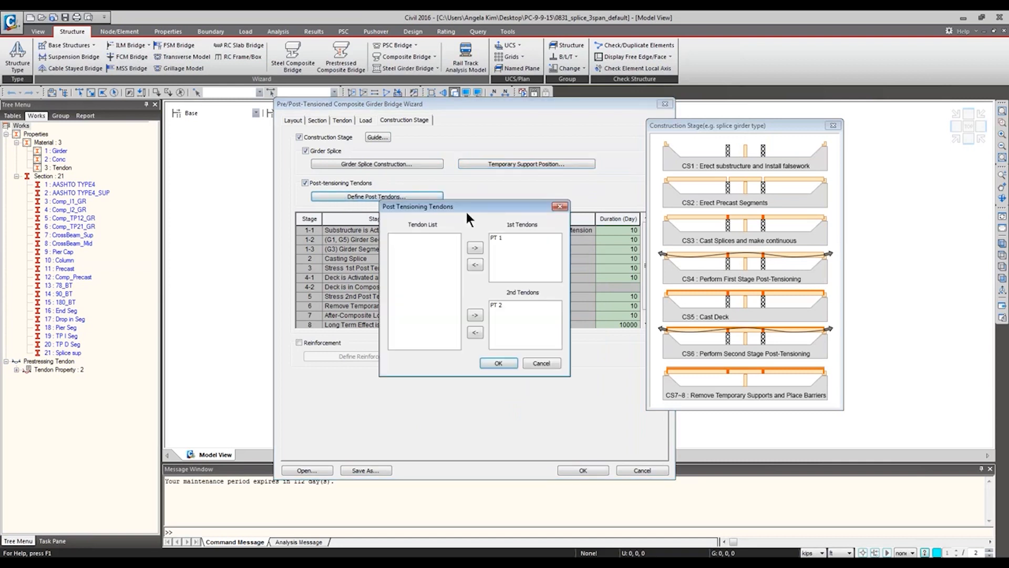
left_click(531, 259)
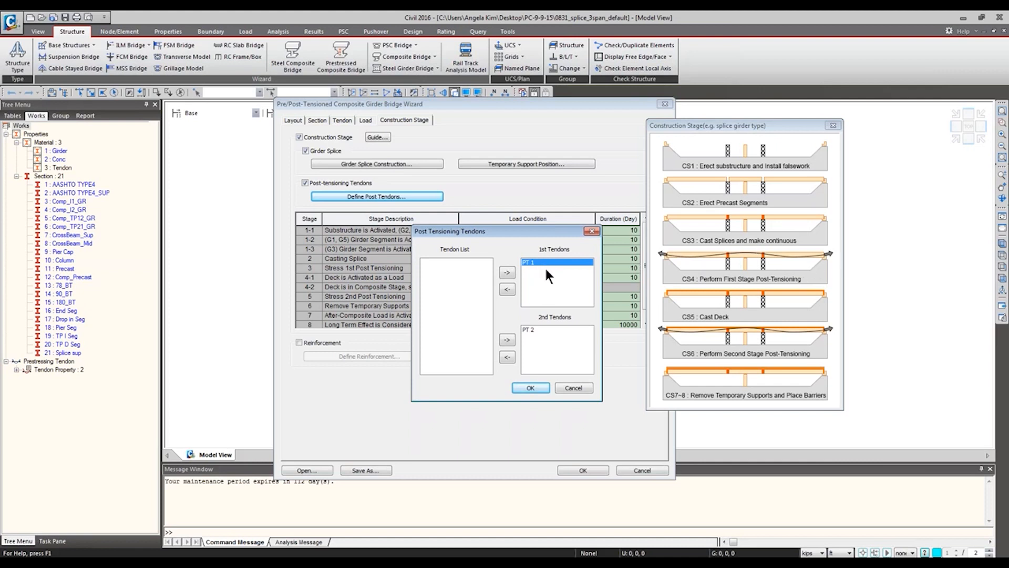
left_click(550, 329)
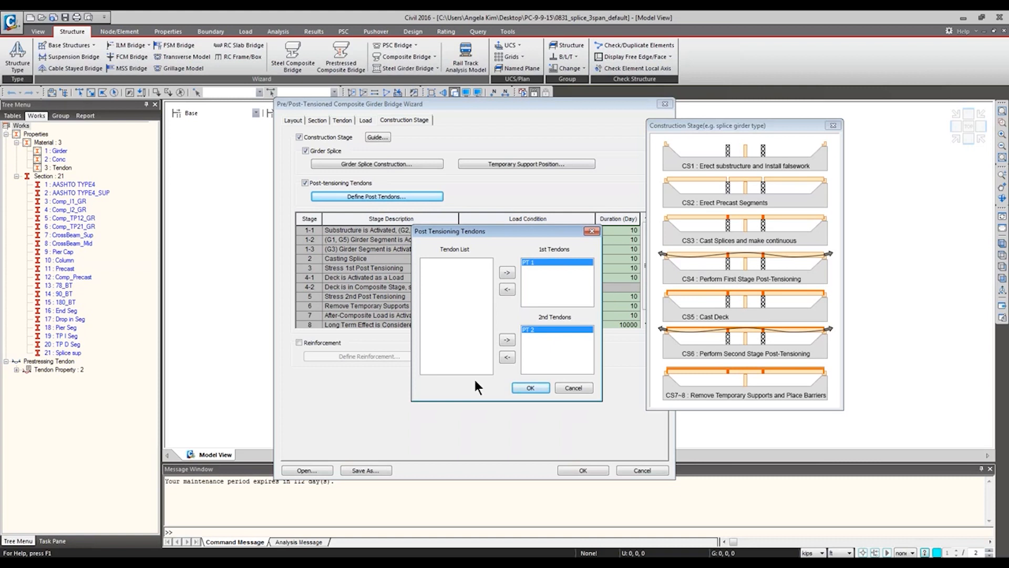
left_click(576, 387)
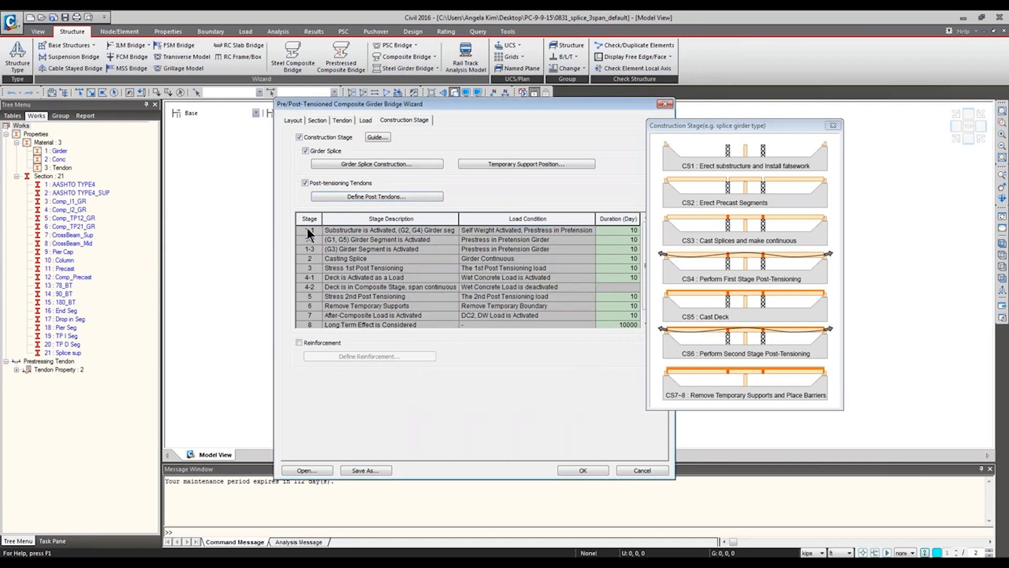
Close the construction stage guide and examine the stage descriptions, load conditions and durations through stage 8
left_click_drag(608, 232, 626, 329)
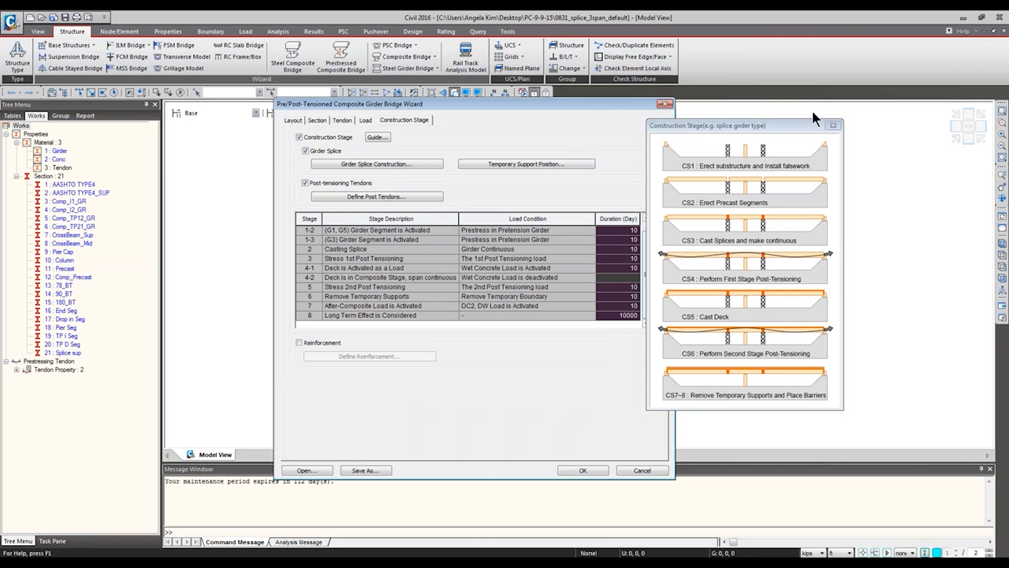
left_click(833, 126)
left_click_drag(652, 247, 649, 229)
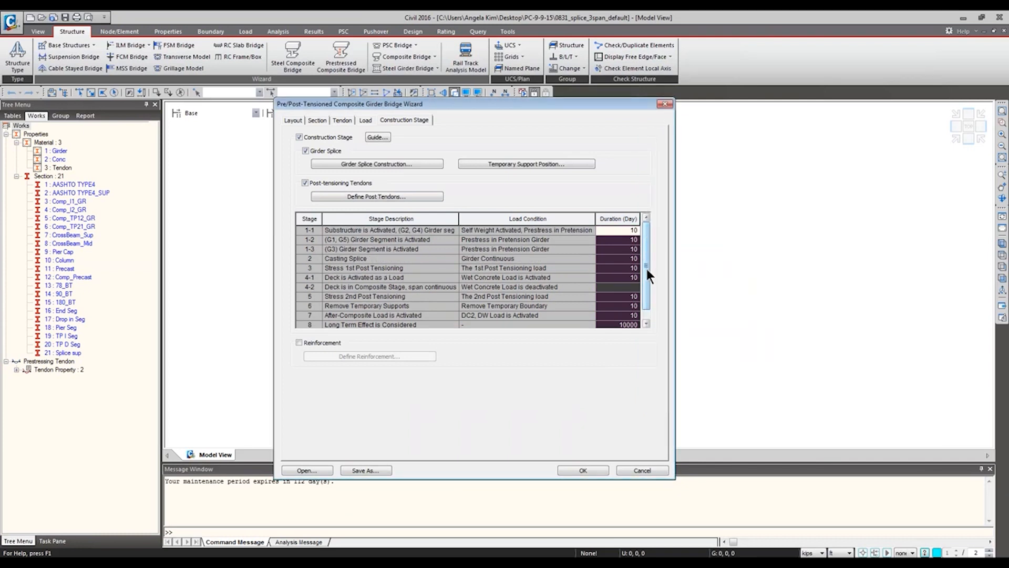
mouse_move(646, 268)
left_mouse_down()
mouse_move(645, 277)
mouse_move(647, 266)
left_mouse_up()
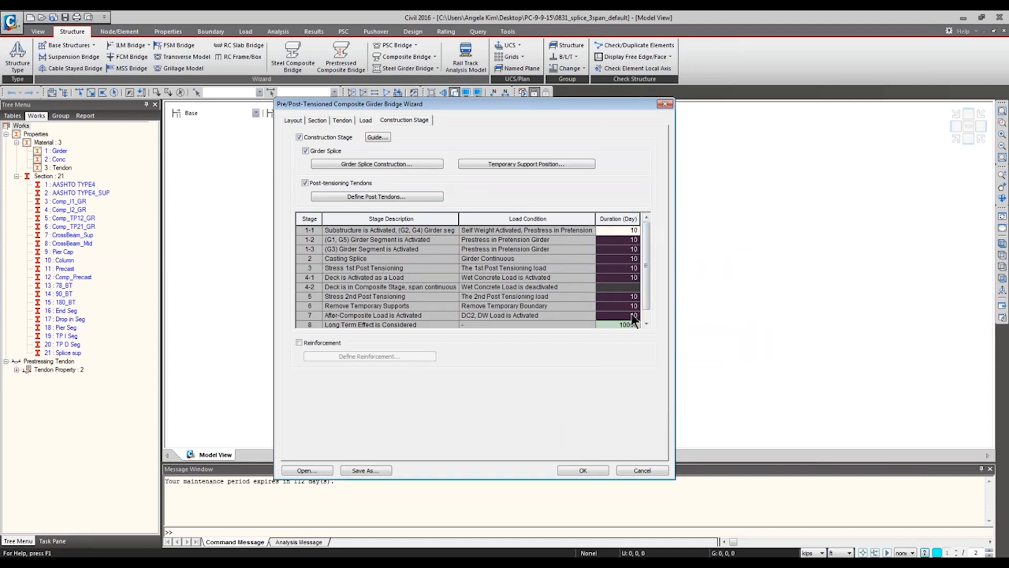
scroll(636, 316, "down", 1)
scroll(645, 310, "up", 1)
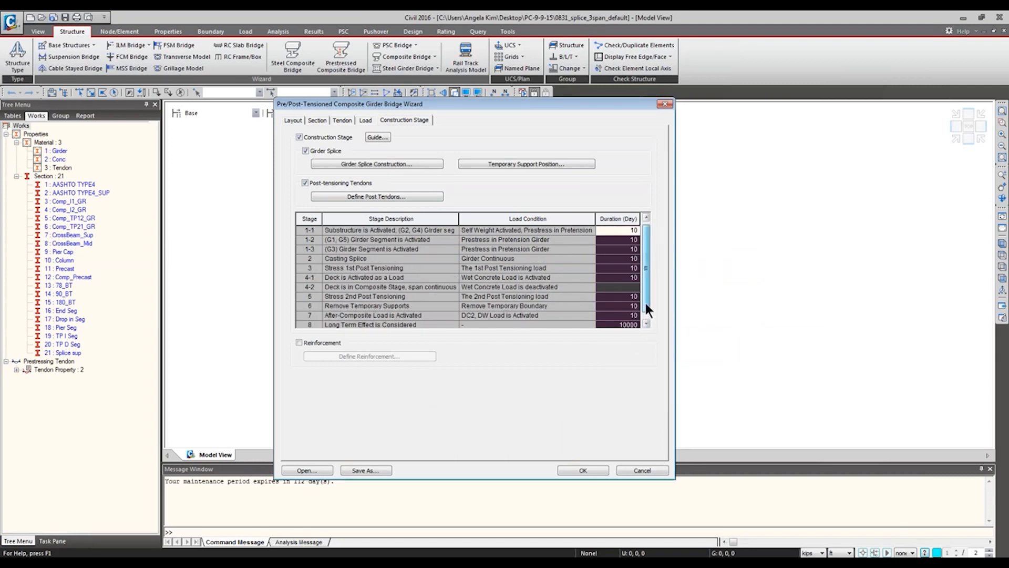
left_click_drag(635, 230, 630, 275)
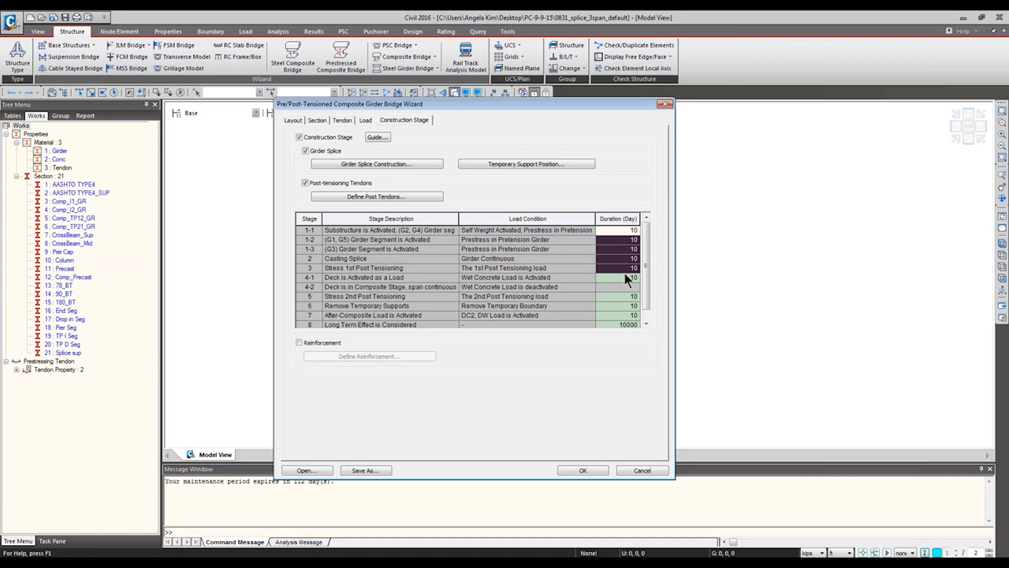
left_click_drag(337, 230, 606, 307)
left_click(631, 323)
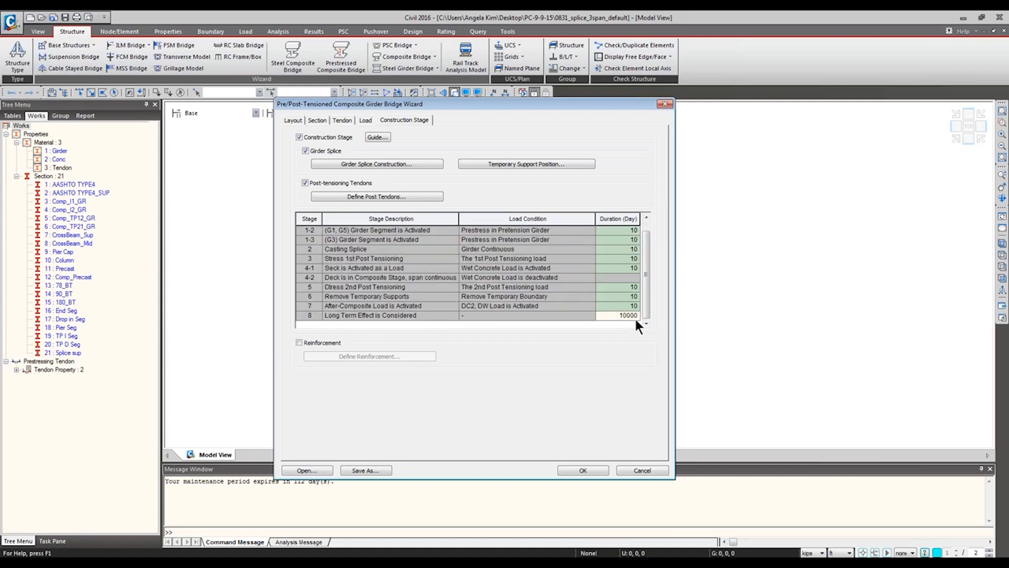
Generate the three-span splice girder model from the wizard settings and inspect it in isometric, front and close-up rotated views
left_click(592, 468)
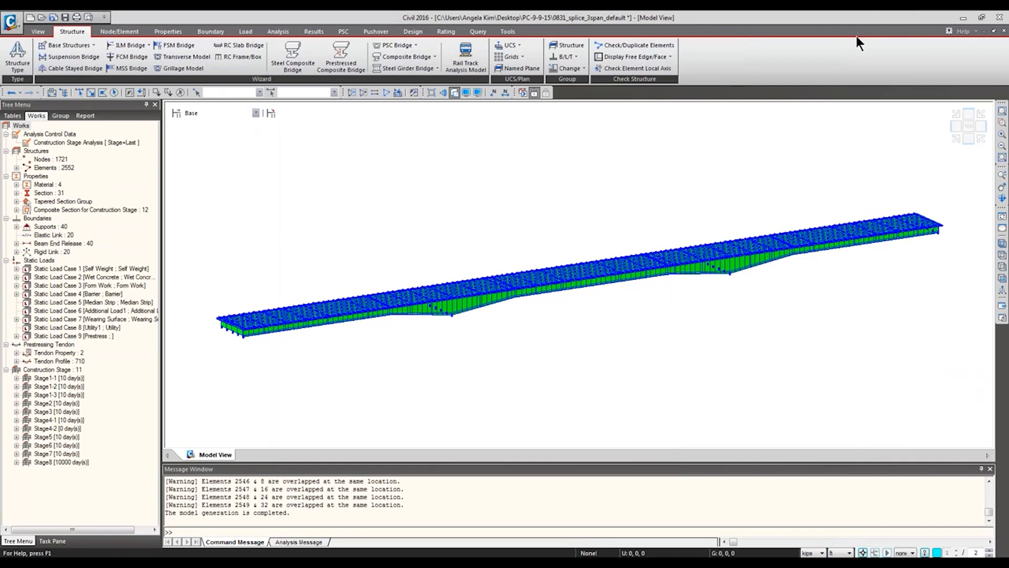
left_click(957, 138)
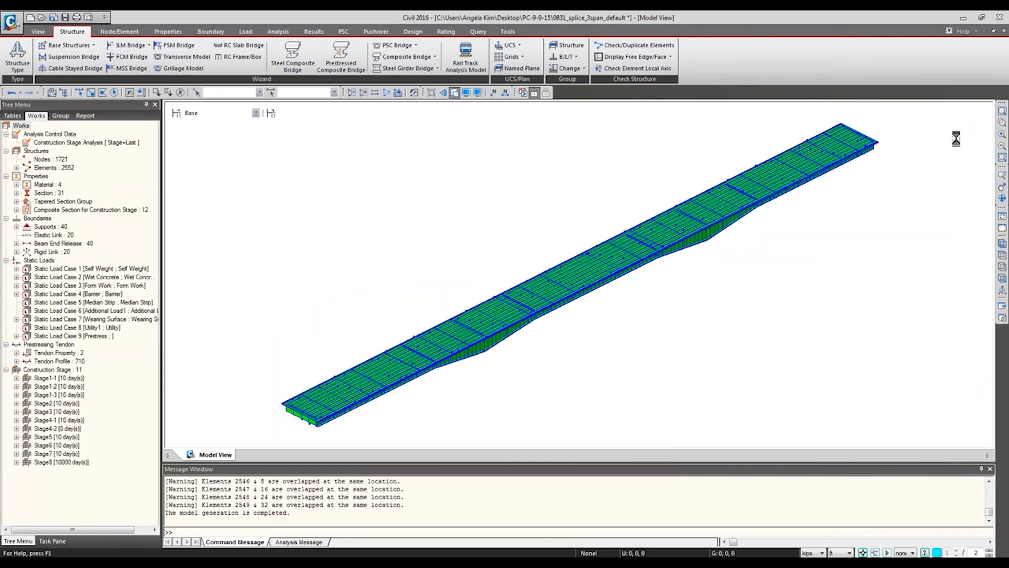
left_click(969, 139)
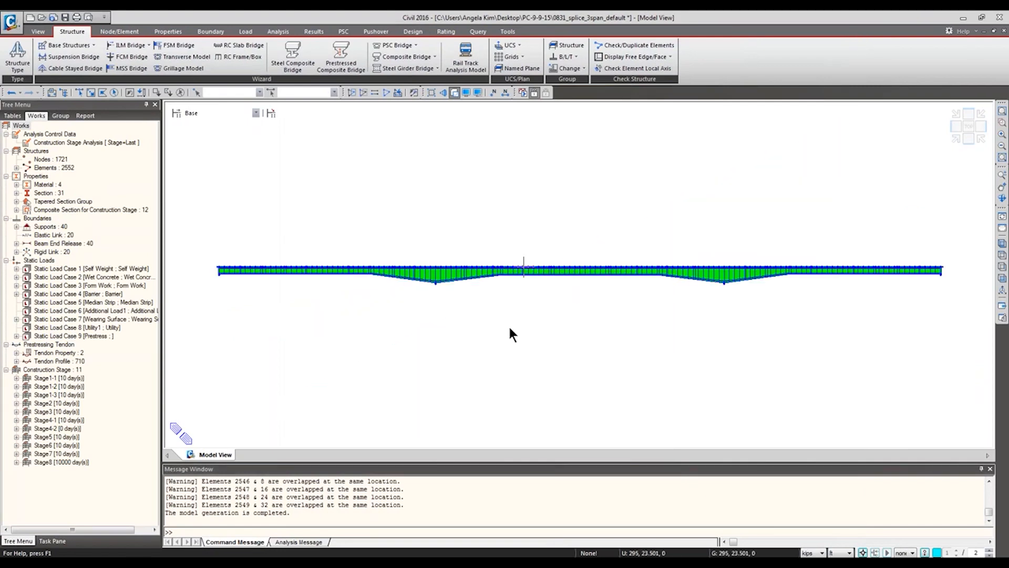
middle_click_drag(510, 327, 535, 352, "ctrl")
scroll(448, 296, "up", 6)
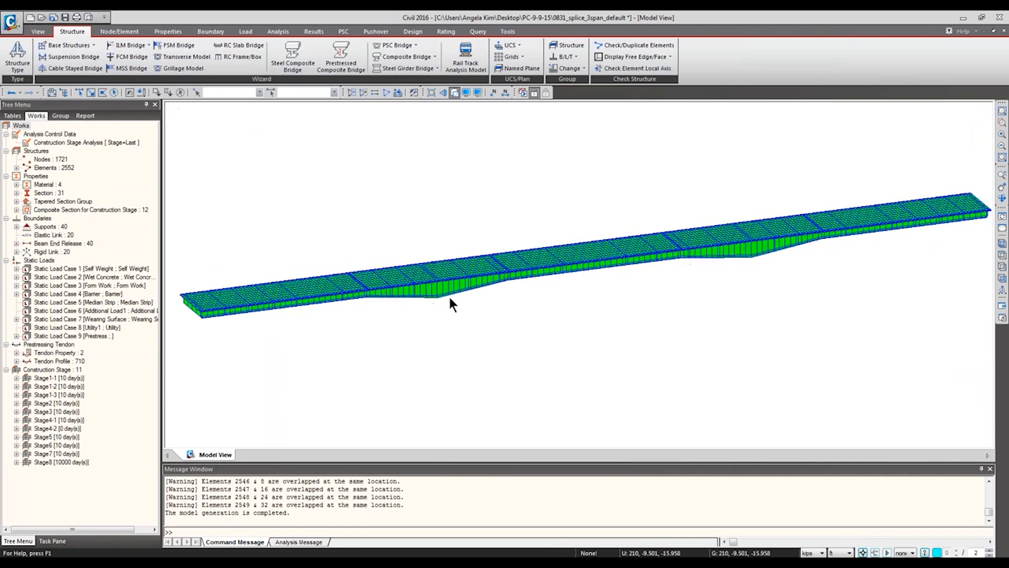
middle_click_drag(462, 293, 720, 345)
Display construction stage Stage1-1 of the splice girder bridge in isometric view
left_click(967, 139)
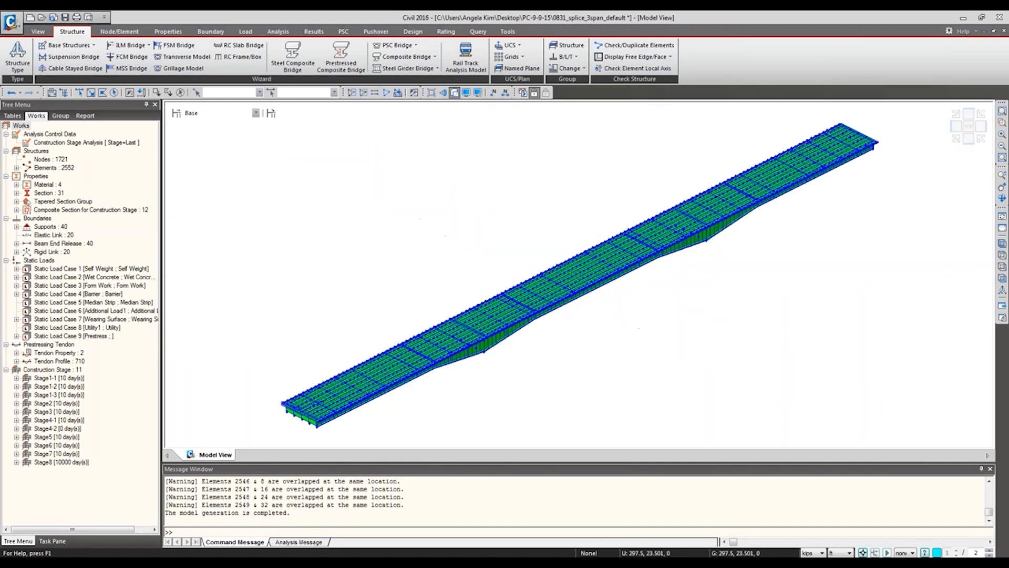
left_click(213, 110)
left_click(207, 134)
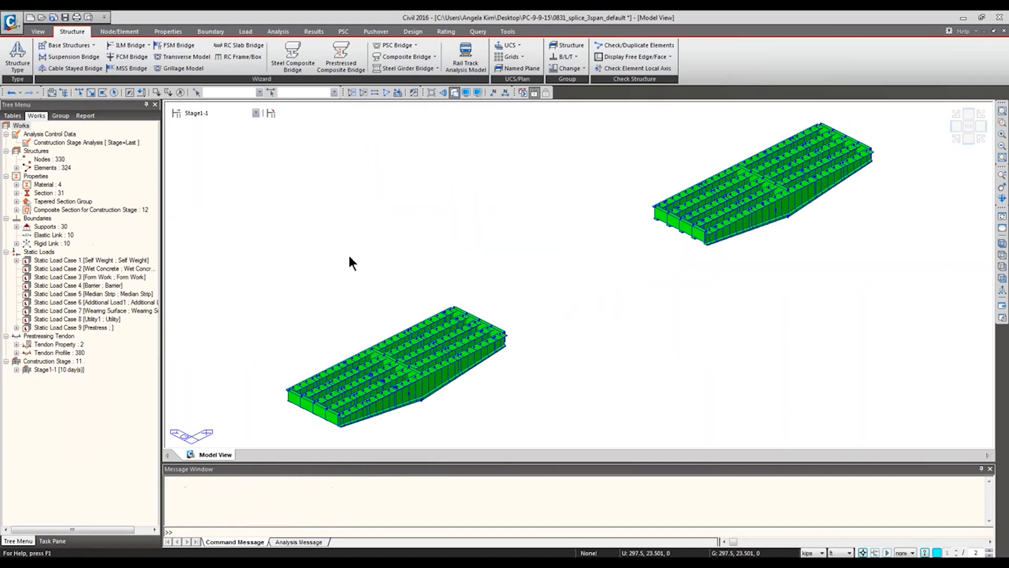
Display the symbols of both support types, Type 1 and Type 2, on the Stage1-1 model
double_click(43, 226)
left_click(57, 235)
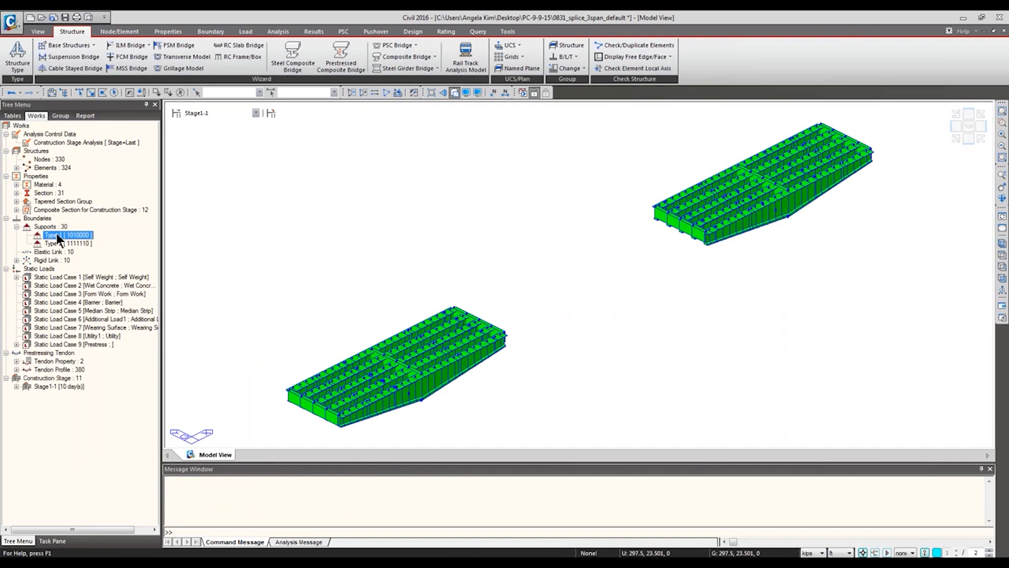
right_click(80, 239)
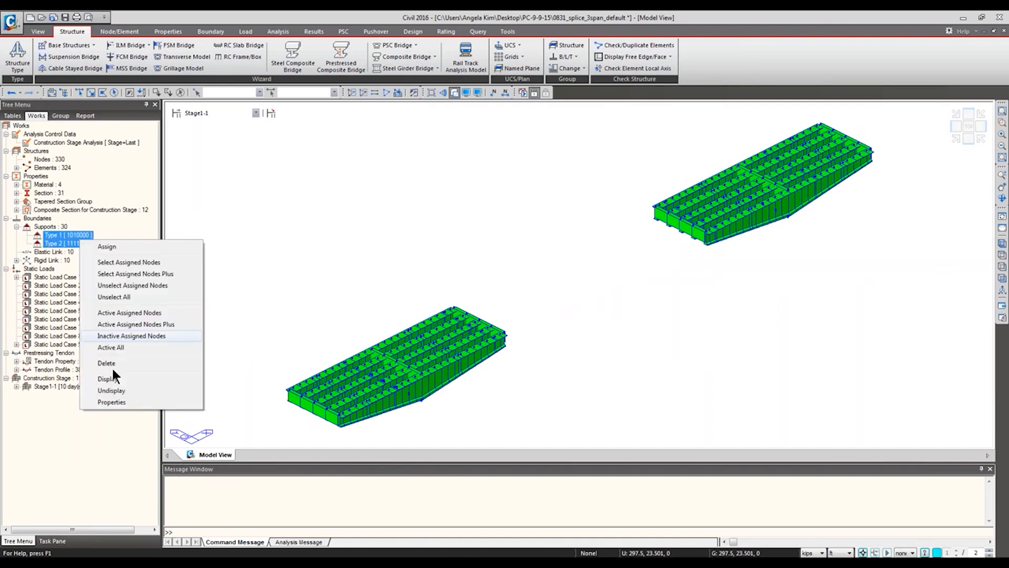
left_click(116, 376)
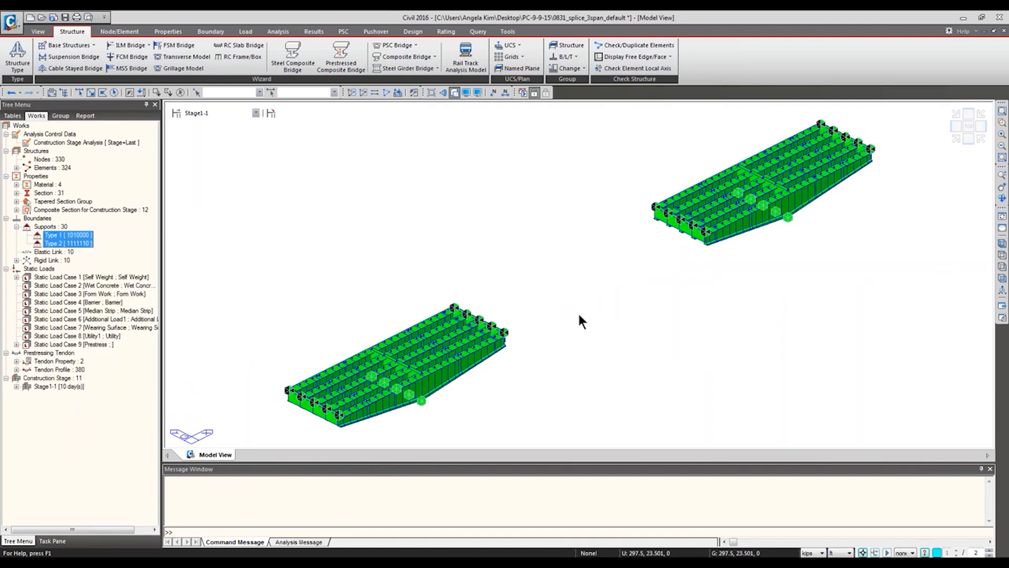
Set the element colour display to Material Color with newly generated random colours and apply it to the model
left_click(477, 93)
left_click(544, 288)
left_click(503, 382)
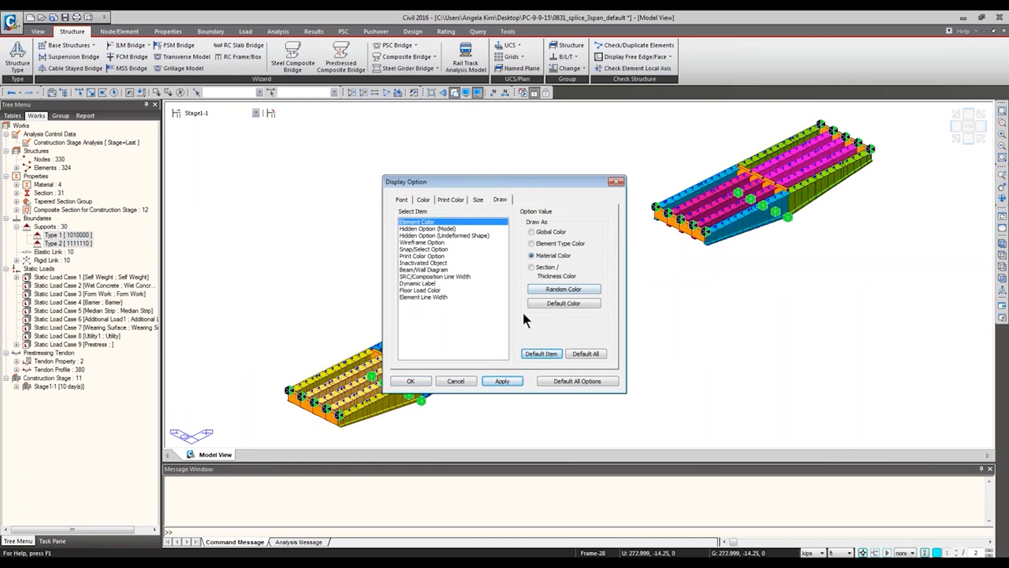
left_click(551, 289)
left_click(502, 380)
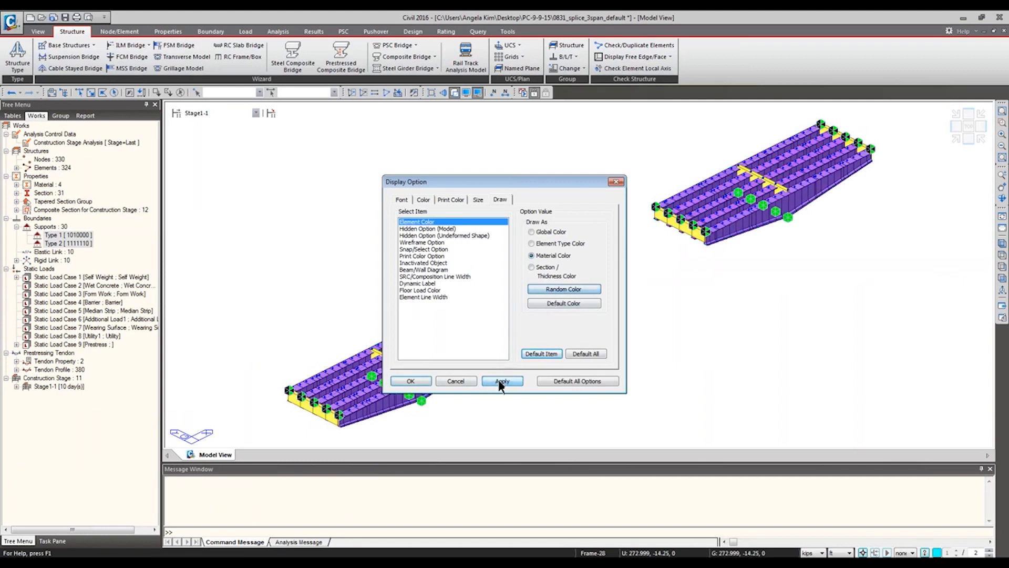
left_click(410, 381)
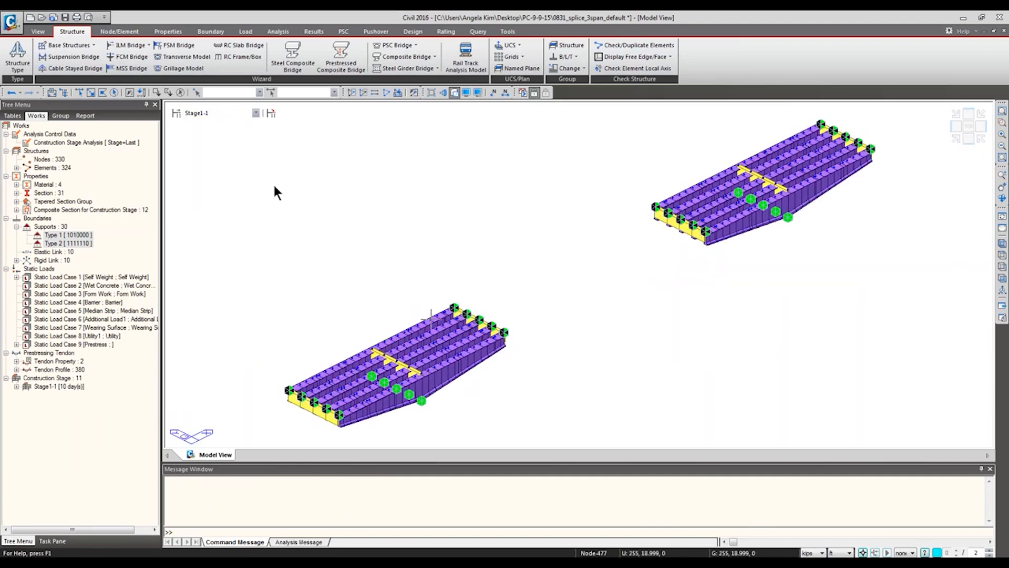
Examine construction stages Stage1-2 and Stage1-3 with the support symbols shown
left_click(218, 113)
left_click(227, 135)
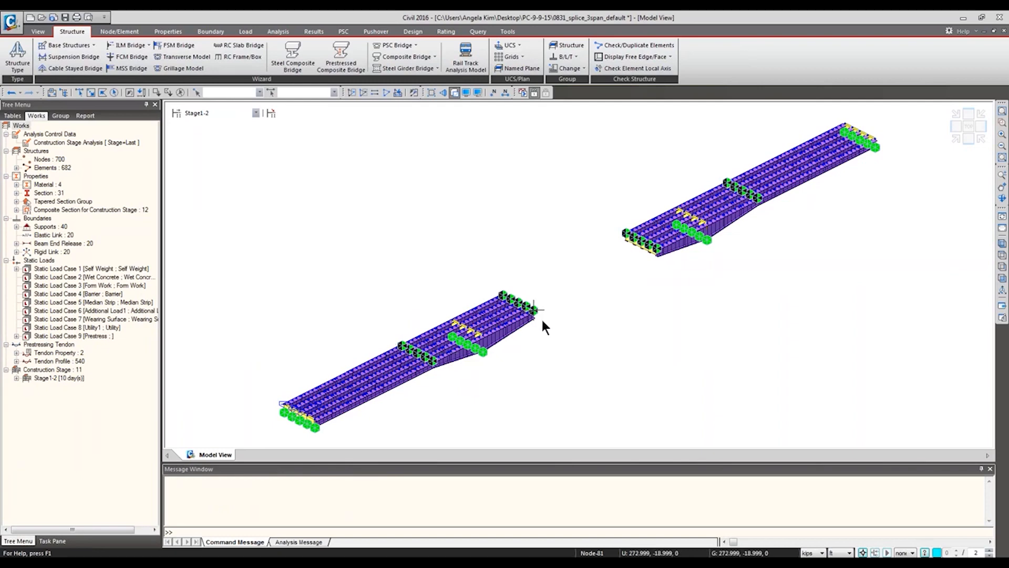
scroll(518, 304, "up", 2)
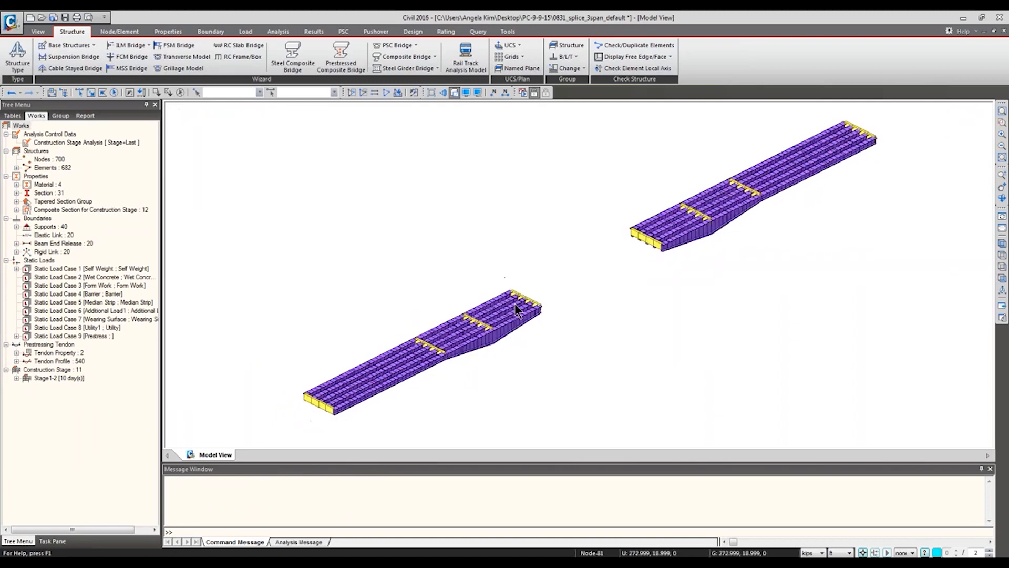
scroll(530, 303, "up", 4)
left_click(1002, 111)
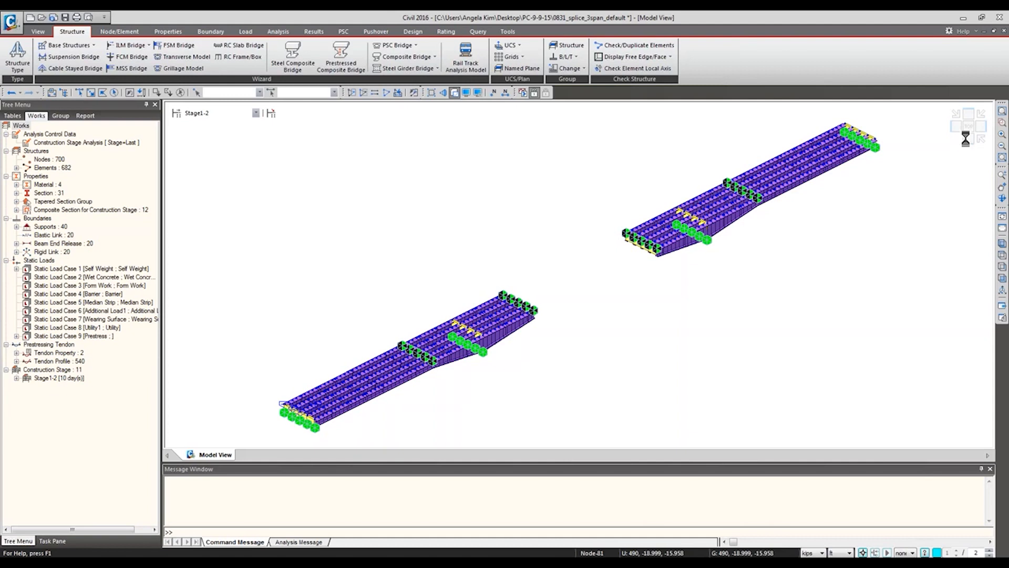
left_click(256, 113)
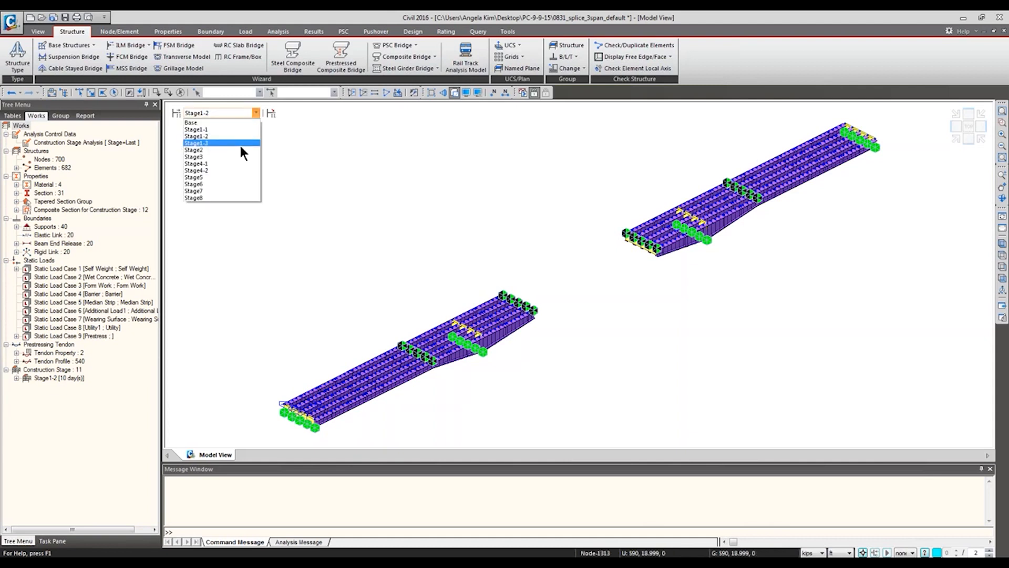
left_click(240, 146)
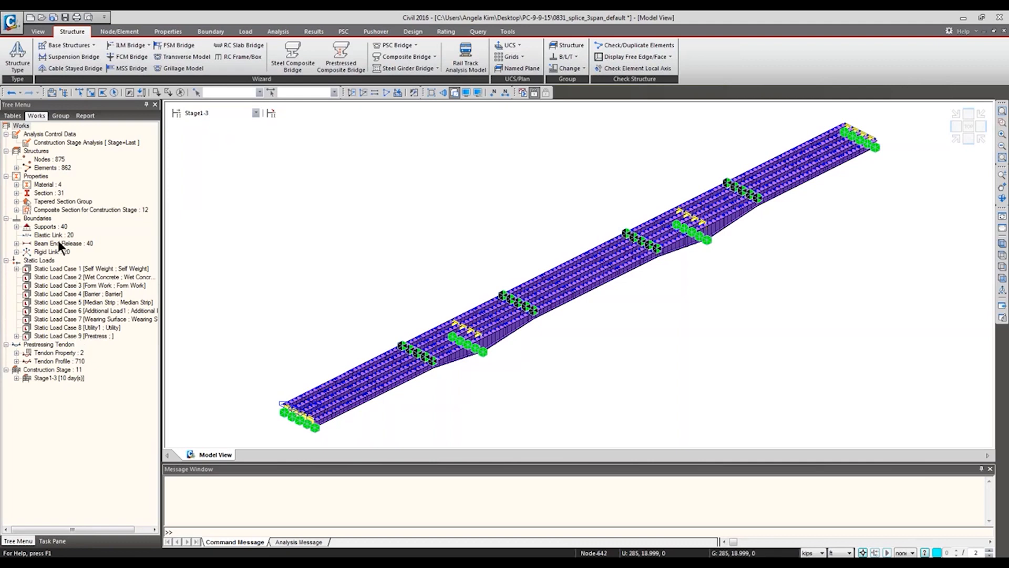
Return to Stage1-1 and show its tendon profiles on the girders
left_click(205, 114)
left_click(207, 128)
left_click(58, 353)
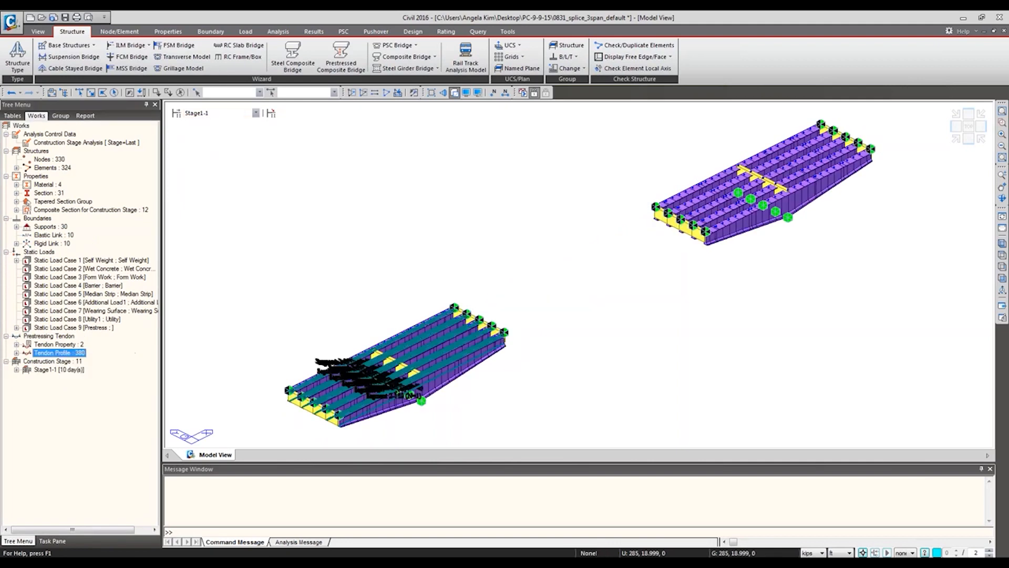
Follow the tendon profiles through construction stages Stage1-2, Stage1-3, Stage2 and Stage3
left_click(236, 111)
left_click(230, 135)
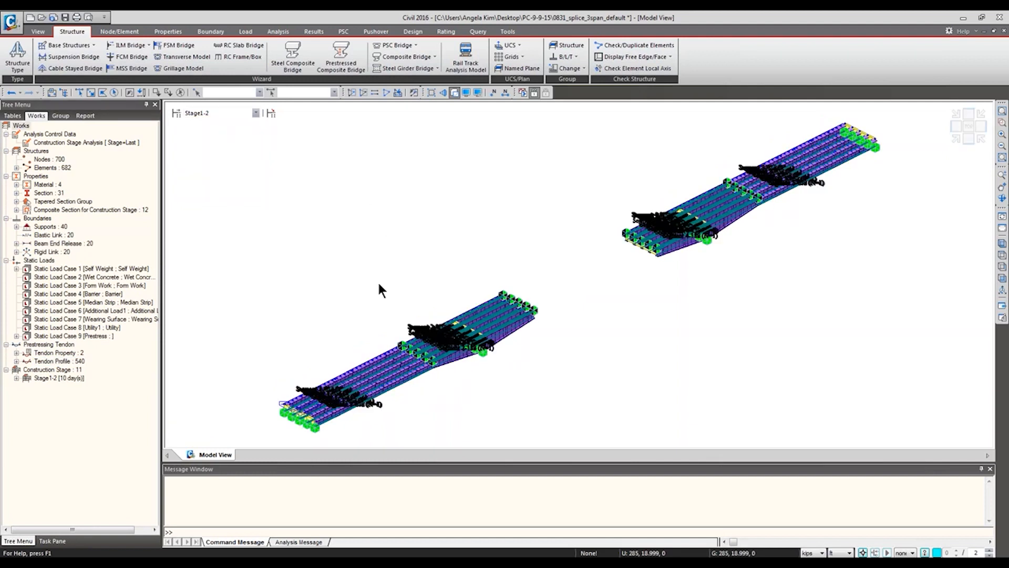
left_click(227, 112)
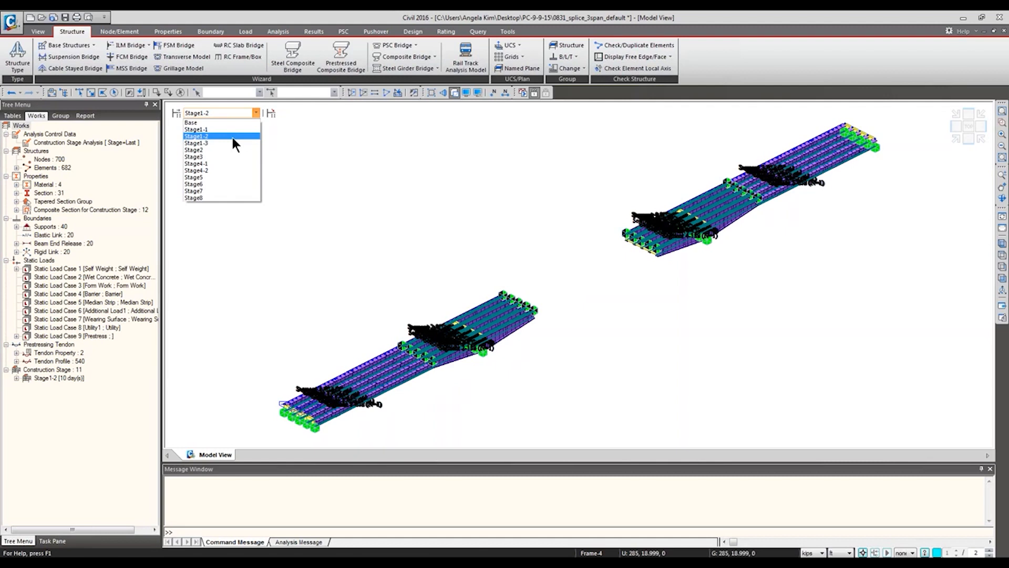
left_click(233, 142)
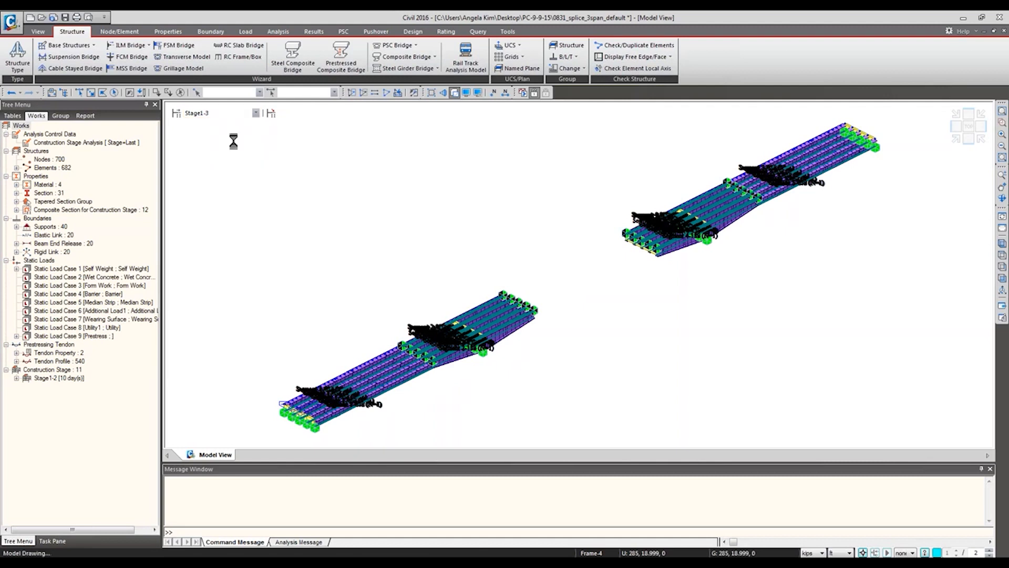
left_click(218, 111)
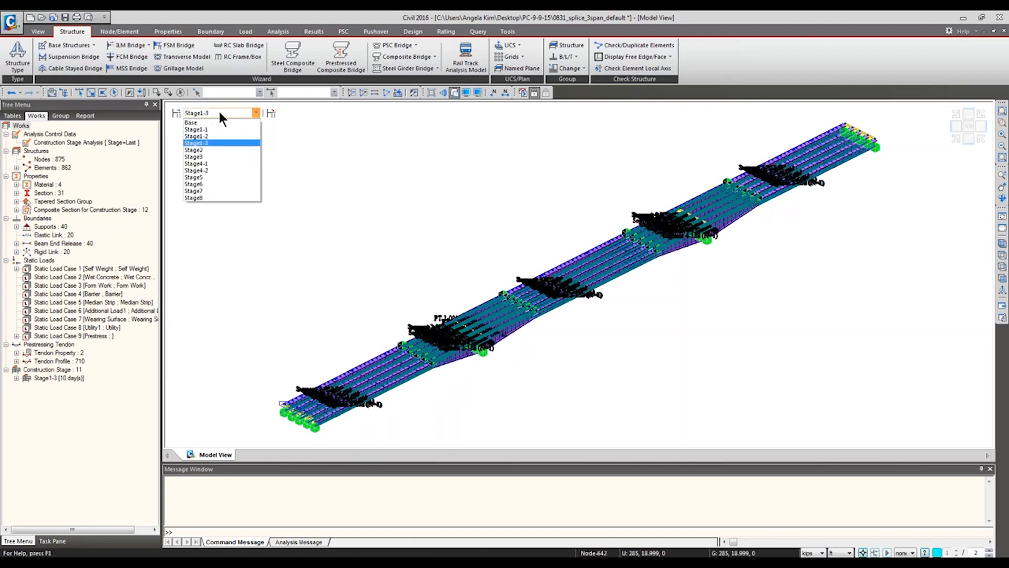
left_click(214, 149)
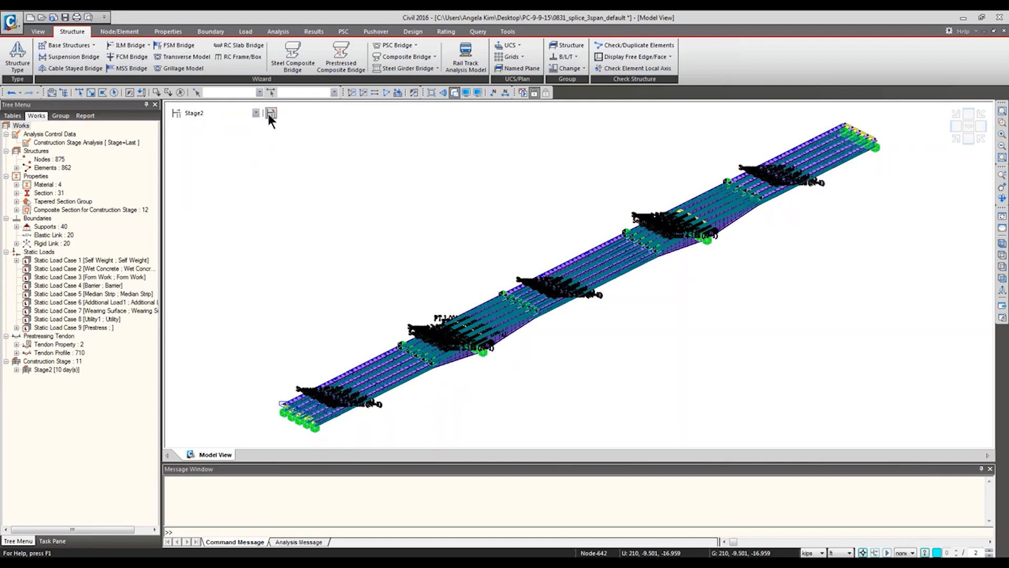
left_click(246, 113)
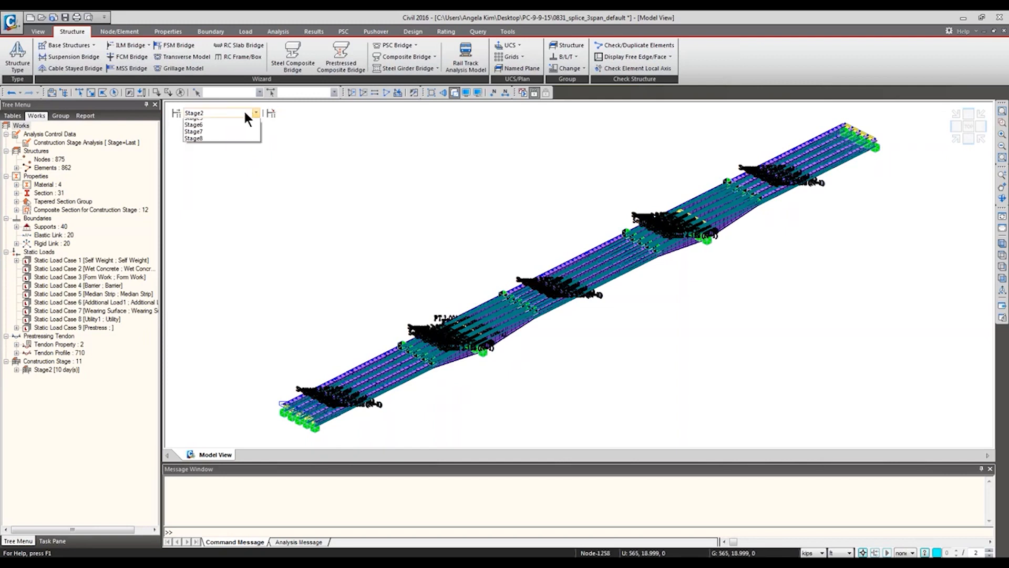
left_click(223, 156)
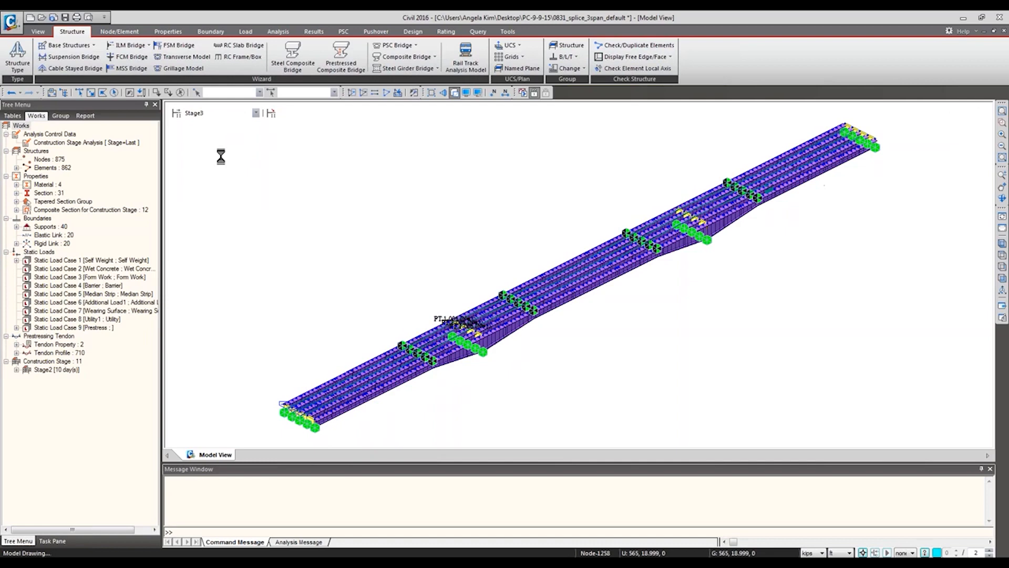
Advance to Stage4-1 and display the element beam loads of the Wet Concrete load case
key("Down")
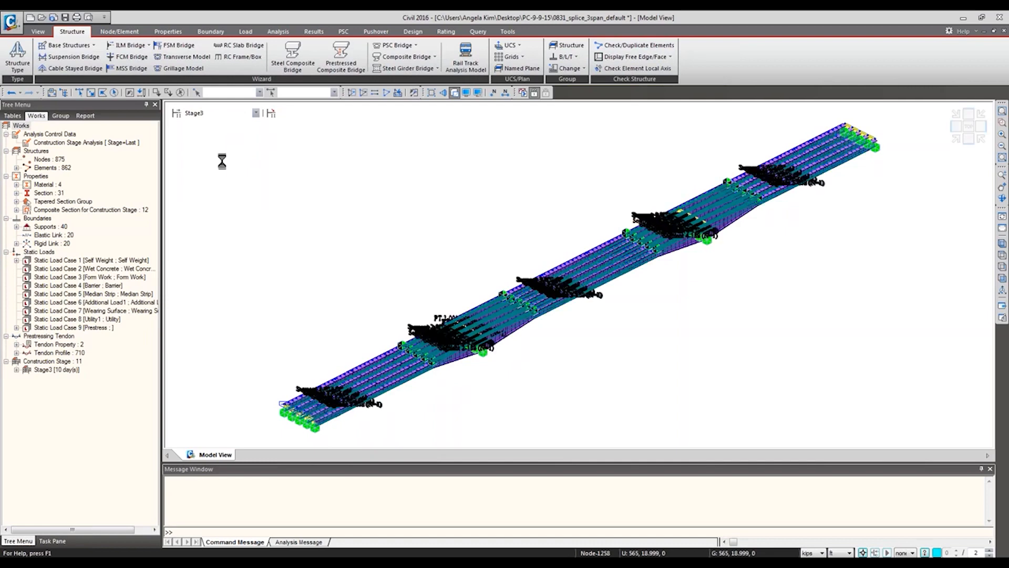
double_click(112, 270)
right_click(108, 277)
left_click(112, 288)
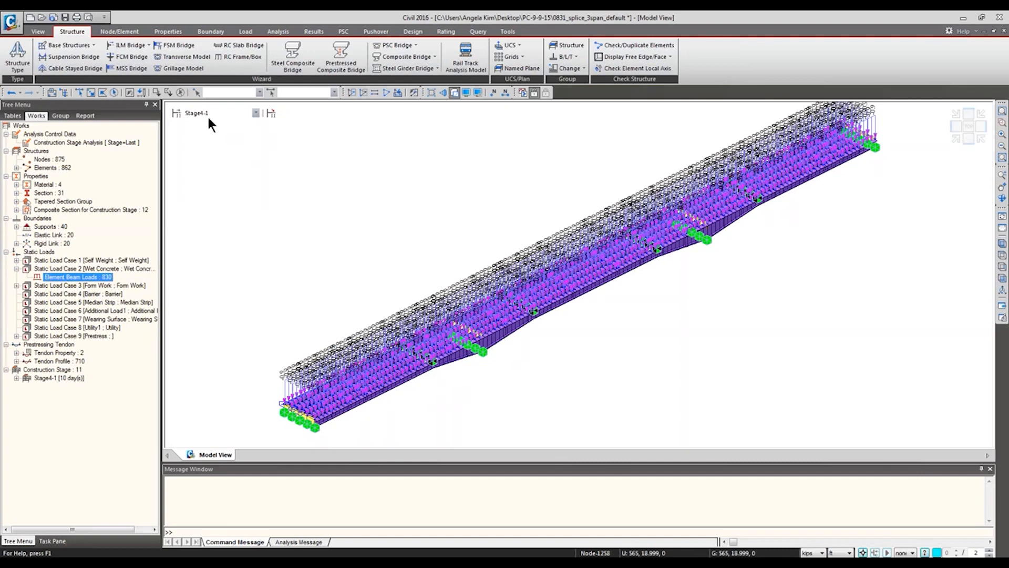
Show construction stage Stage4-2 with the deck and turn off the node symbols
left_click(210, 113)
left_click(216, 171)
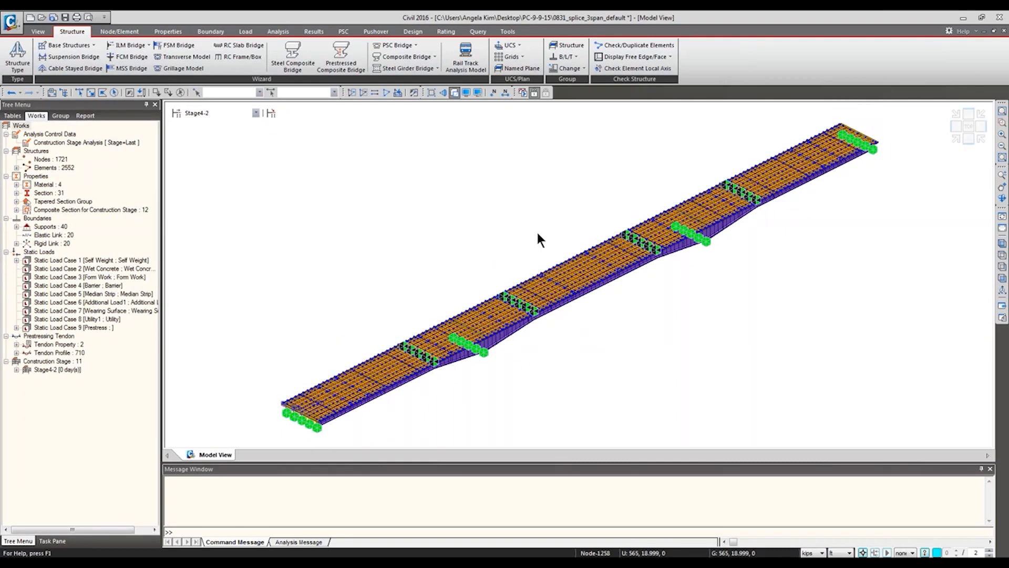
left_click(466, 93)
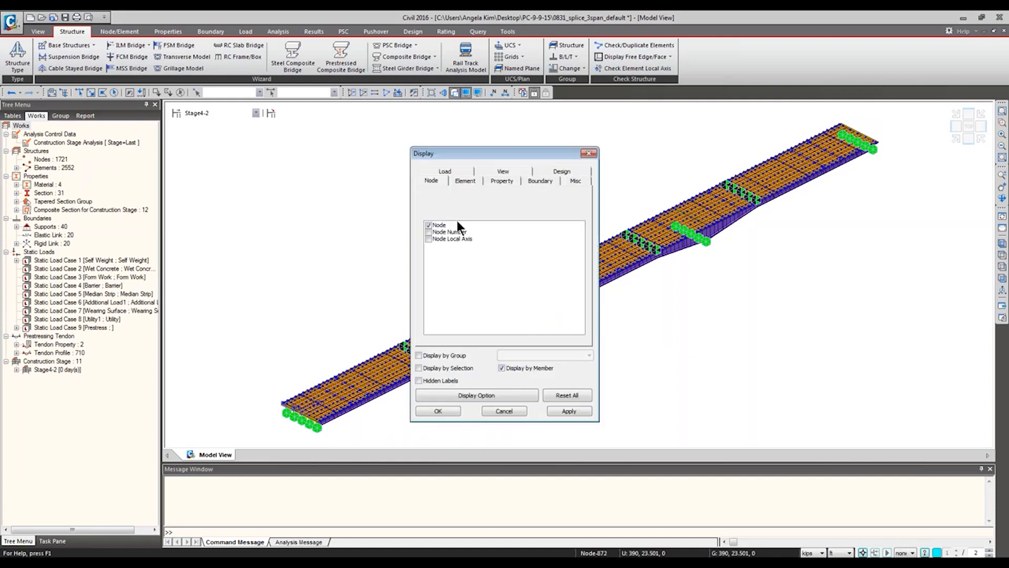
left_click(432, 225)
left_click(441, 411)
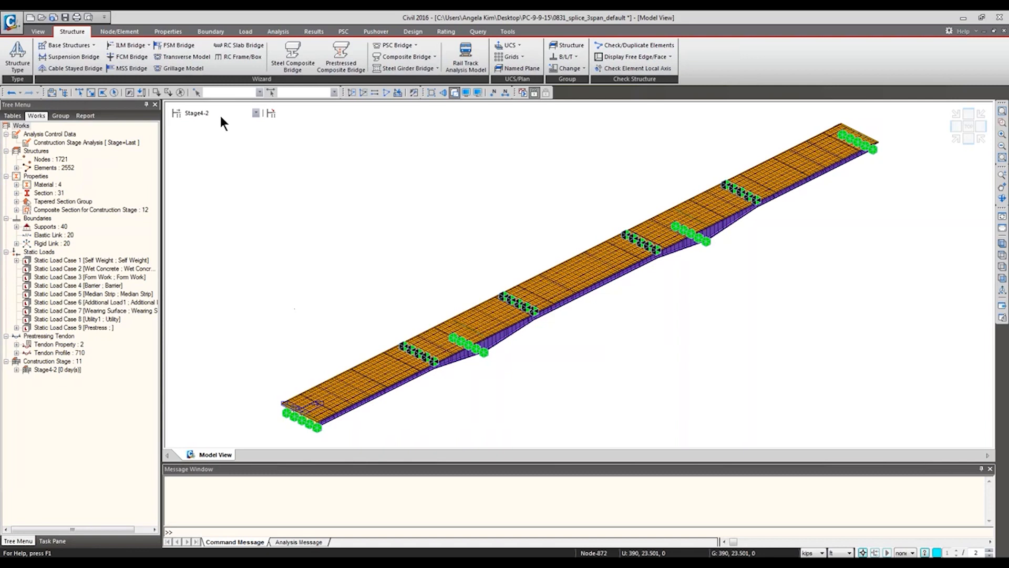
Show Stage5, display the tendon prestress loads of the Prestress load case, and hide them again
left_click(256, 113)
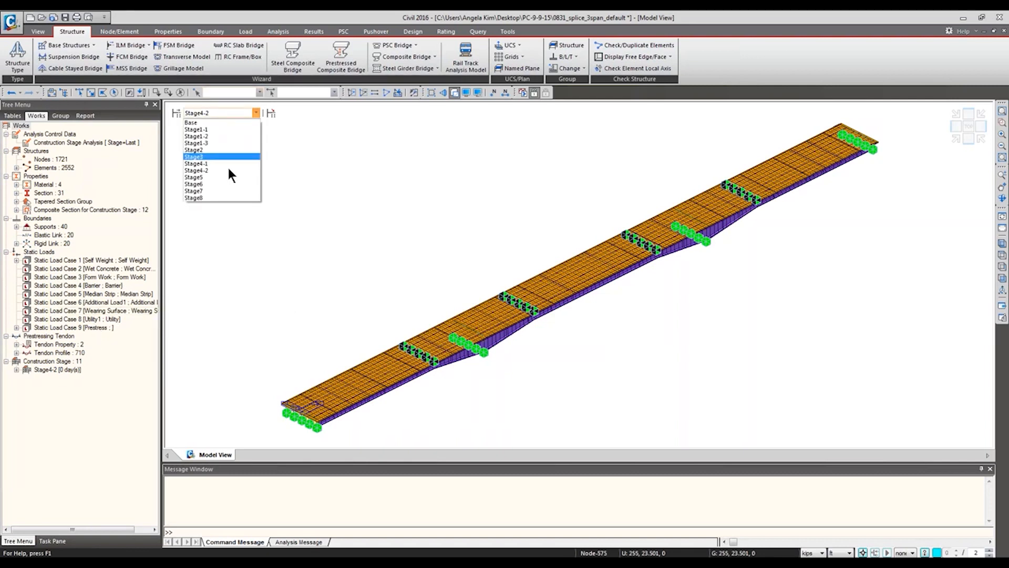
left_click(226, 175)
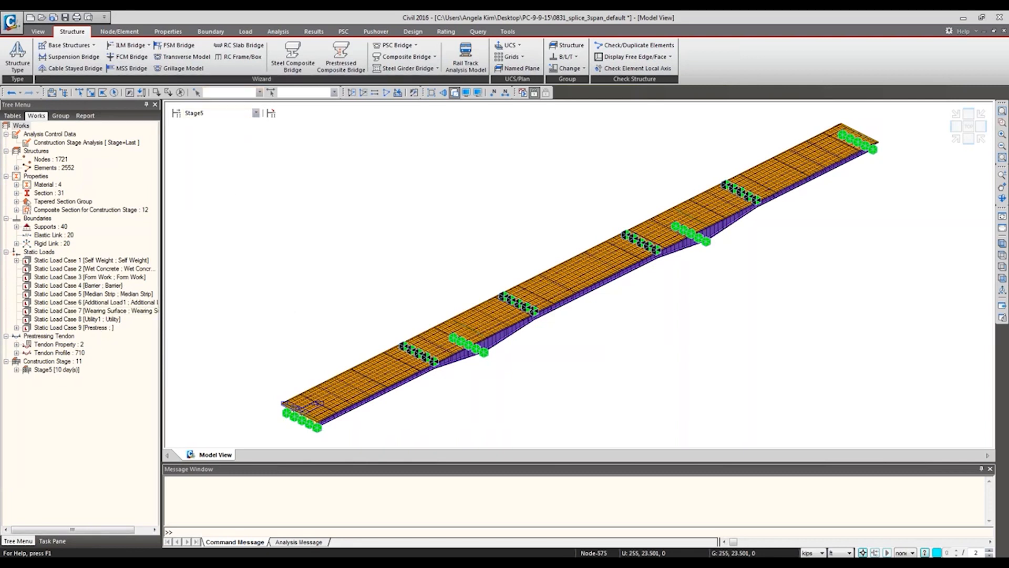
double_click(89, 329)
right_click(86, 335)
left_click(107, 362)
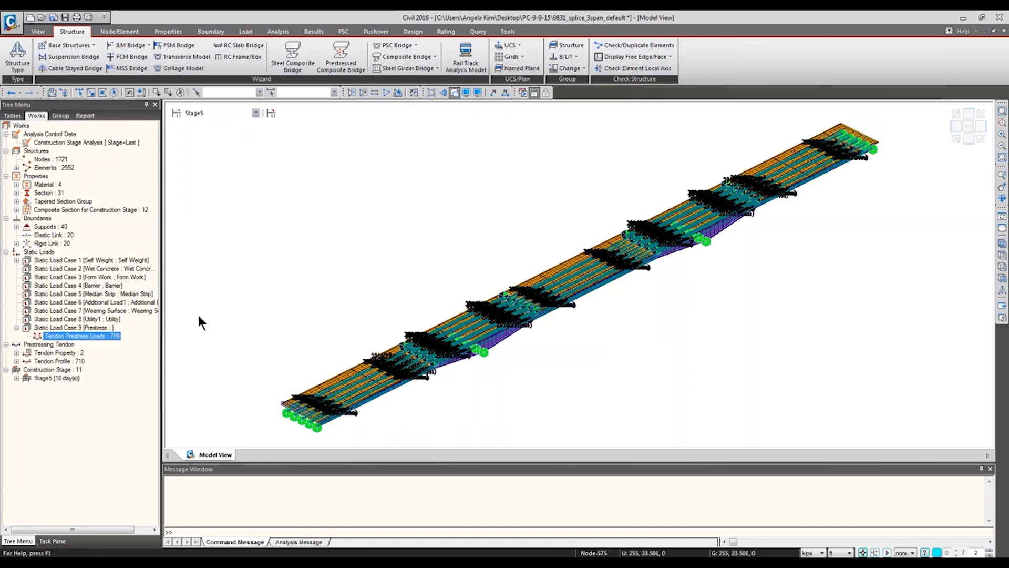
right_click(100, 337)
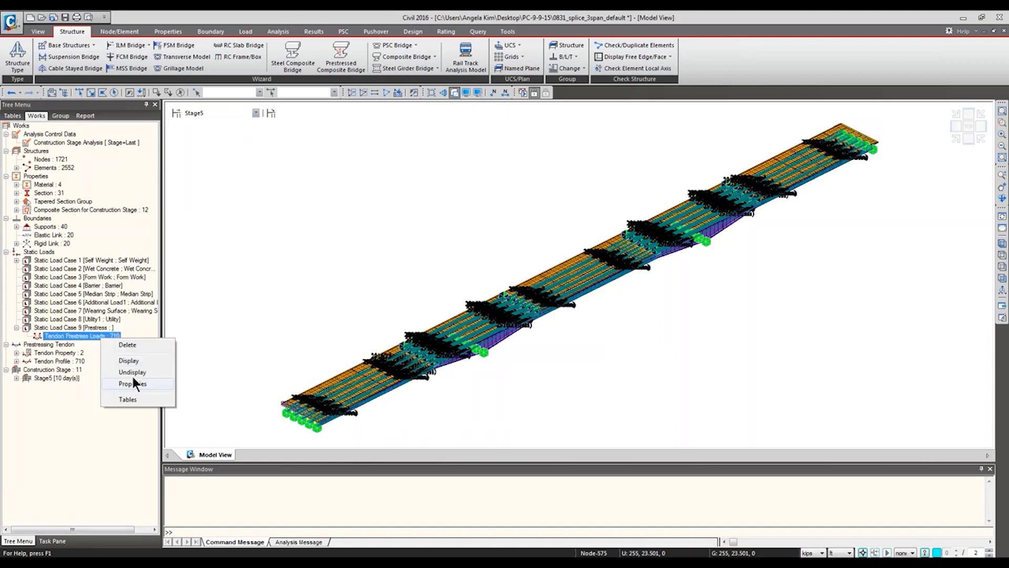
left_click(132, 372)
Examine construction stage Stage6 and the final stage, Stage8
left_click(221, 113)
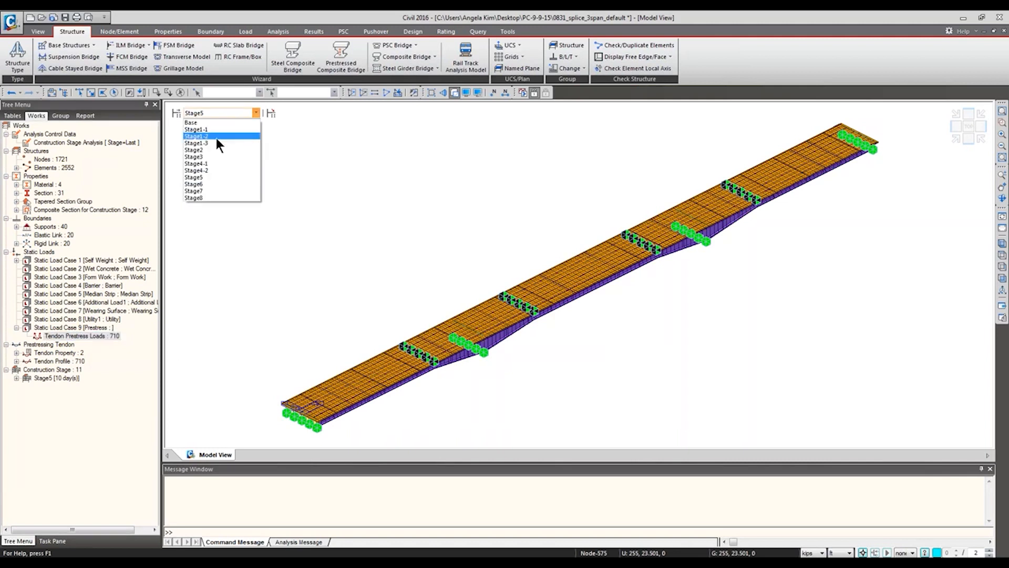
left_click(223, 184)
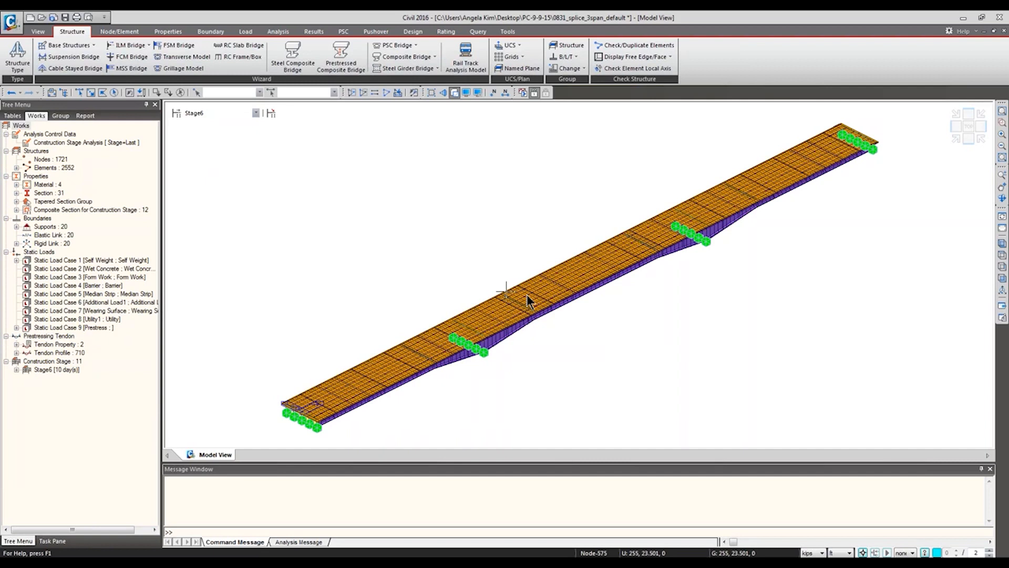
left_click(241, 113)
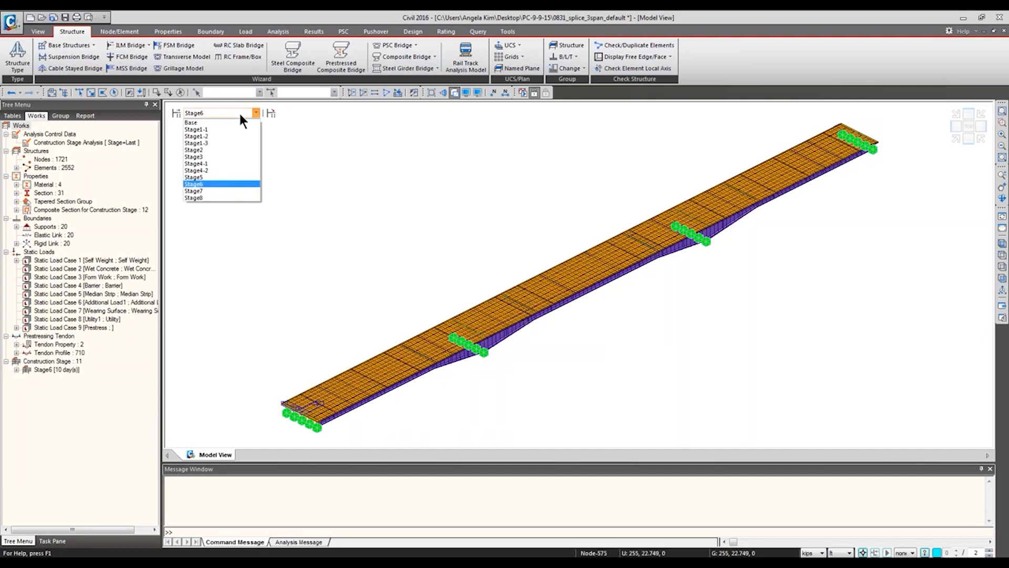
left_click(225, 197)
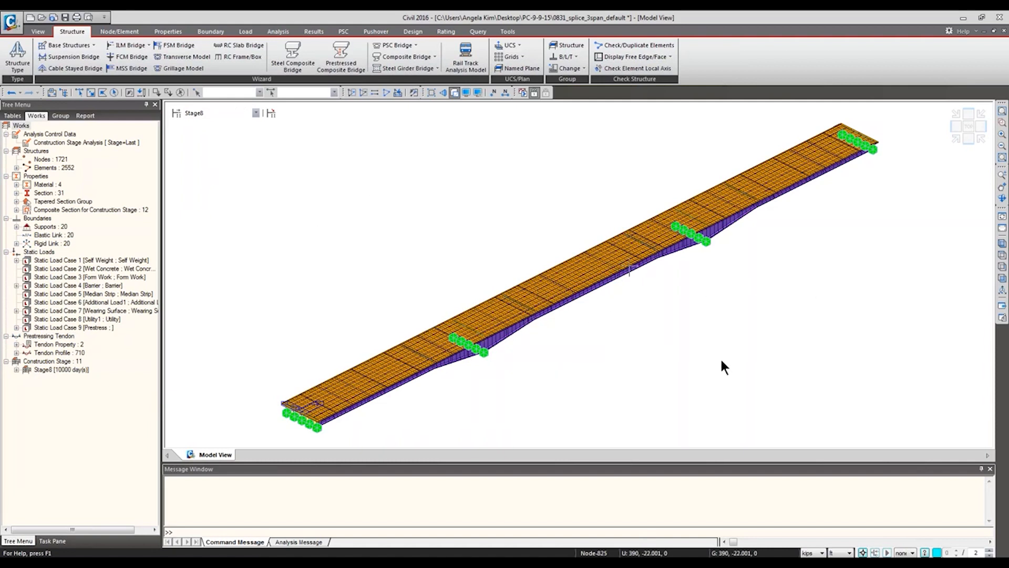
left_click(231, 114)
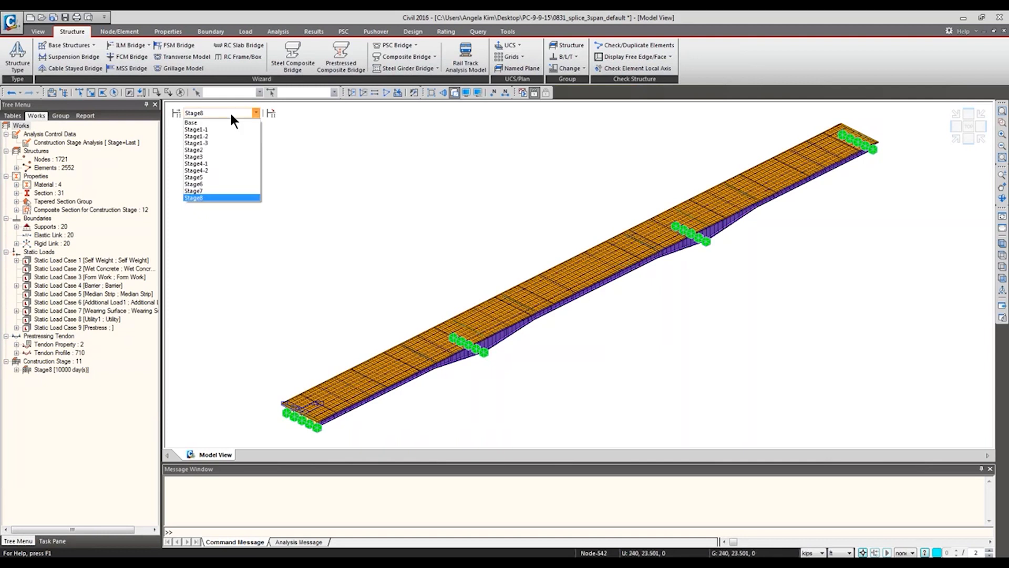
left_click(829, 246)
Inspect the completed Stage8 bridge from the front and from a rotated, low side angle
left_click(970, 139)
left_click(956, 139)
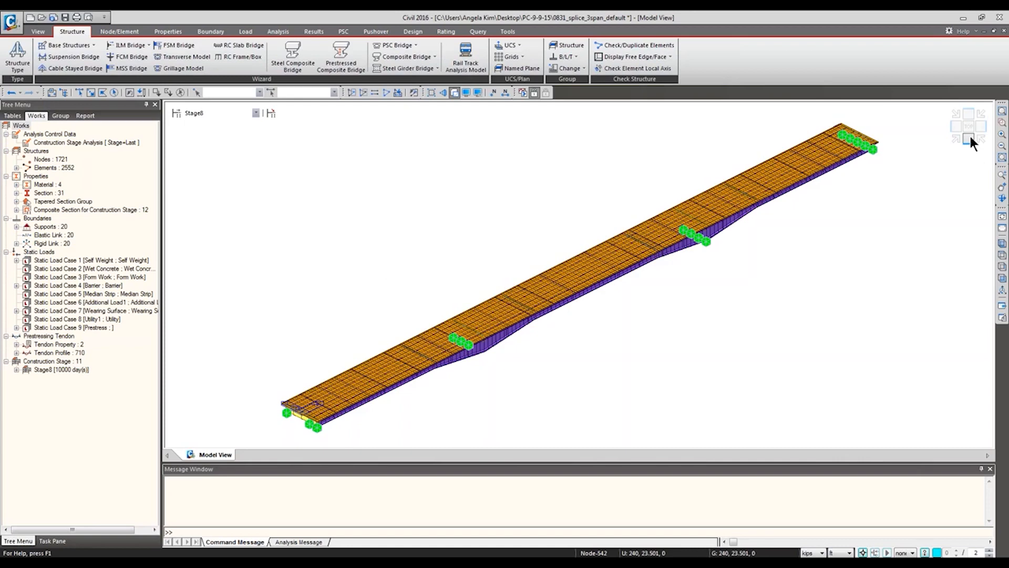
left_click(970, 140)
middle_click_drag(745, 270, 765, 287, "ctrl")
middle_click_drag(666, 289, 581, 306, "ctrl")
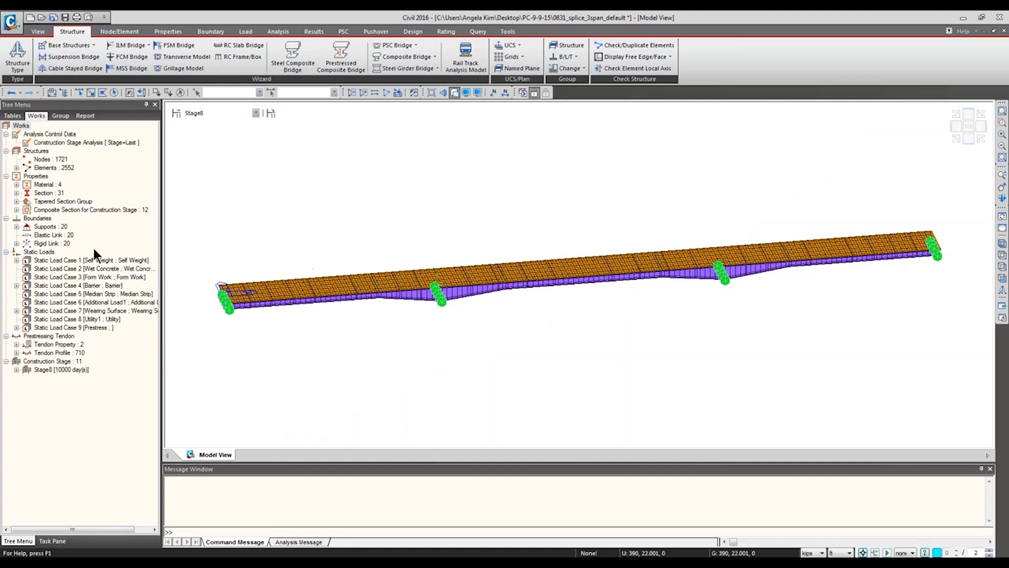
Hide the Type 1 support symbols on the three-span Stage8 bridge
double_click(56, 227)
right_click(69, 233)
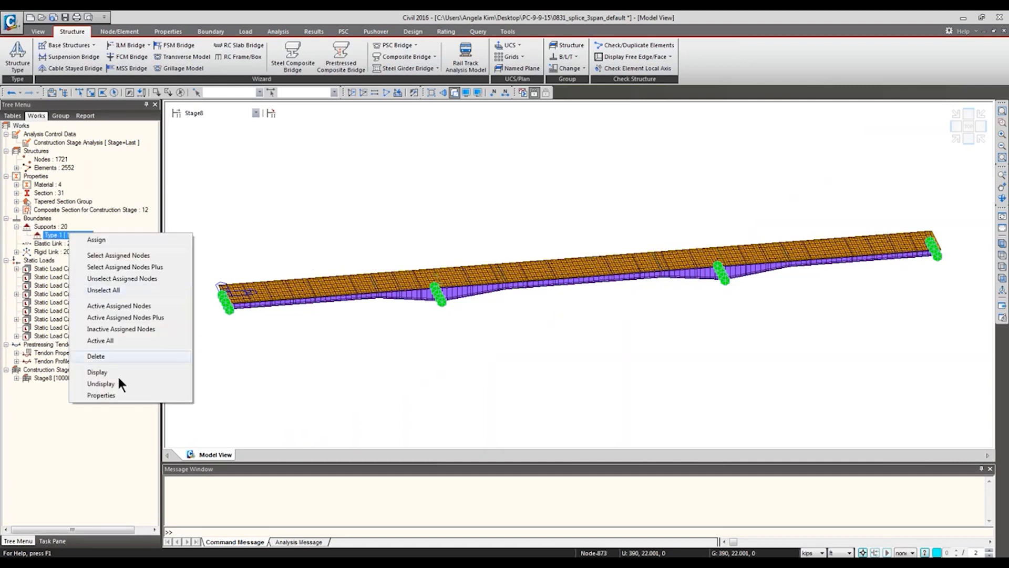
left_click(120, 384)
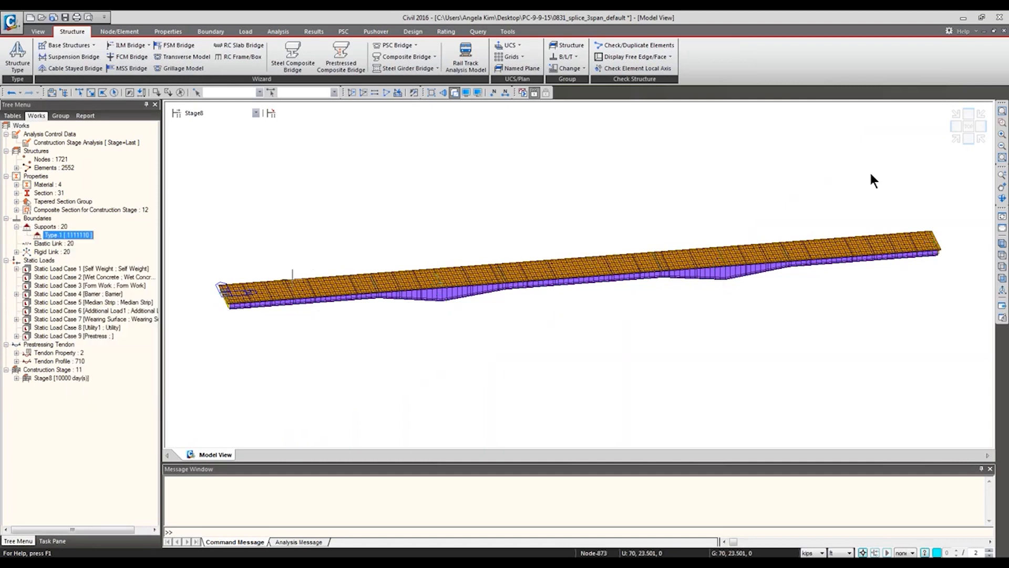
middle_click_drag(434, 322, 453, 328, "ctrl")
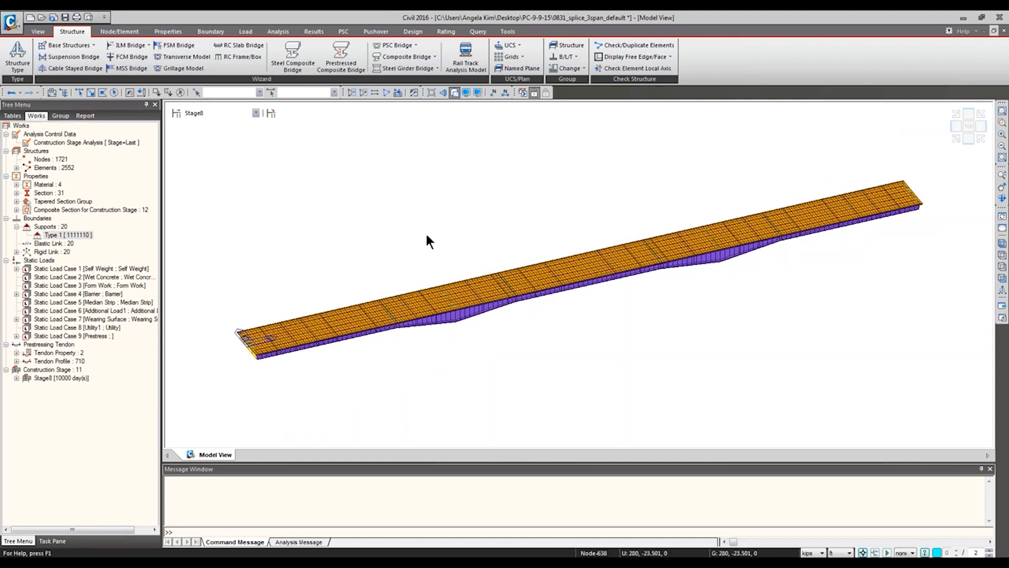
Switch the girder type to Precast Girder Type in the prestressed composite bridge wizard to view its spacing options, and close without generating
left_click(340, 53)
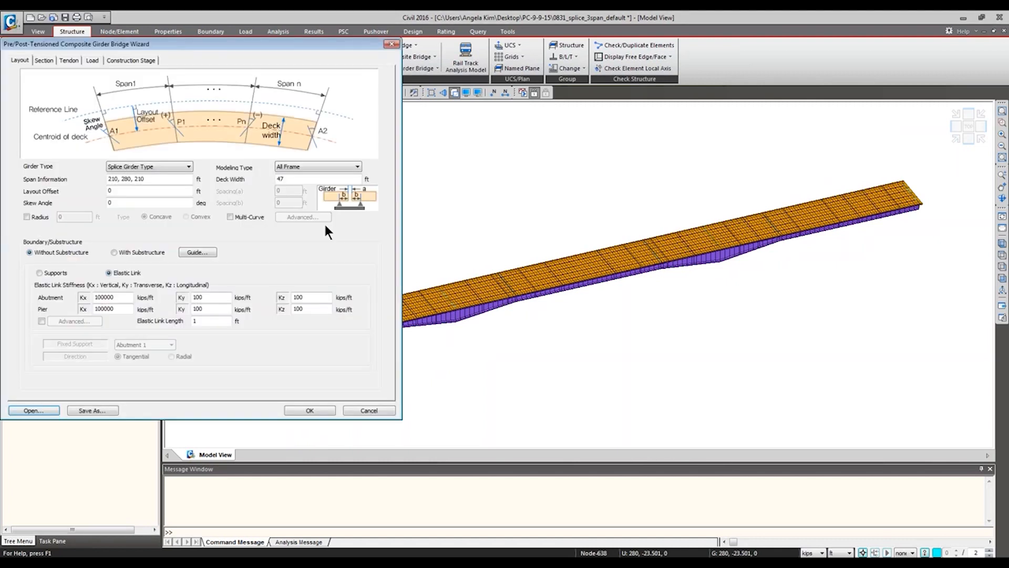
left_click(189, 166)
left_click(154, 173)
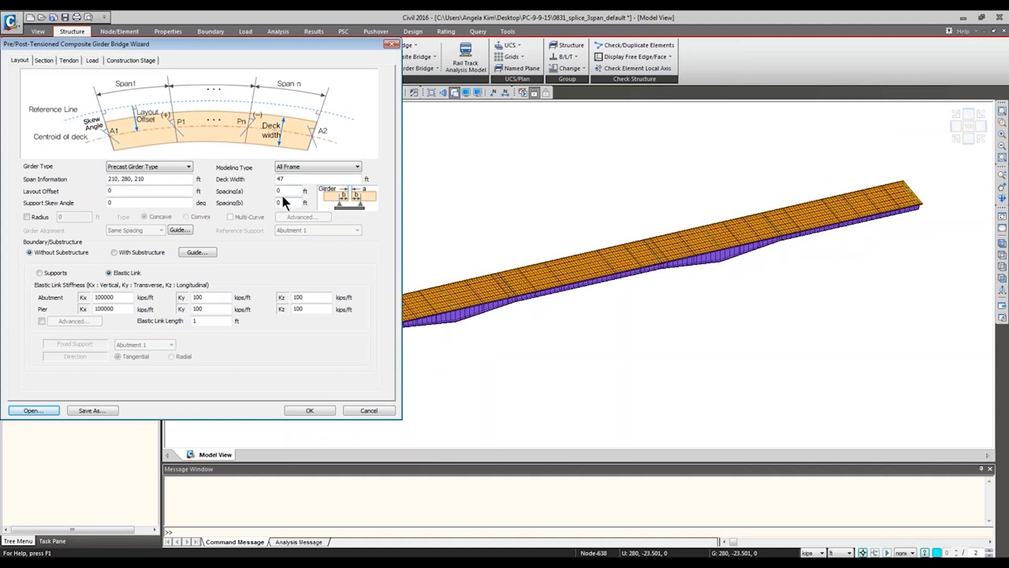
left_click(392, 44)
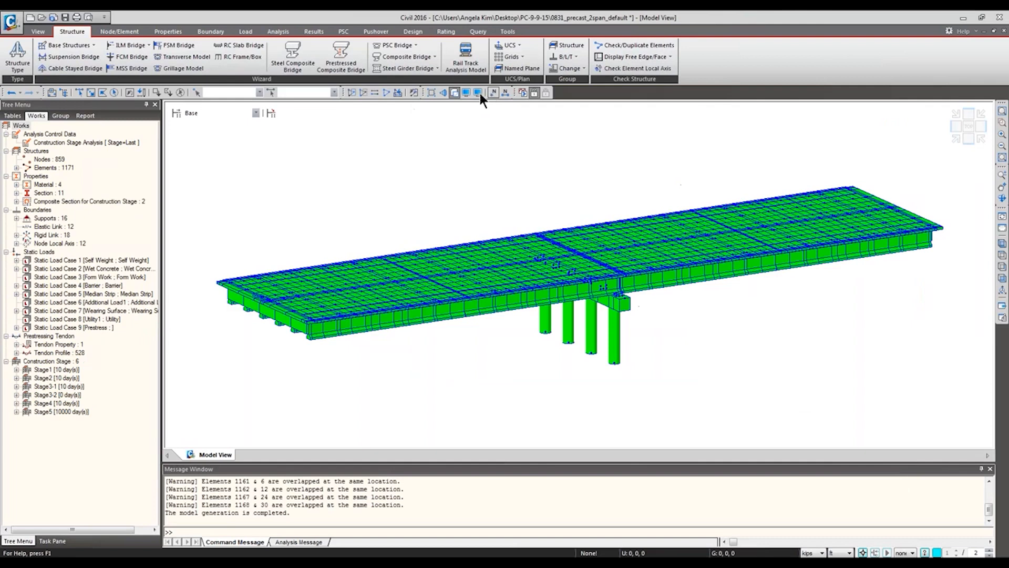
In the 0831_precast_2span_default model, change the display options so that the elements are colored by section
left_click(478, 92)
left_click(500, 199)
left_click(544, 288)
left_click(502, 380)
left_click(413, 381)
middle_click_drag(572, 317, 509, 316, "ctrl")
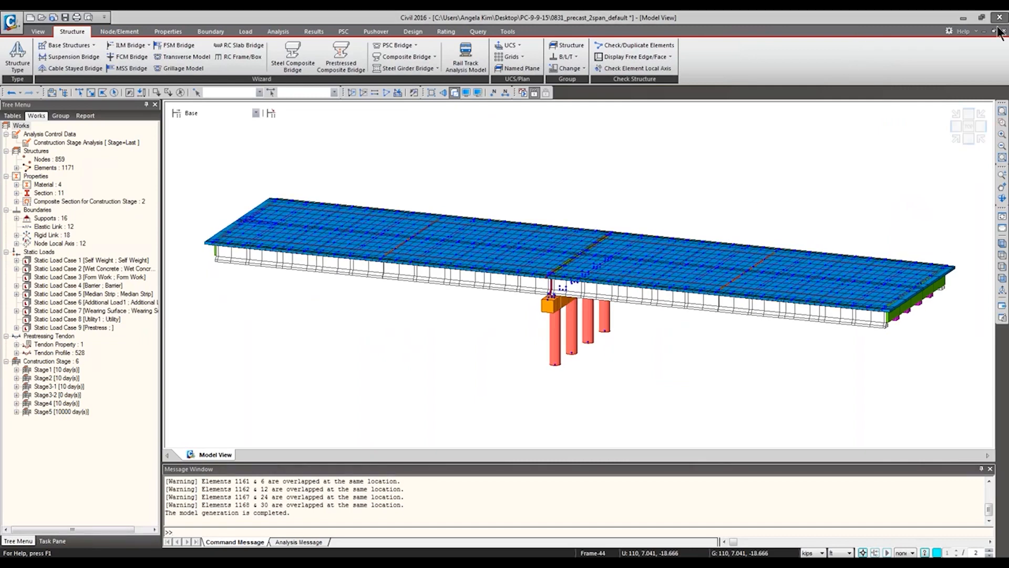
Examine the joint between the two spans and the girder links above the pier cap up close
left_click(1002, 124)
left_click_drag(504, 243, 608, 360)
middle_click_drag(581, 254, 532, 301)
mouse_move(593, 319)
middle_mouse_down("ctrl")
mouse_move(565, 329)
mouse_move(588, 327)
middle_mouse_up("ctrl")
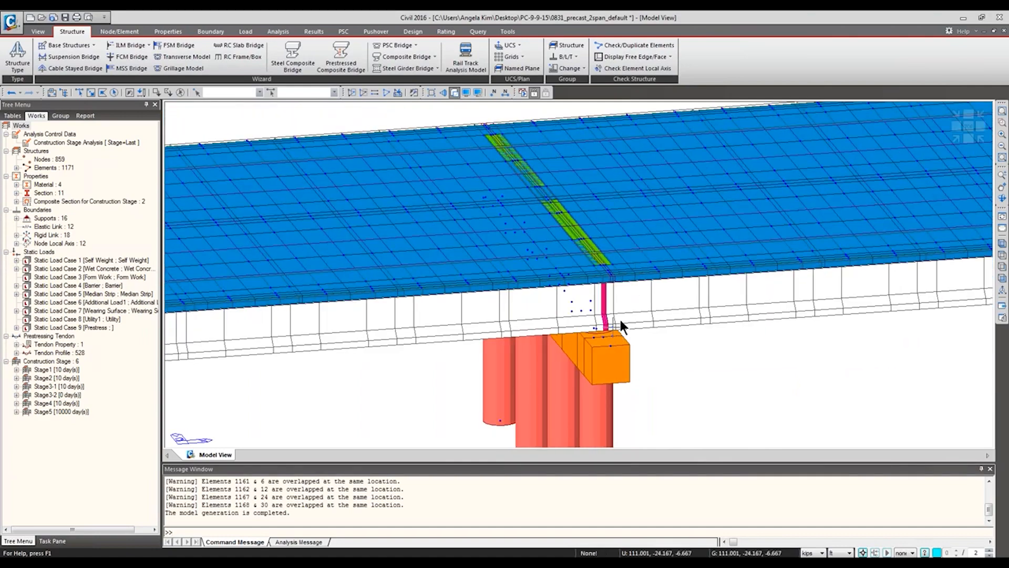
middle_click_drag(653, 336, 766, 317, "ctrl")
middle_click_drag(592, 321, 558, 290)
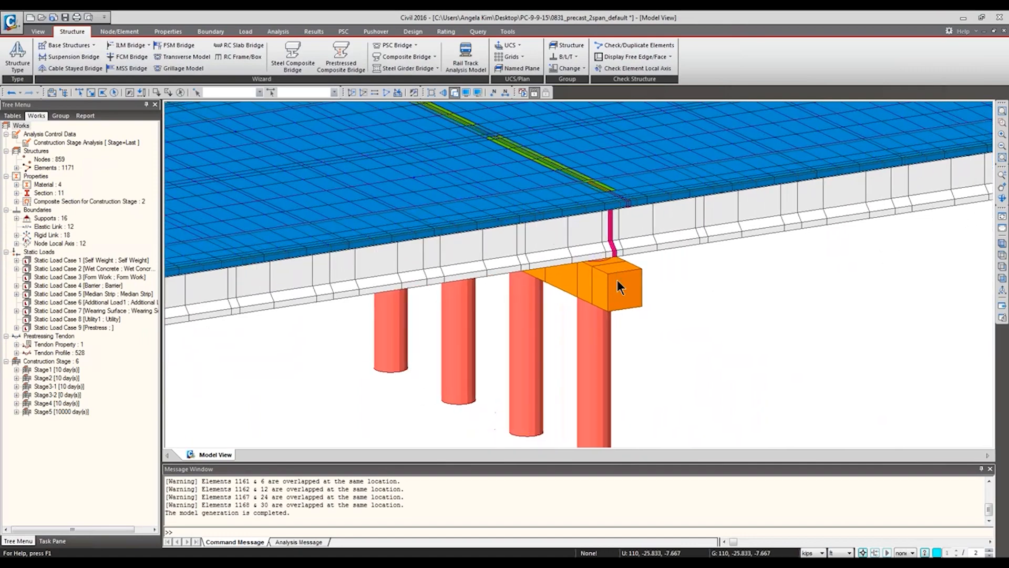
scroll(619, 283, "up", 4)
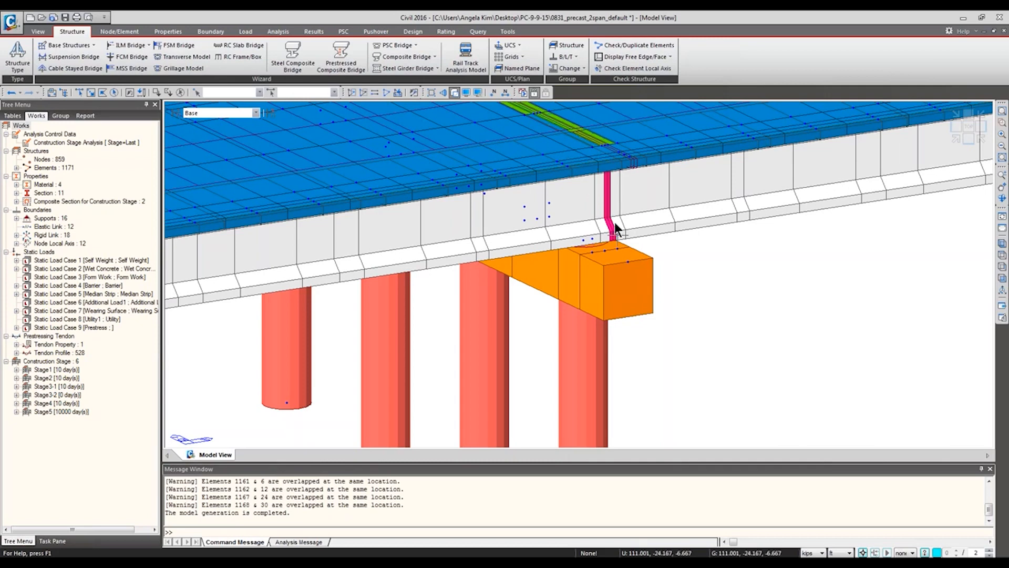
Query nodes 834 and 830 at the pier cap for their coordinates and spacing, and enlarge the message window and its text
left_click(478, 31)
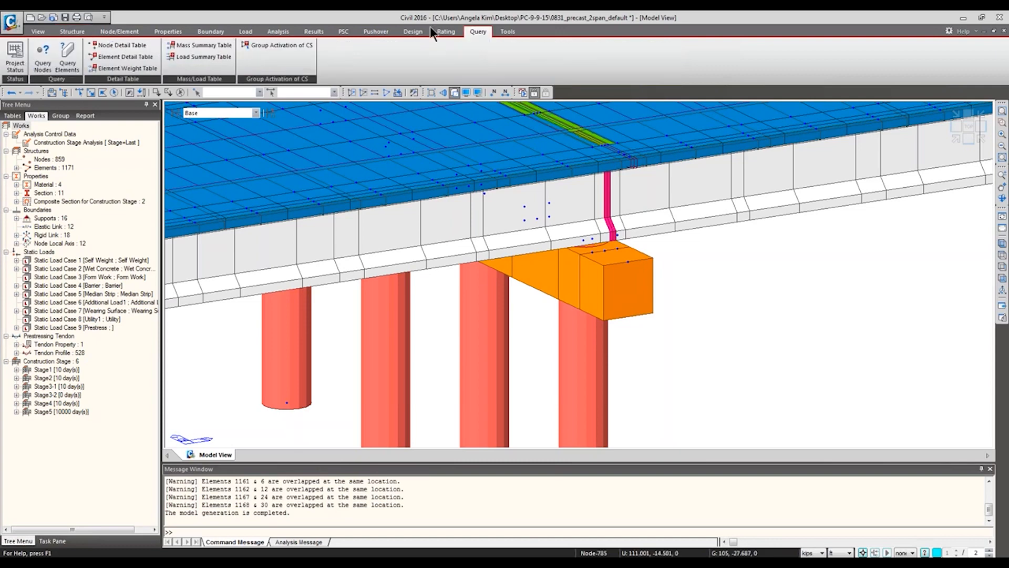
left_click(48, 52)
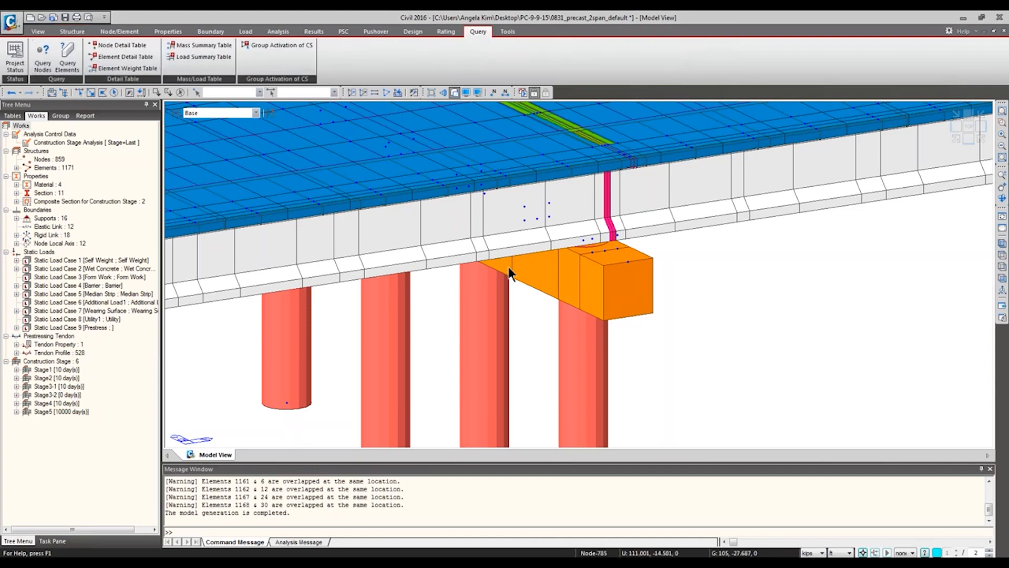
left_click(594, 238)
left_click(593, 238)
left_click_drag(437, 463, 438, 419)
scroll(408, 469, "up", 5, "ctrl")
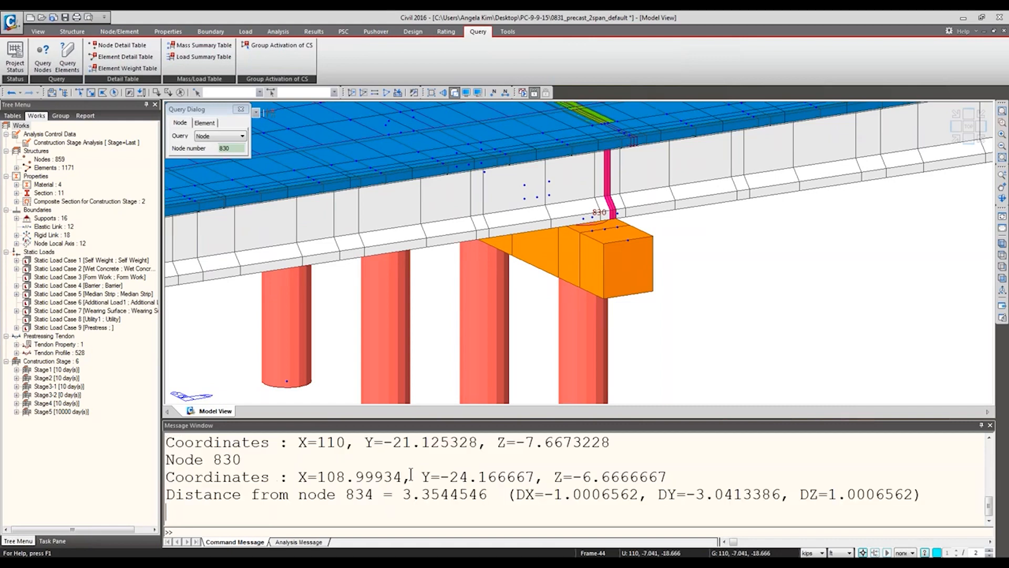
scroll(408, 469, "down", 2, "ctrl")
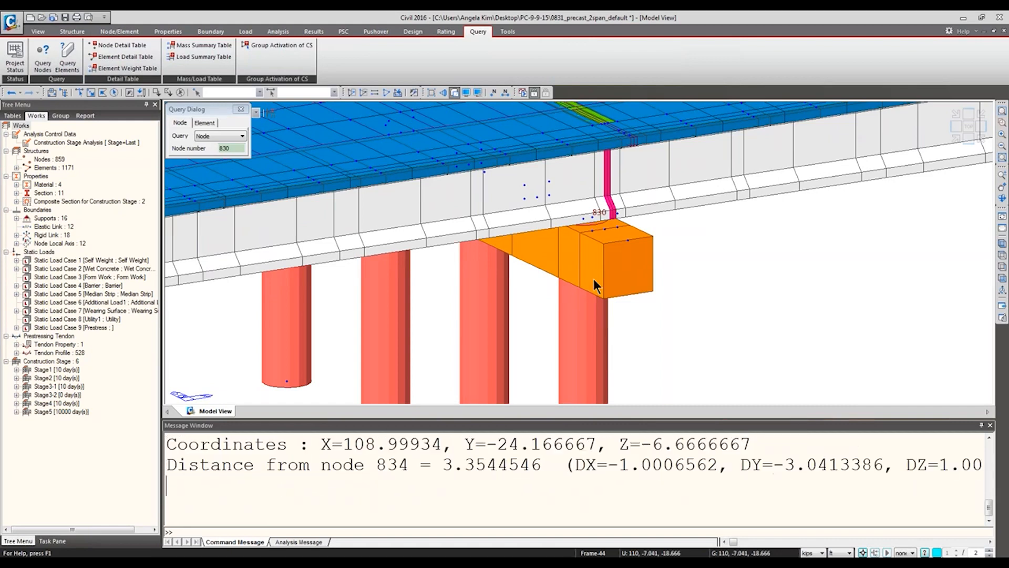
Inspect the girder joint over the pier from a low side angle and shrink the message window
scroll(608, 274, "down", 2)
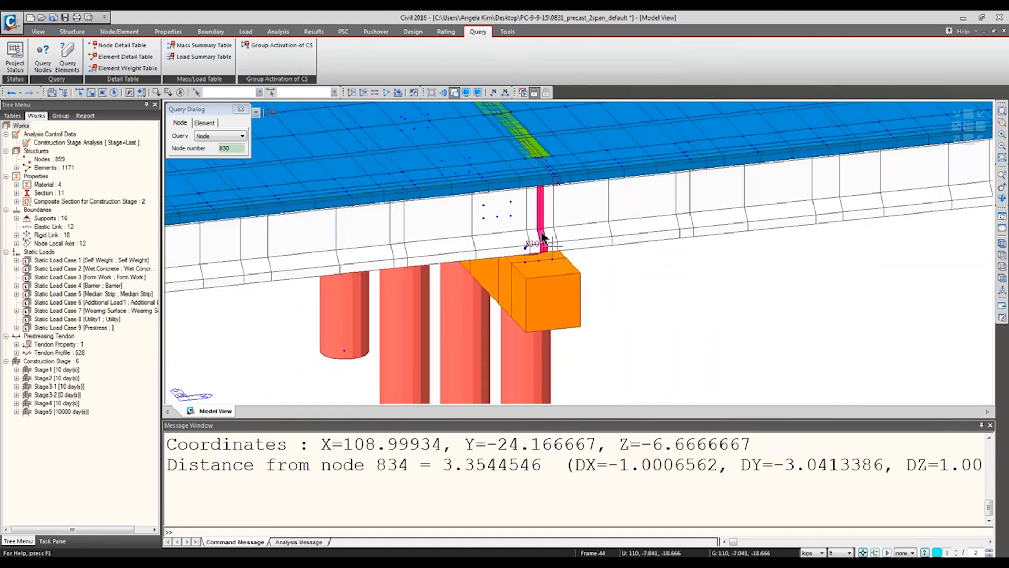
middle_click_drag(579, 253, 552, 246, "ctrl")
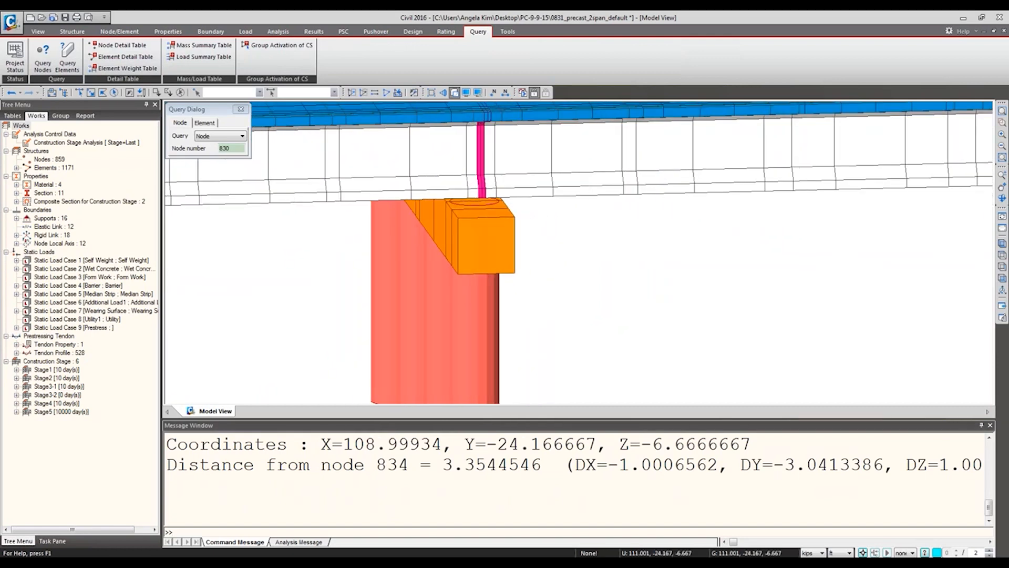
left_click_drag(525, 430, 527, 492)
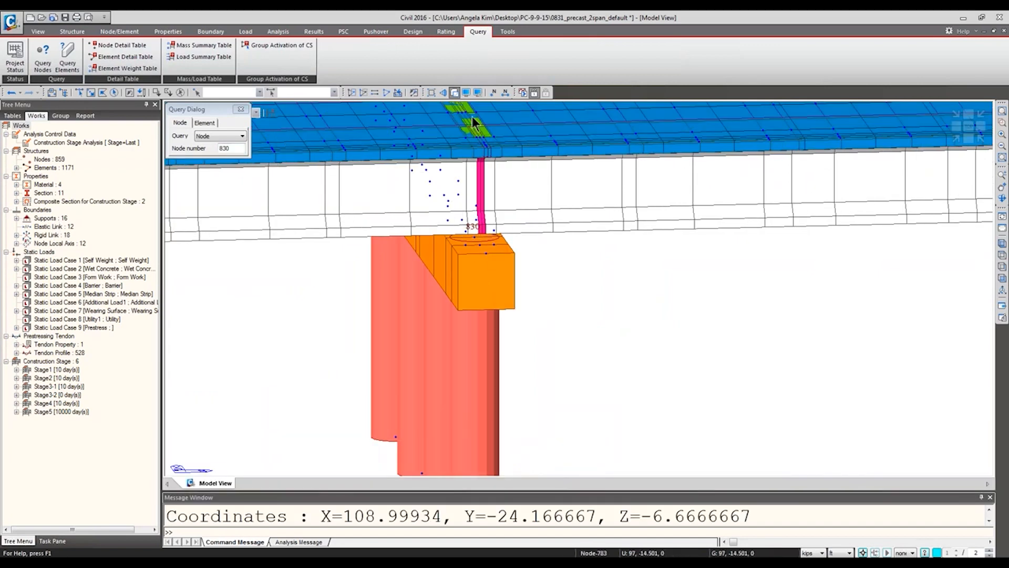
left_click(1003, 147)
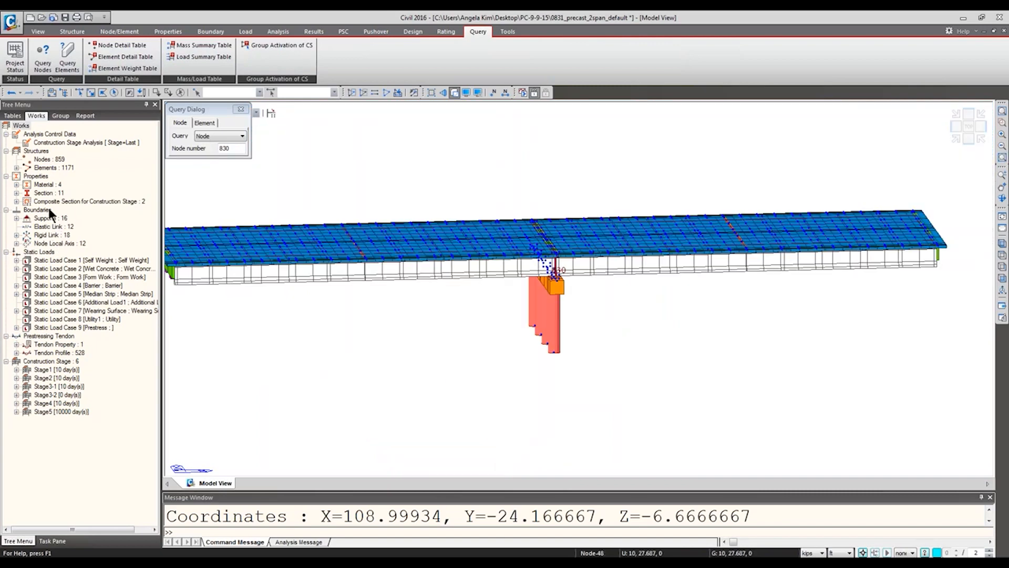
Activate only the elements with sections Comp_Precast_Side_1 and Comp_Precast_1, and view them from an oblique angle
double_click(43, 192)
double_click(76, 258)
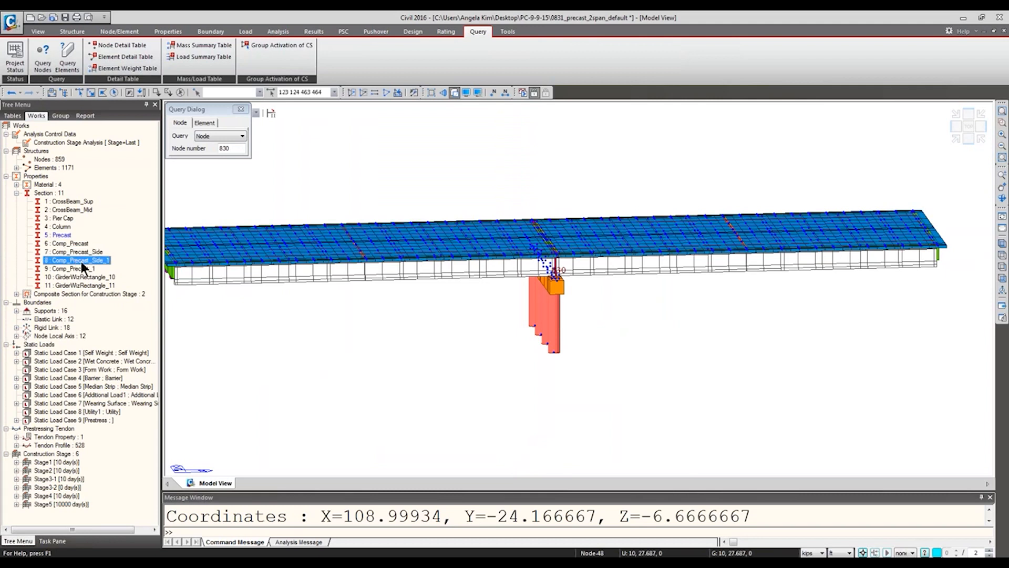
double_click(76, 268)
left_click(79, 260, "ctrl")
right_click(78, 262)
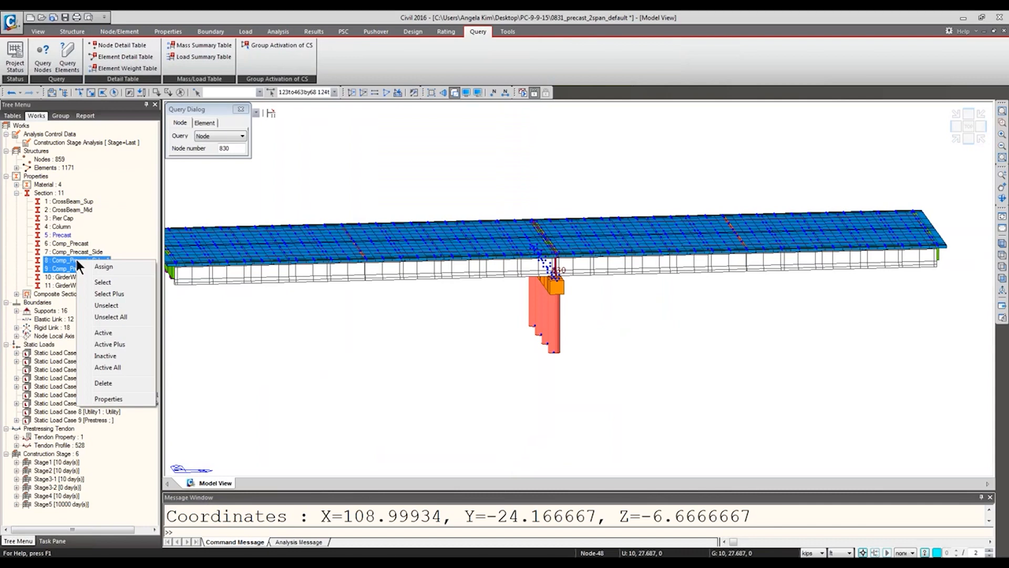
left_click(128, 332)
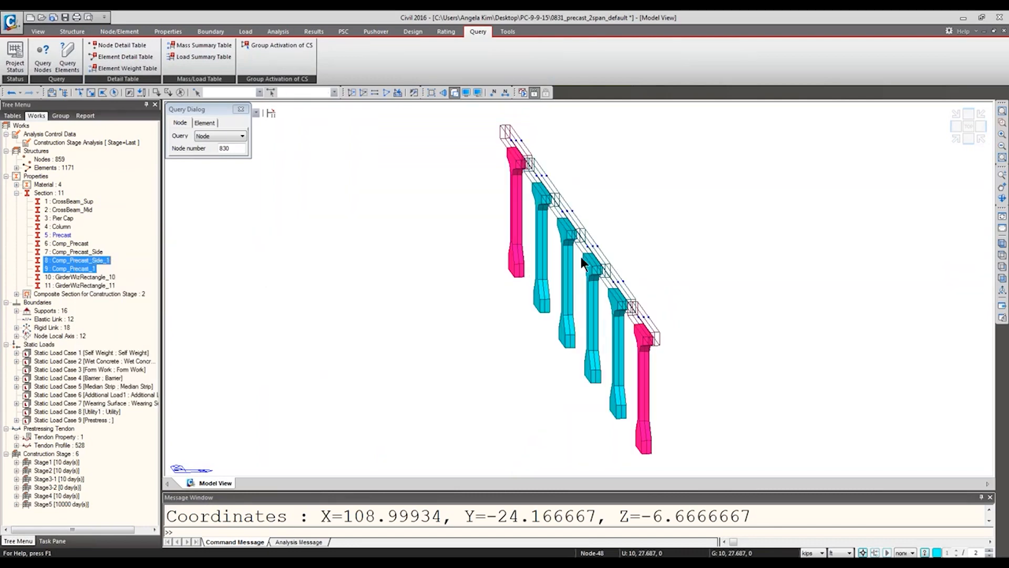
middle_click_drag(591, 257, 578, 249, "ctrl")
middle_click_drag(613, 293, 660, 284, "ctrl")
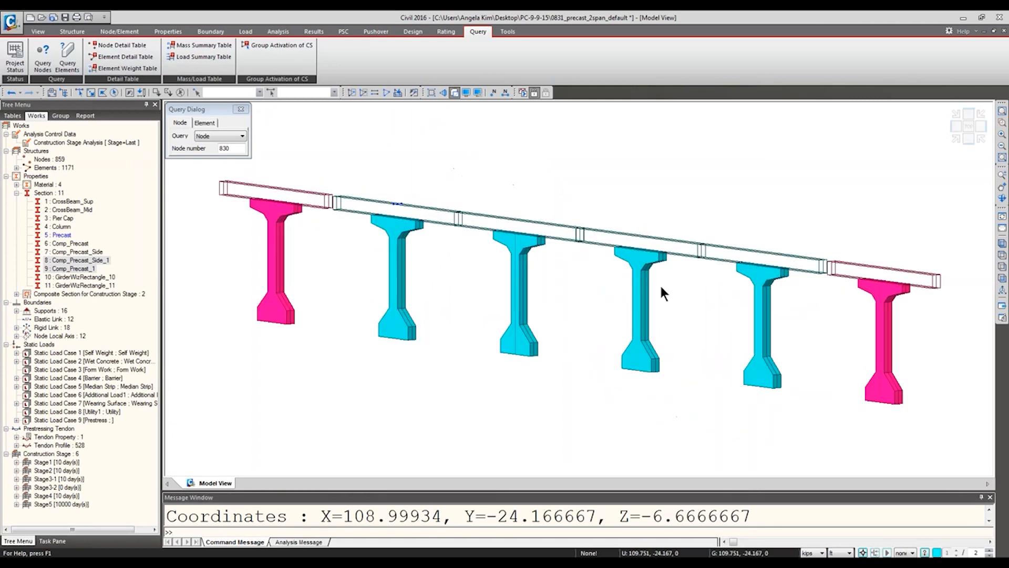
Review the slab and girder dimensions of section Comp_Precast_Side_1 against the PSC Viewer diagram, and close without changes
left_click(97, 263)
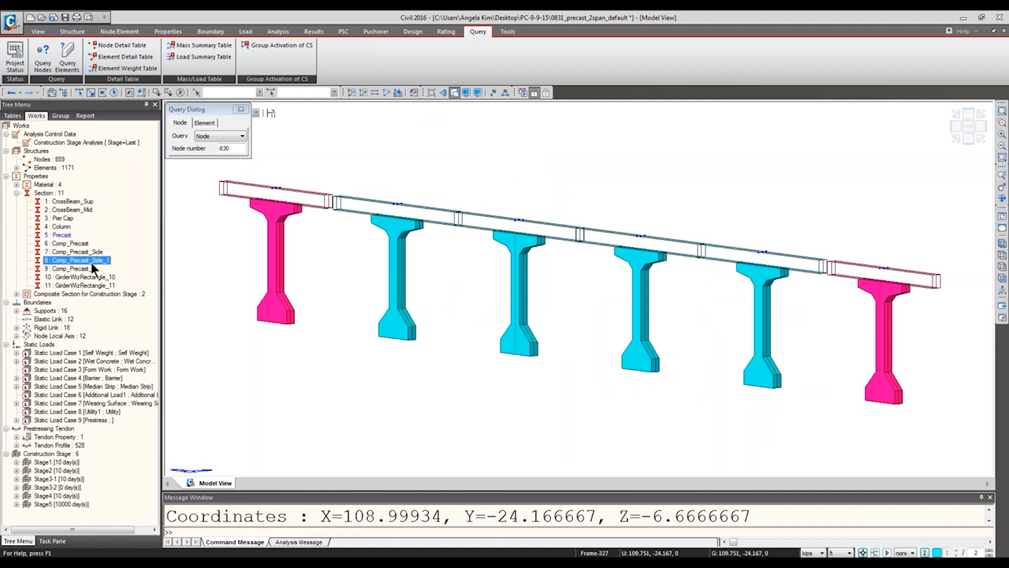
right_click(91, 262)
left_click(128, 402)
left_click_drag(600, 277, 602, 322)
scroll(550, 293, "up", 4)
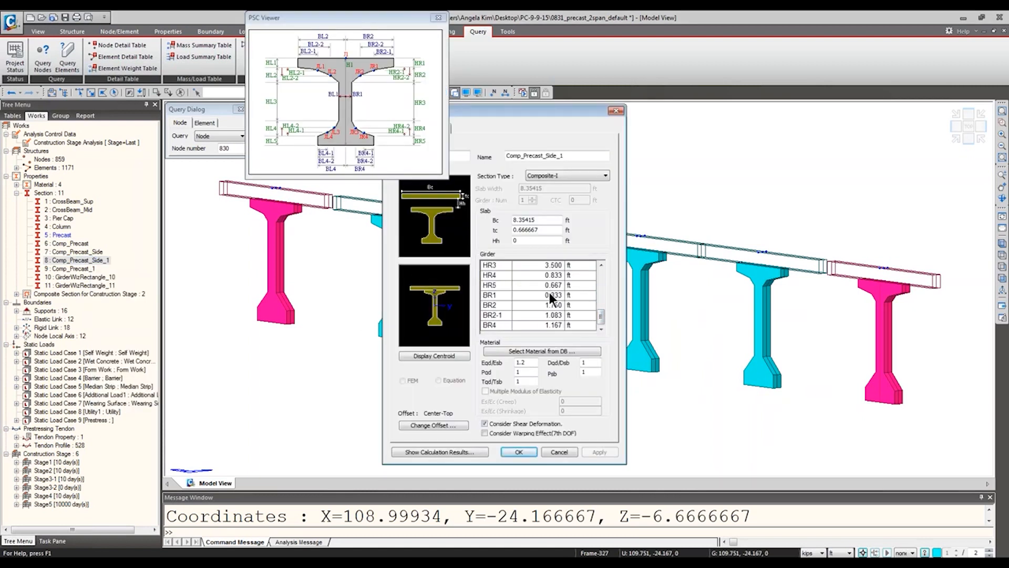
left_click(553, 286)
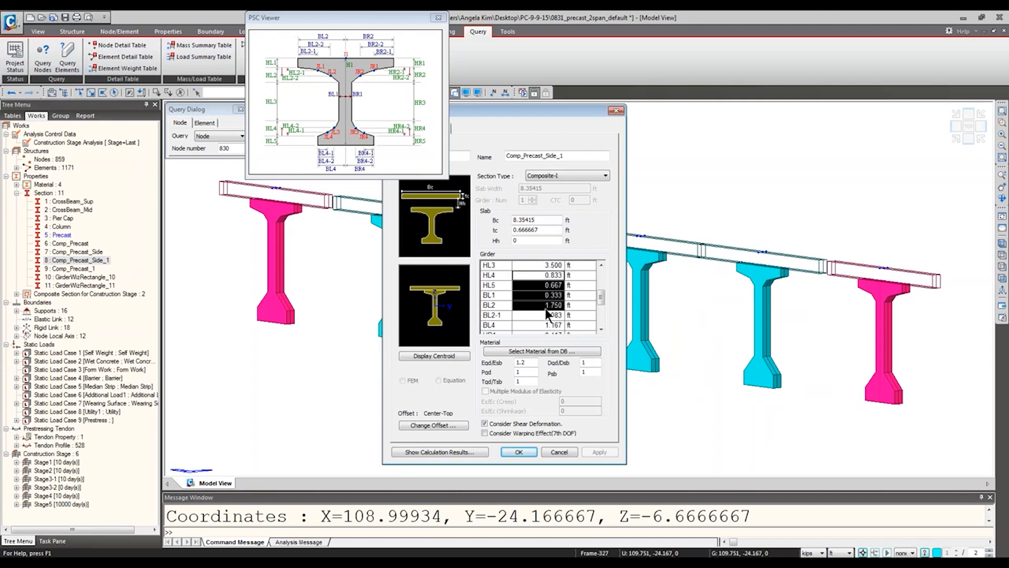
left_click_drag(349, 19, 278, 208)
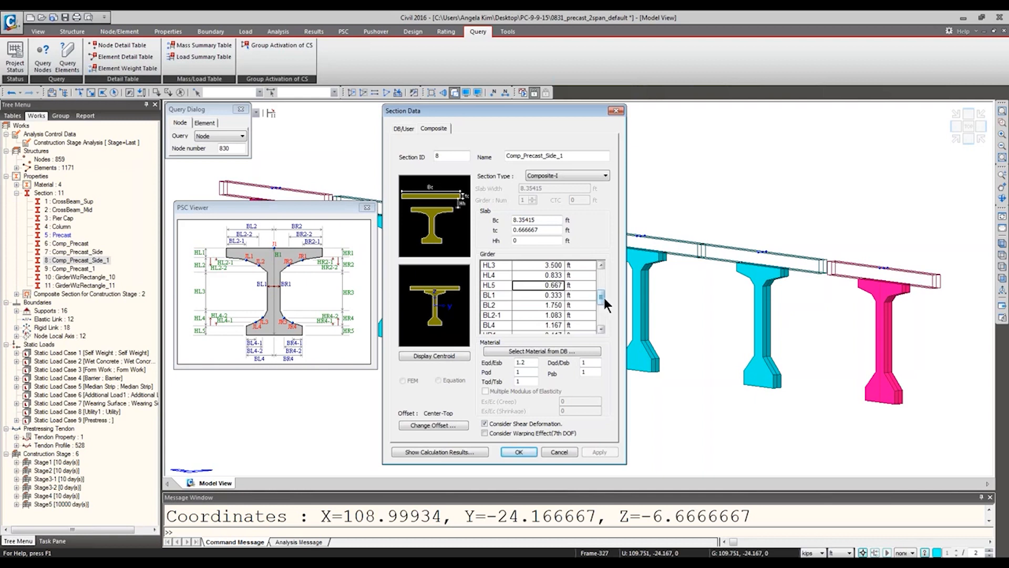
left_click_drag(599, 299, 596, 308)
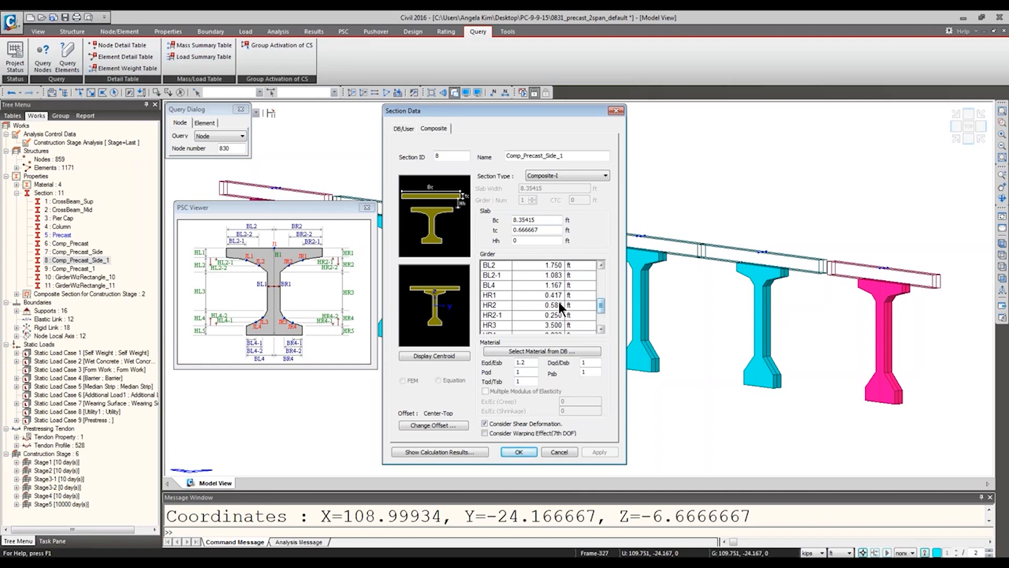
left_click(556, 275)
left_click(558, 452)
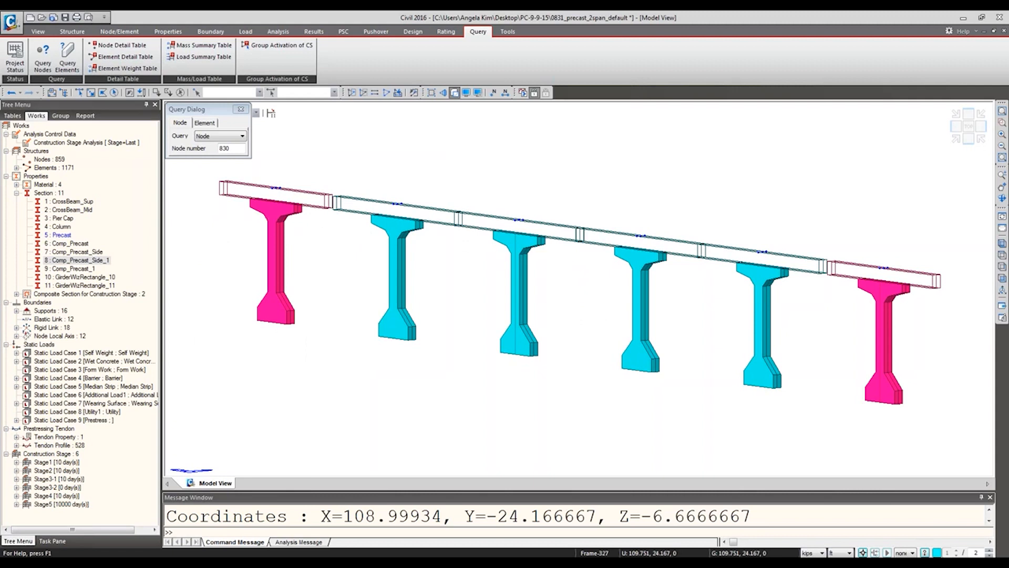
Reactivate all elements and turn off the node symbols while viewing the pier cap from below
left_click(386, 93)
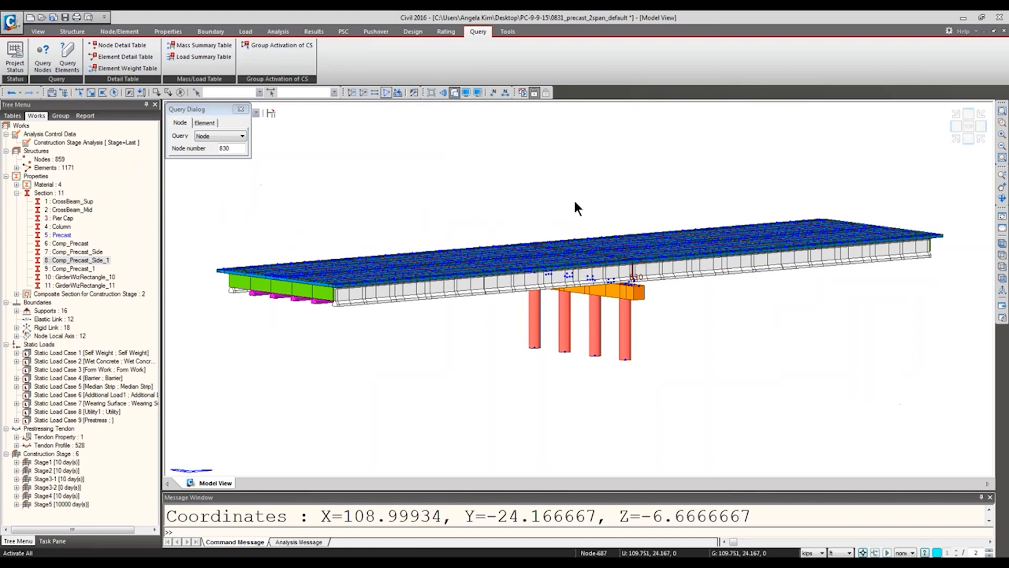
middle_click_drag(650, 263, 656, 229, "ctrl")
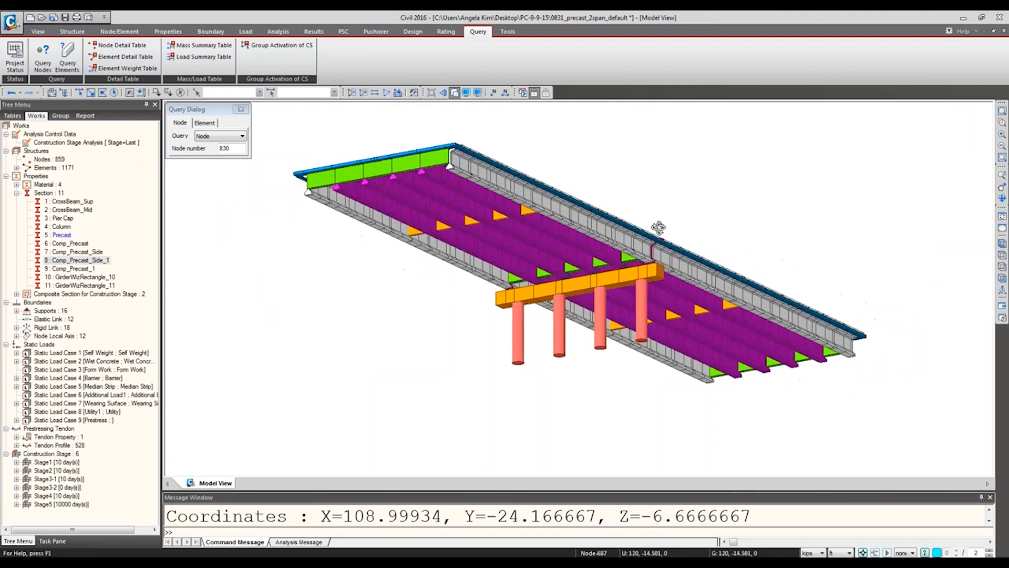
left_click(1003, 122)
left_click_drag(689, 229, 463, 320)
left_click(466, 93)
left_click(427, 227)
left_click(444, 409)
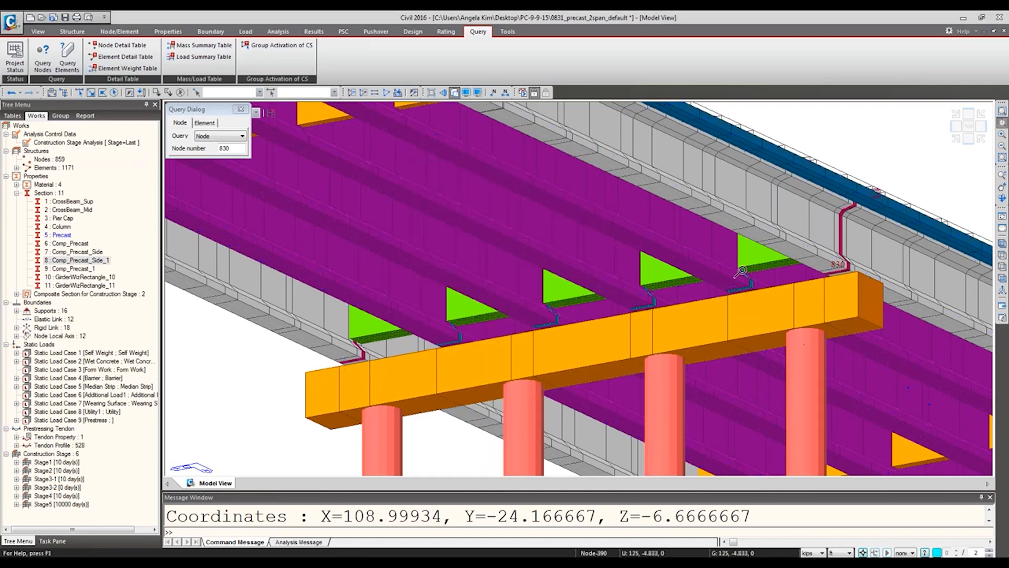
Display the elastic links between the girders and the pier cap, and inspect them up close
middle_click_drag(722, 286, 647, 289, "ctrl")
middle_click_drag(533, 327, 468, 350, "ctrl")
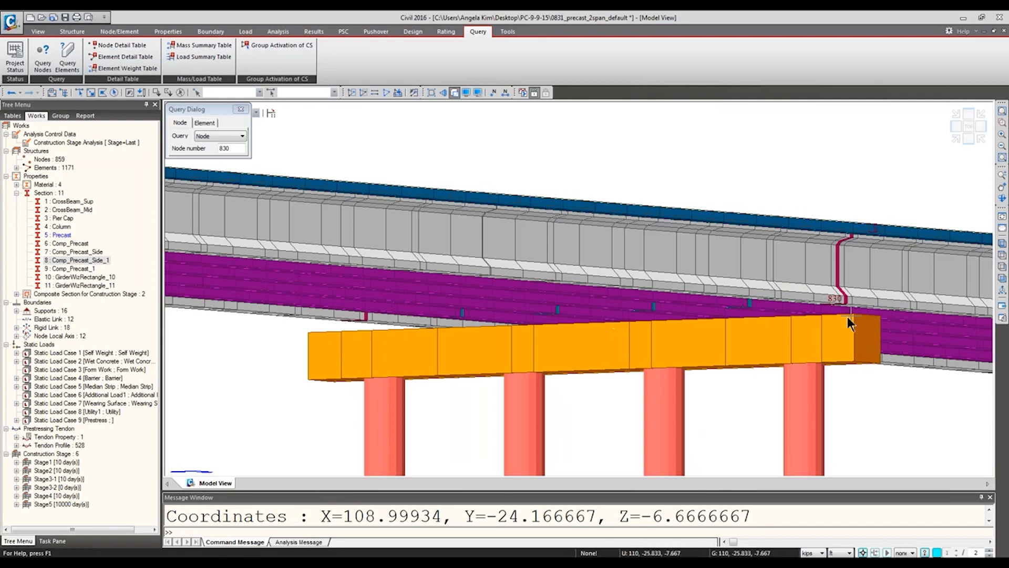
right_click(53, 320)
left_click(71, 337)
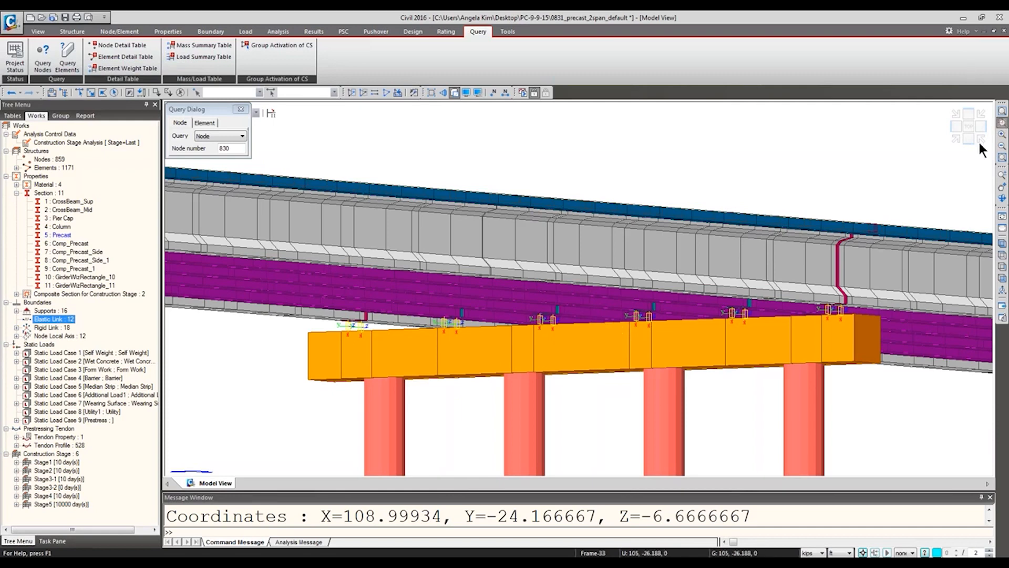
scroll(705, 340, "up", 5)
middle_click_drag(440, 284, 707, 363)
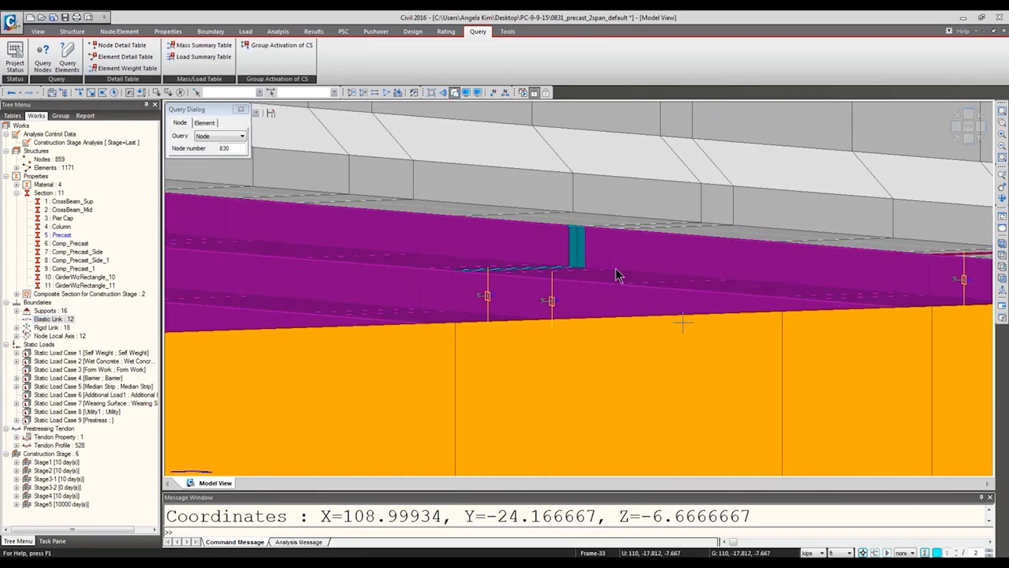
left_click(1002, 146)
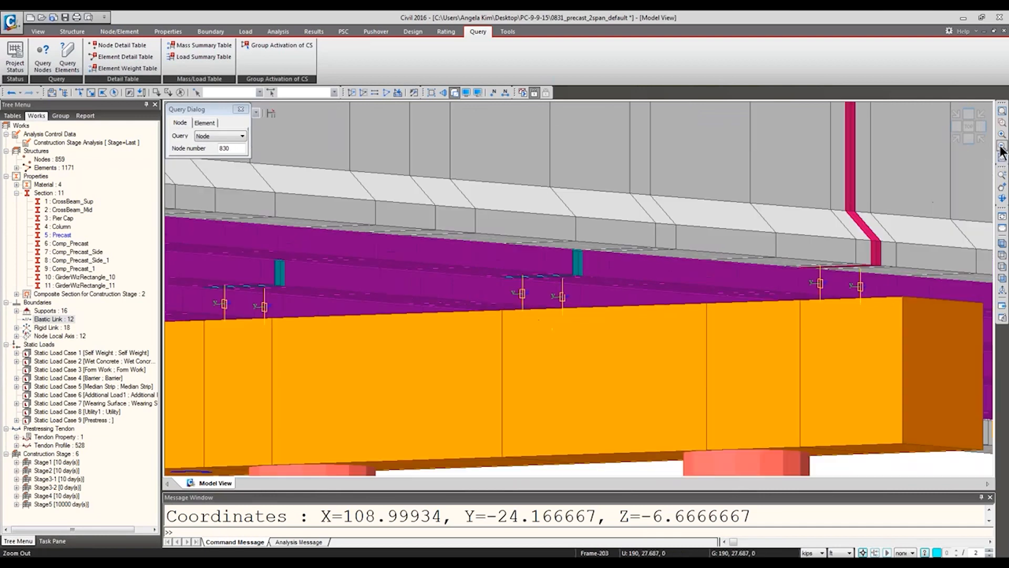
Examine the elastic links along the pier cap from below and from an oblique angle
middle_click_drag(498, 377, 561, 363)
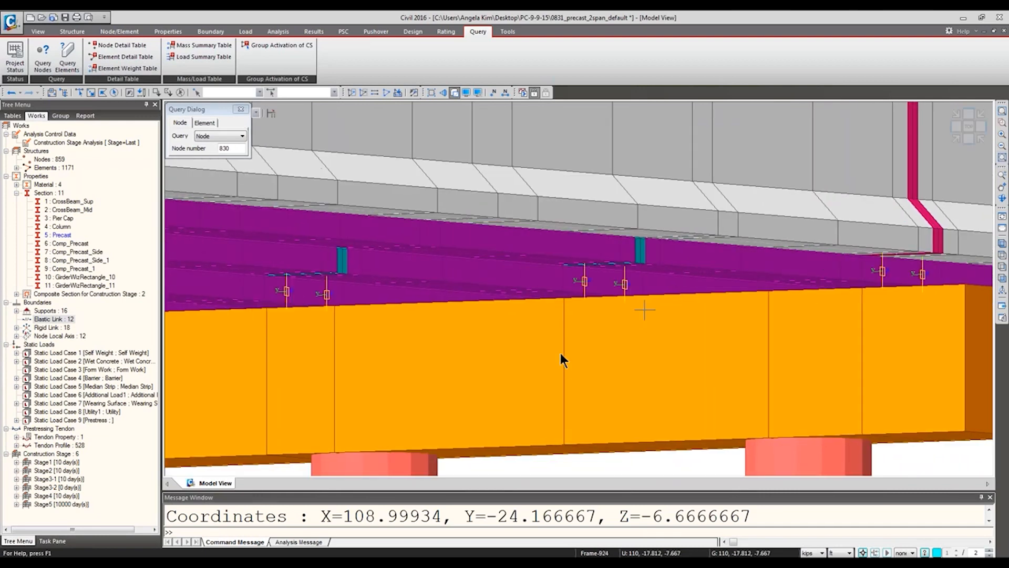
middle_click_drag(461, 338, 497, 332)
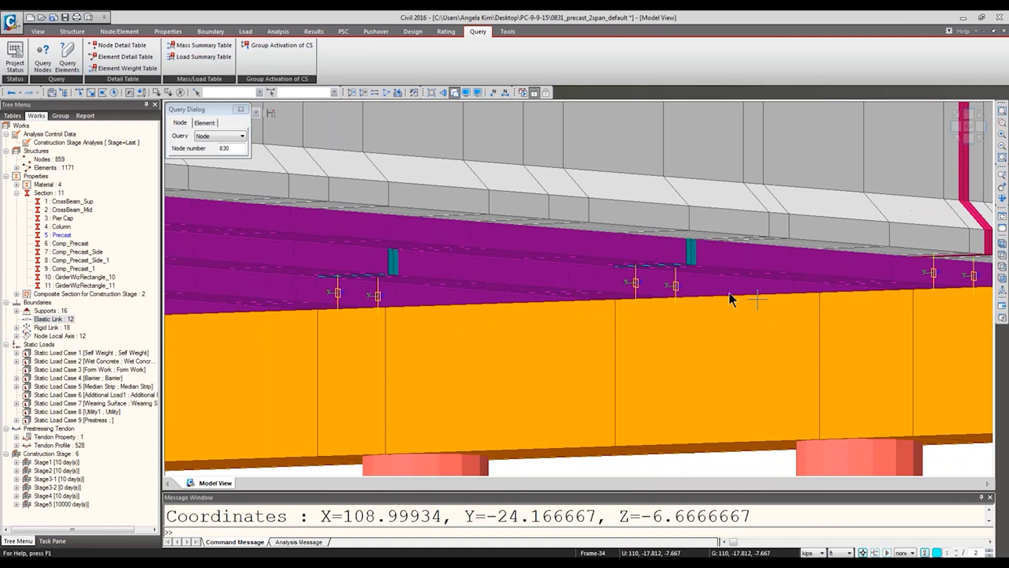
middle_click_drag(718, 327, 891, 362, "ctrl")
middle_click_drag(462, 381, 680, 319)
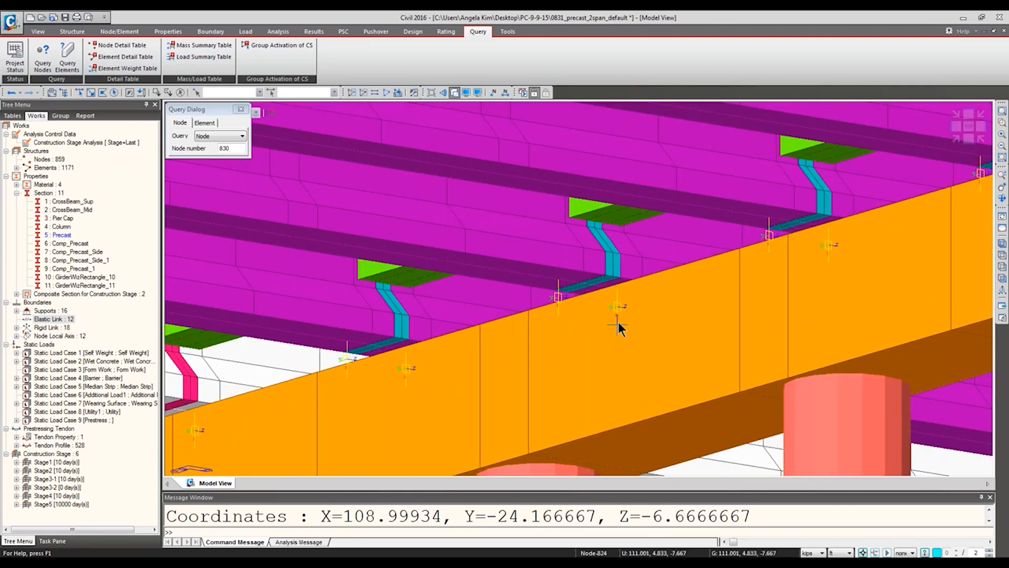
middle_click_drag(600, 334, 581, 338, "ctrl")
Review spacings (a) and (b) in the prestressed composite bridge wizard against the links at the pier cap, and close the wizard without changes
left_click(72, 31)
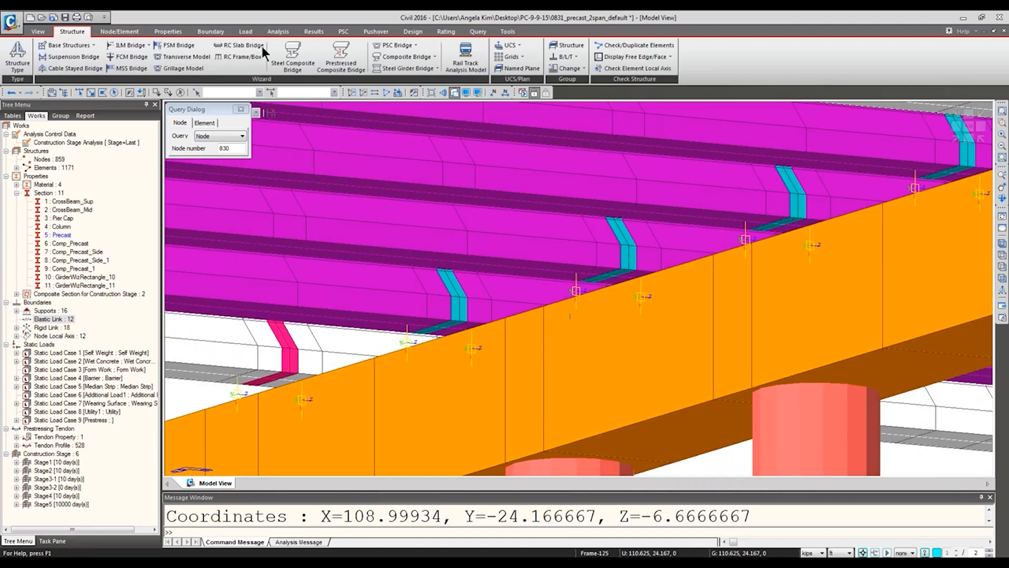
left_click(339, 52)
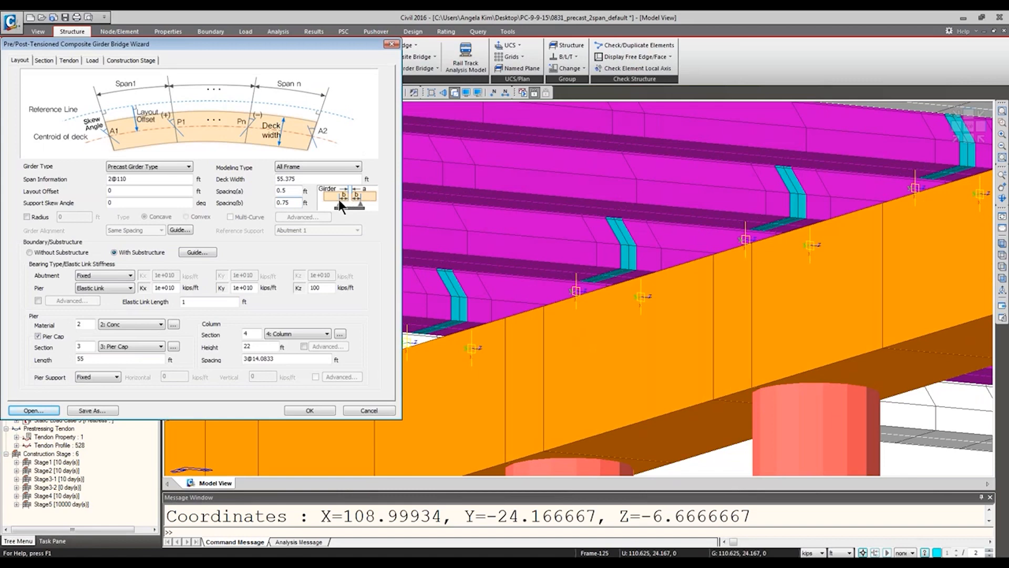
left_click(391, 44)
middle_click_drag(558, 263, 603, 334, "ctrl")
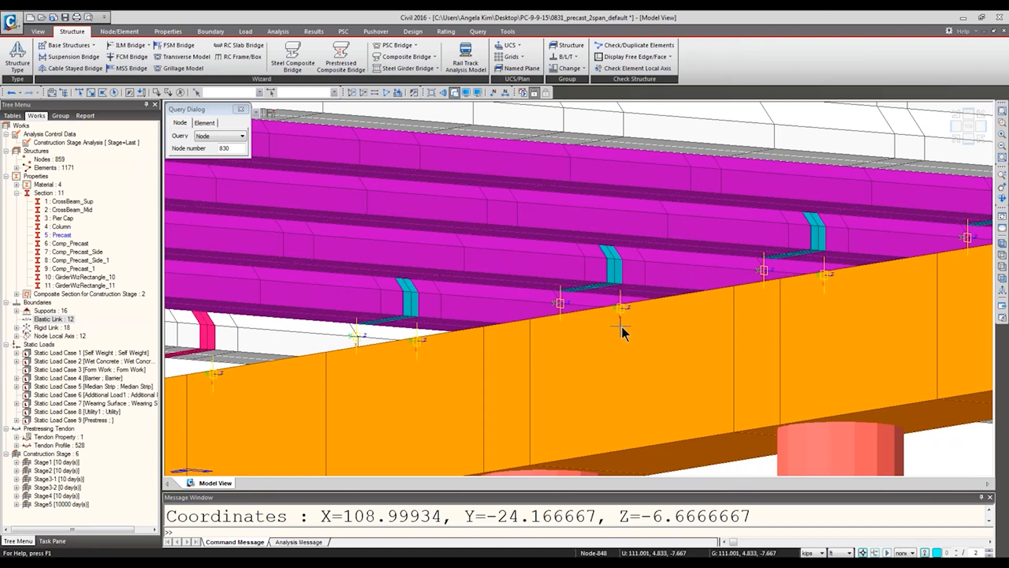
scroll(809, 273, "down", 5)
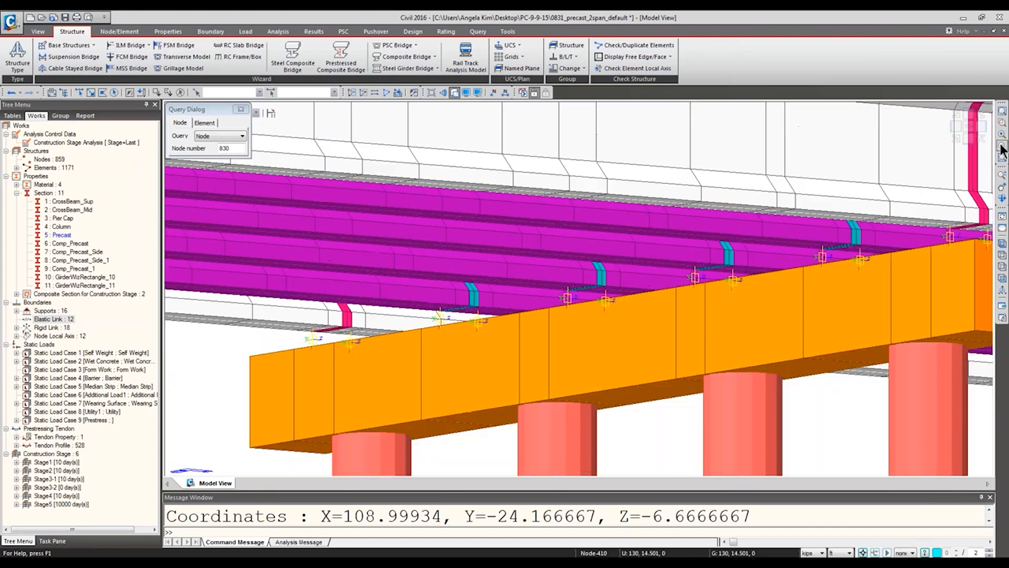
middle_click_drag(809, 274, 799, 282, "ctrl")
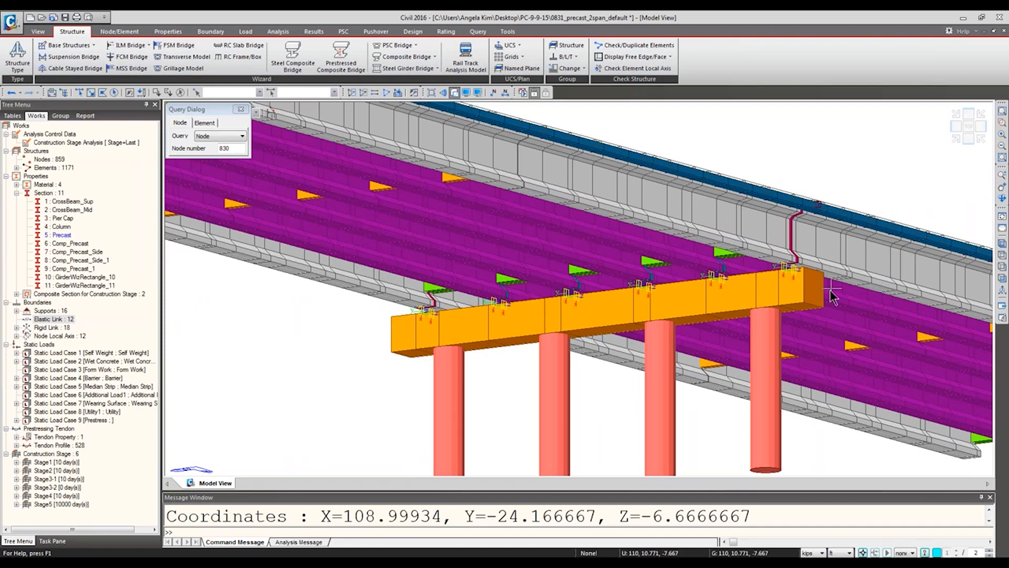
middle_click_drag(825, 304, 790, 321, "ctrl")
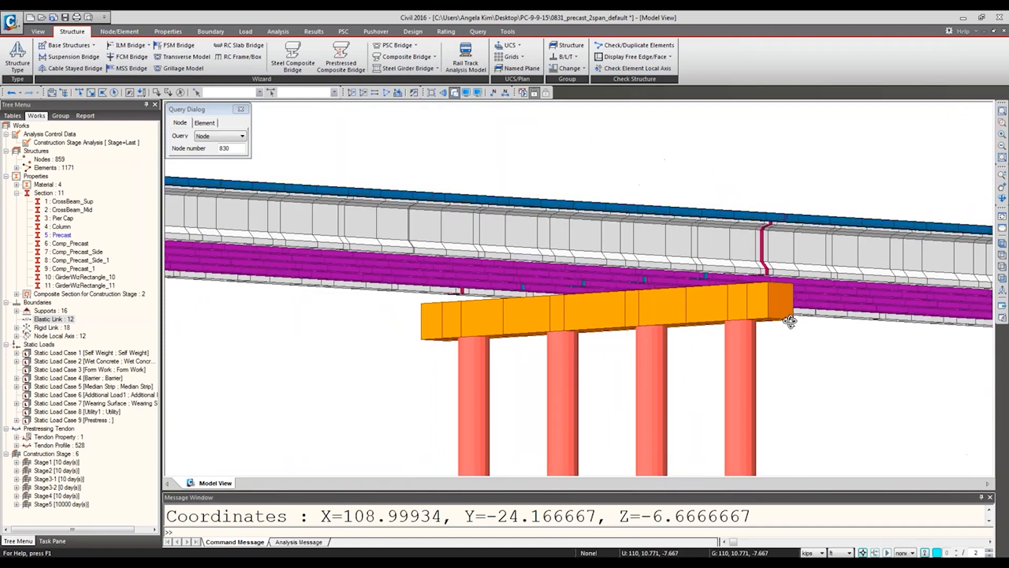
Select the pier cap's nodes and elements by window in a side view, and check the selection with section shapes hidden
left_click(131, 33)
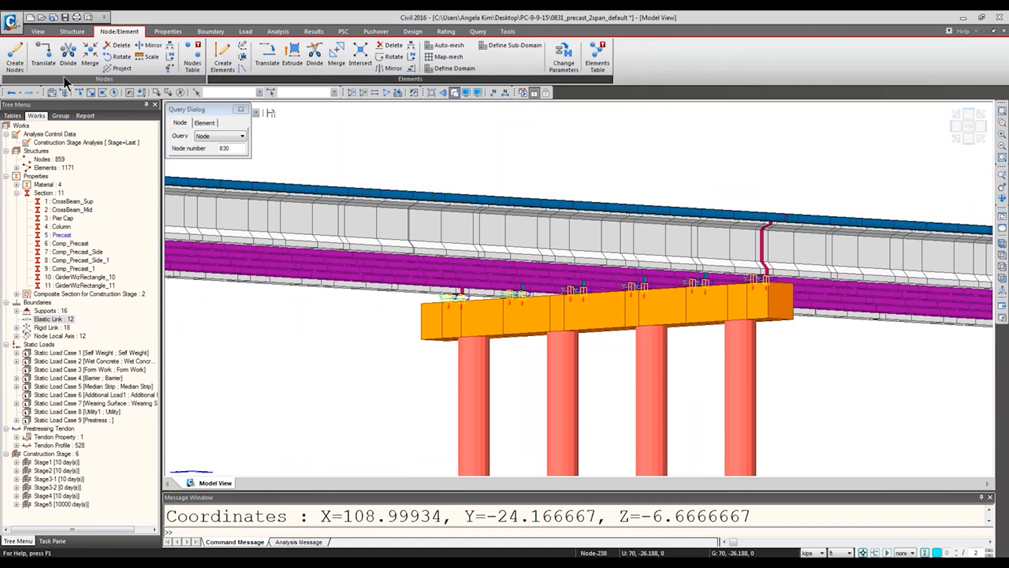
left_click(90, 93)
middle_click_drag(669, 365, 630, 376, "ctrl")
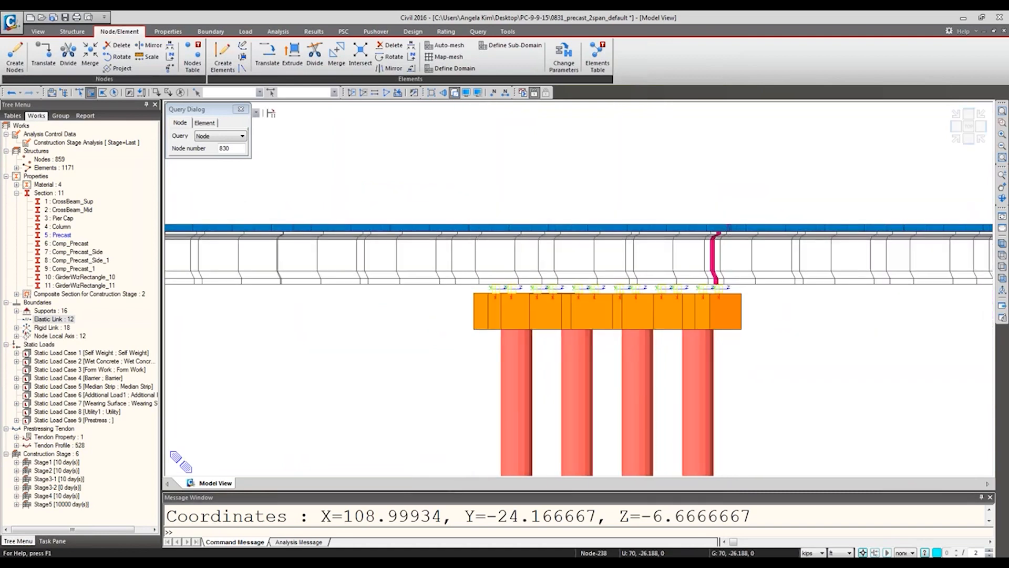
left_click_drag(759, 299, 827, 317)
left_click_drag(455, 291, 488, 363)
middle_click_drag(673, 332, 683, 322, "ctrl")
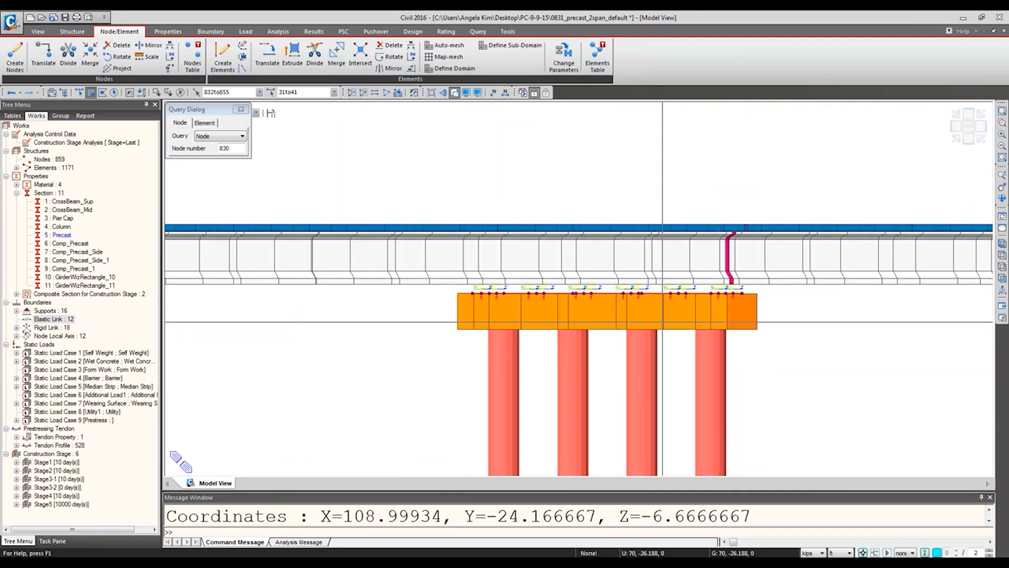
left_click(455, 93)
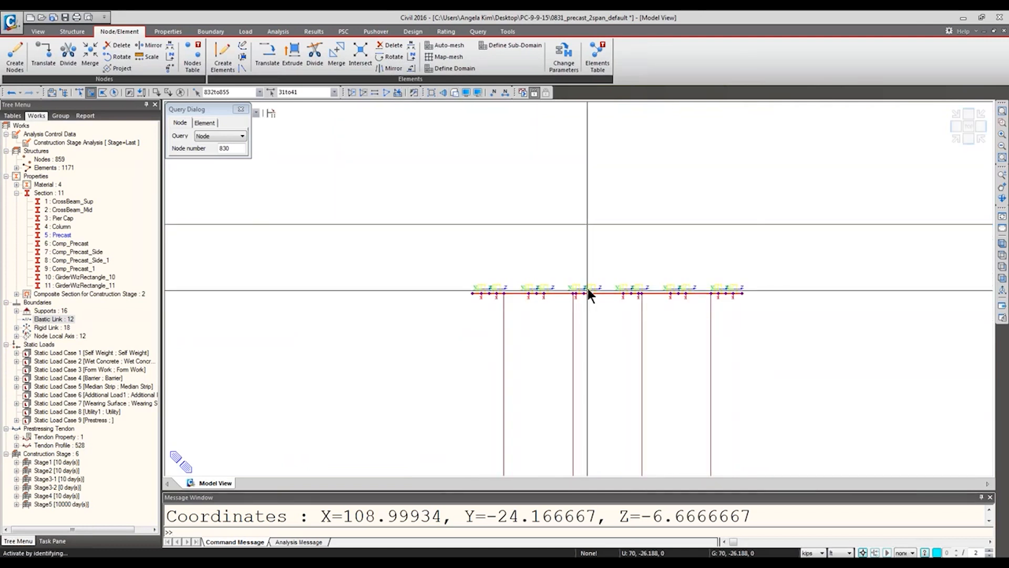
left_click(453, 93)
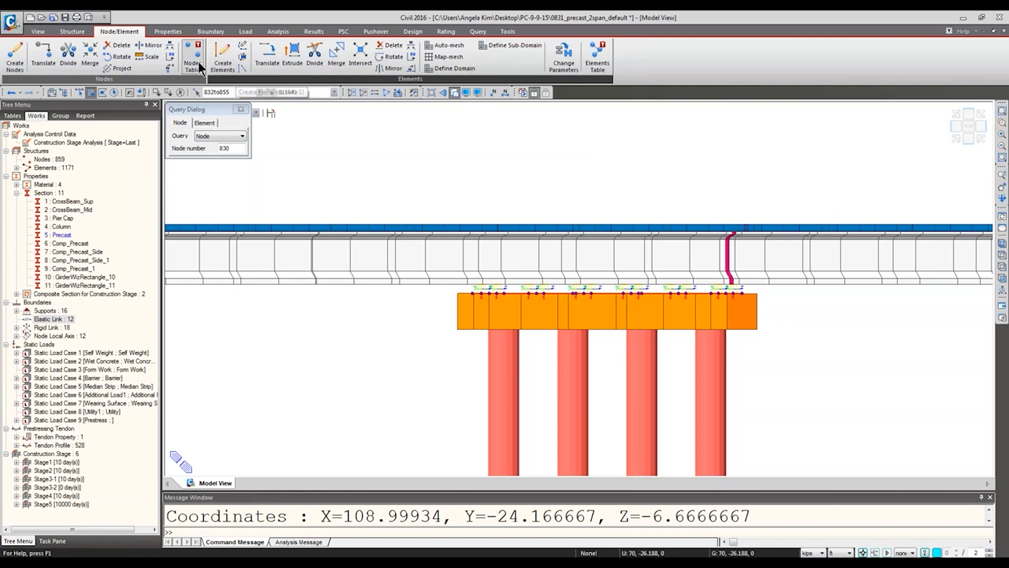
Move the selected pier cap elements upward with Translate Elements by an equal distance of 0, 0, 5 ft
left_click(258, 67)
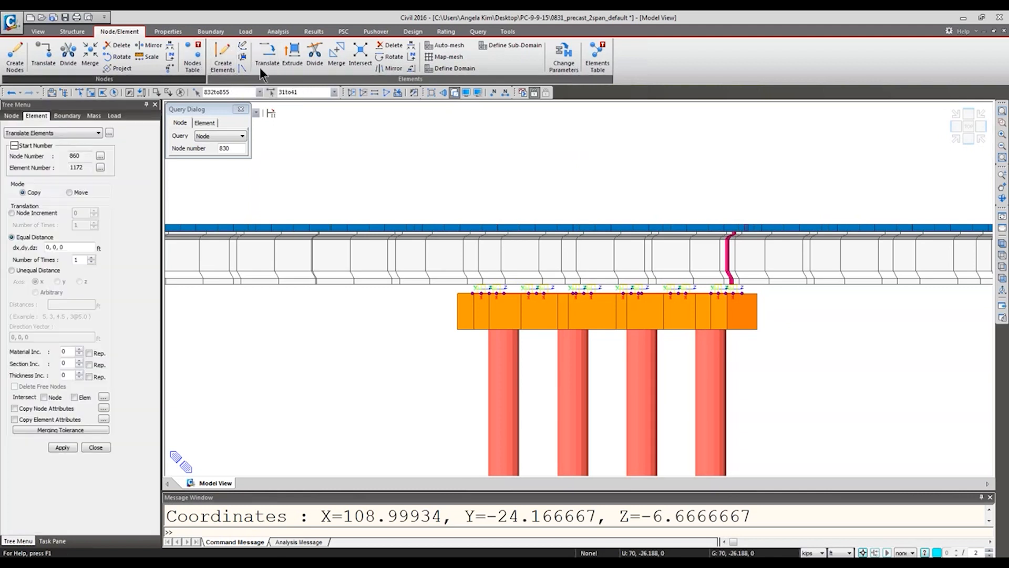
left_click(78, 194)
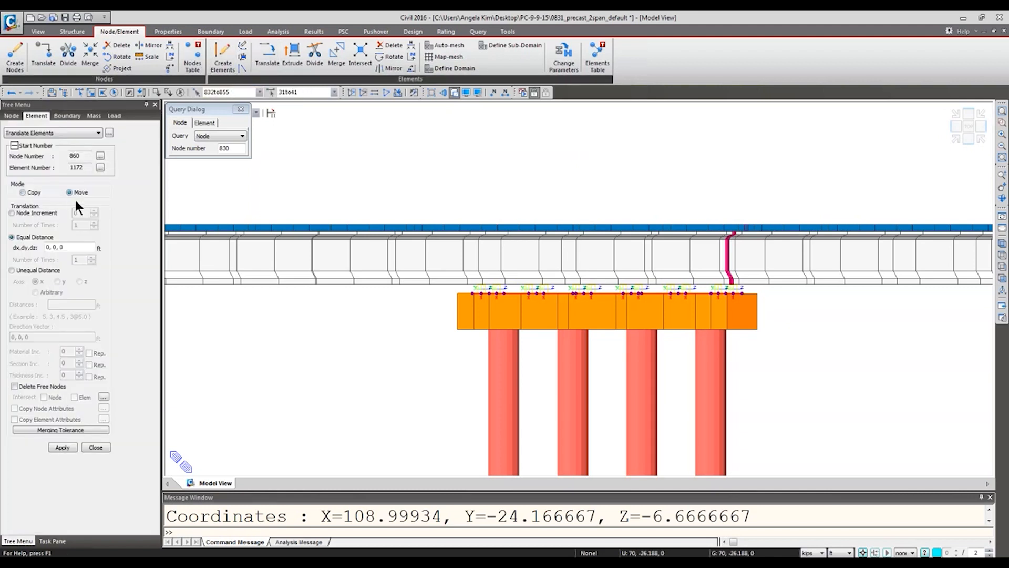
left_click(84, 247)
key("BackSpace")
left_click(61, 446)
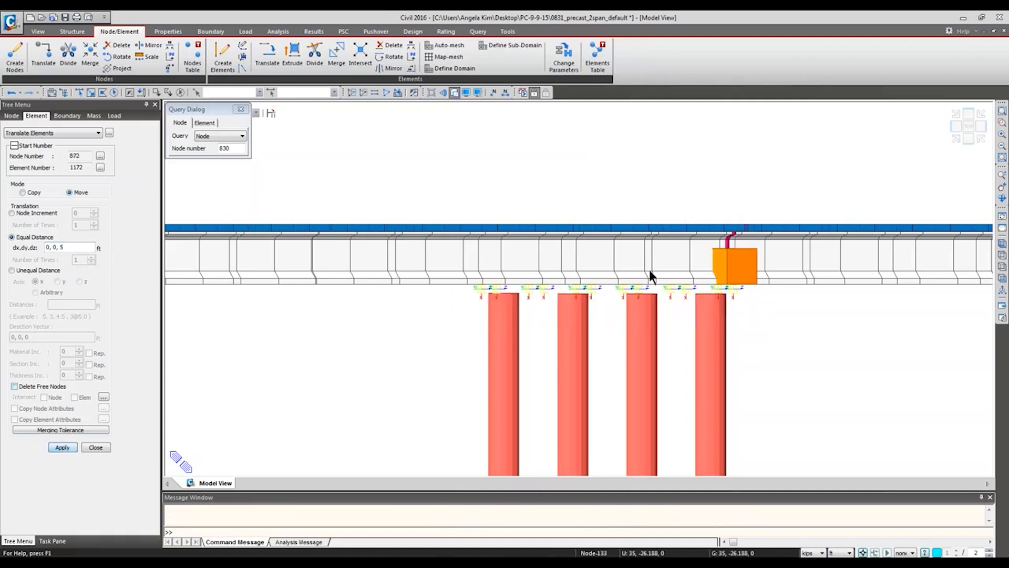
Inspect the raised pier cap against the girders, elastic links and column tops from the side and from below
middle_click_drag(712, 331, 799, 260, "ctrl")
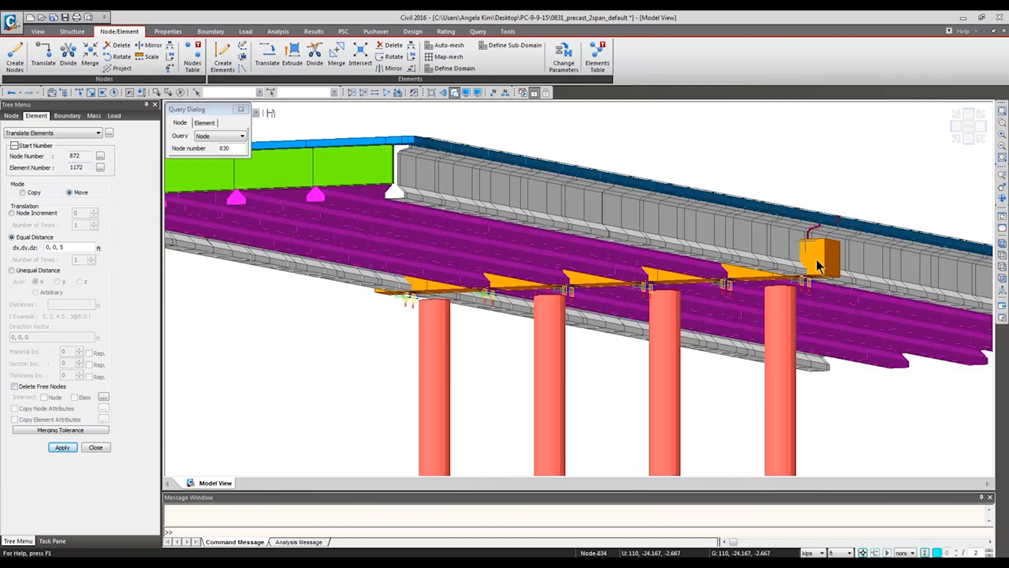
middle_click_drag(821, 263, 797, 267, "ctrl")
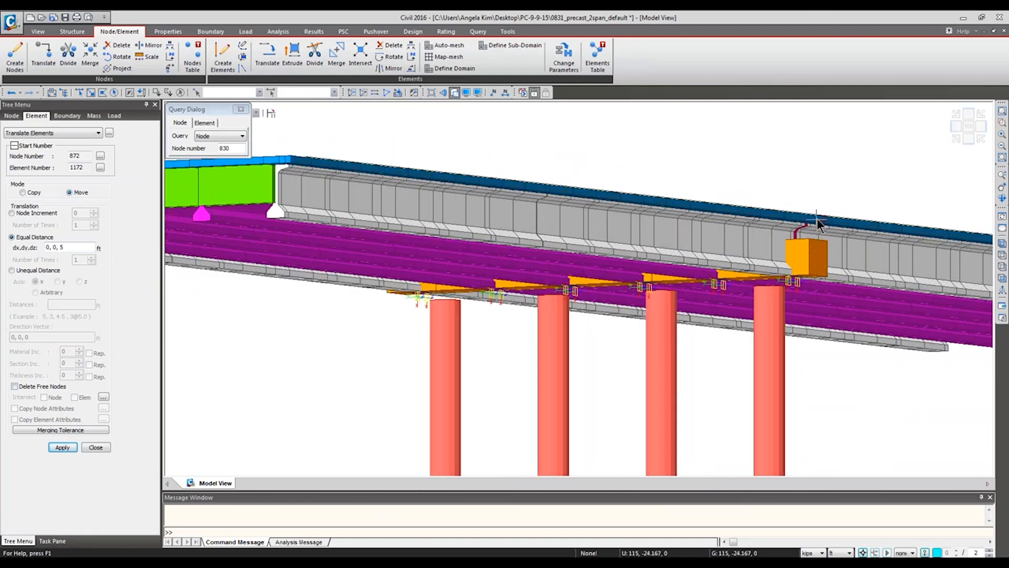
mouse_move(814, 279)
middle_mouse_down("ctrl")
mouse_move(816, 265)
mouse_move(812, 284)
middle_mouse_up("ctrl")
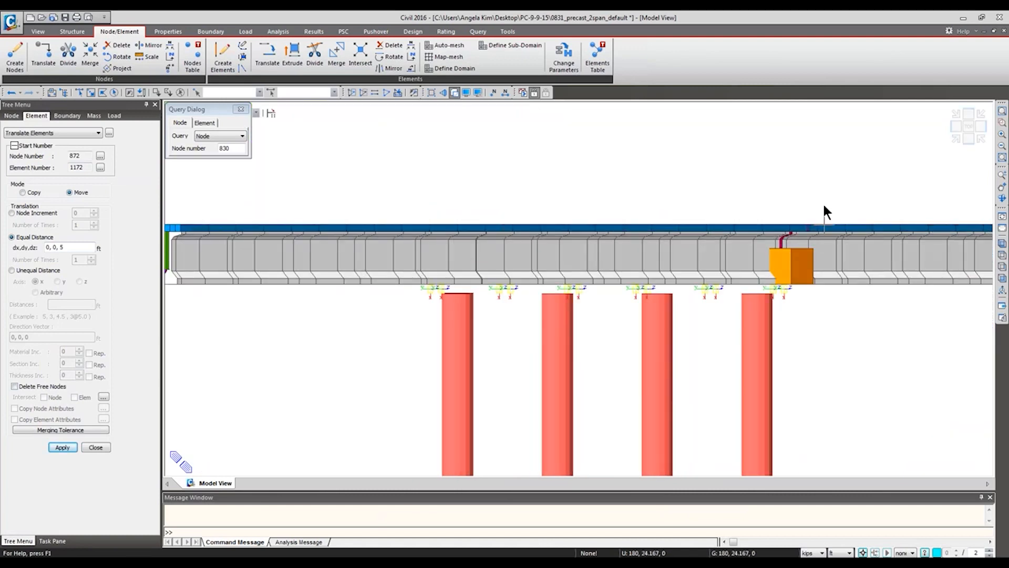
left_click_drag(707, 184, 868, 308)
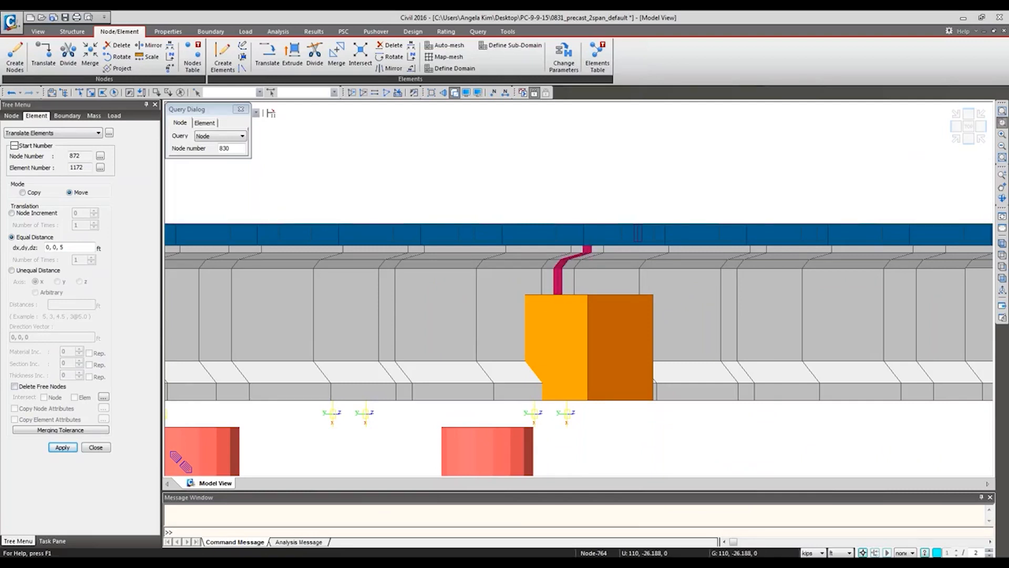
left_click(1002, 149)
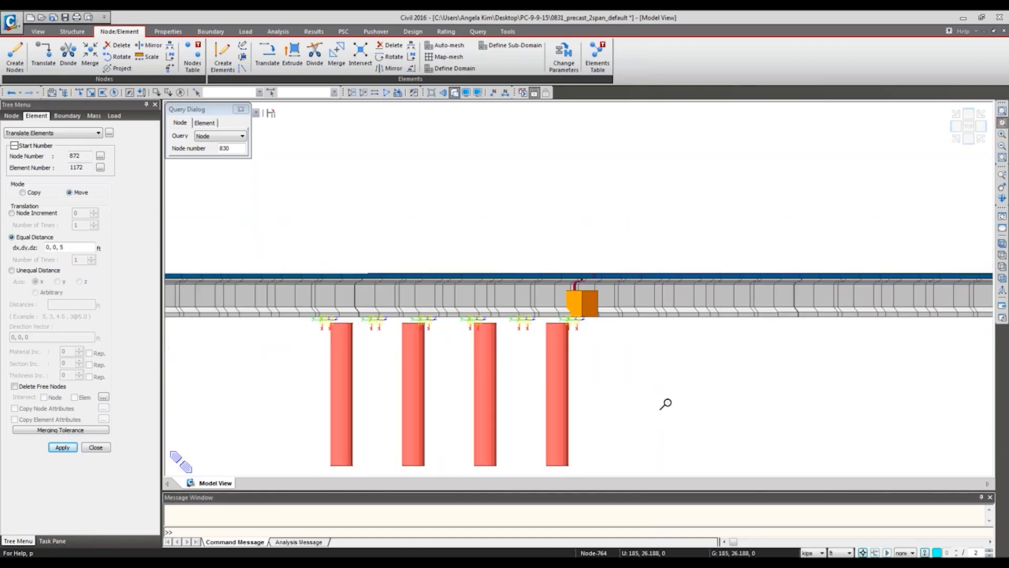
middle_click_drag(673, 335, 646, 341, "ctrl")
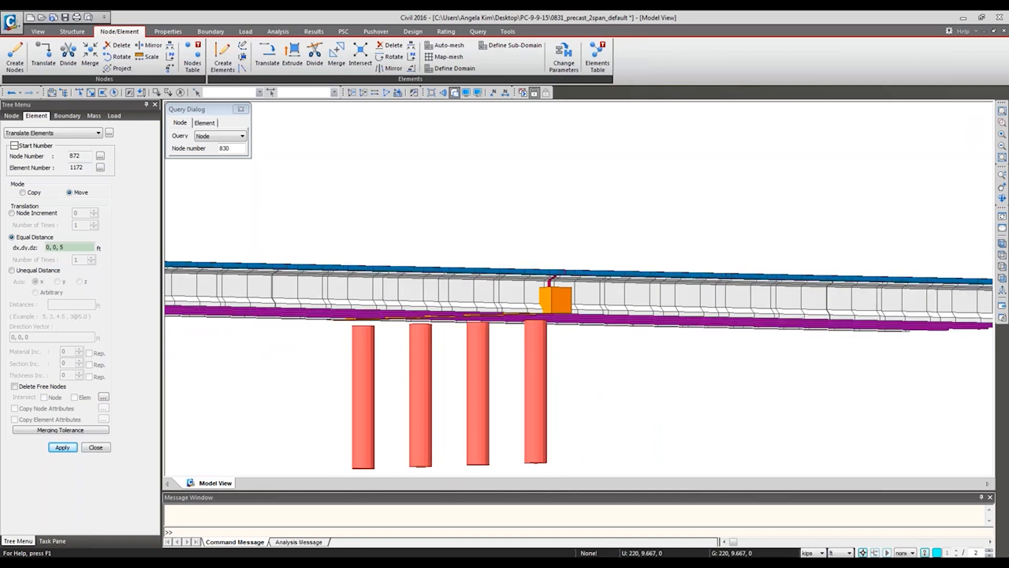
left_click(91, 92)
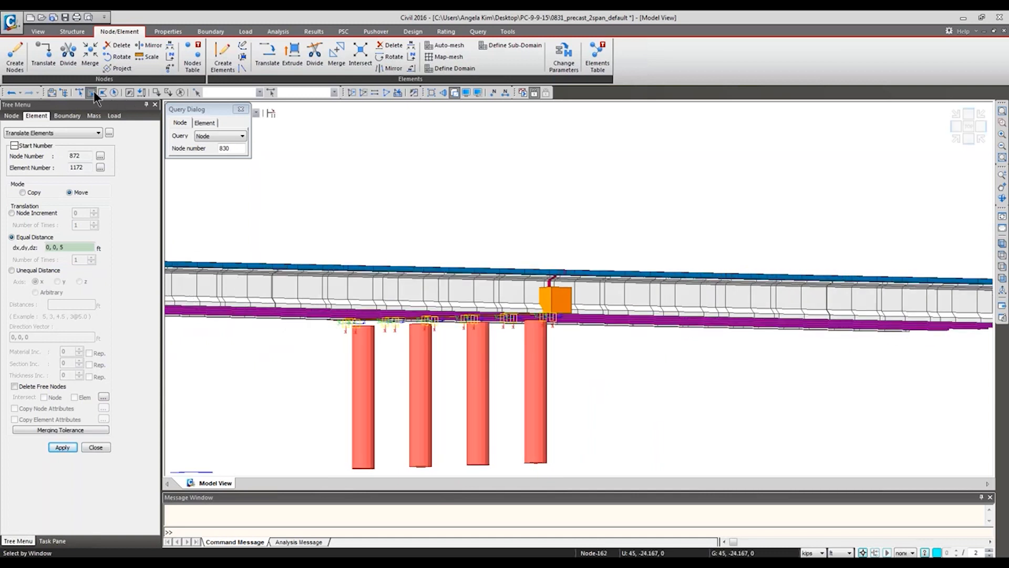
left_click_drag(332, 323, 393, 342)
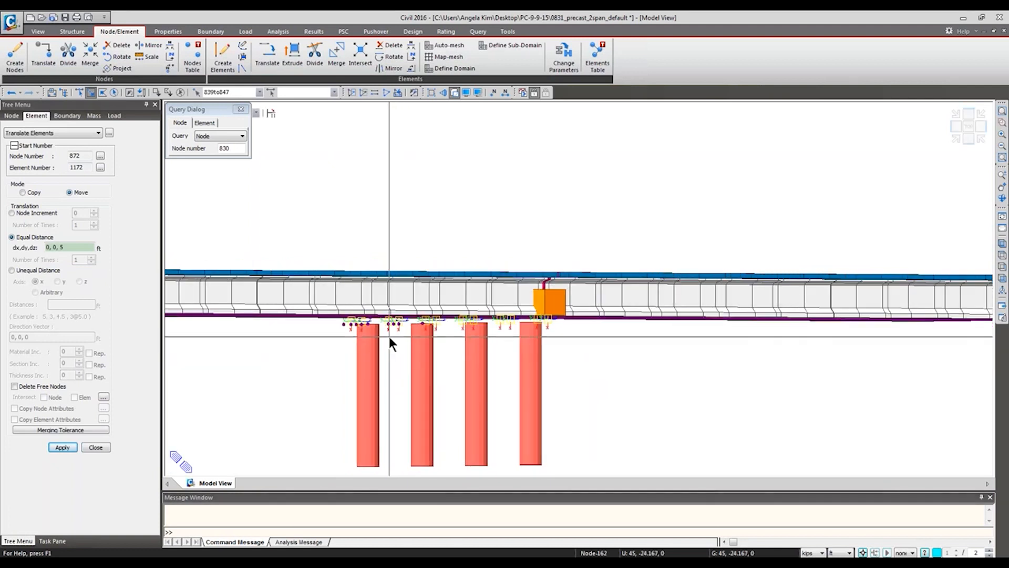
left_click(180, 92)
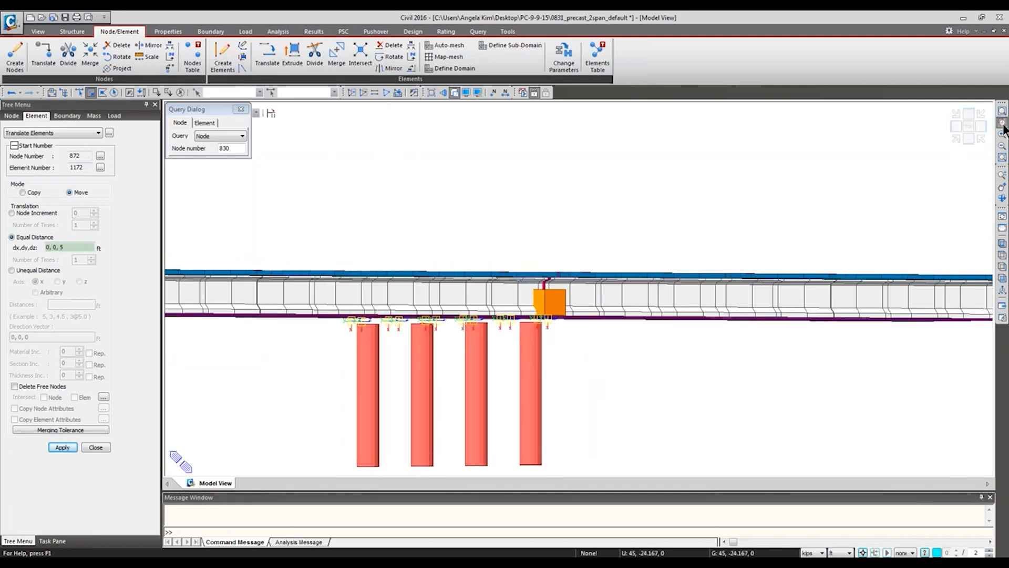
Select the top nodes of the four pier columns, 834, 836, 839 and 841
scroll(344, 310, "up", 5)
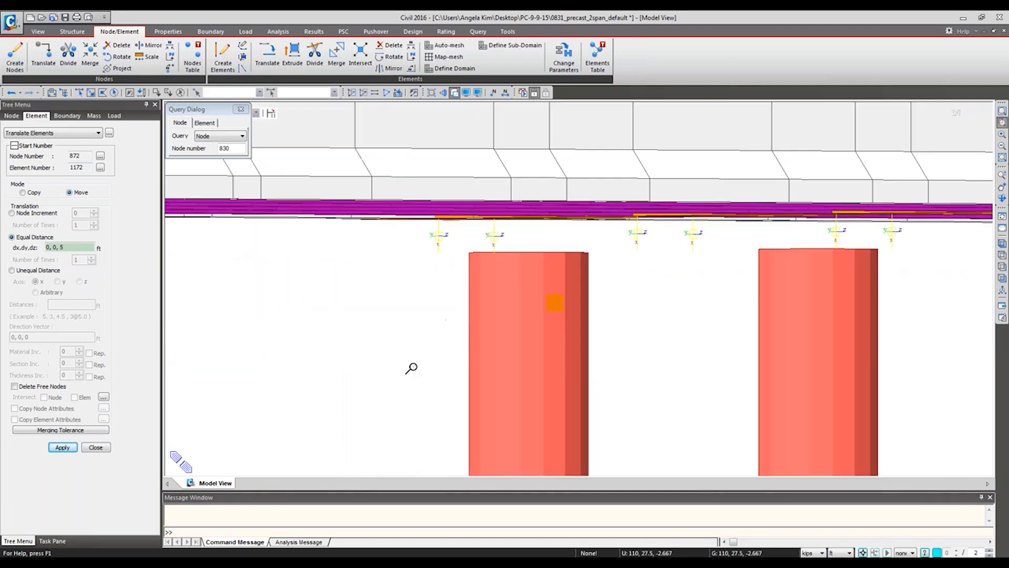
left_click(91, 92)
left_click(514, 253)
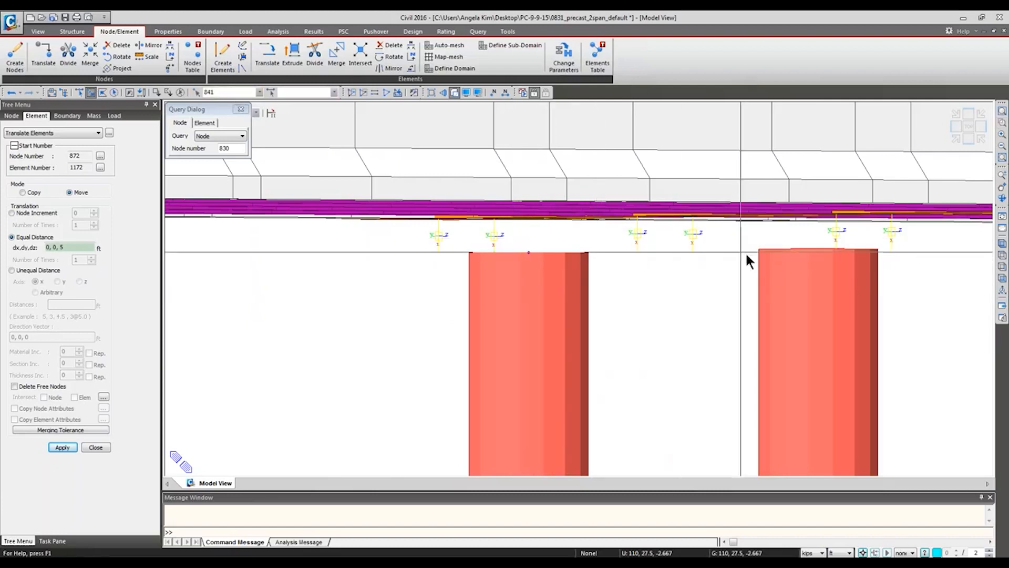
left_click_drag(813, 277, 816, 277)
left_click_drag(777, 245, 861, 287)
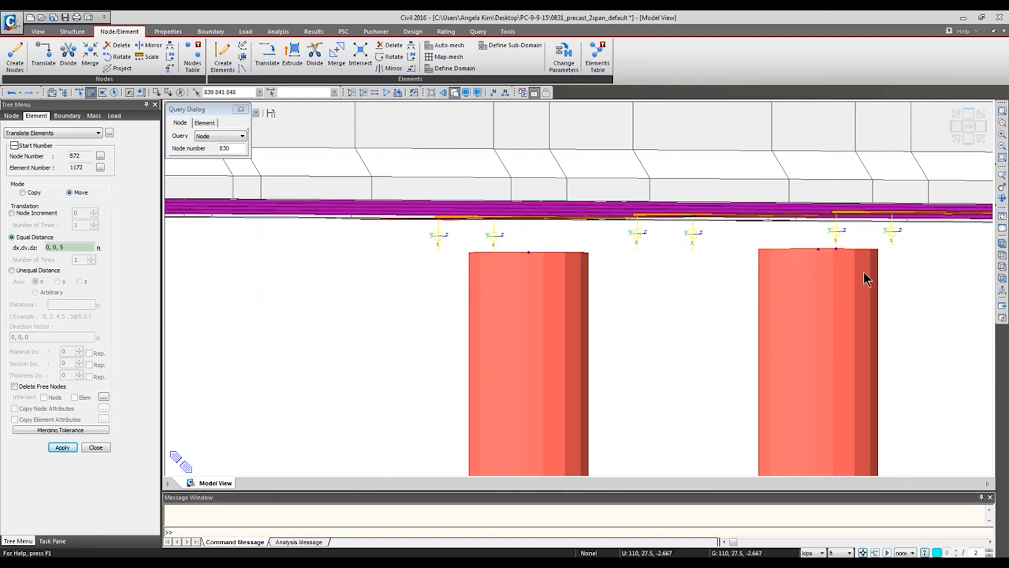
middle_click_drag(879, 322, 518, 346)
left_click_drag(796, 251, 816, 282)
middle_click_drag(882, 326, 368, 342)
left_click_drag(251, 92, 53, 95)
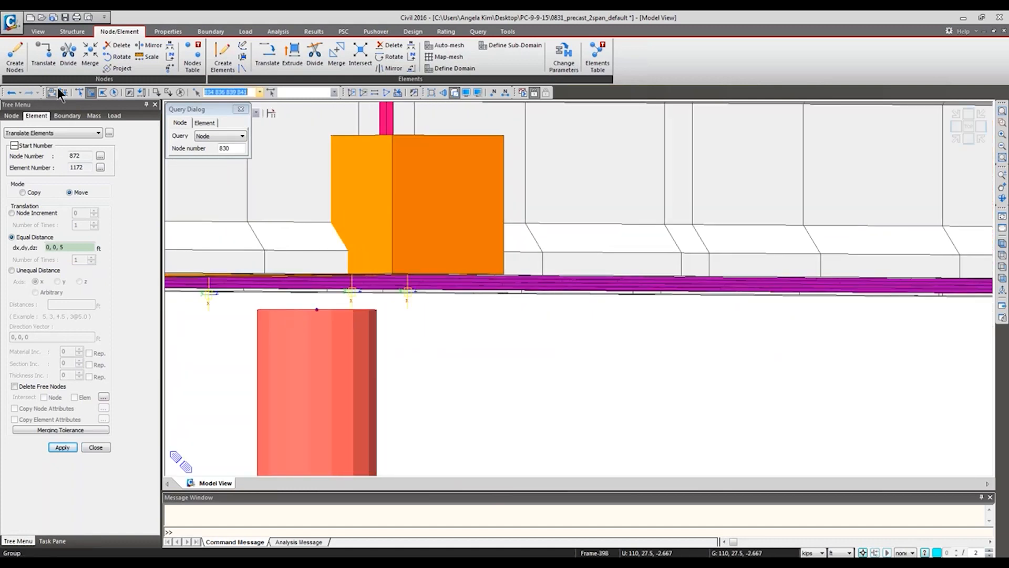
Try to set the Z coordinate of column-top nodes 839 and 841 to -2.667323 ft in the nodes table, and return to the model view
left_click(64, 93)
right_click(48, 157)
left_click(79, 275)
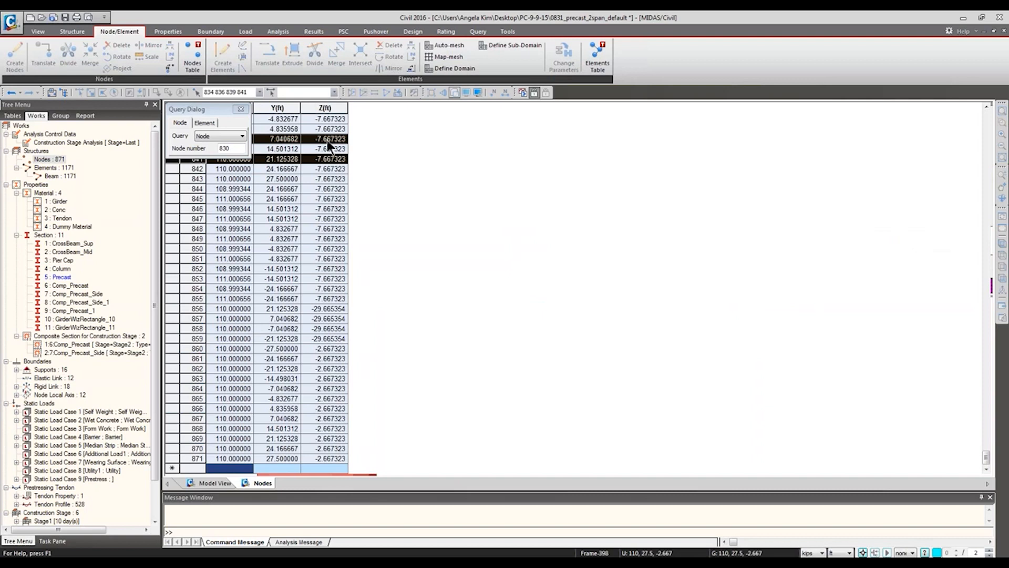
left_click(327, 140)
left_click(317, 140)
type("-2.667323")
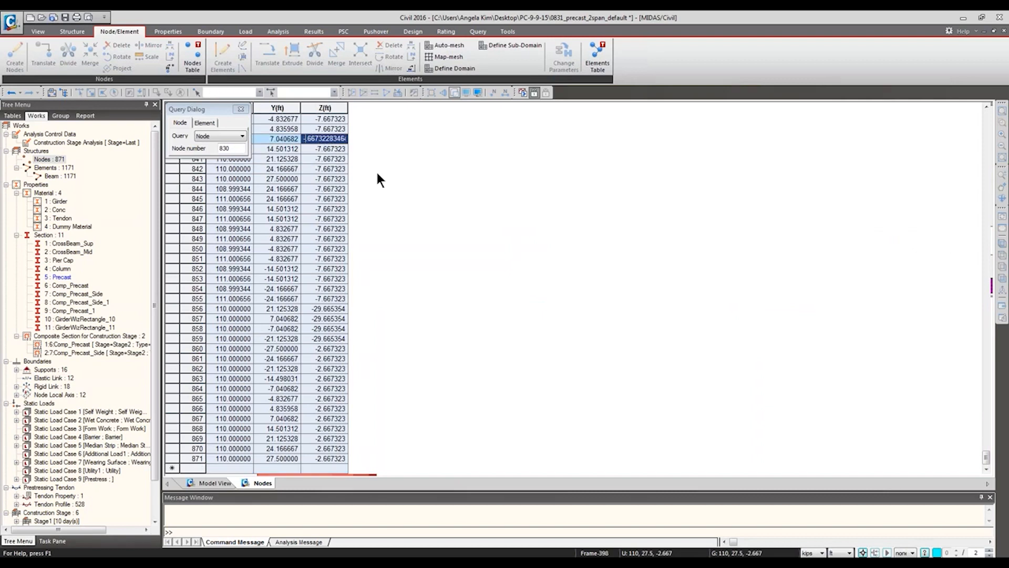
key("Return")
type("-2.667323")
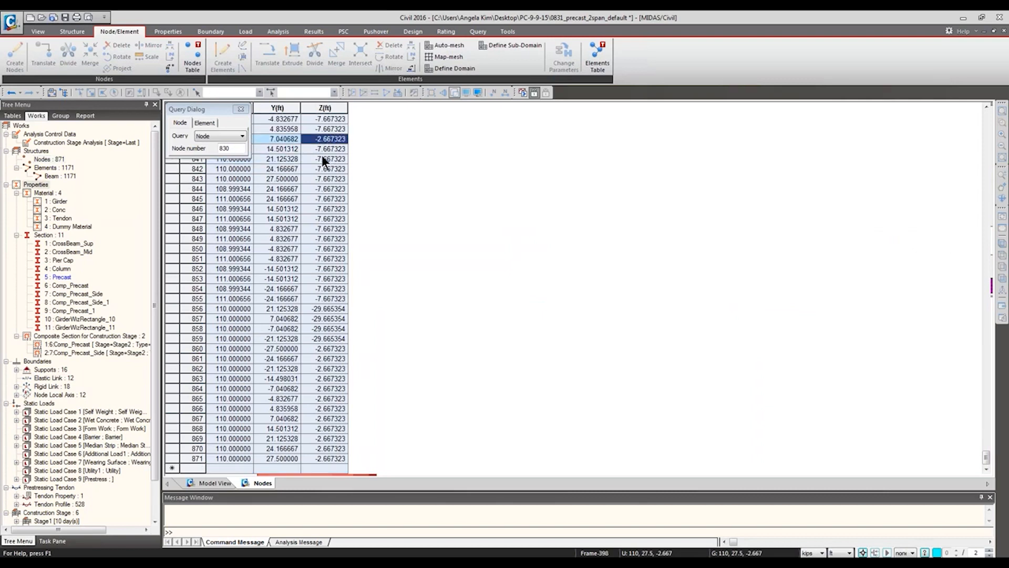
key("Return")
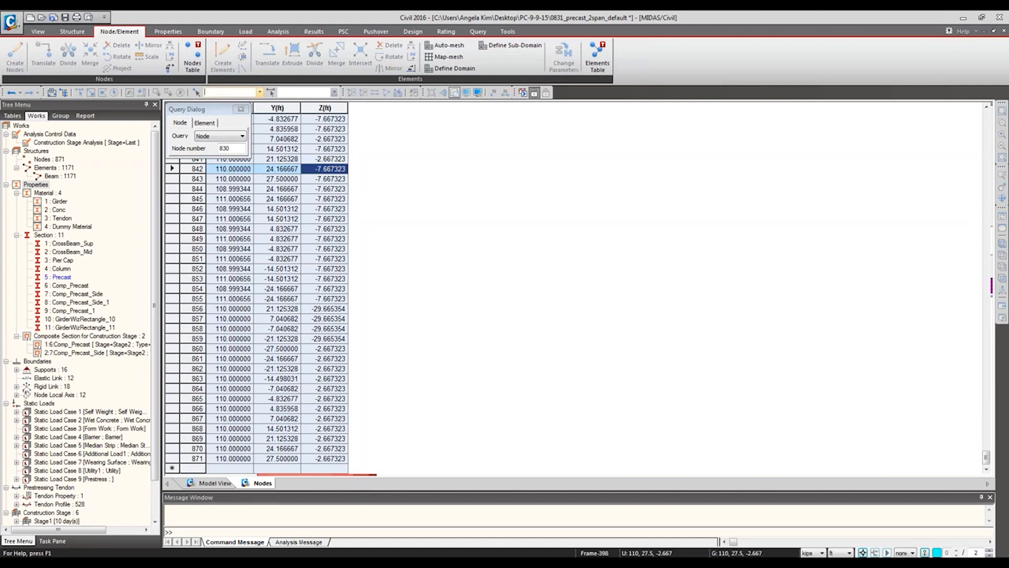
left_click(213, 482)
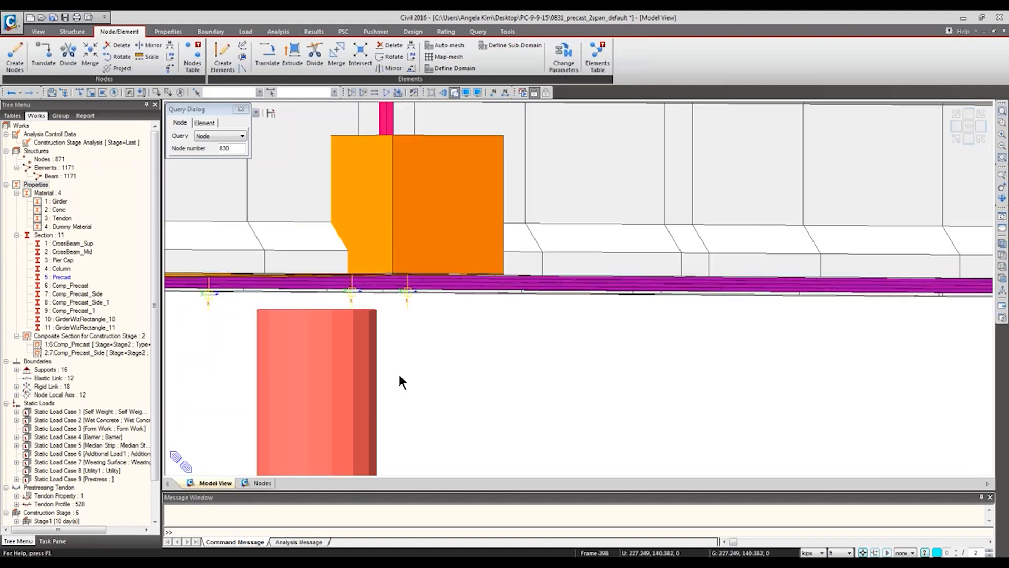
Examine the pier cap against the column tops up close, and the whole two-span bridge in perspective from below
scroll(400, 371, "up", 4)
middle_click_drag(648, 275, 954, 228)
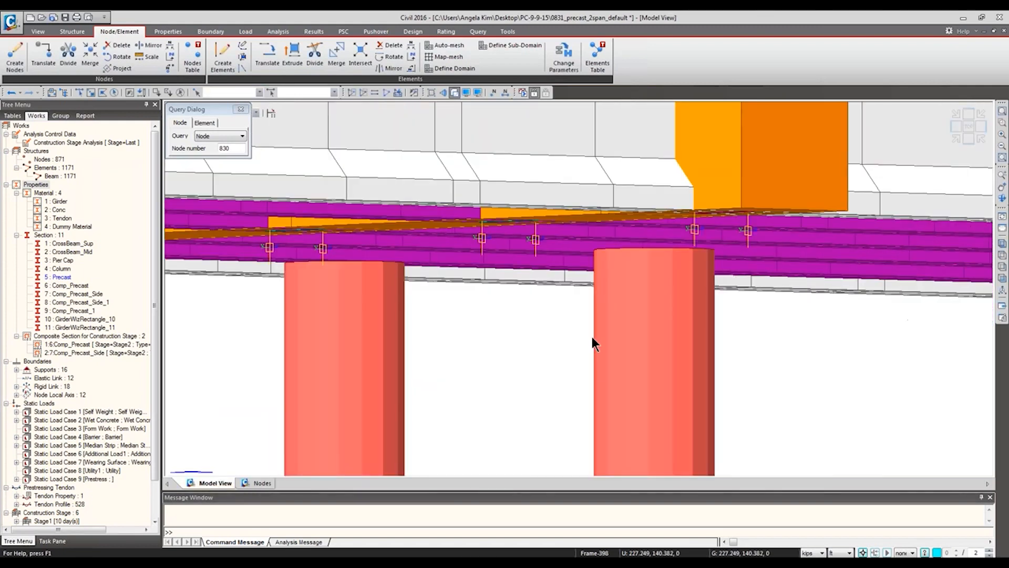
middle_click_drag(489, 339, 941, 321)
middle_click_drag(784, 131, 821, 139)
middle_click_drag(212, 244, 437, 286)
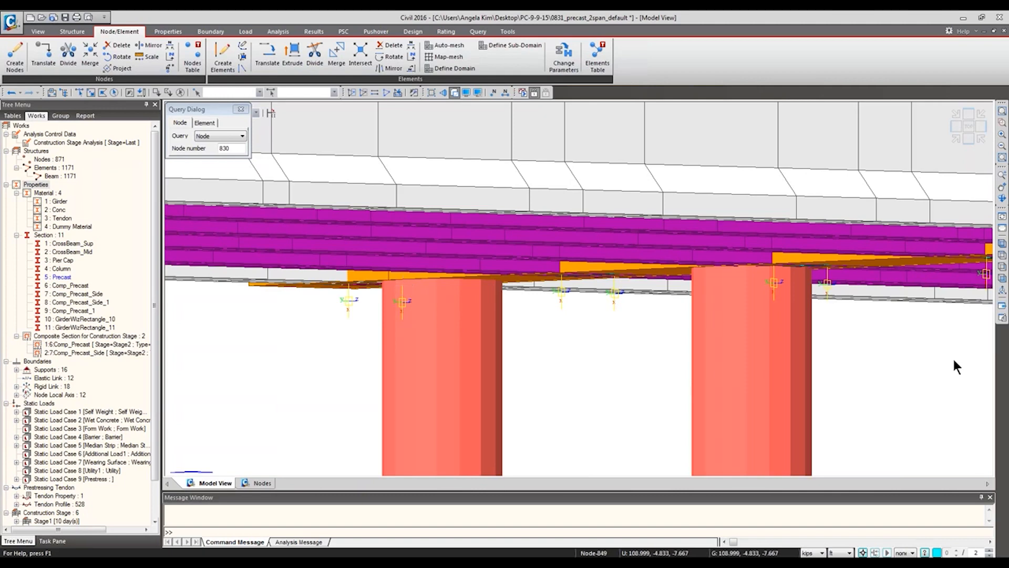
left_click(955, 136)
middle_click_drag(805, 280, 879, 236, "ctrl")
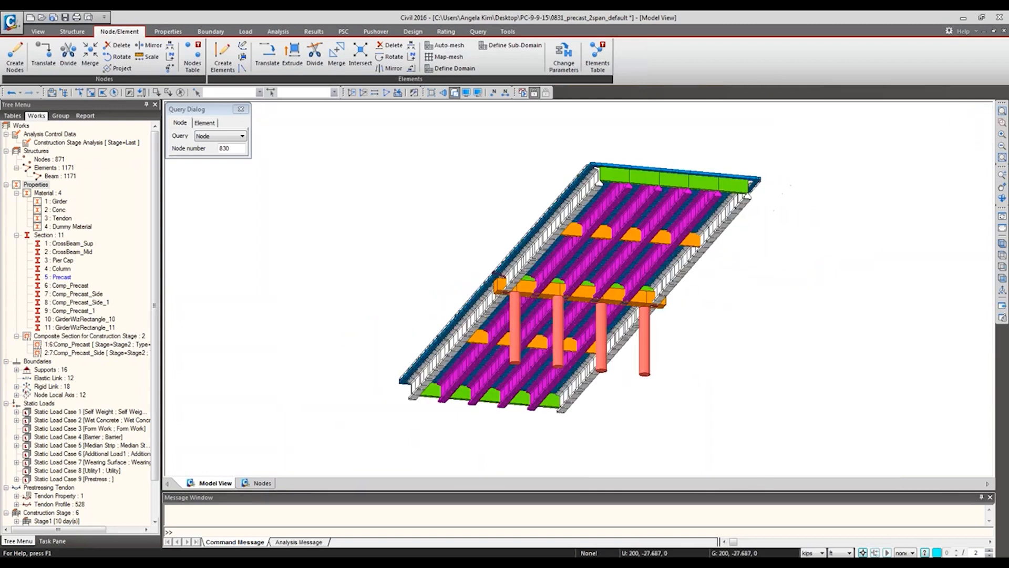
left_click(444, 93)
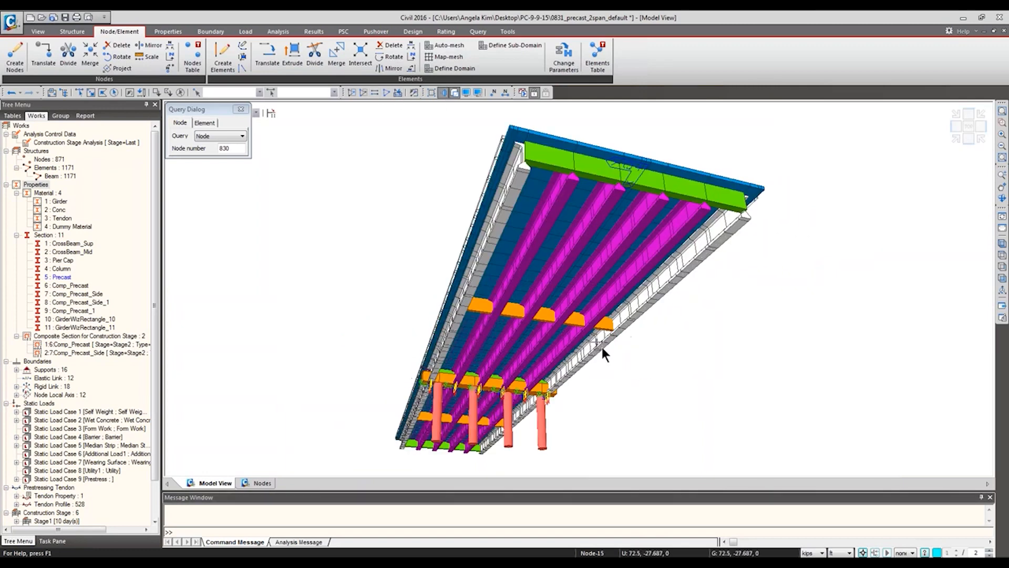
middle_click_drag(602, 344, 648, 358, "ctrl")
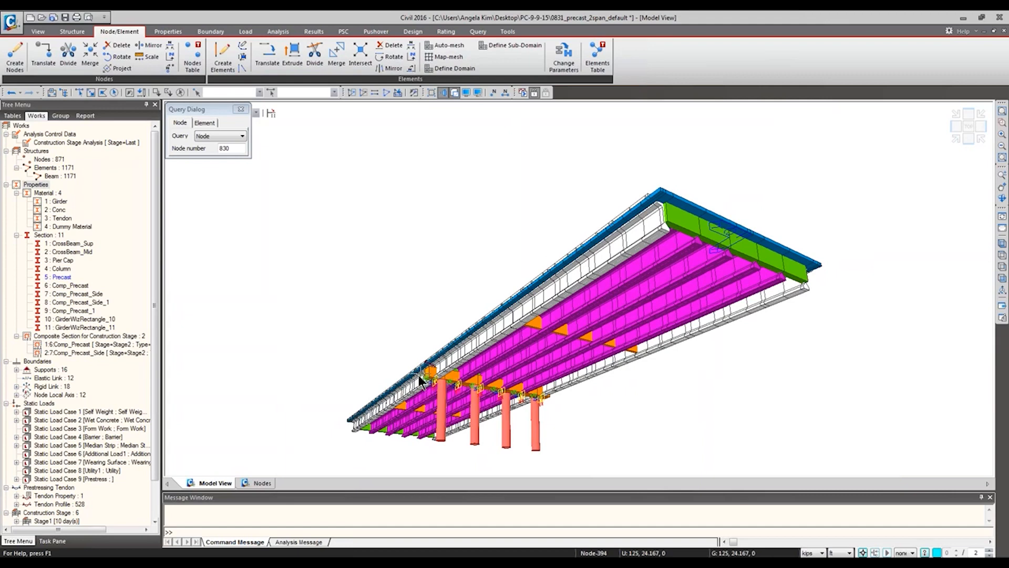
Switch to the curved bridge model 0723_curve_default and examine its girder and pier layout in plan and from below
left_click(210, 563)
left_click(218, 529)
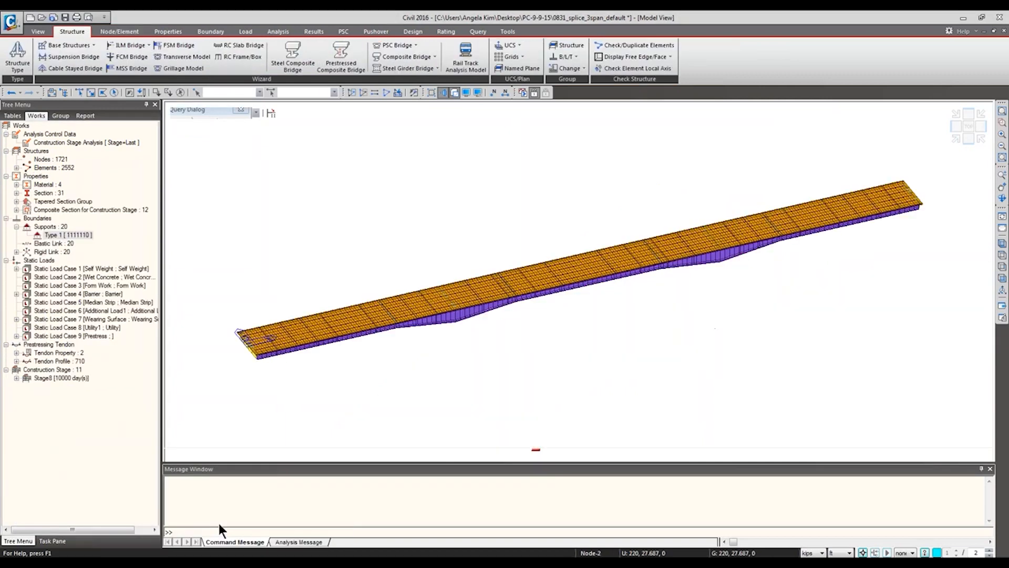
left_click(211, 562)
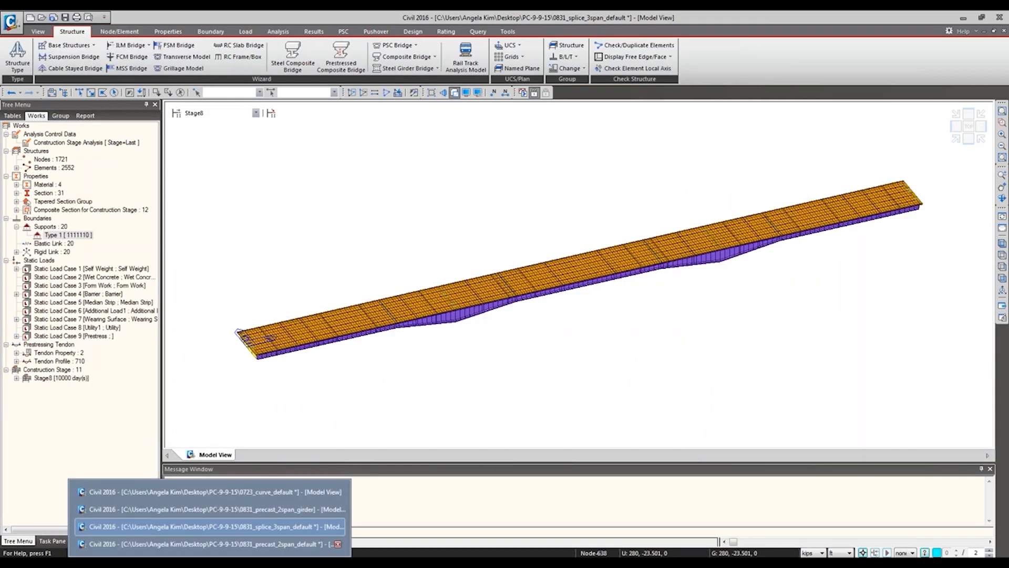
left_click(207, 511)
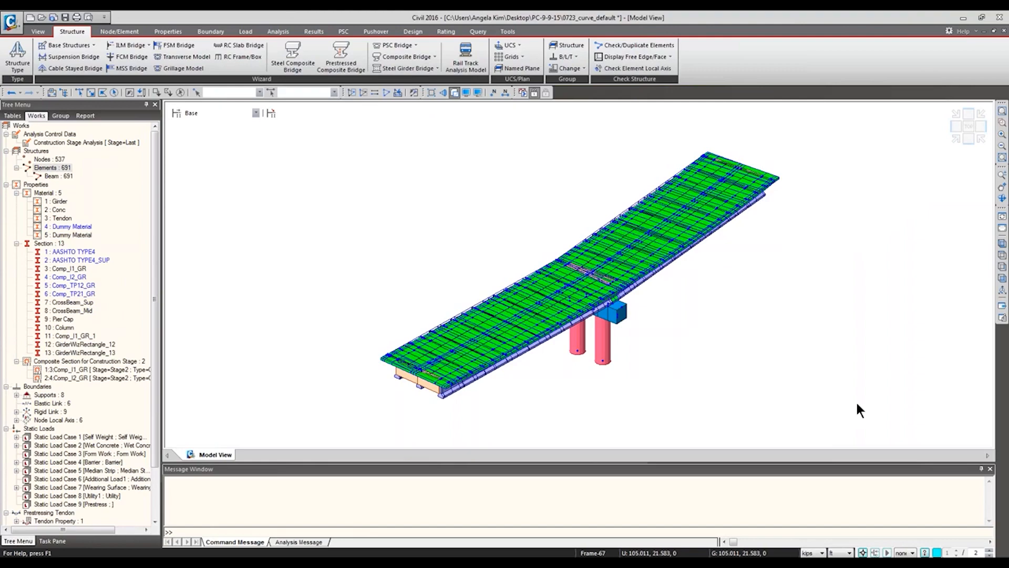
left_click(969, 126)
middle_click_drag(497, 332, 500, 137, "ctrl")
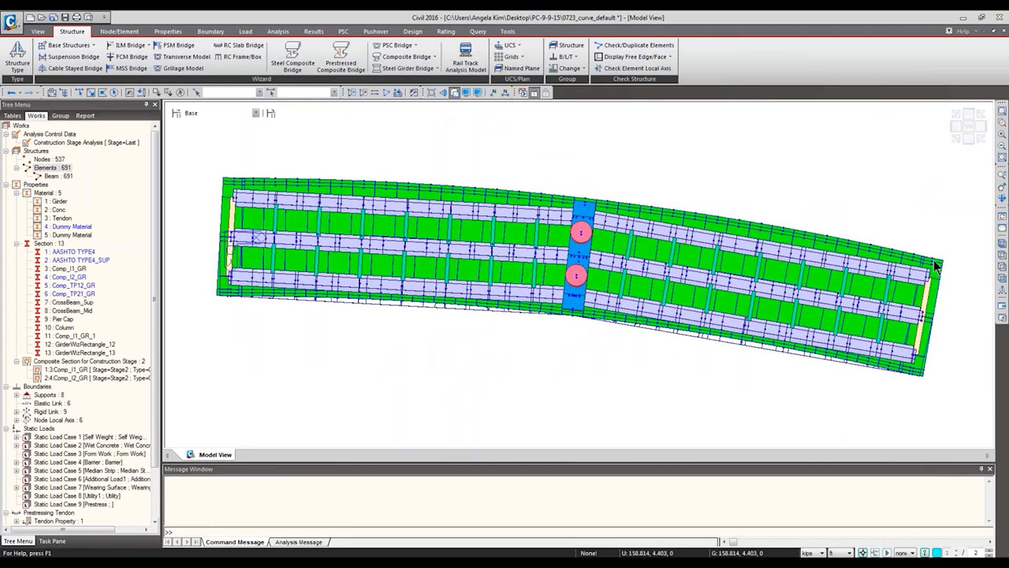
middle_click_drag(778, 295, 784, 275, "ctrl")
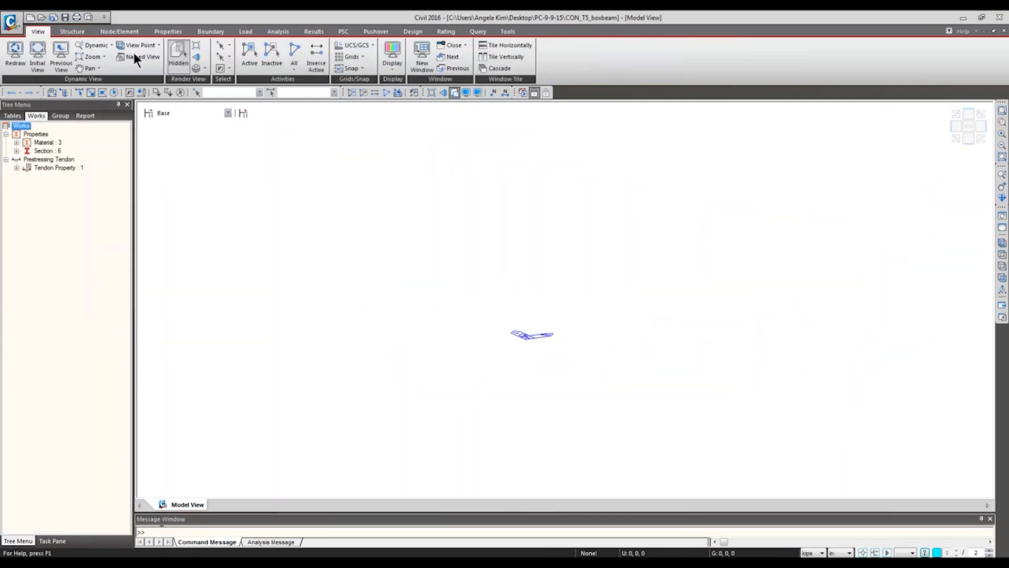
Load CON_T5.wzd into the prestressed composite bridge wizard and generate the box beam bridge model
left_click(72, 31)
left_click(323, 58)
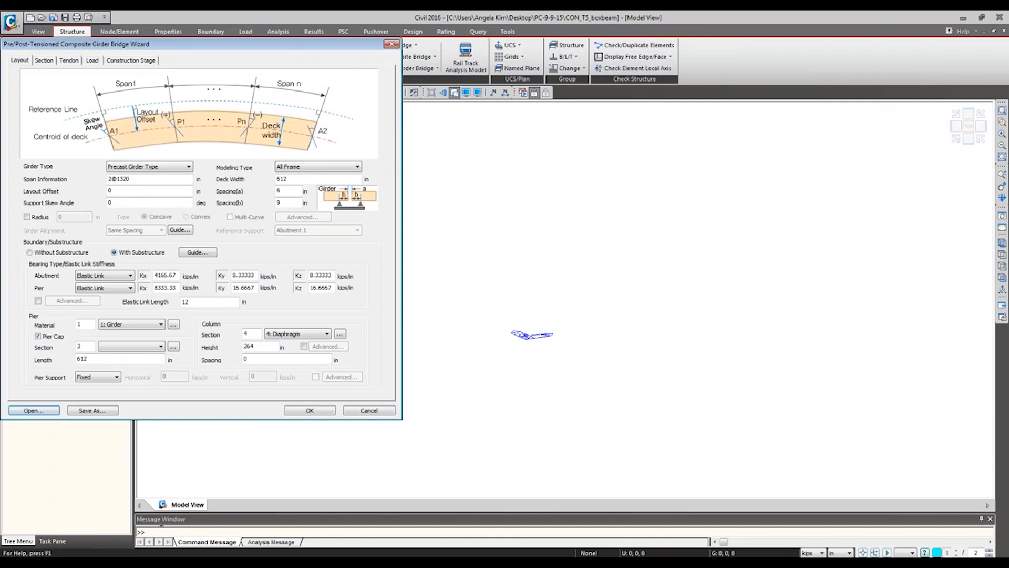
left_click(43, 409)
left_click(190, 210)
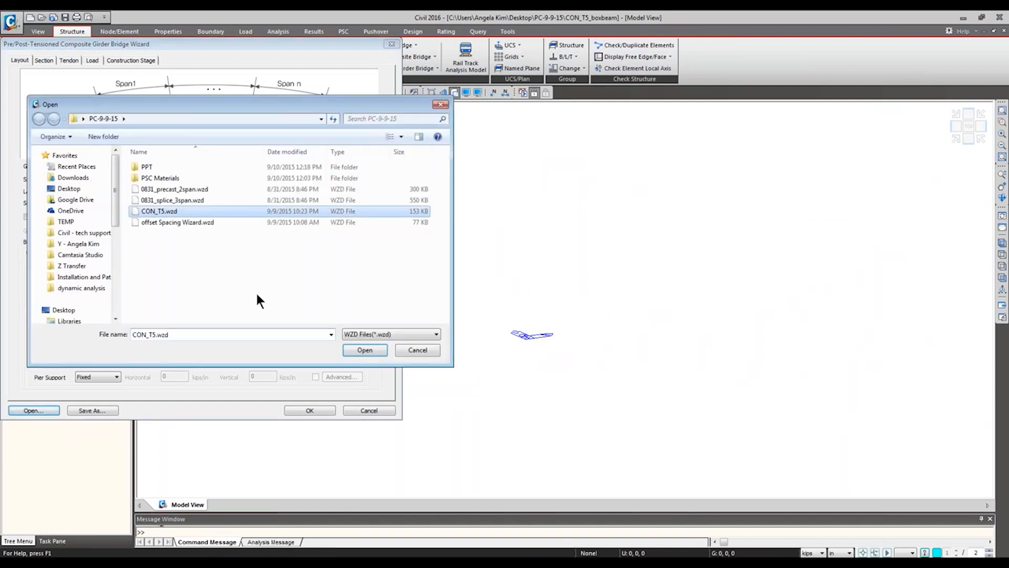
left_click(364, 350)
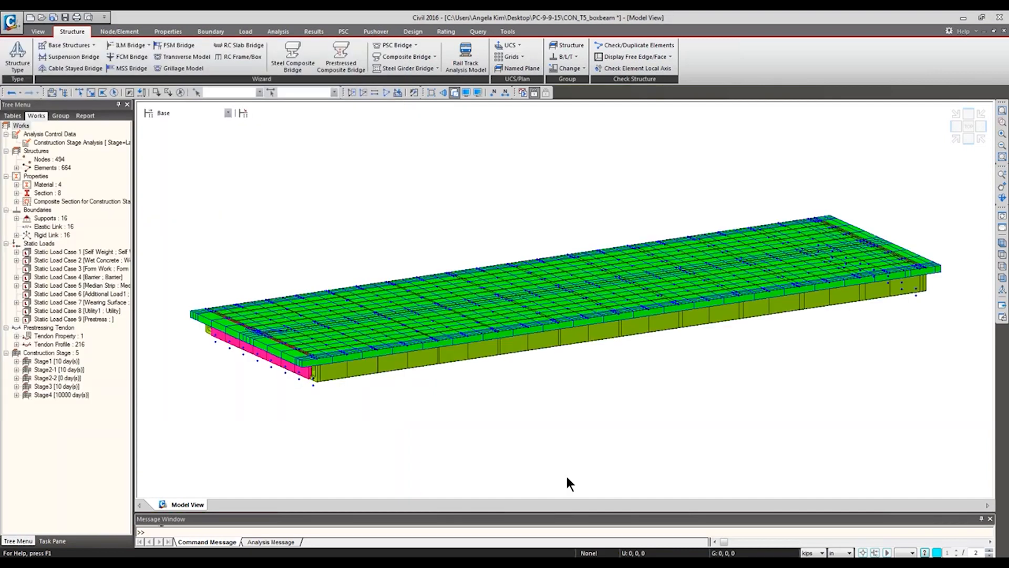
Show the box beam bridge in perspective from below and hide the elements with the Diaphragm section
left_click(444, 92)
left_click_drag(563, 277, 617, 245)
middle_click_drag(617, 245, 619, 251, "ctrl")
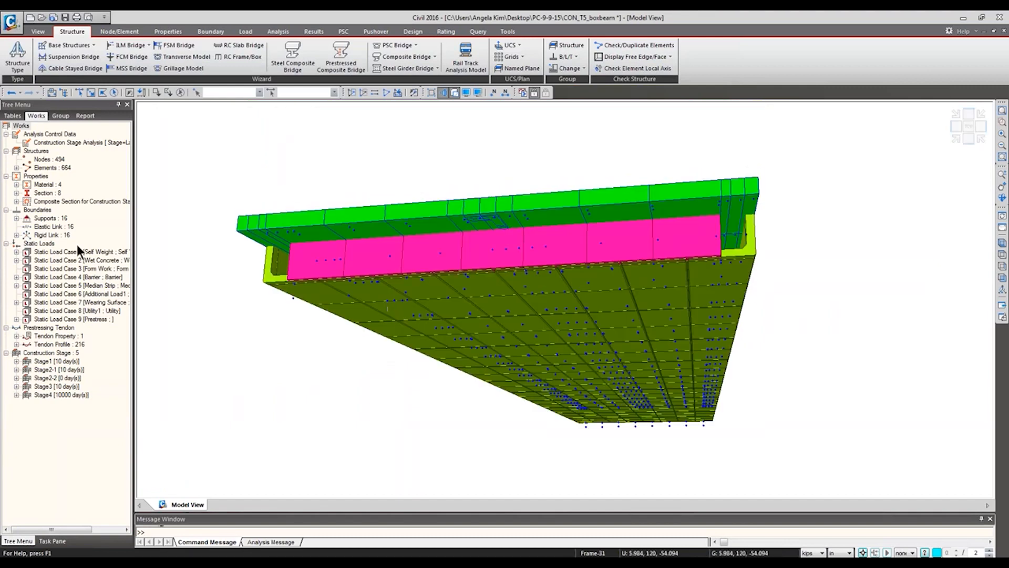
double_click(44, 194)
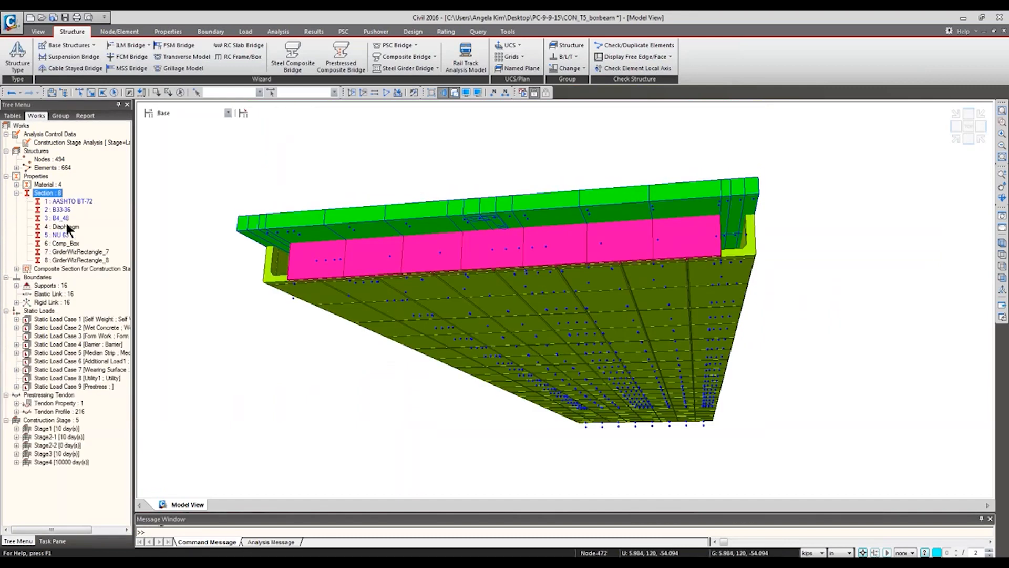
right_click(68, 225)
left_click(96, 320)
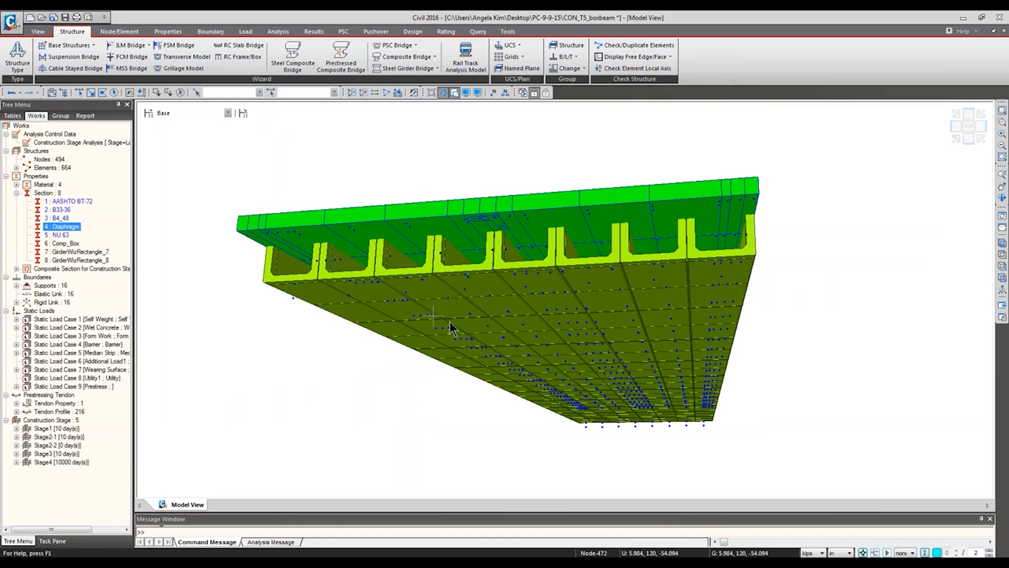
Examine the exposed ends of the adjacent box beams and the deck above them up close from below
middle_click_drag(575, 295, 803, 371, "ctrl")
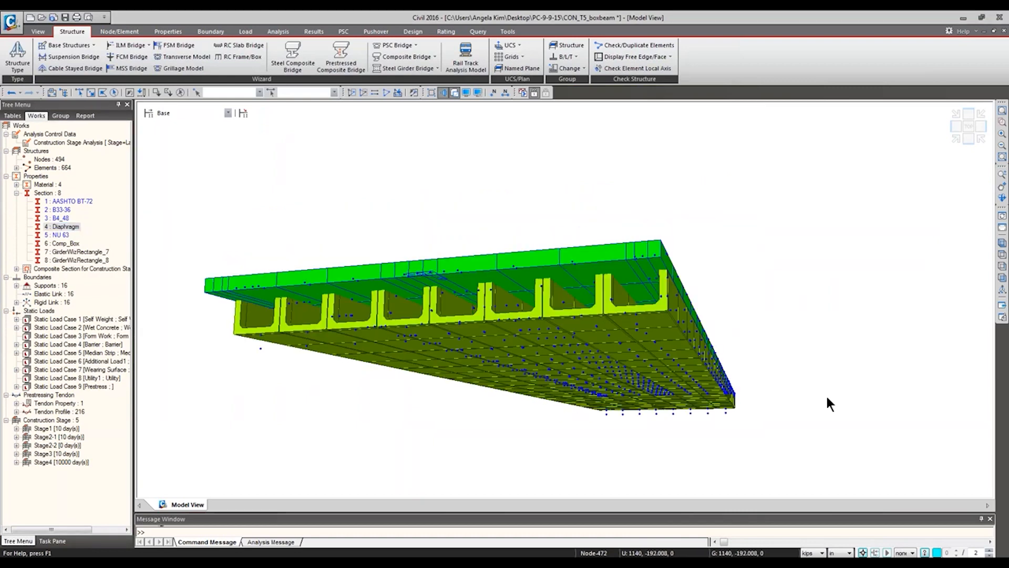
middle_click_drag(505, 321, 570, 297, "ctrl")
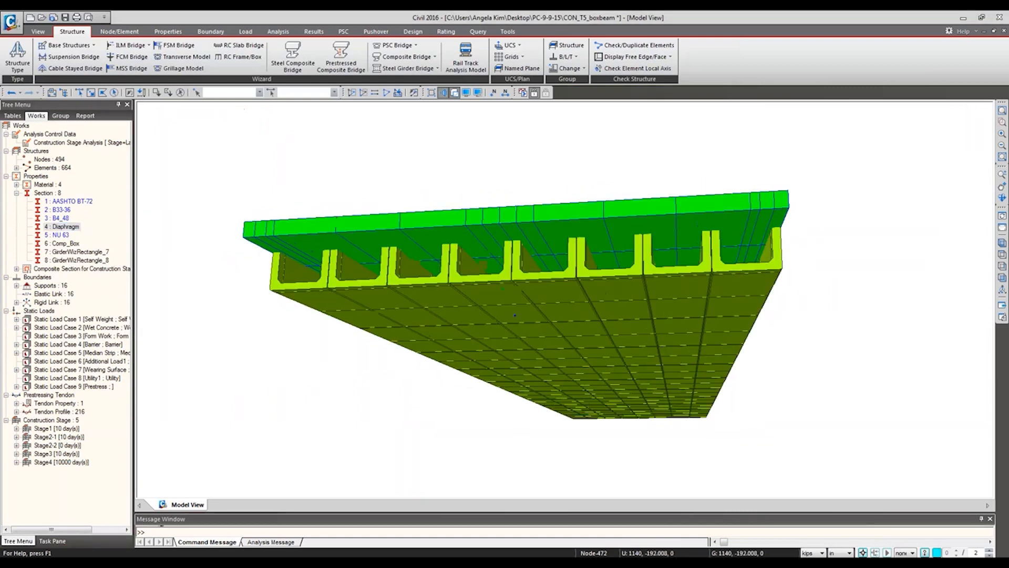
left_click(1002, 127)
left_click_drag(838, 149, 223, 442)
middle_click_drag(935, 327, 929, 328, "ctrl")
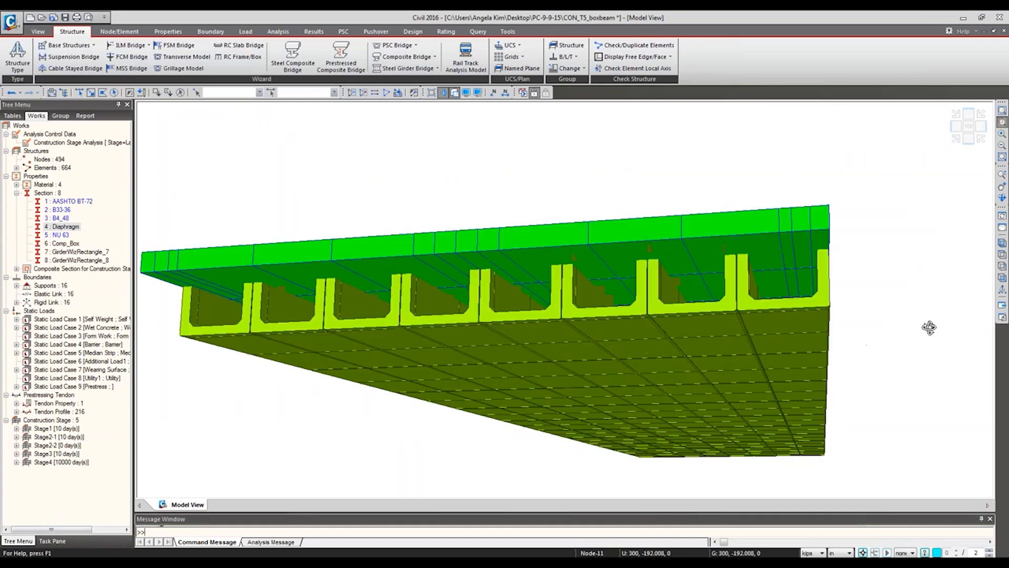
middle_click_drag(771, 361, 796, 332)
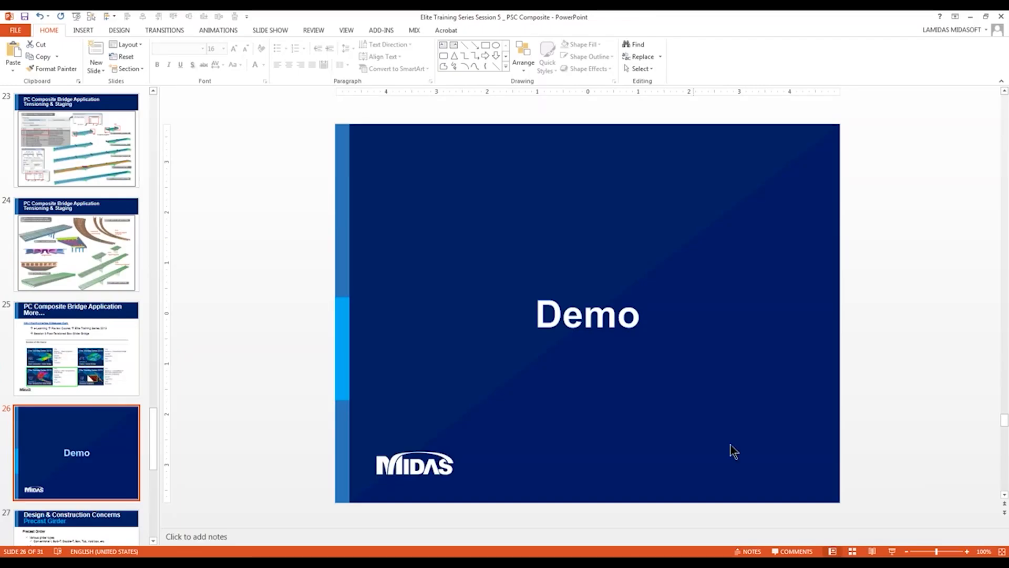
Start the PowerPoint slide show from the Demo slide and advance to the Q&A slide on the next training sessions
left_click(892, 551)
left_click(297, 251)
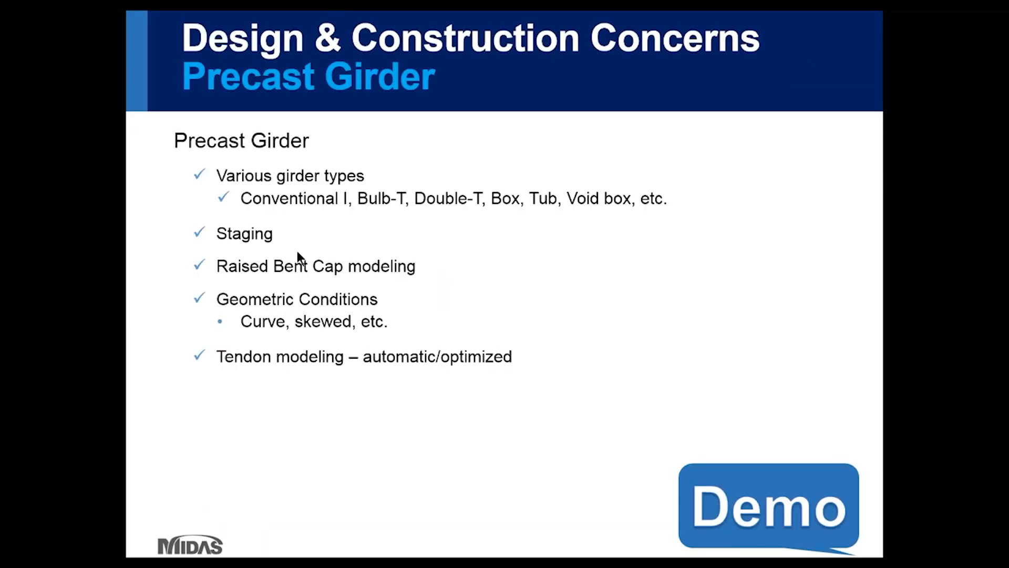
left_click(657, 322)
left_click(657, 327)
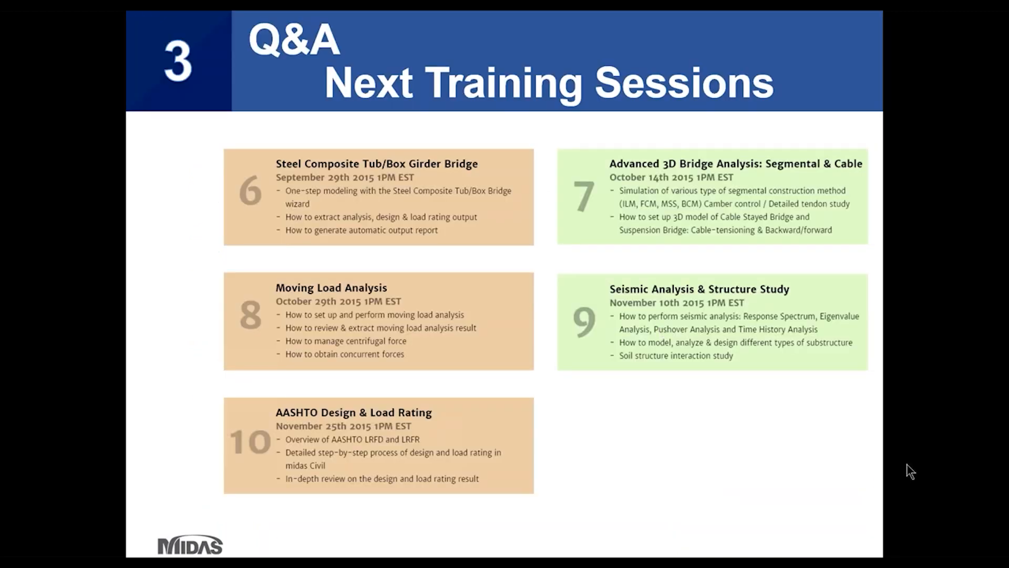